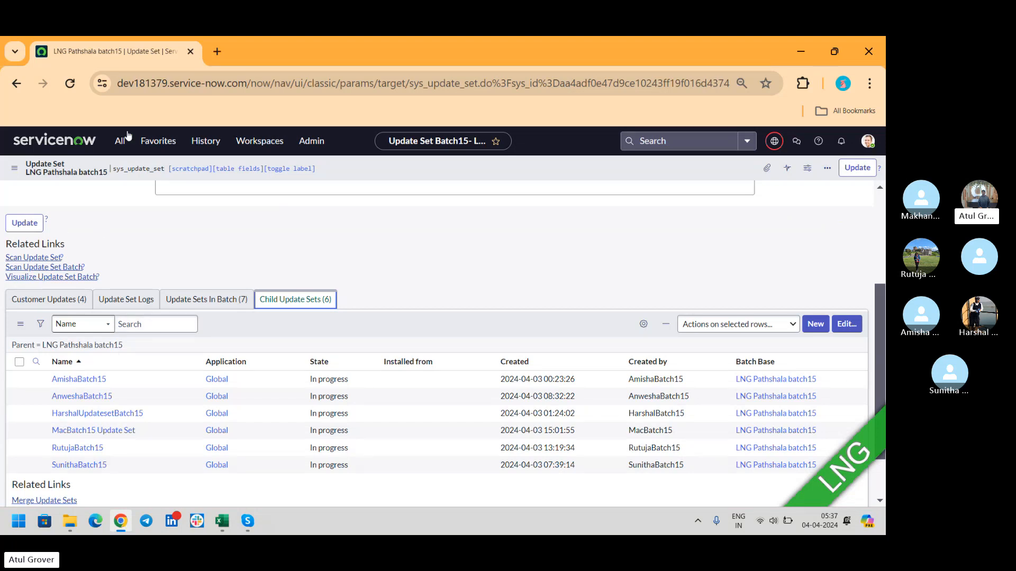
# - Filter the navigator for 'user a' and open Groups under User Administration
pyautogui.click(111, 147)
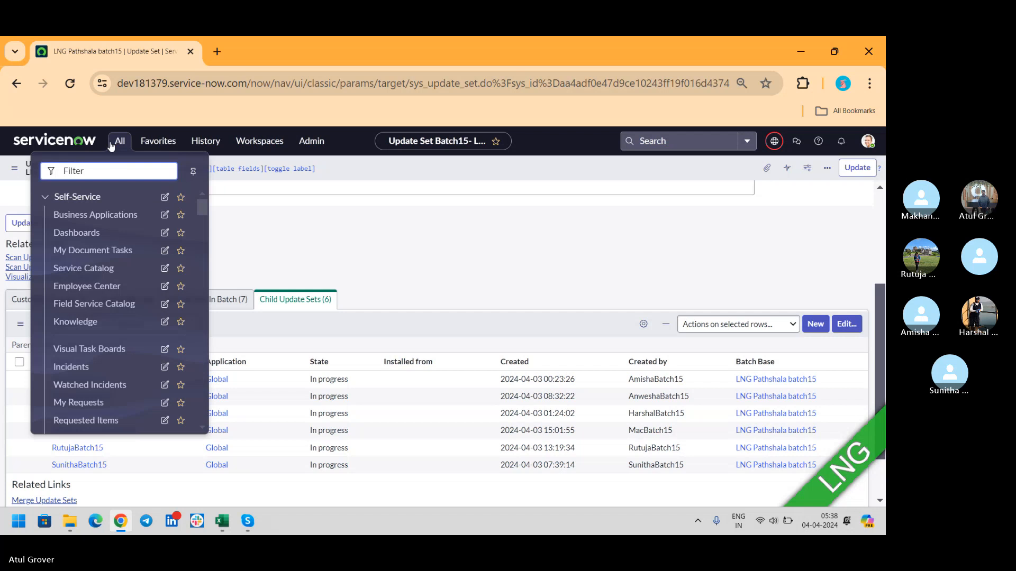
pyautogui.write('user a')
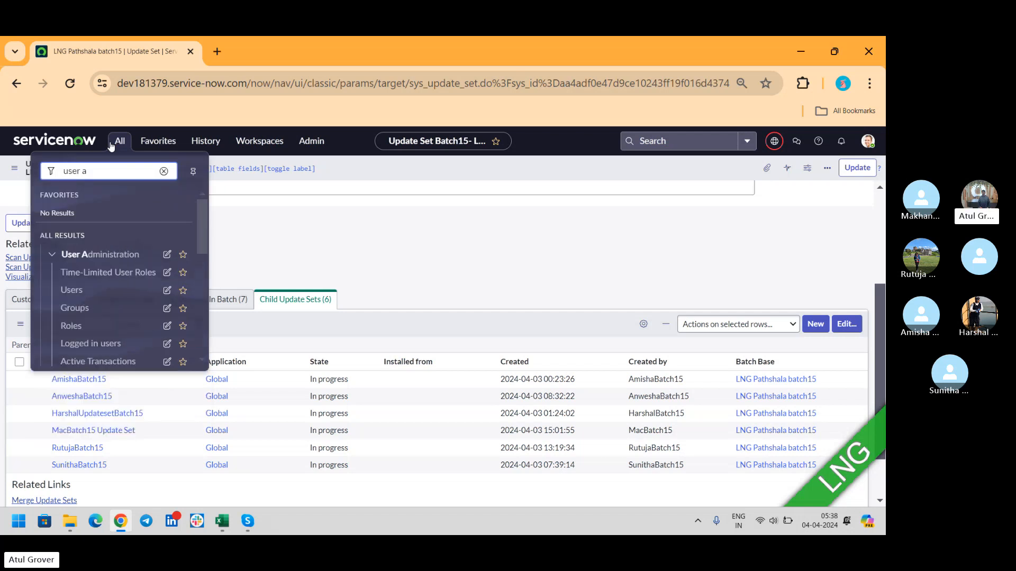
pyautogui.click(75, 308)
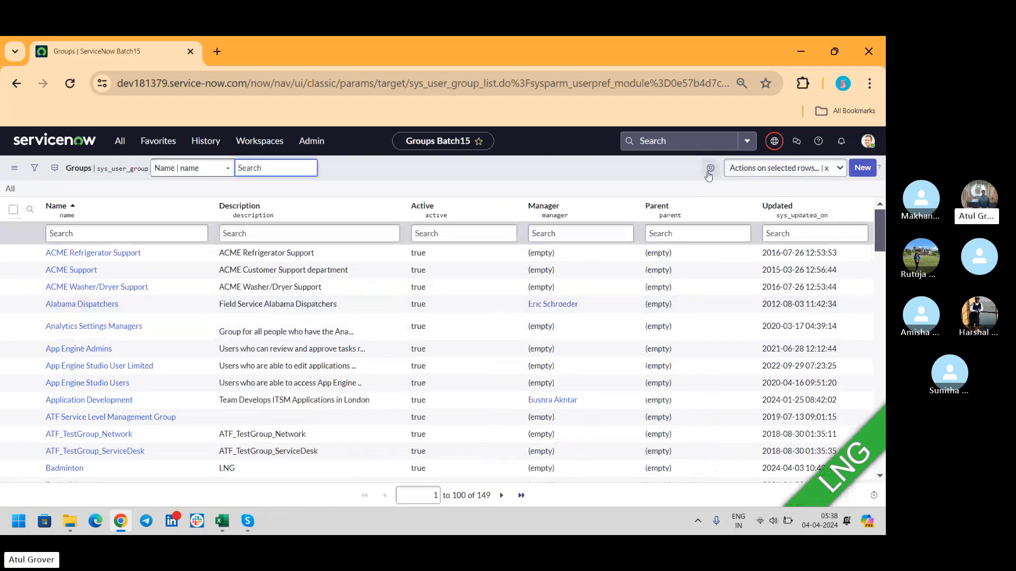
# - Add the Created by column to the Groups list, placed just below Active
pyautogui.click(710, 168)
pyautogui.click(338, 264)
pyautogui.write('cr')
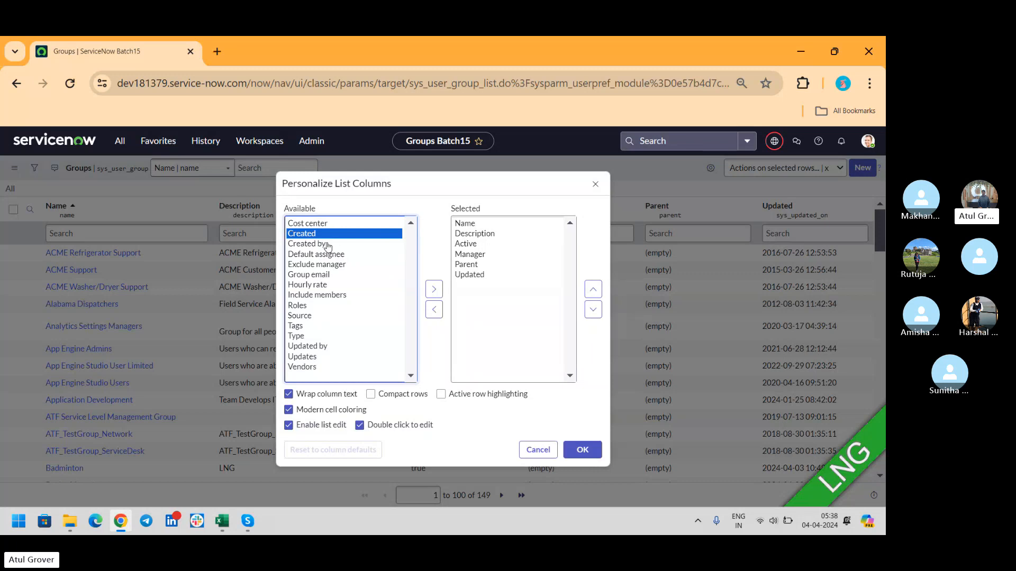
pyautogui.click(331, 245)
pyautogui.click(433, 290)
pyautogui.click(593, 289)
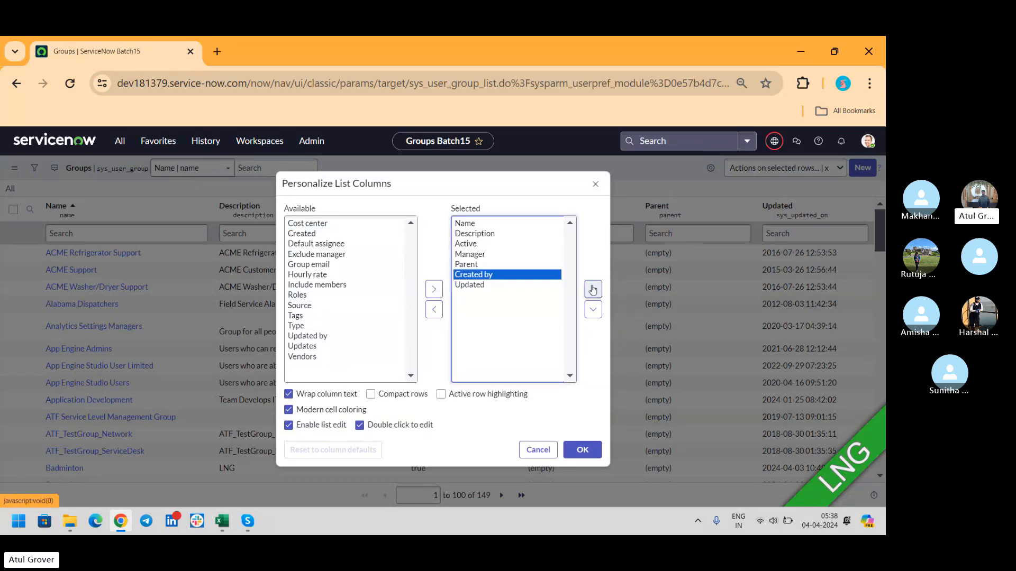
pyautogui.click(592, 289)
pyautogui.click(592, 289)
pyautogui.click(582, 449)
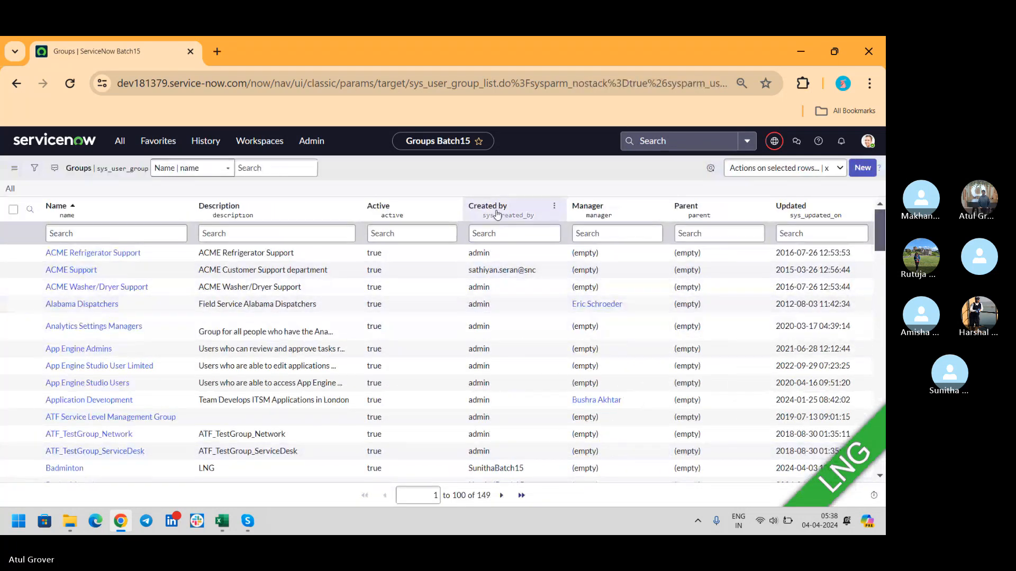
pyautogui.click(559, 231)
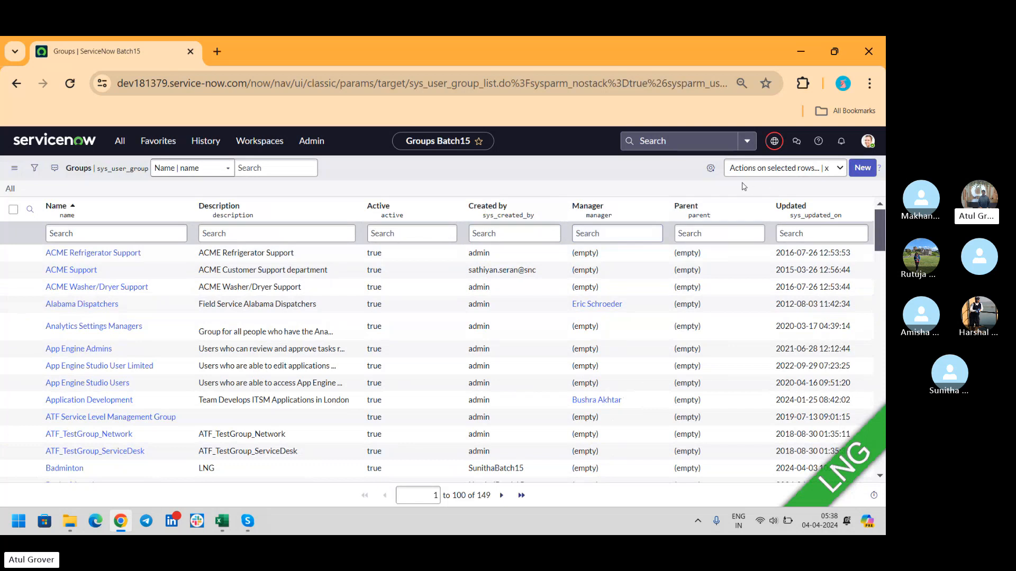
# - Add the Created column to the Groups list, placed just below Created by
pyautogui.click(710, 169)
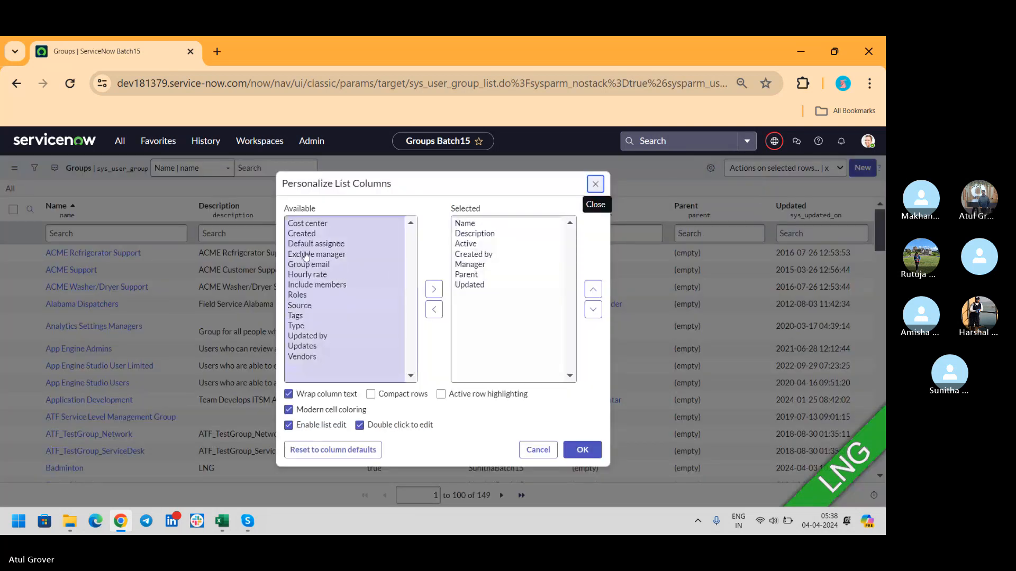
pyautogui.click(301, 244)
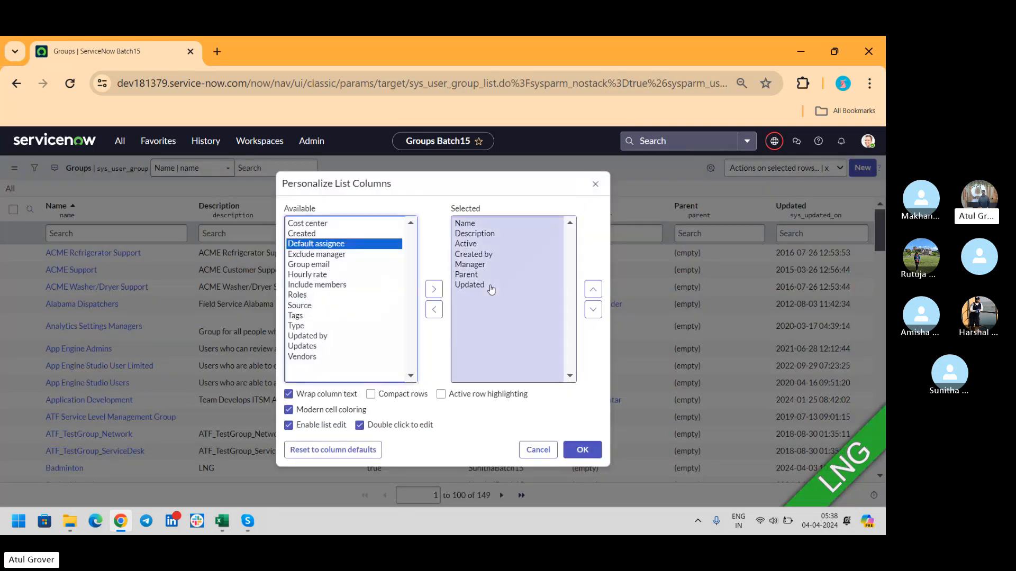
pyautogui.click(307, 234)
pyautogui.click(434, 289)
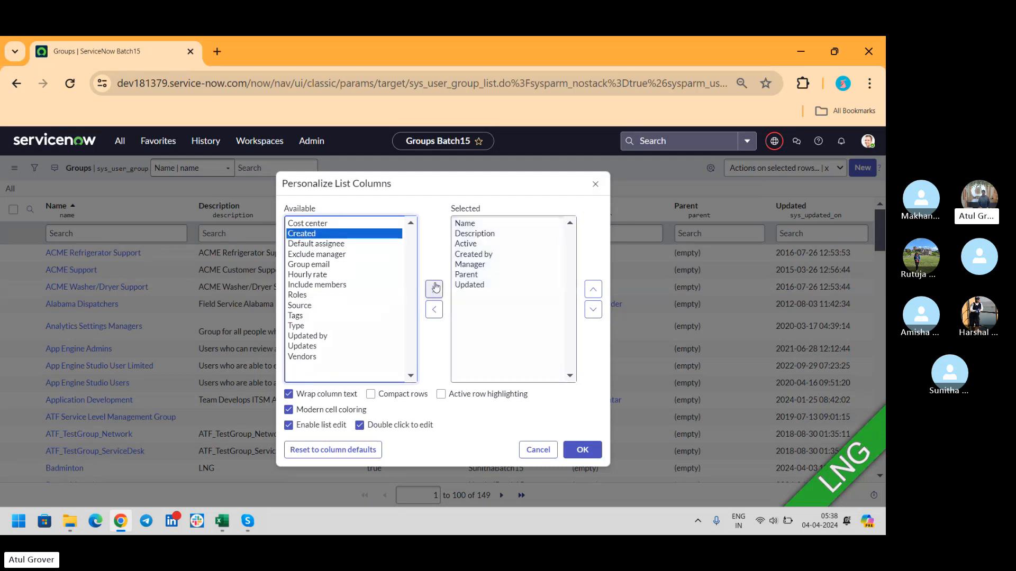
pyautogui.click(593, 289)
pyautogui.click(593, 289)
pyautogui.click(593, 289)
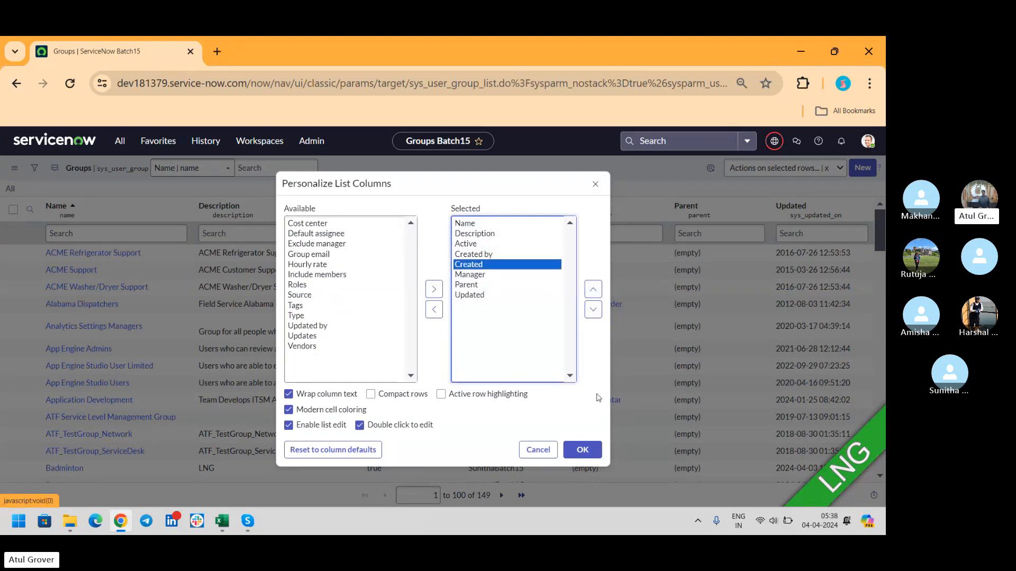
pyautogui.click(582, 449)
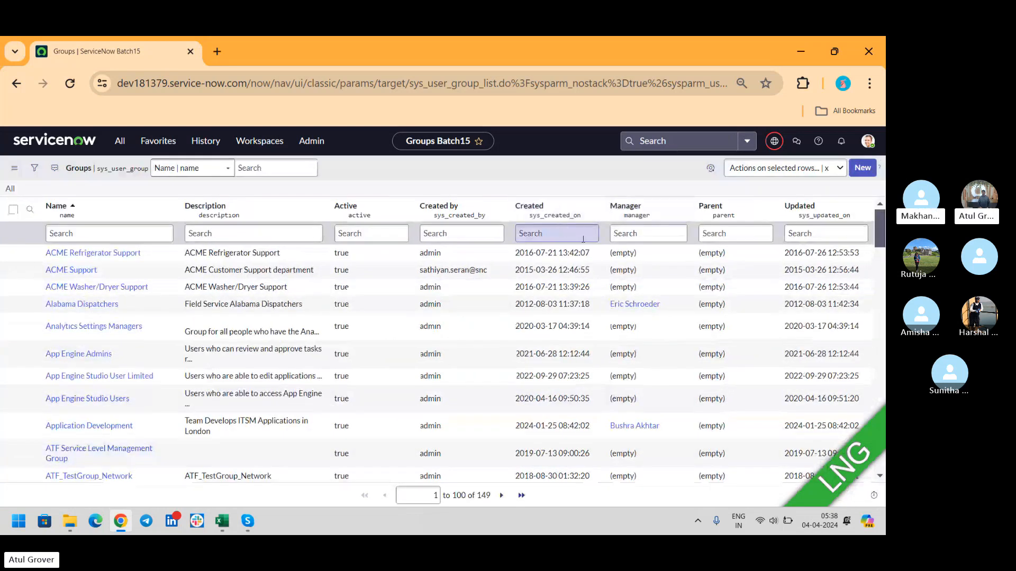
pyautogui.click(34, 167)
pyautogui.click(72, 219)
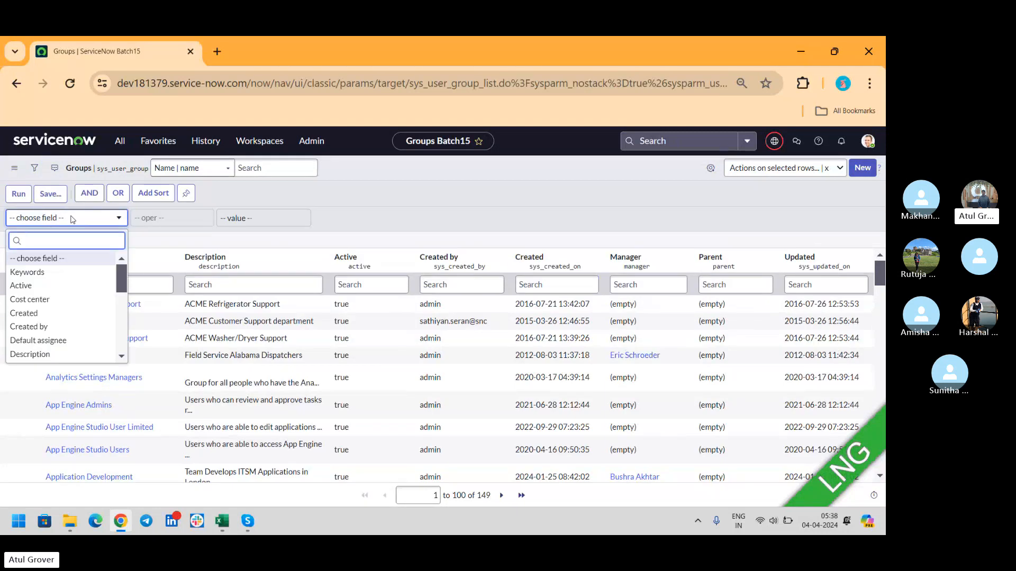
pyautogui.write('cre')
pyautogui.click(26, 259)
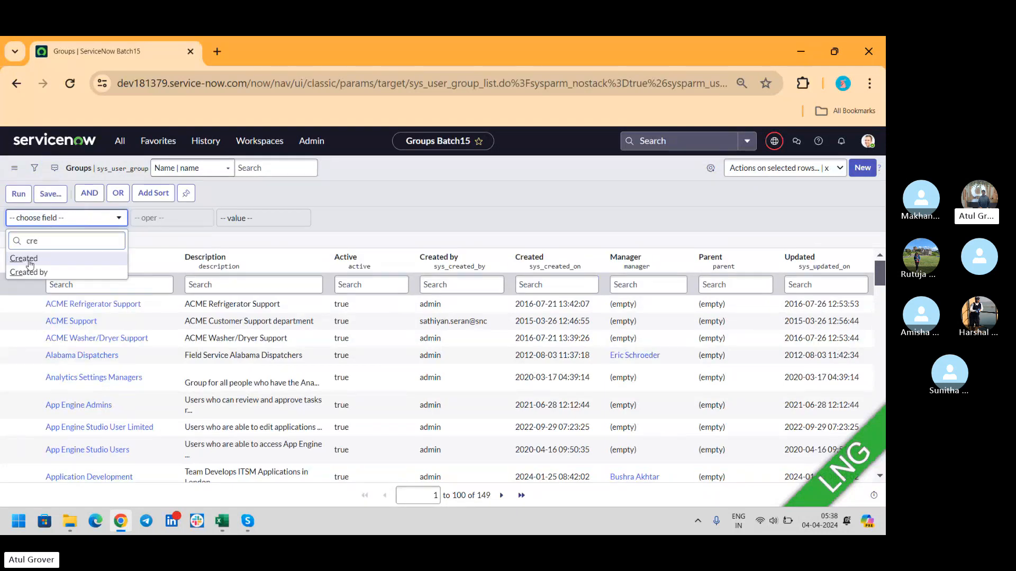
pyautogui.click(268, 219)
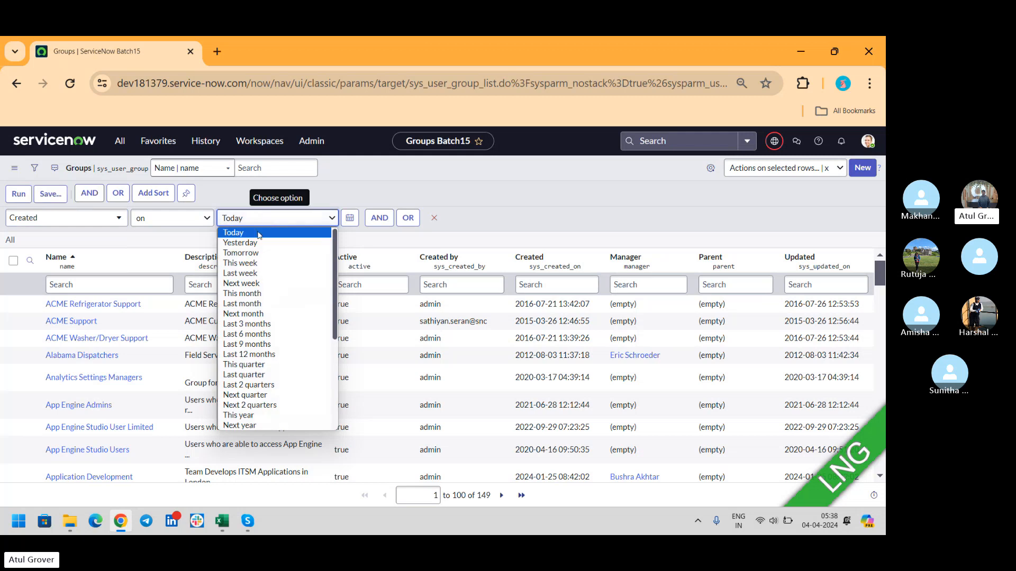
pyautogui.click(253, 239)
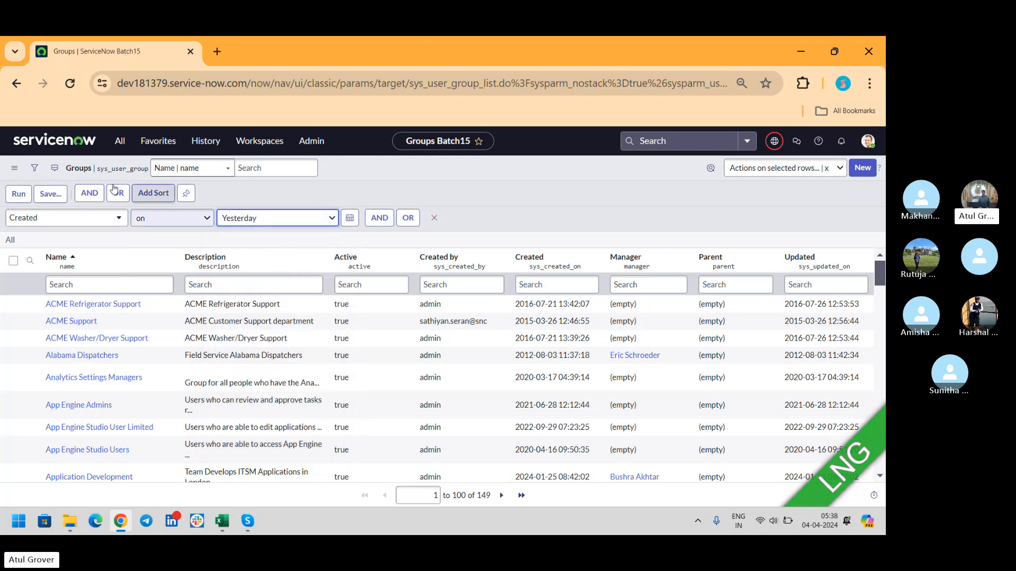
pyautogui.click(18, 194)
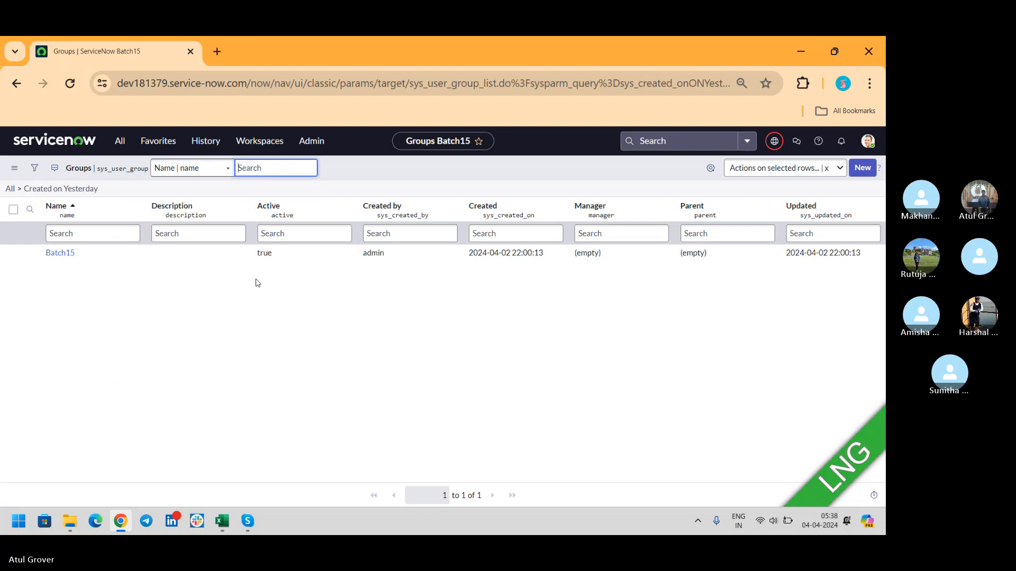
pyautogui.click(61, 253)
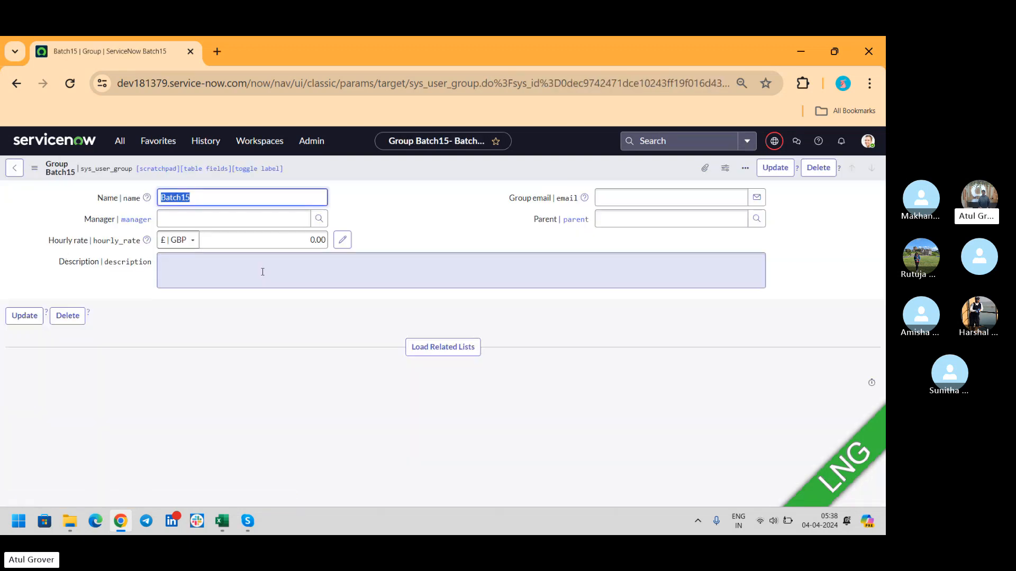
pyautogui.click(14, 168)
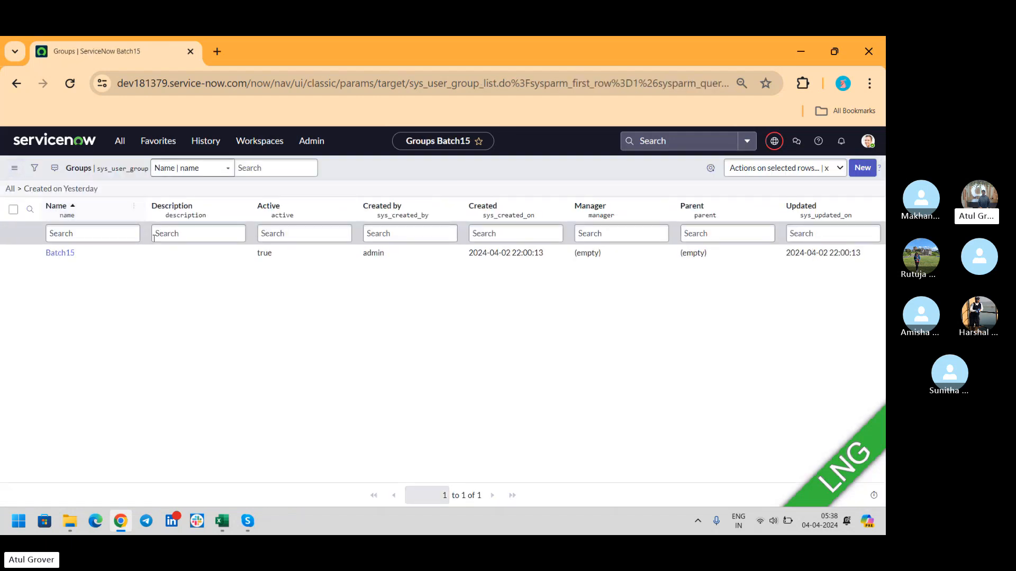
pyautogui.click(10, 188)
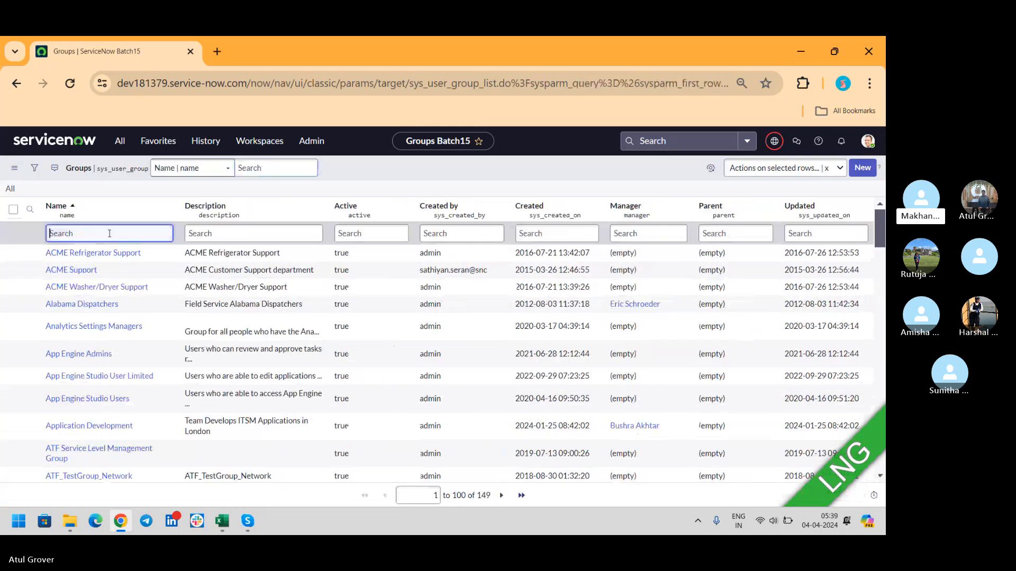
# - Search the Name column for *batch to list Batch15, GroupABatch15, LudoBatch and ZNMD Batch
pyautogui.click(109, 233)
pyautogui.write('*batch')
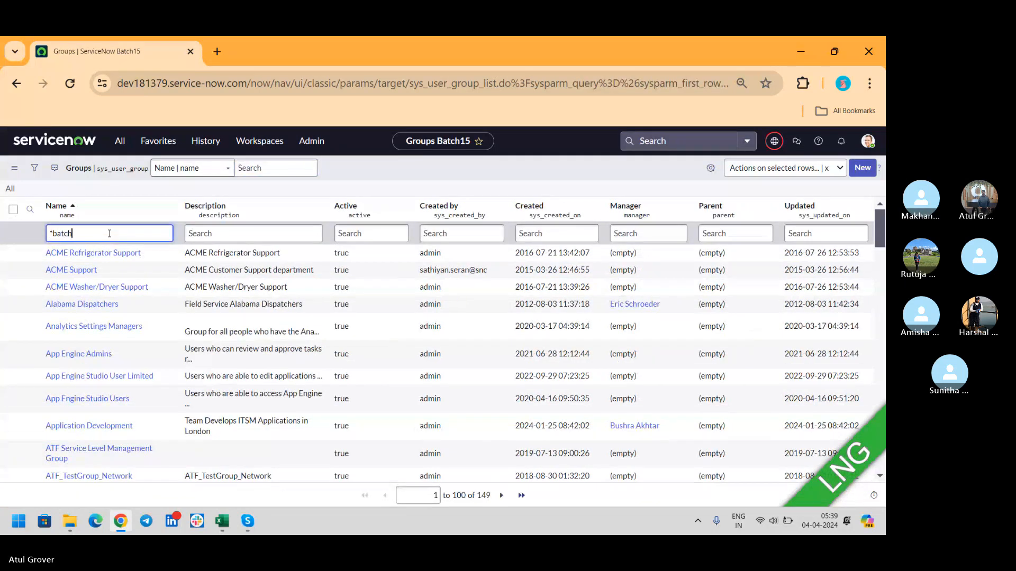
pyautogui.press('Return')
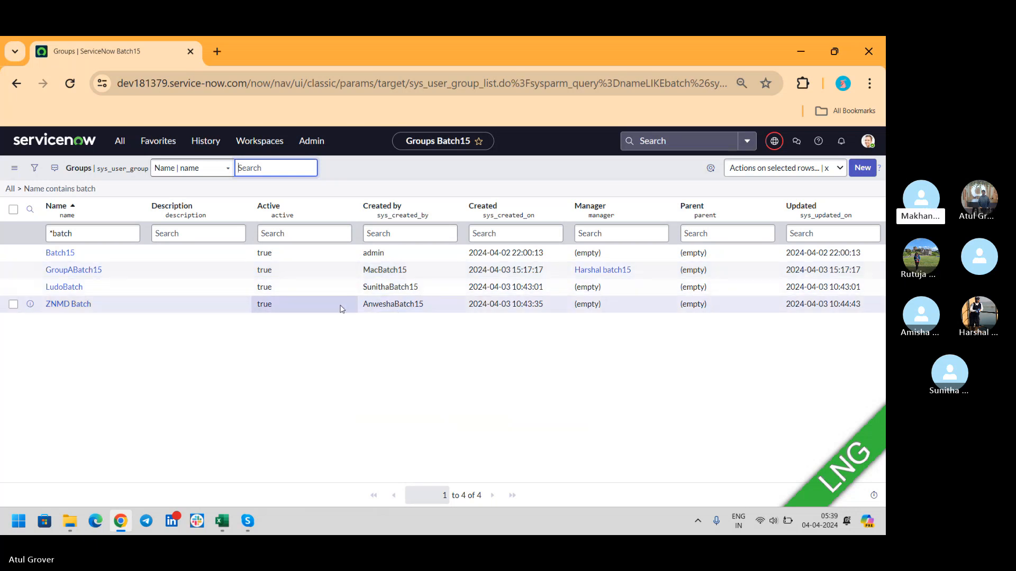
# - Open GroupABatch15, set its Parent field to Batch15, and save the record
pyautogui.click(80, 271)
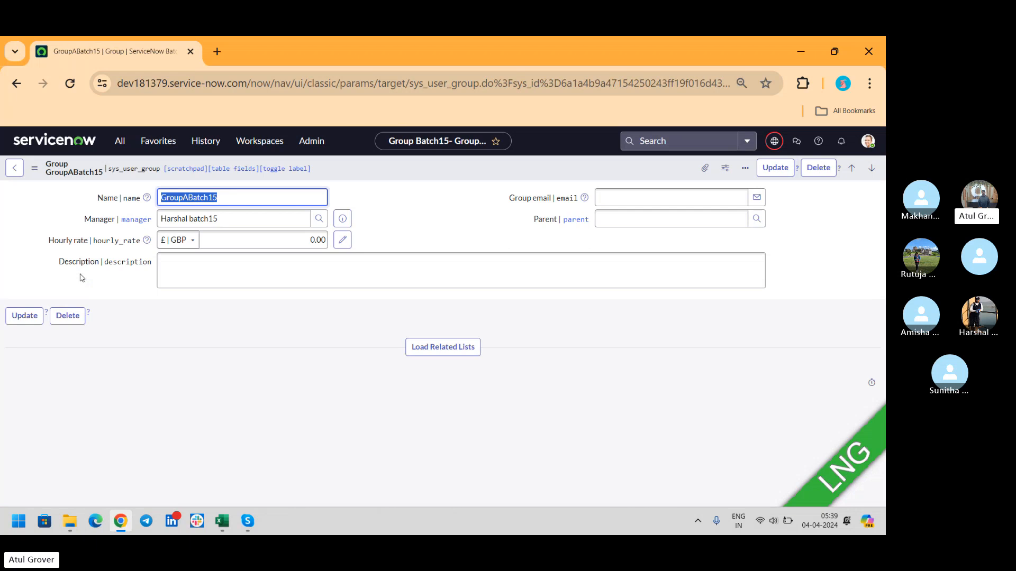
pyautogui.click(656, 222)
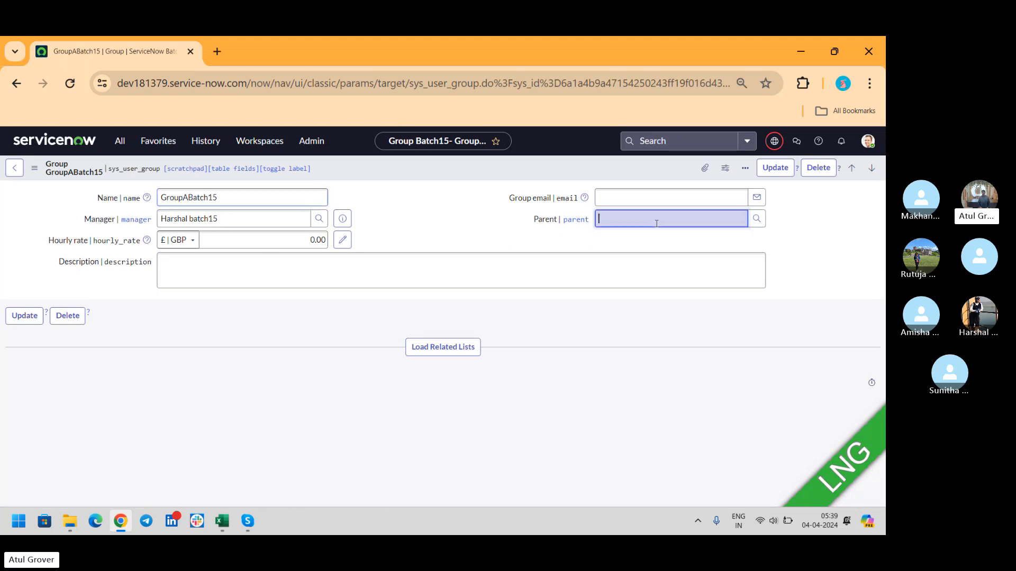
pyautogui.write('**')
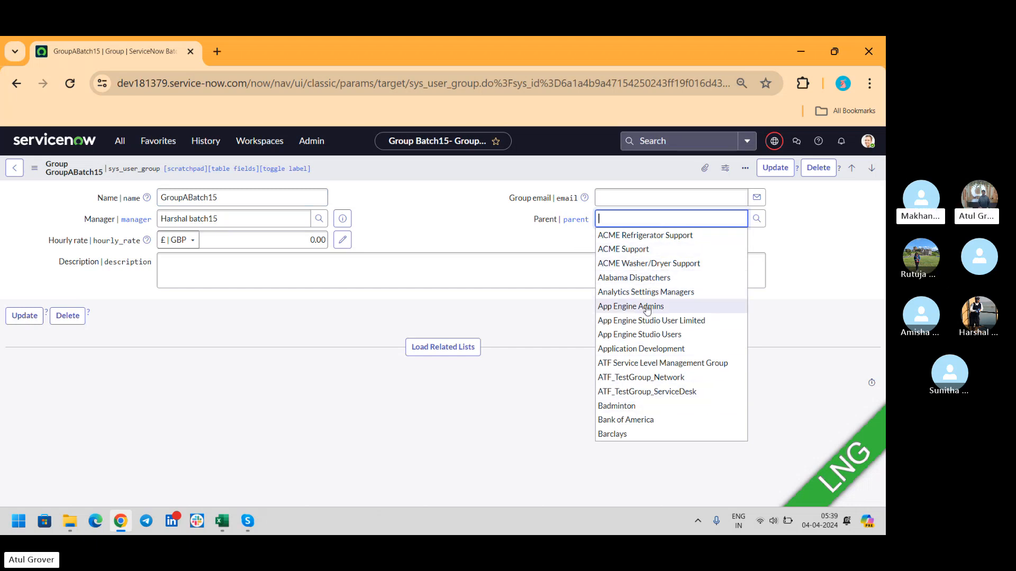
pyautogui.write('l')
pyautogui.press('BackSpace')
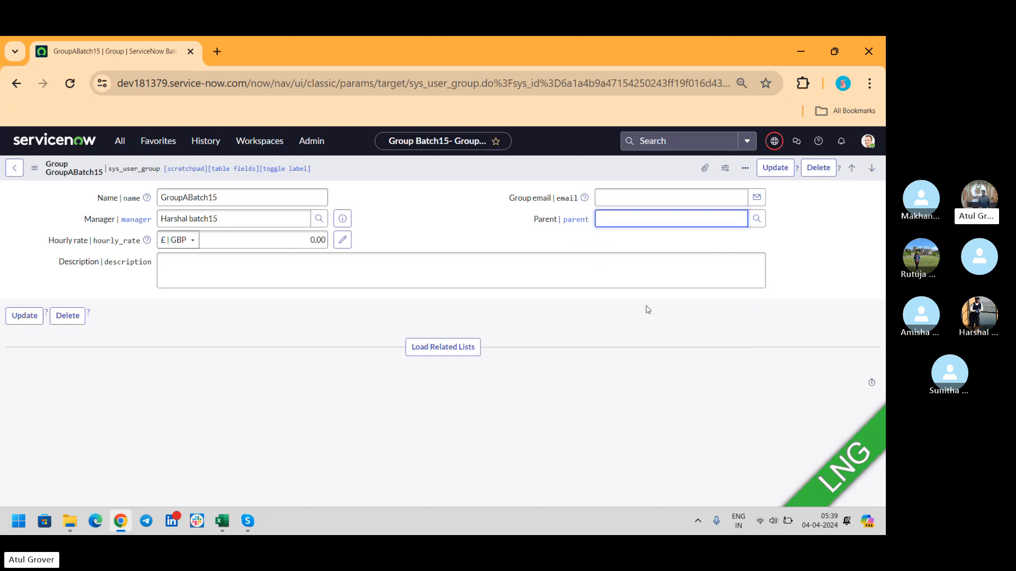
pyautogui.write('Bat')
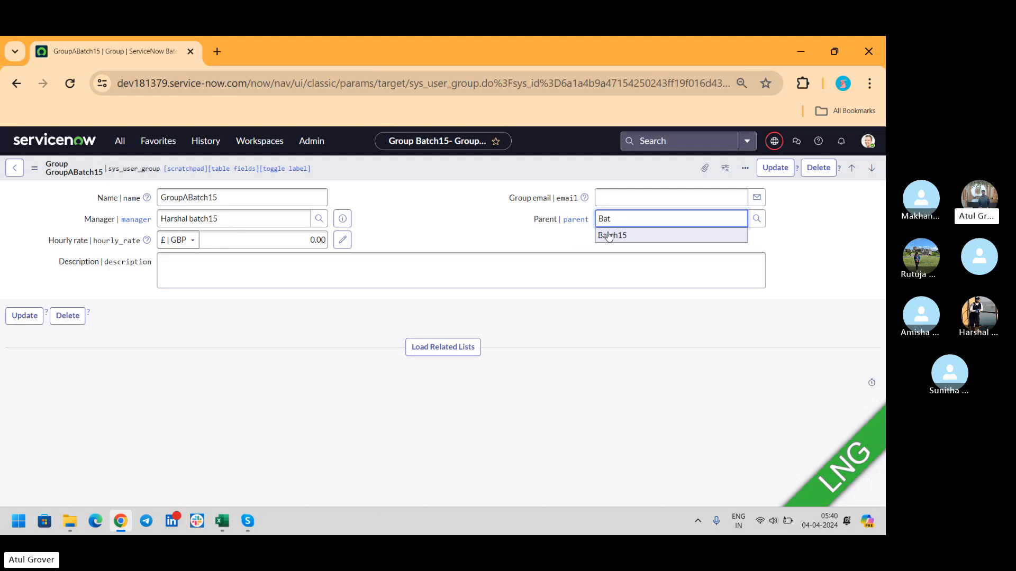
pyautogui.click(608, 236)
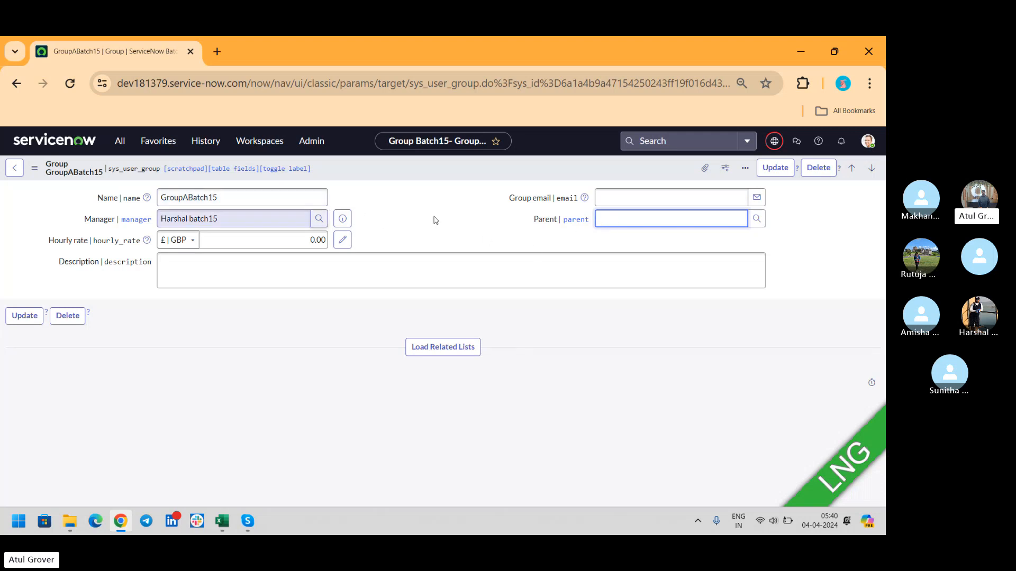
pyautogui.write('Batch')
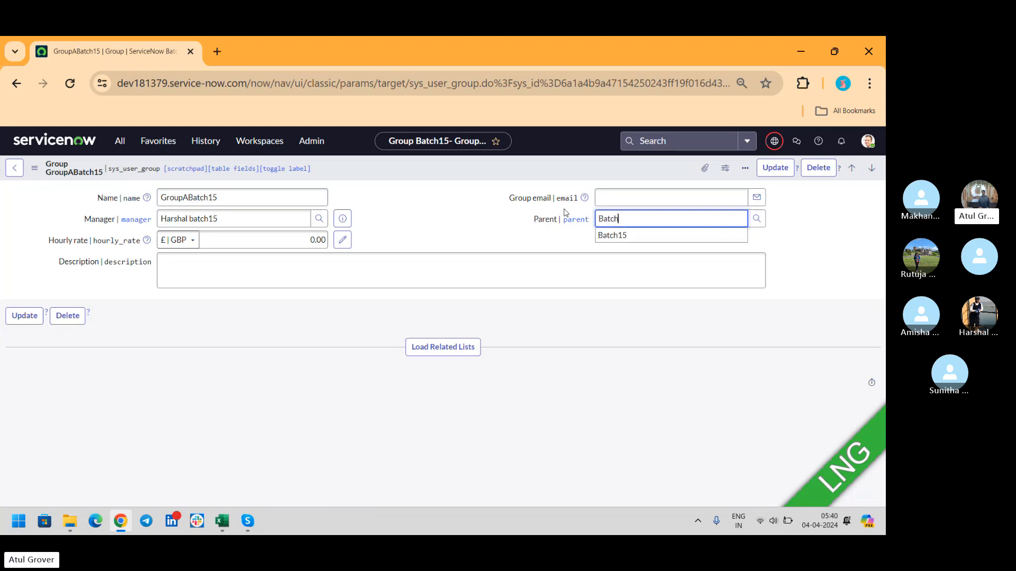
pyautogui.click(628, 239)
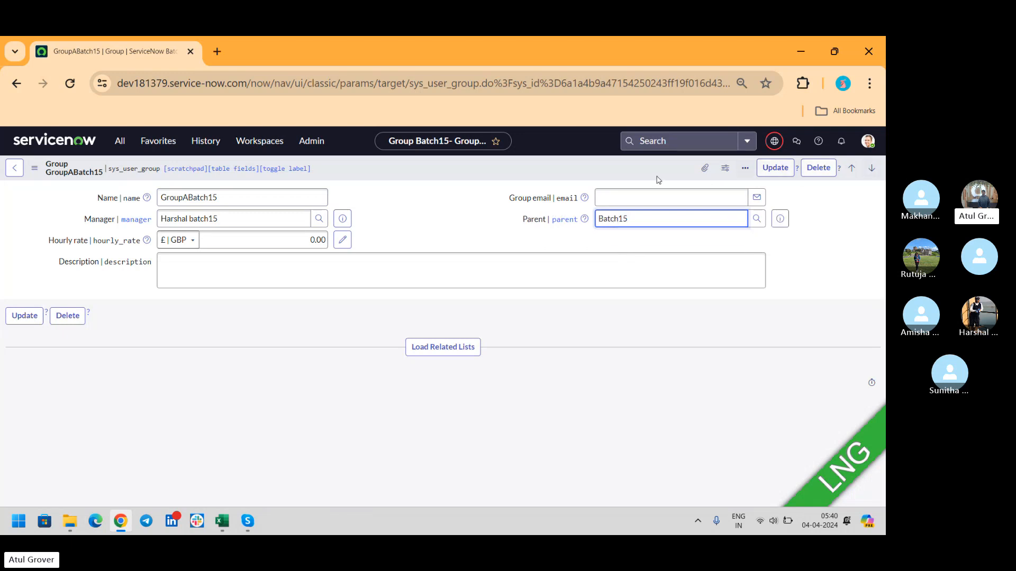
pyautogui.rightClick(570, 168)
pyautogui.click(604, 178)
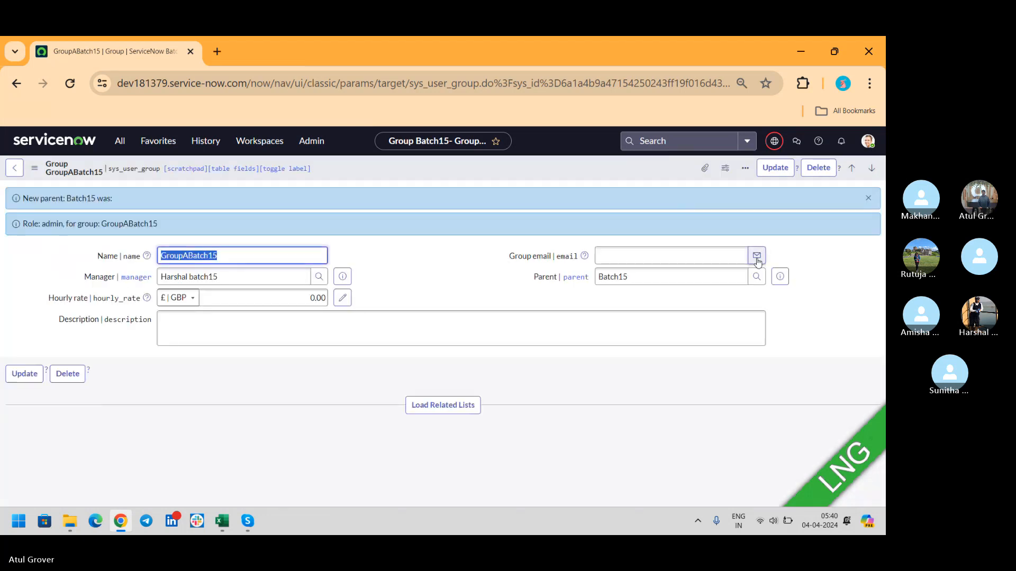
# - Open the Batch15 record, show its child Groups related list, then switch to Skype
pyautogui.click(786, 283)
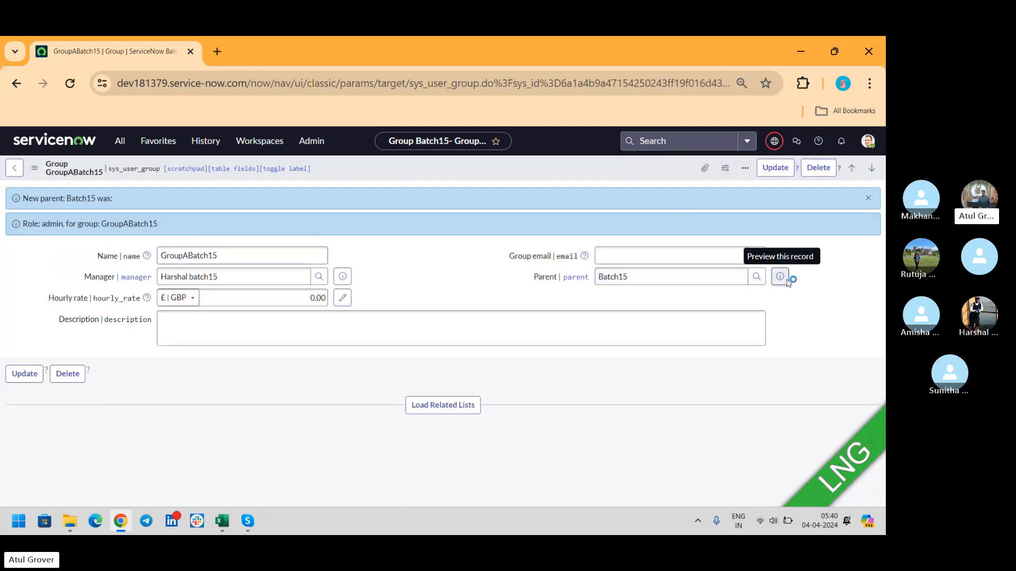
pyautogui.click(849, 305)
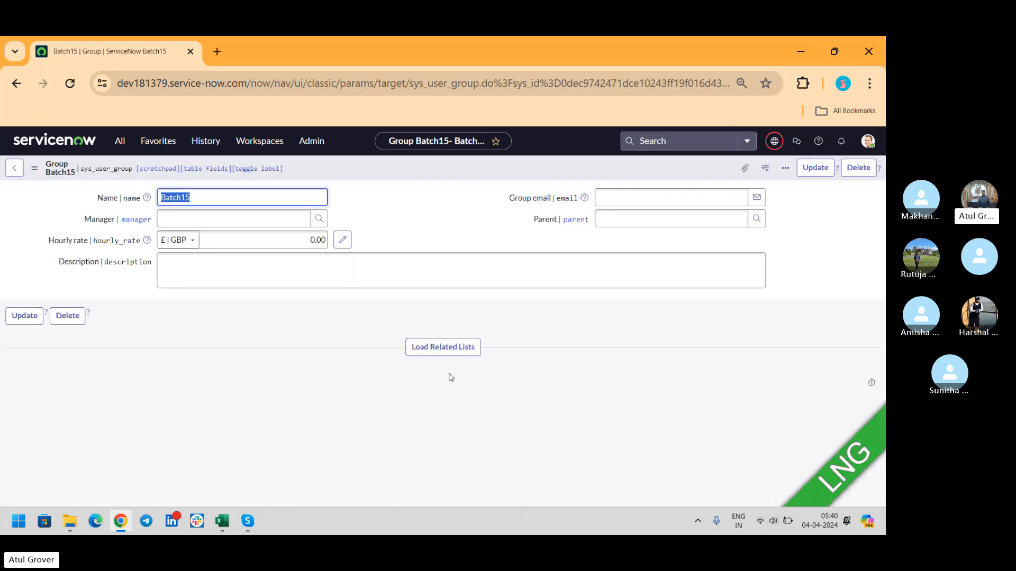
pyautogui.click(442, 350)
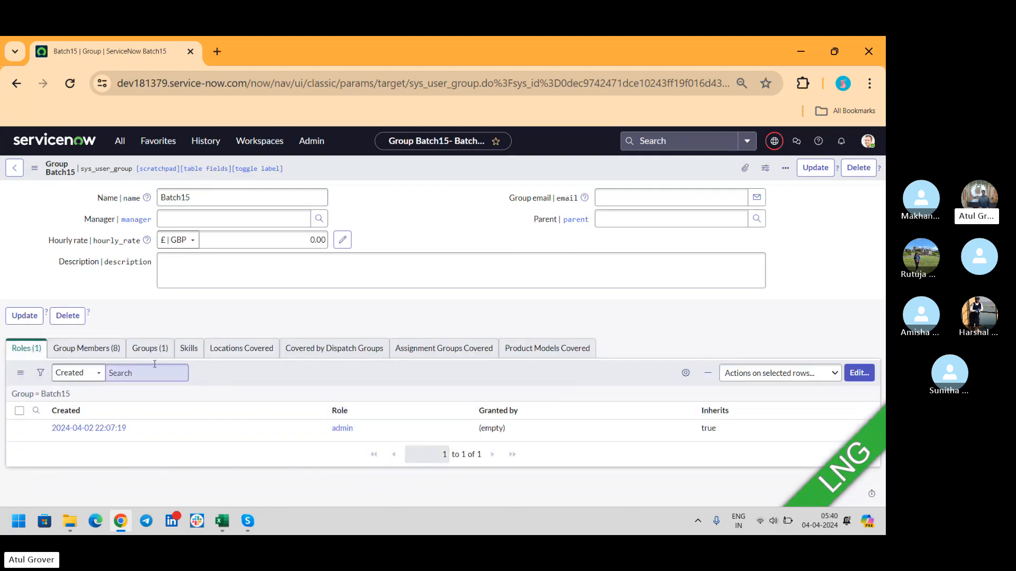
pyautogui.click(153, 350)
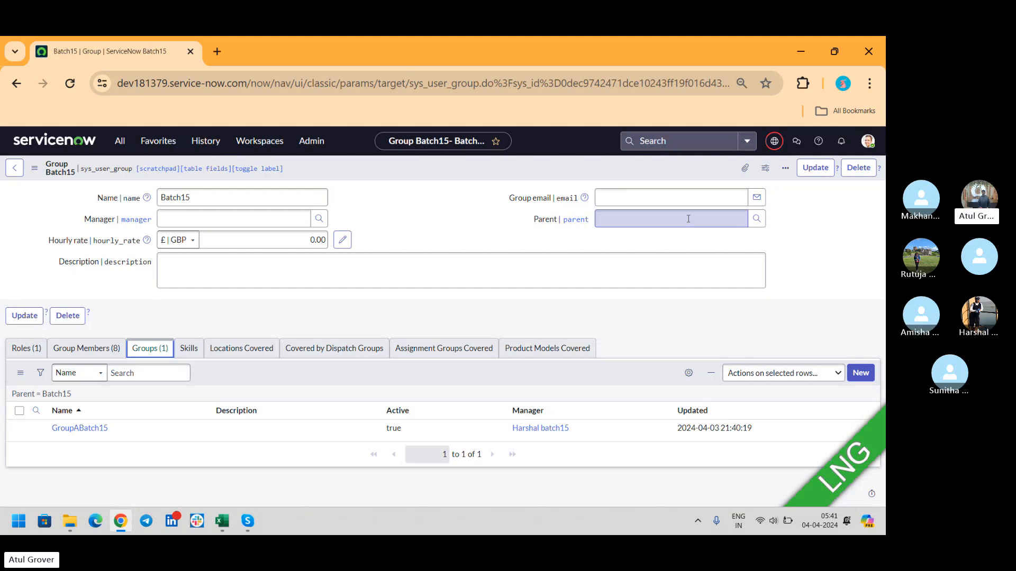
pyautogui.hotkey('alt', 'Tab')
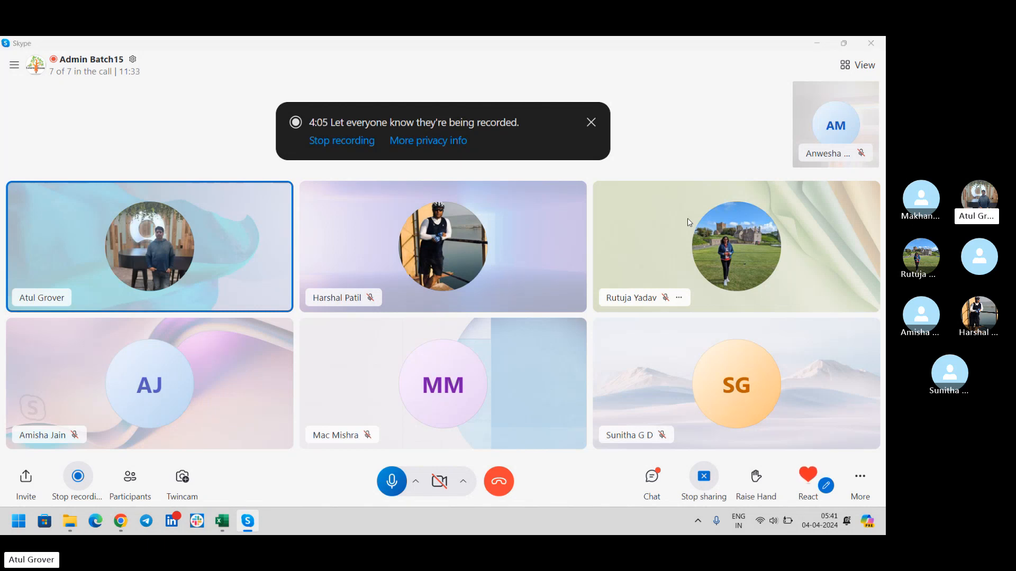
# - Switch from Skype back to the Batch15 group record in Chrome
pyautogui.hotkey('alt', 'Tab')
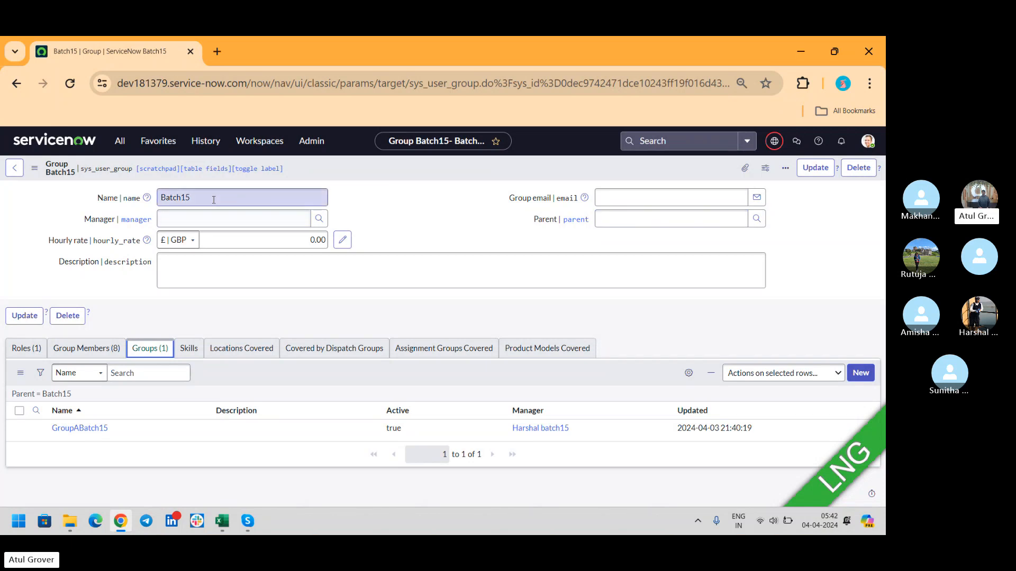
# - Open a new incident form on the dev181379 instance in a new tab
pyautogui.click(217, 52)
pyautogui.write('dev181379.service-now.com/')
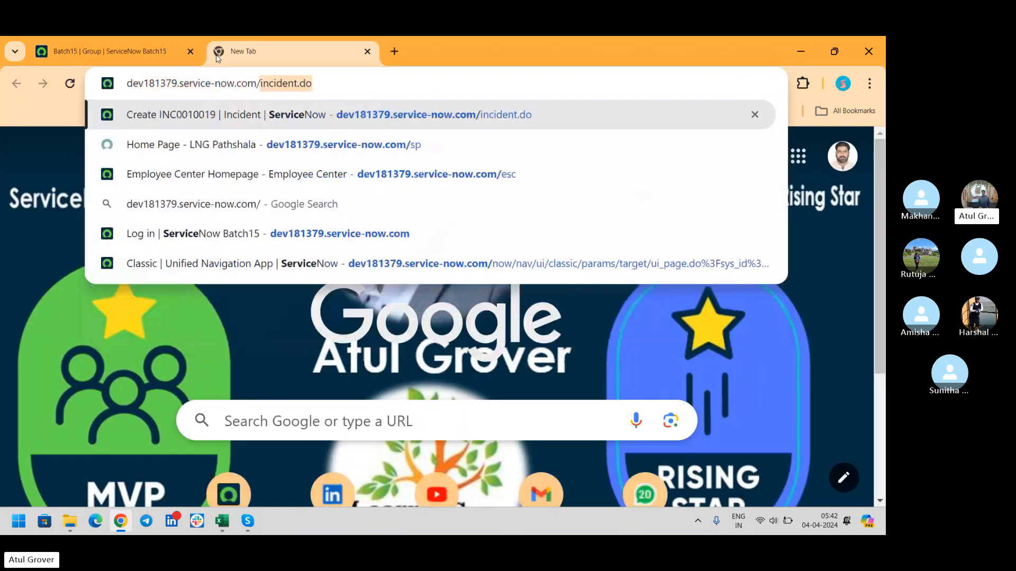
pyautogui.press('Return')
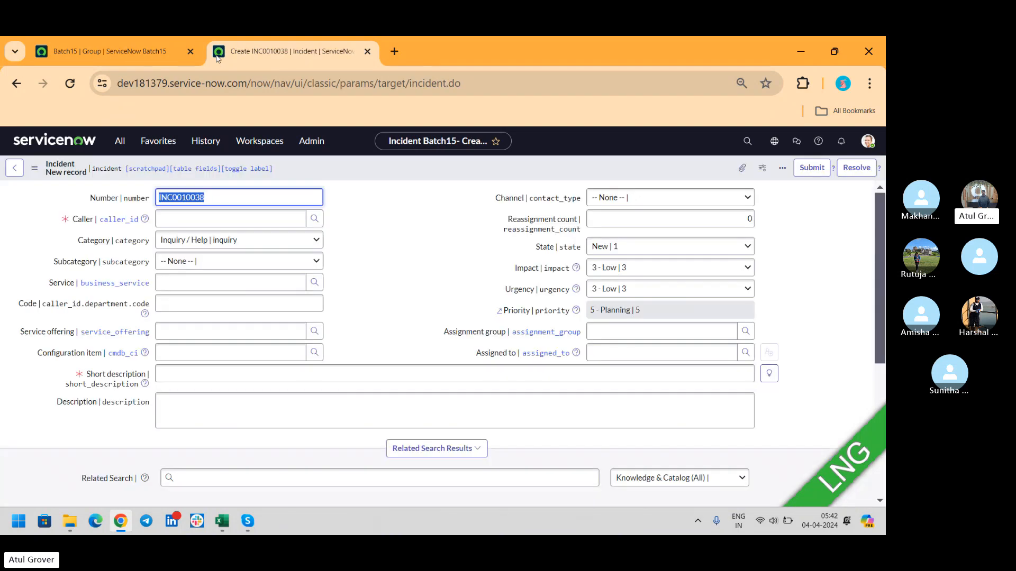
# - Fill in a recent caller, short description LNG and assignment group GroupABatch15
pyautogui.click(623, 332)
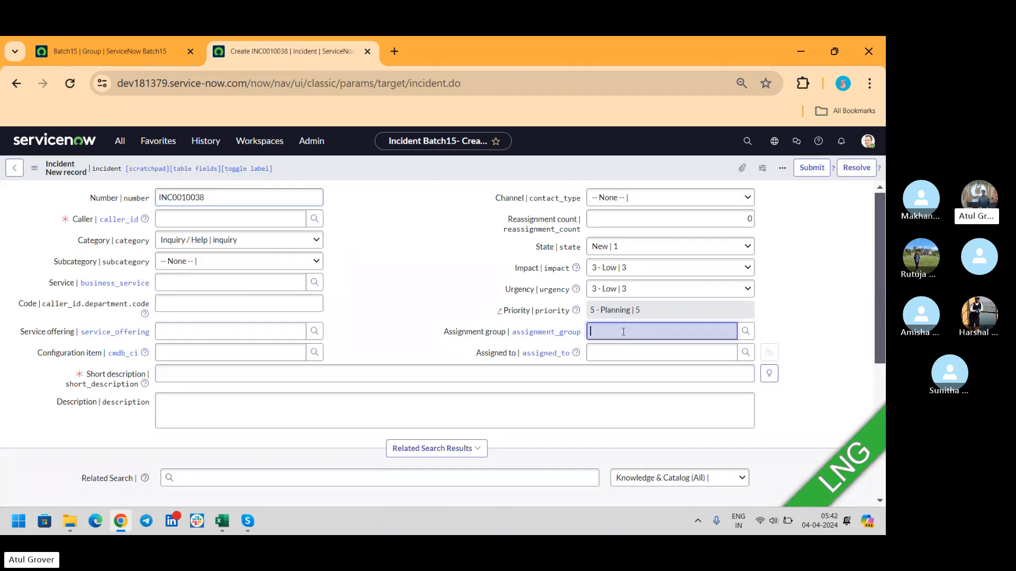
pyautogui.write('Bat')
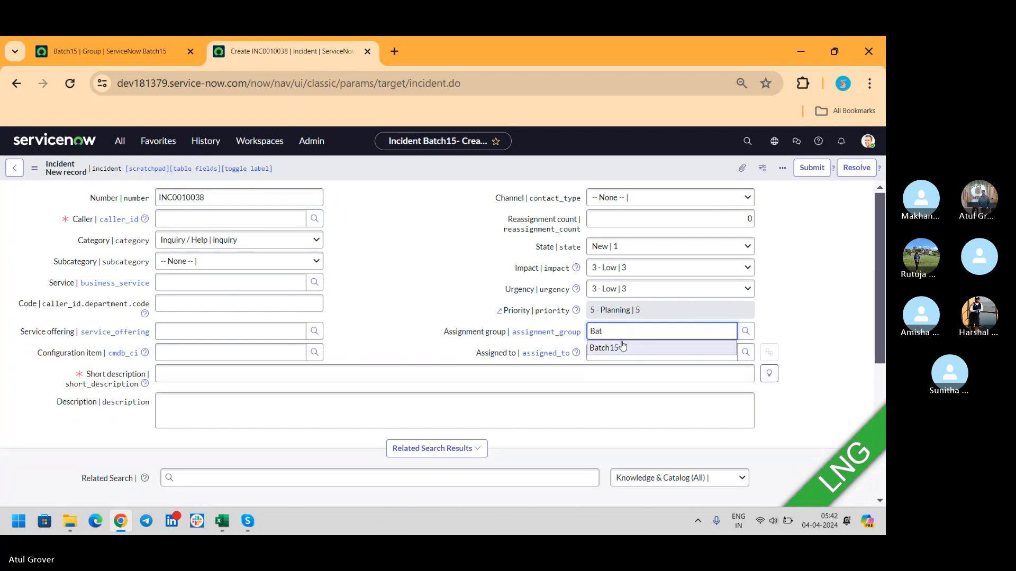
pyautogui.click(614, 348)
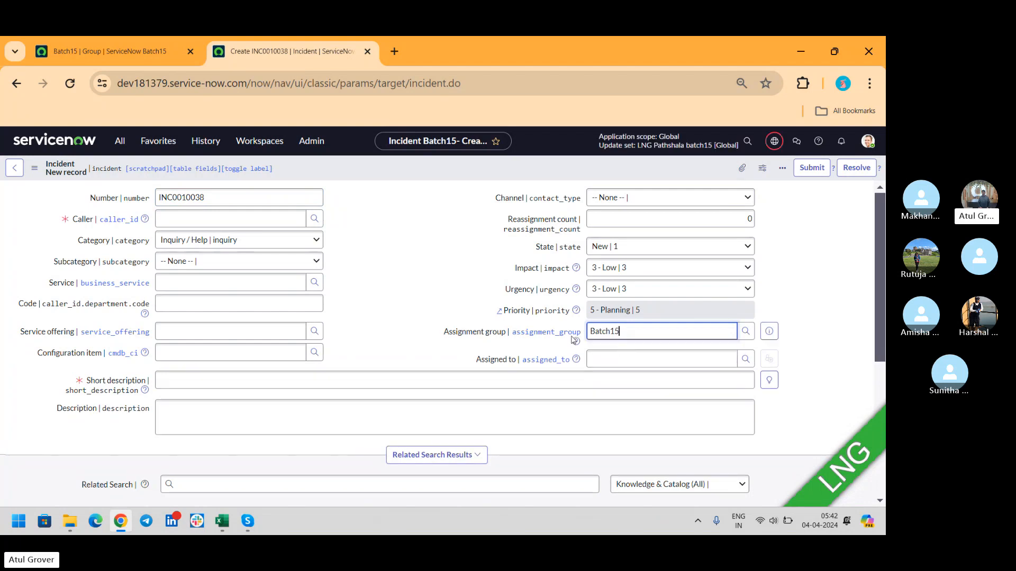
pyautogui.click(231, 219)
pyautogui.click(206, 248)
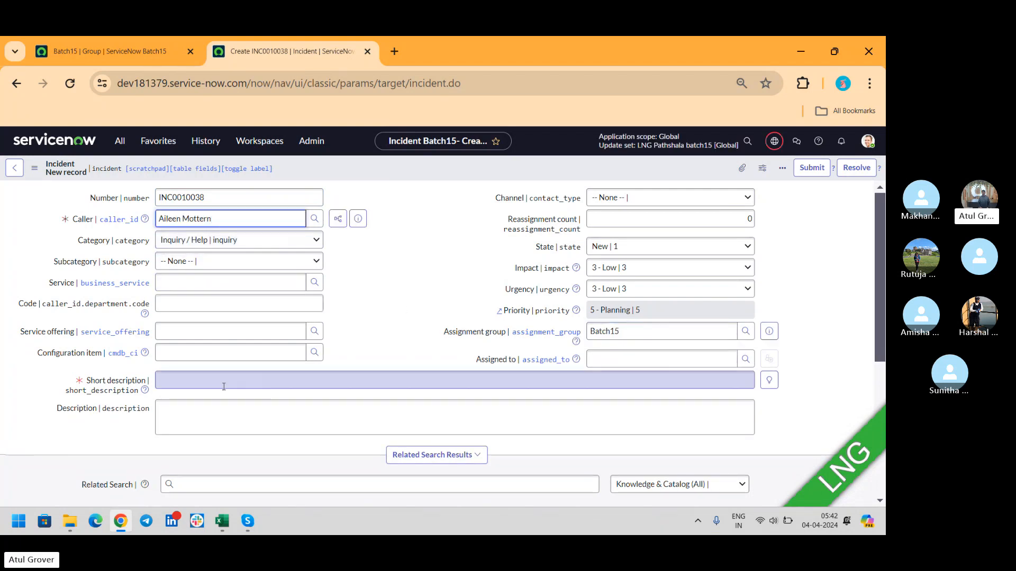
pyautogui.click(221, 379)
pyautogui.write('LNG')
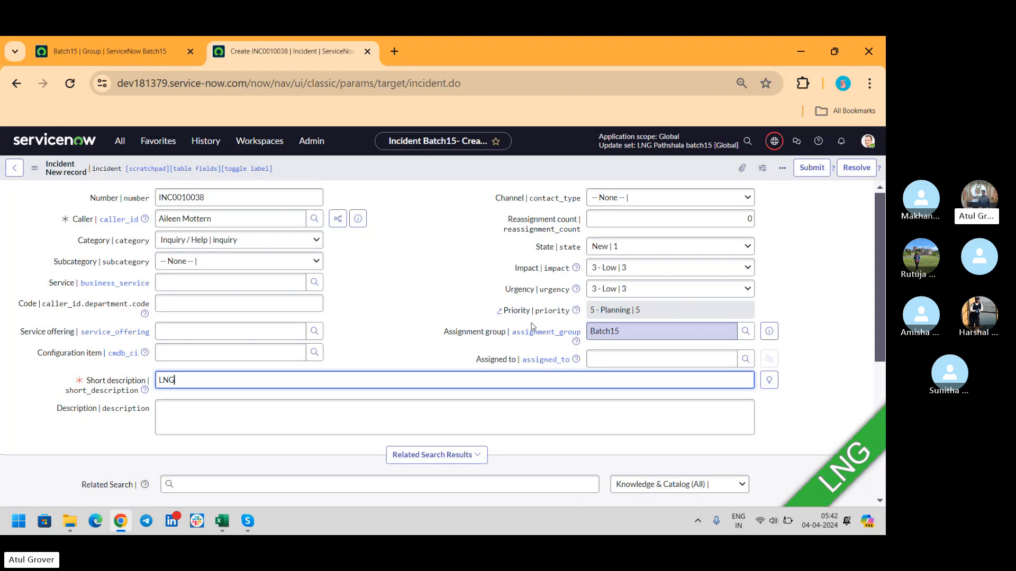
pyautogui.doubleClick(620, 336)
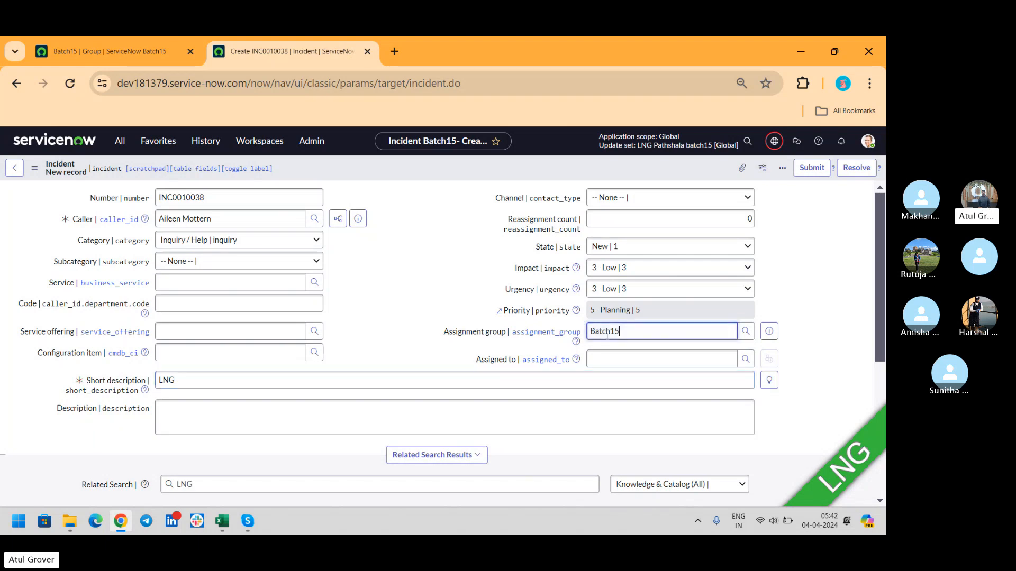
pyautogui.write('Gr')
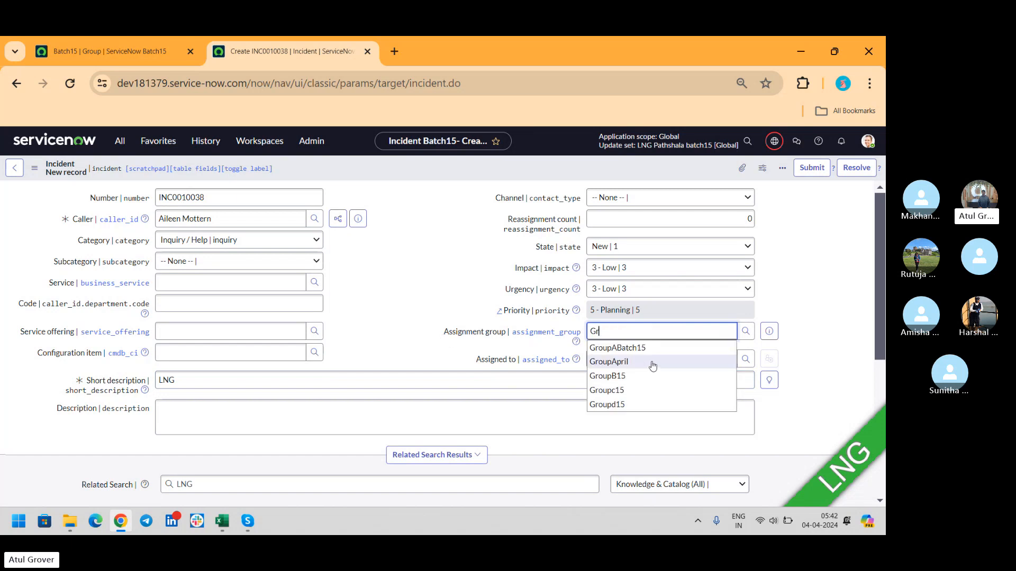
pyautogui.click(644, 349)
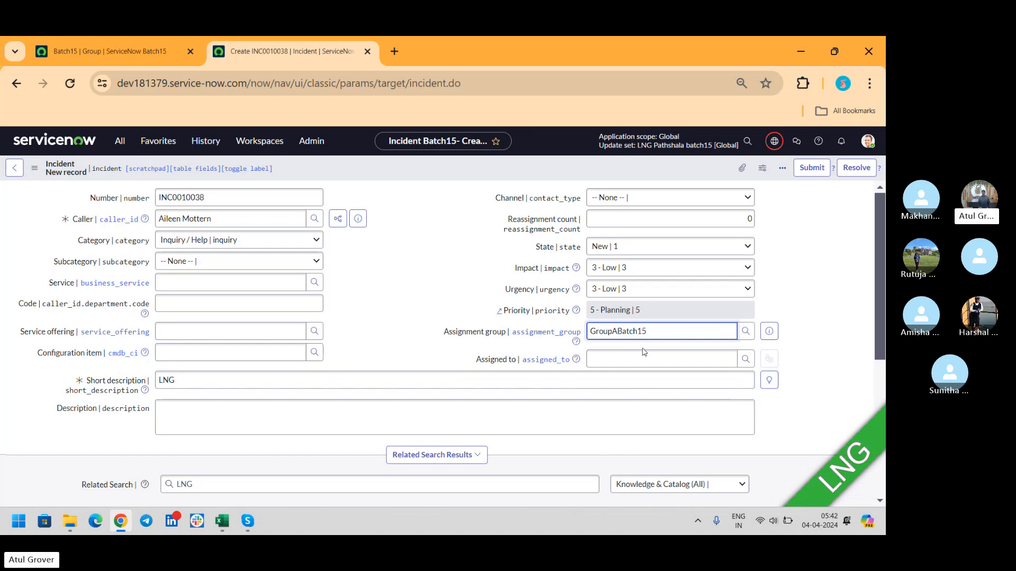
# - Switch from the unsaved incident form to the Skype call window
pyautogui.hotkey('alt', 'Tab')
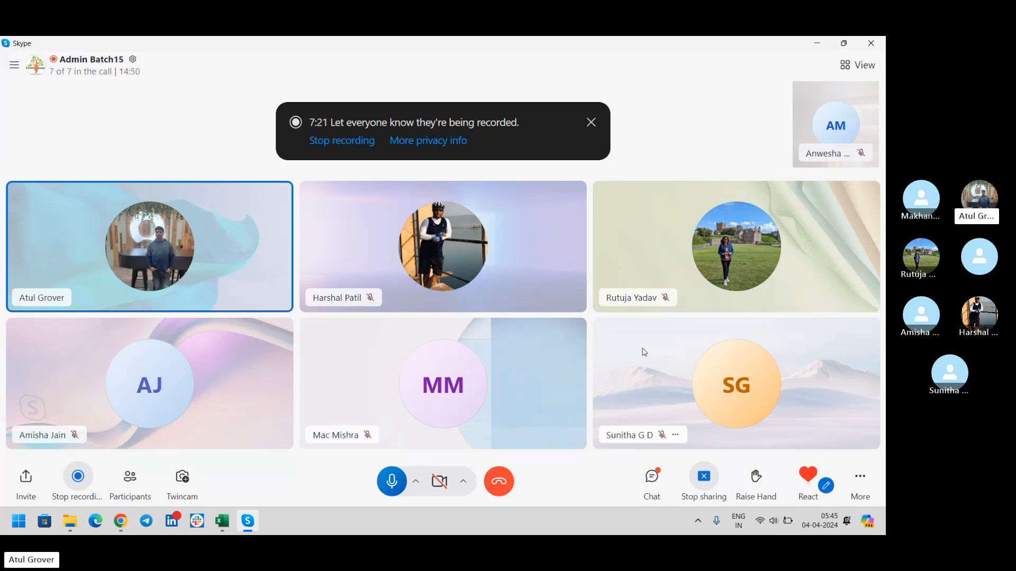
# - Open the Community thread 'How can I rename My Requests in header menu?' in a new tab
pyautogui.click(120, 521)
pyautogui.click(394, 51)
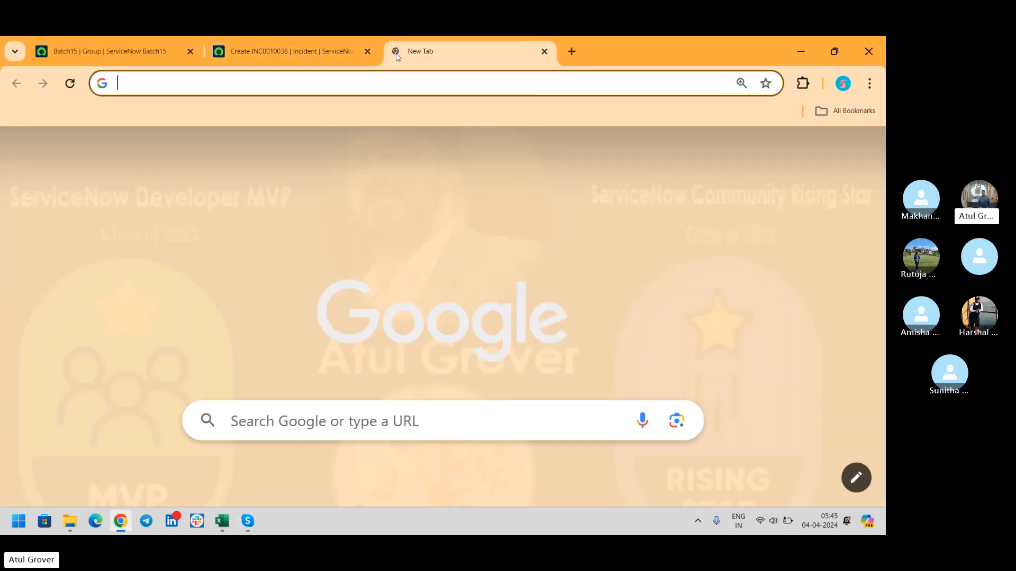
pyautogui.write('comm')
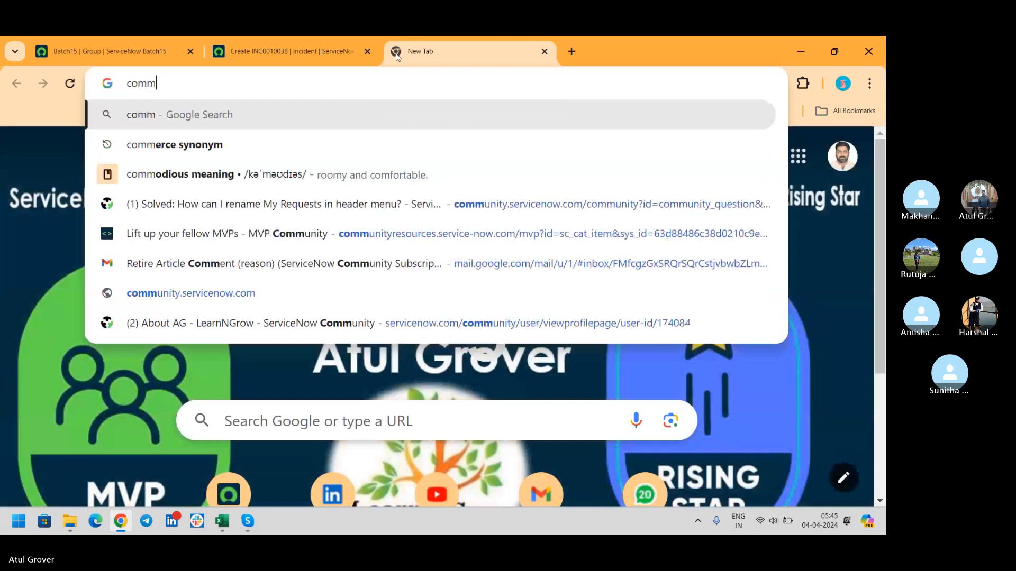
pyautogui.click(402, 201)
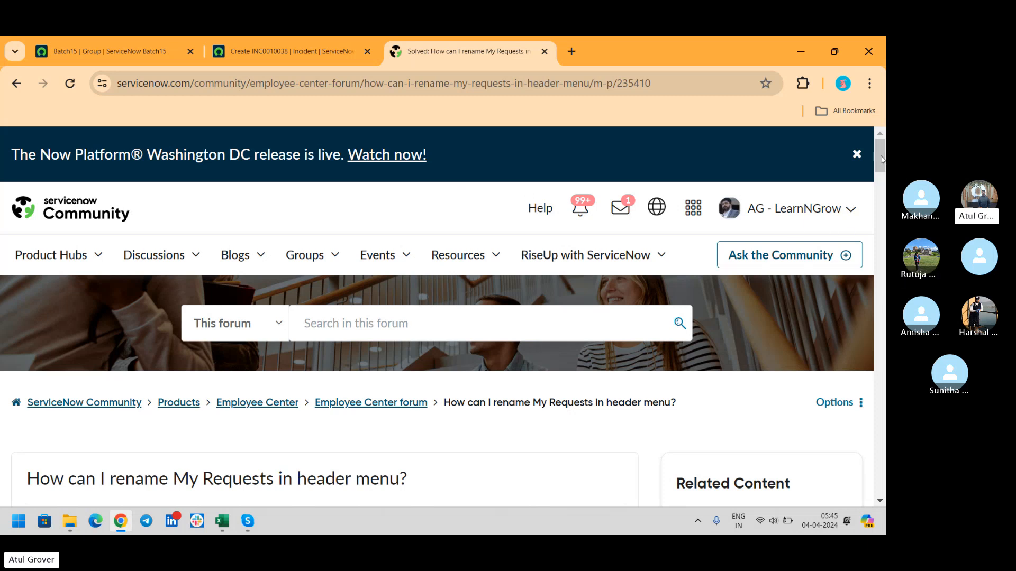
pyautogui.moveTo(881, 159); pyautogui.dragTo(881, 184)
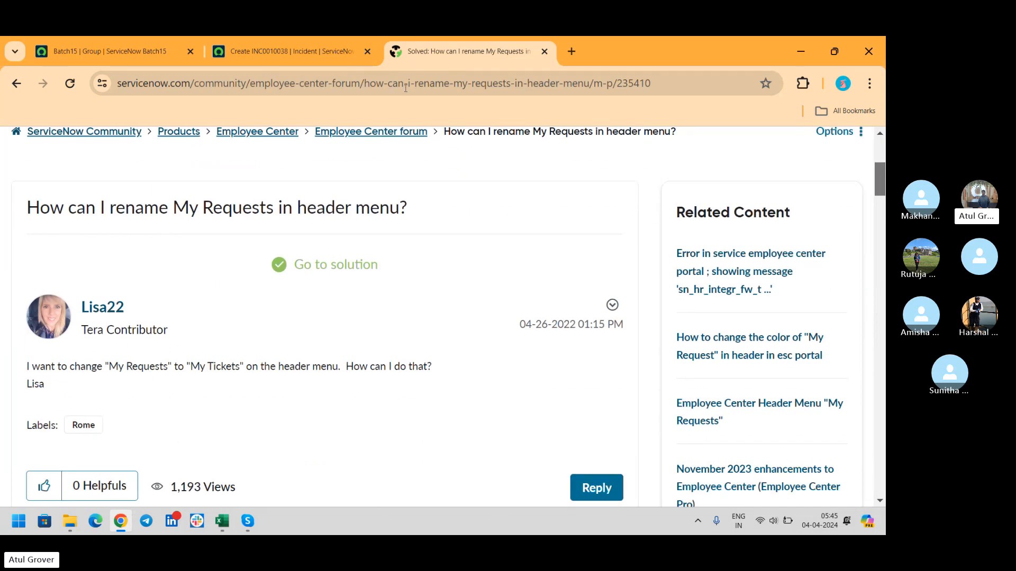
# - Load dev181379.service-now.com/sp in a new tab, then go back to the community thread
pyautogui.click(579, 50)
pyautogui.write('de')
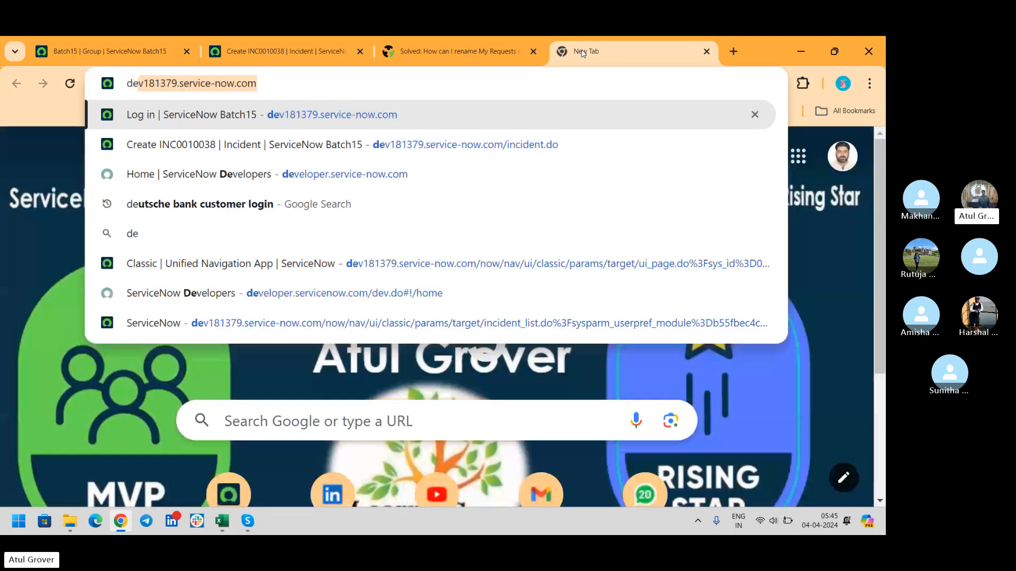
pyautogui.write('v181379.service-now.com/sp')
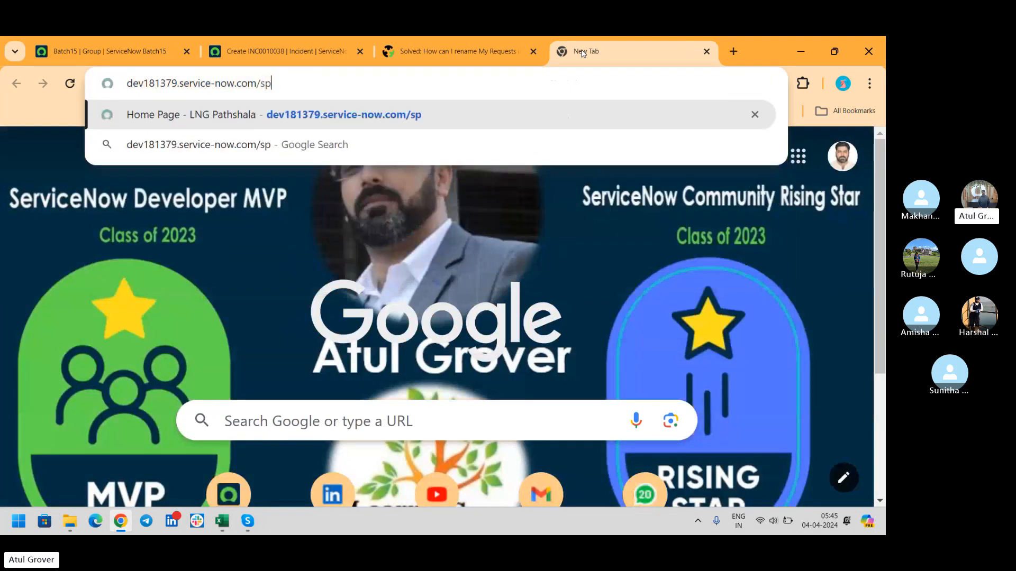
pyautogui.press('Return')
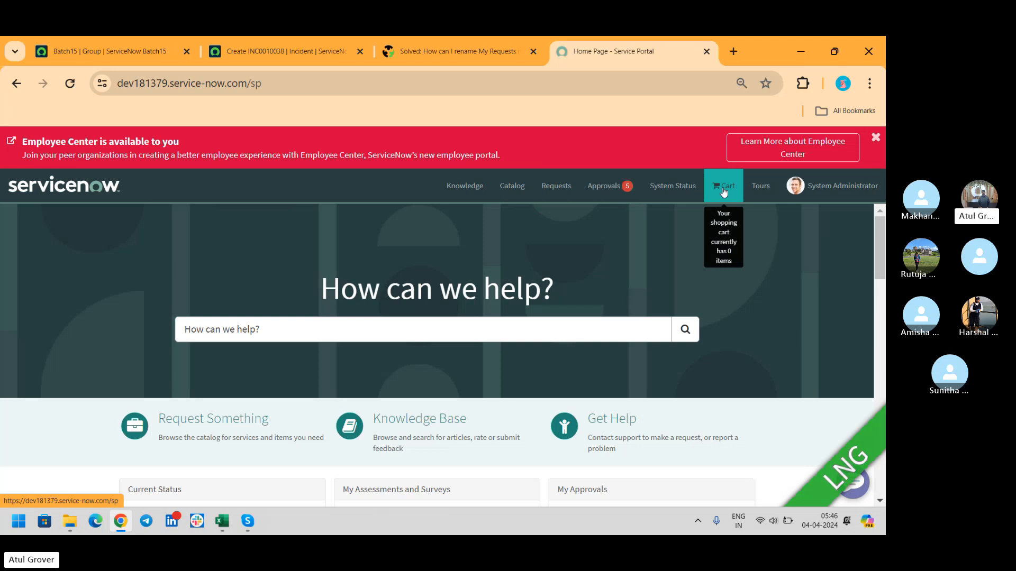
pyautogui.click(431, 51)
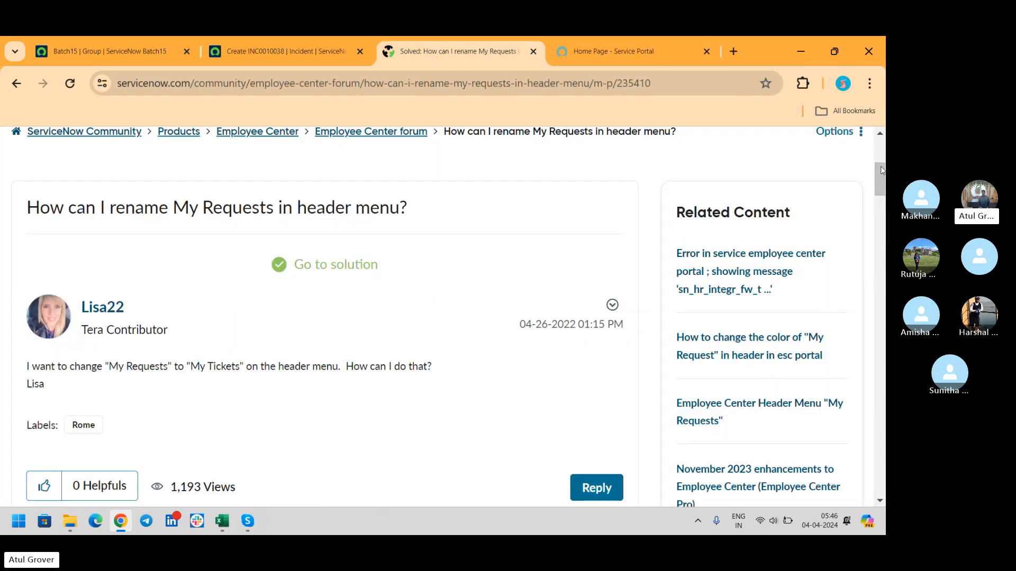
# - Scroll through the accepted solution and replies on the My Requests rename thread, then back up
pyautogui.moveTo(881, 170); pyautogui.dragTo(883, 213)
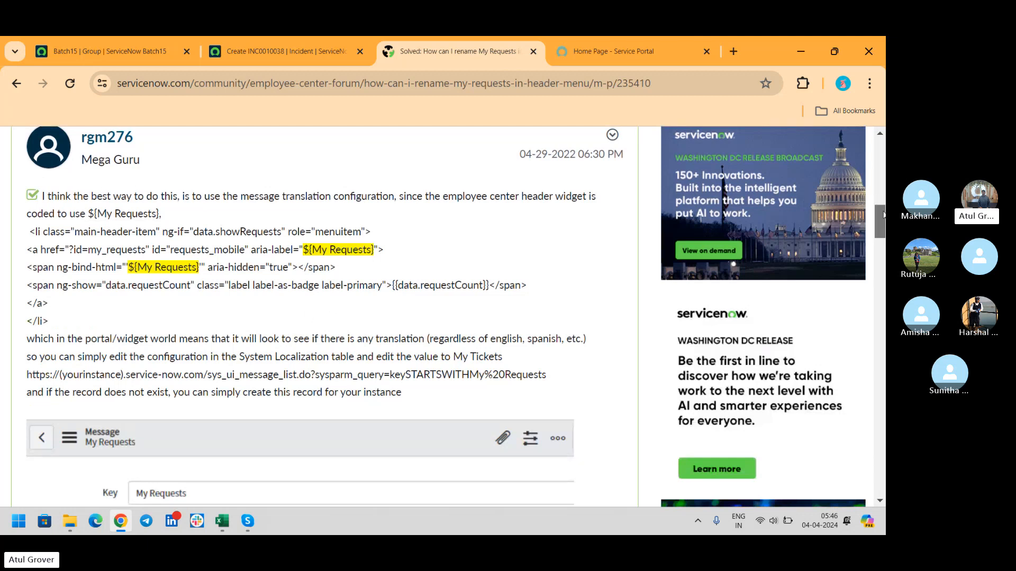
pyautogui.moveTo(884, 213); pyautogui.dragTo(884, 392)
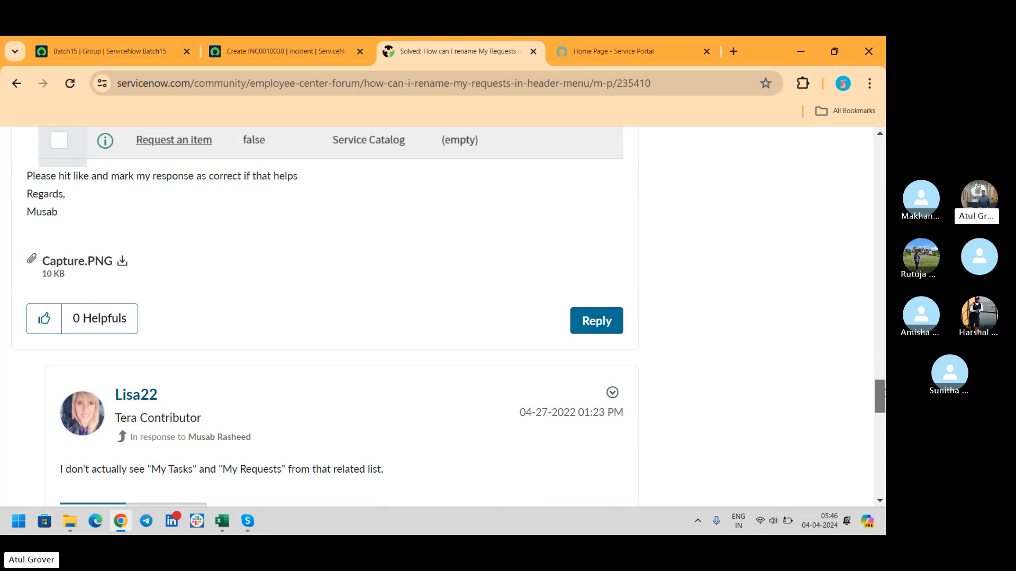
pyautogui.moveTo(884, 393); pyautogui.dragTo(884, 154)
# - Dismiss the Washington DC release announcement banner
pyautogui.moveTo(35, 277)
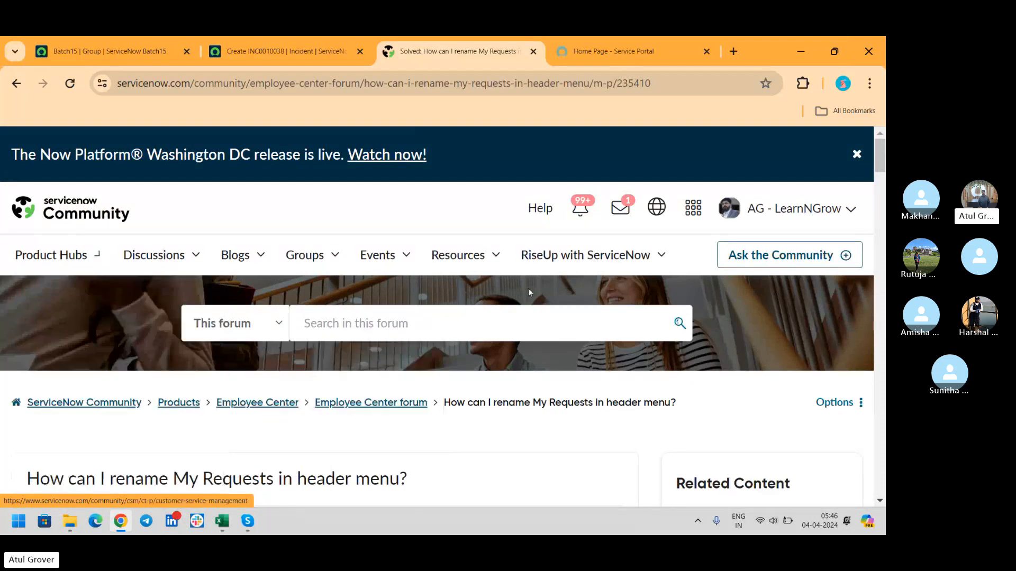
pyautogui.click(856, 154)
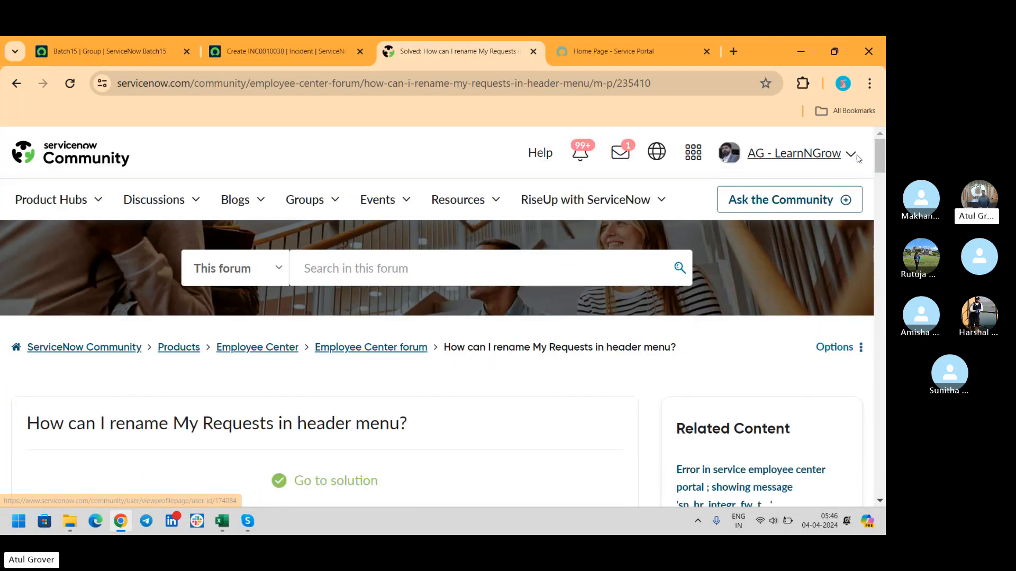
pyautogui.moveTo(93, 208)
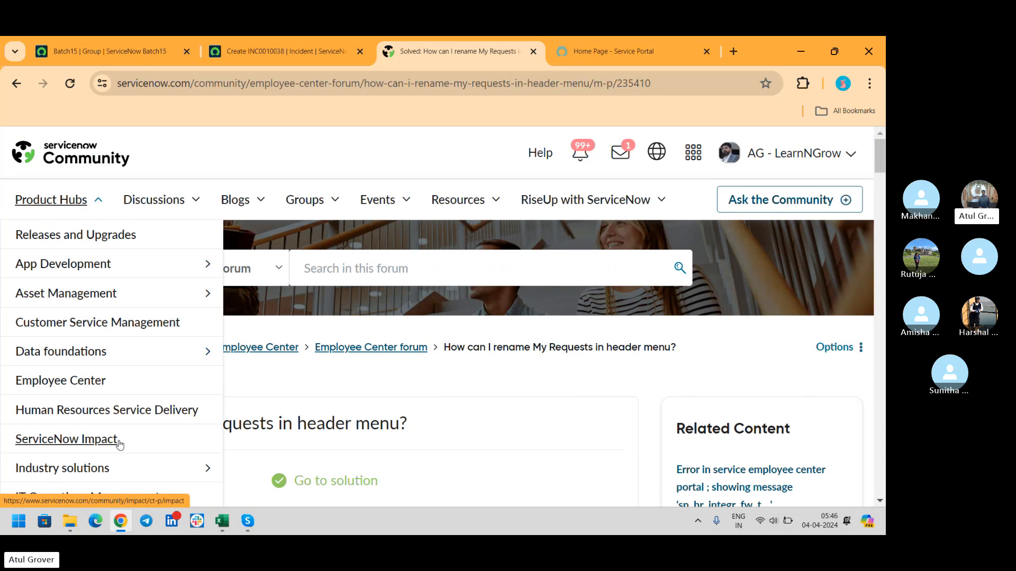
pyautogui.scroll(-4, 167, 457)
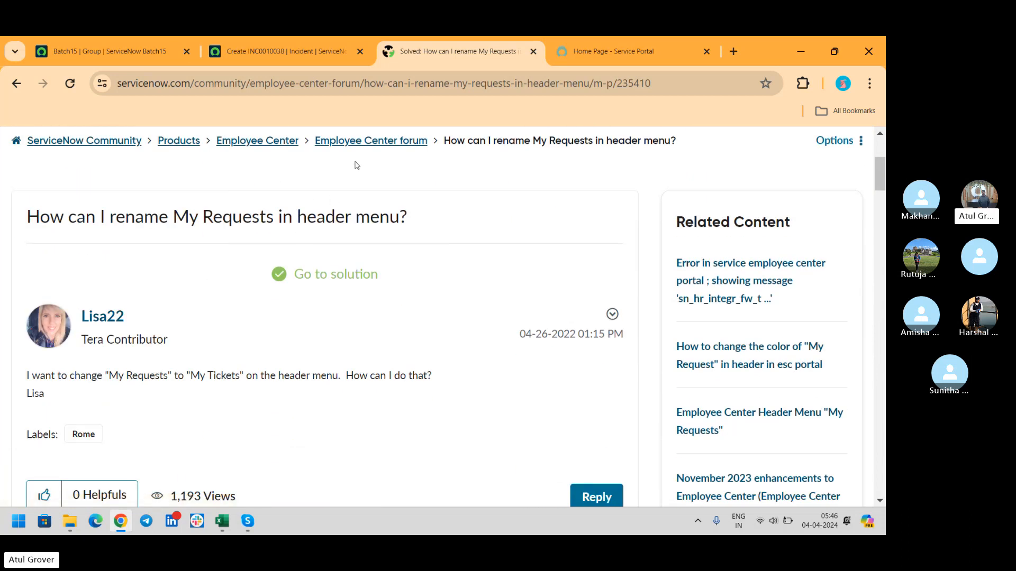
# - Go to the Products overview and pick the IT Service Management product tile
pyautogui.click(171, 145)
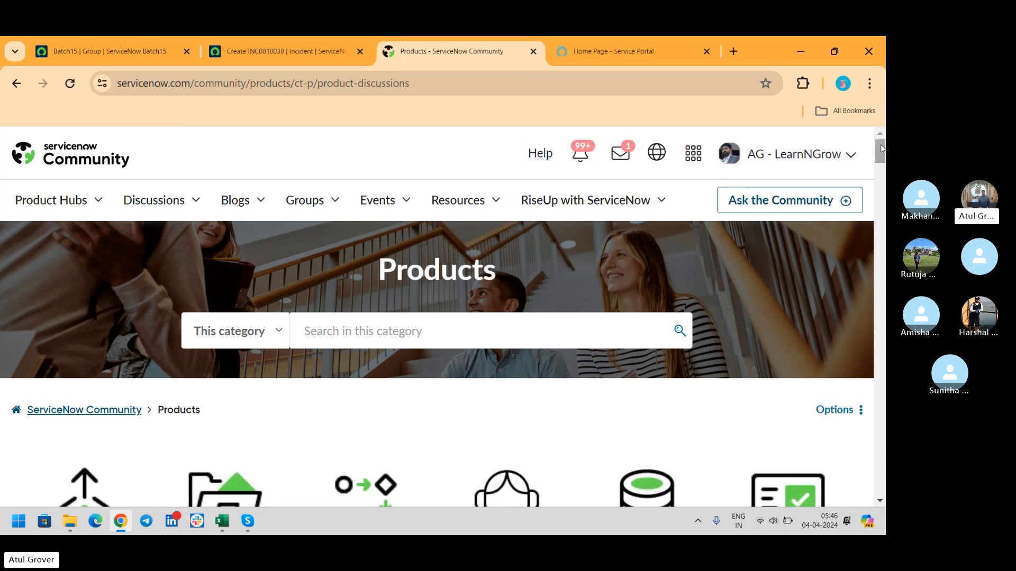
pyautogui.moveTo(882, 150); pyautogui.dragTo(881, 180)
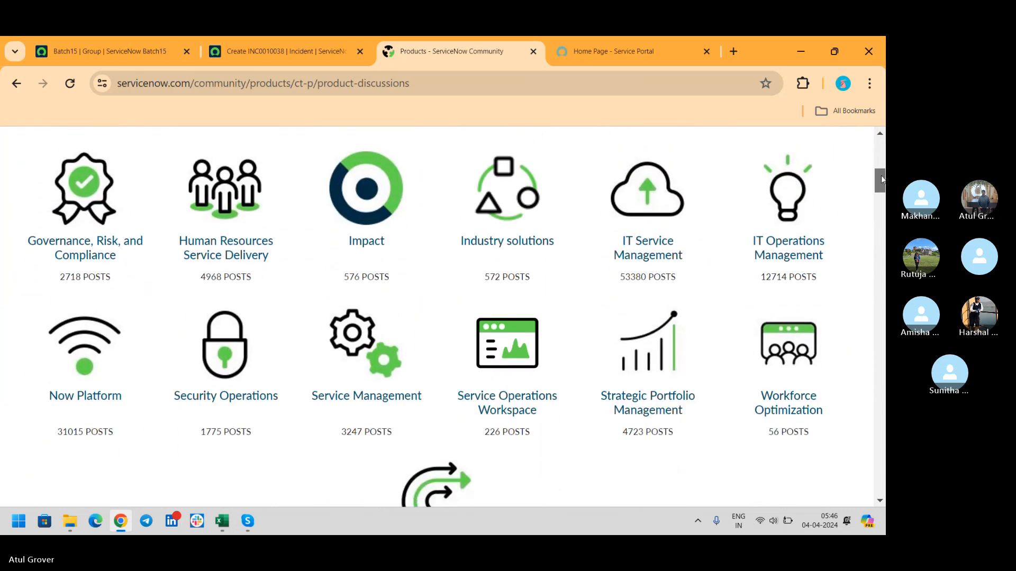
pyautogui.click(639, 238)
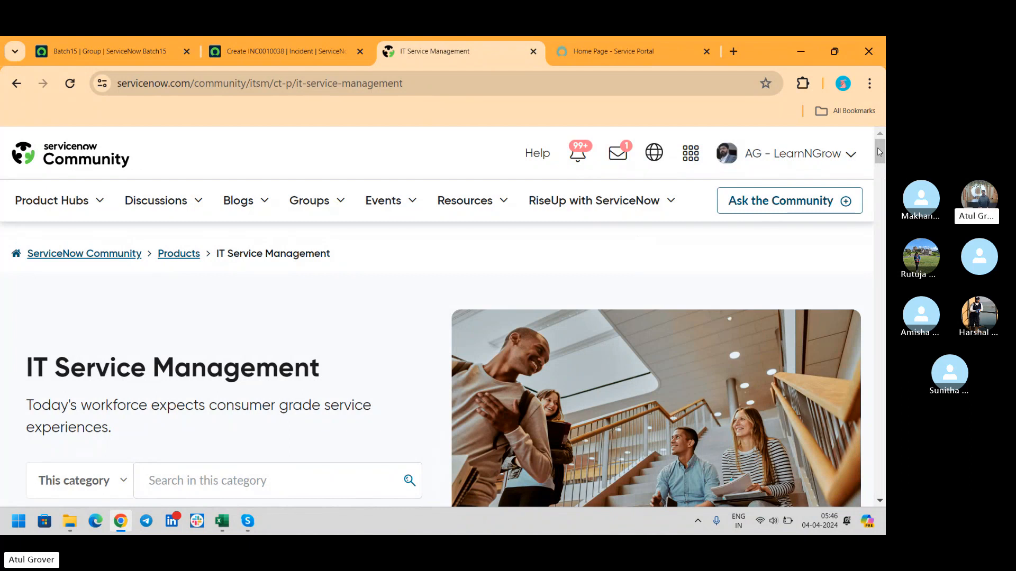
# - Scroll the IT Service Management hub to its forums list and open Incident Management
pyautogui.moveTo(877, 148); pyautogui.dragTo(878, 257)
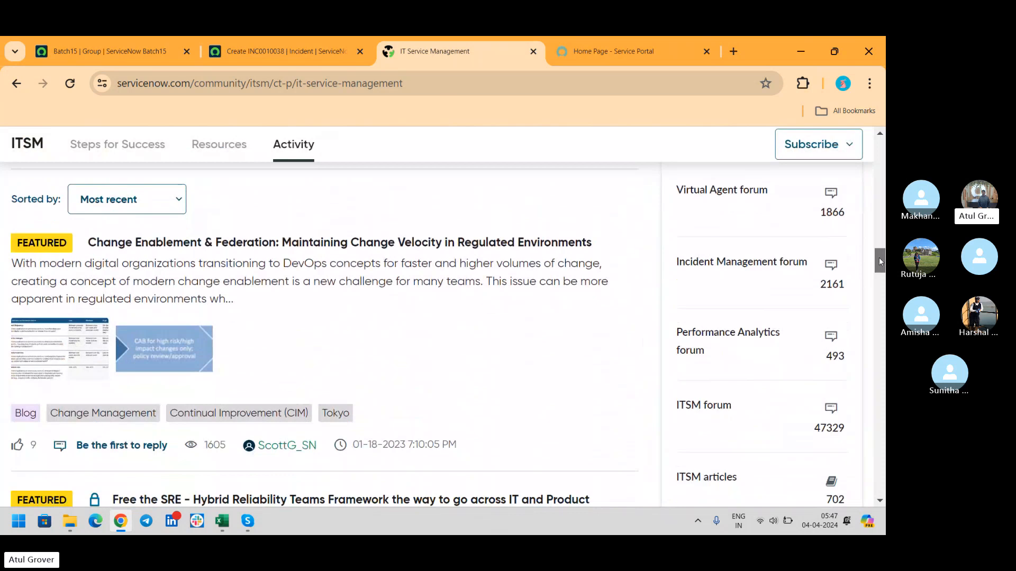
pyautogui.click(754, 264)
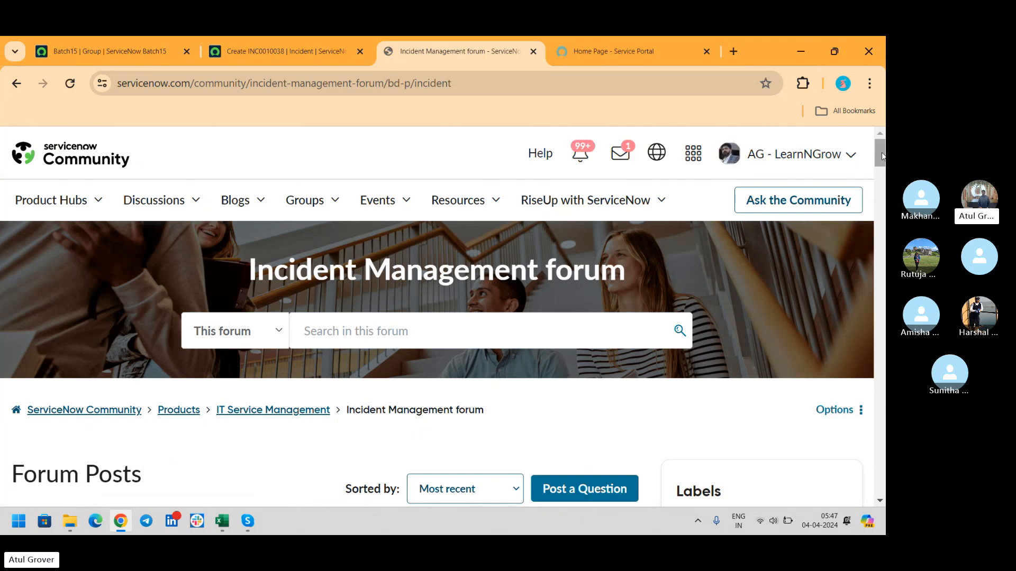
# - Browse the Incident Management forum's recent posts, checking the Skype call twice, then return to the top
pyautogui.scroll(-6, 881, 190)
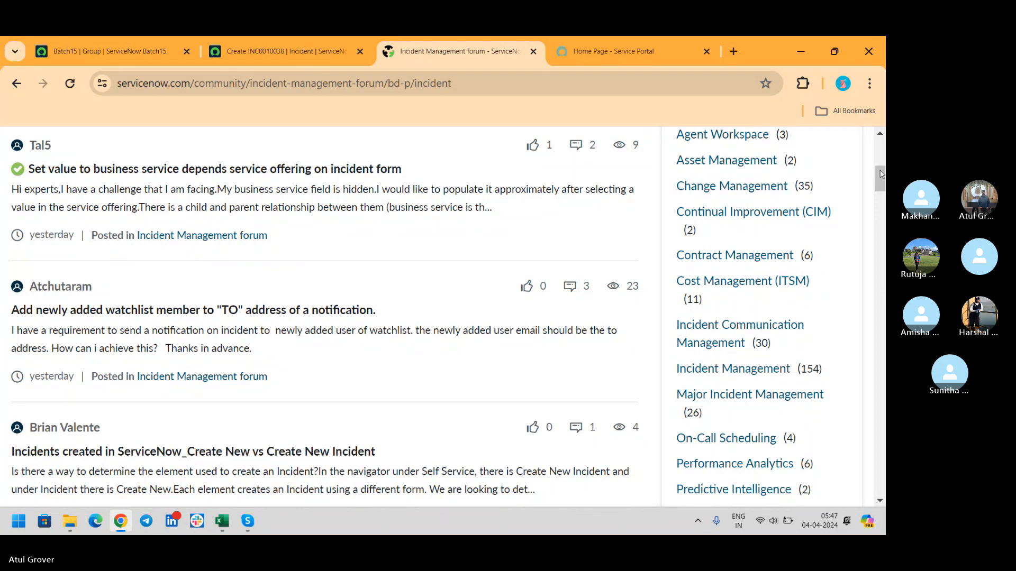
pyautogui.moveTo(878, 169); pyautogui.dragTo(881, 196)
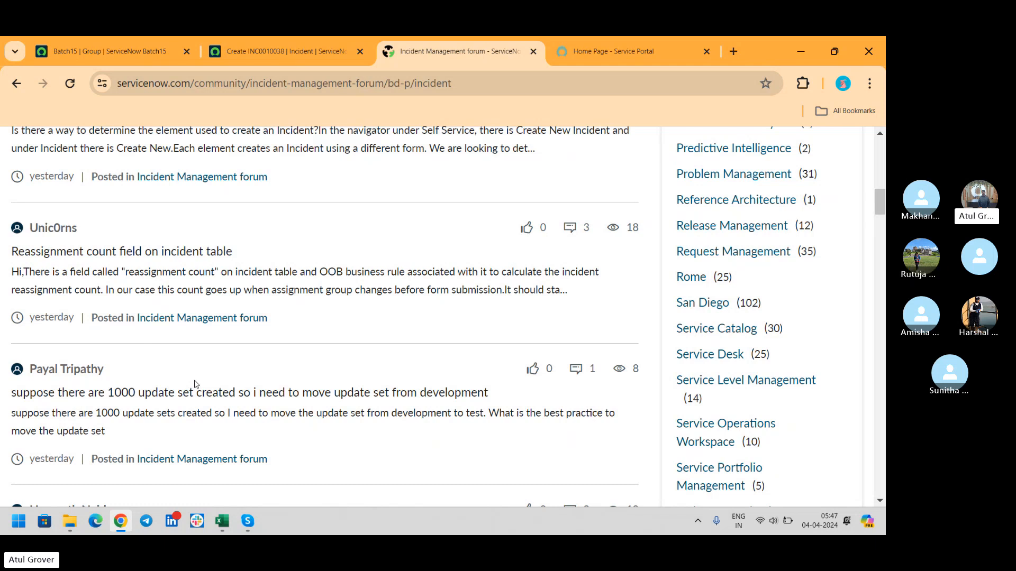
pyautogui.hotkey('alt', 'Tab')
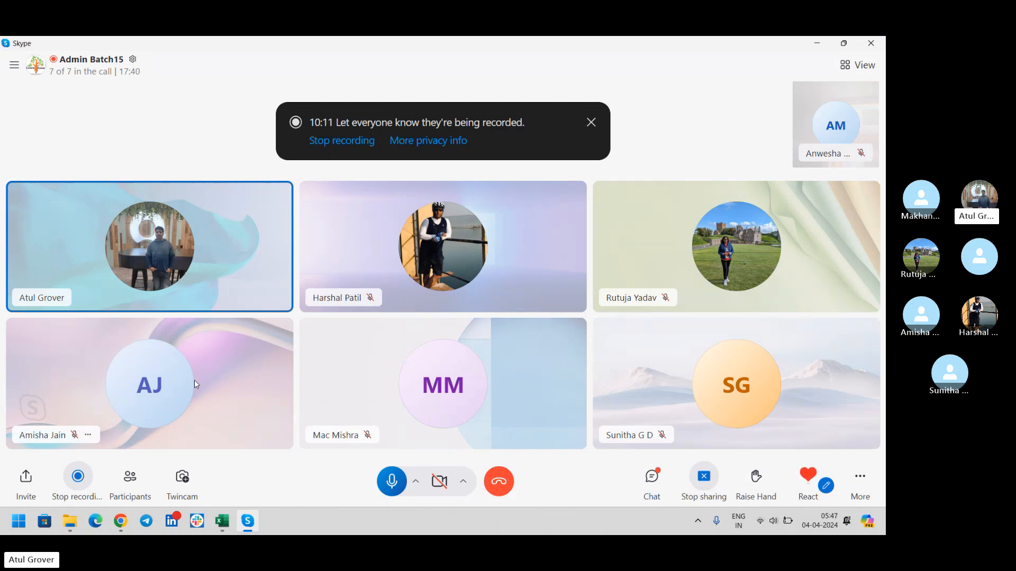
pyautogui.hotkey('alt', 'Tab')
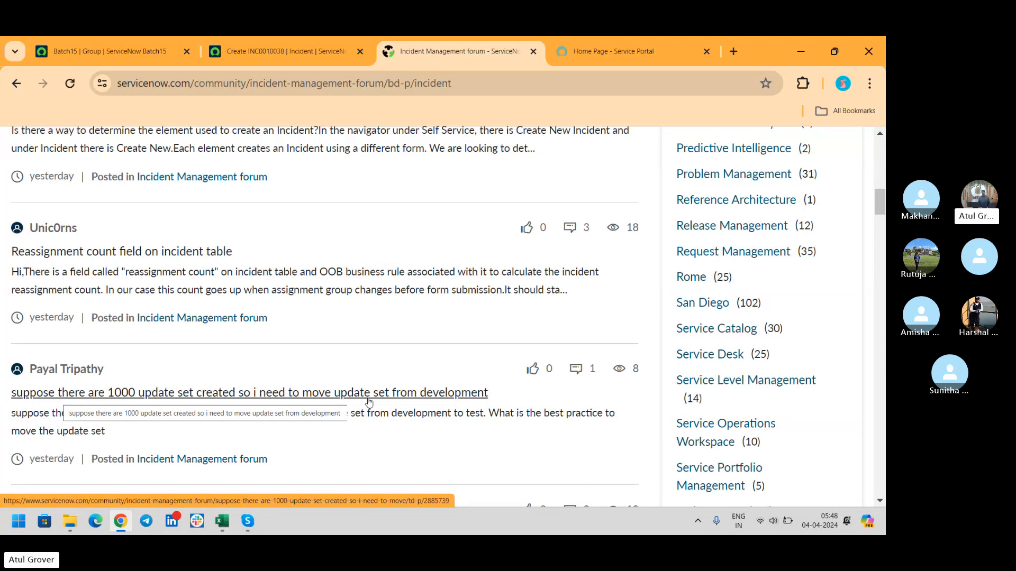
pyautogui.hotkey('alt', 'Tab')
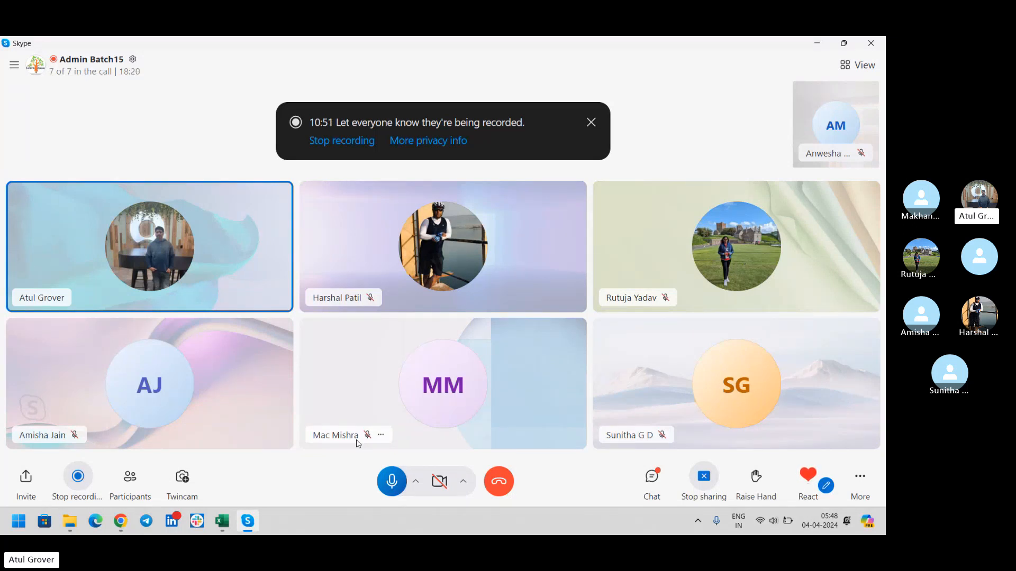
pyautogui.hotkey('alt', 'Tab')
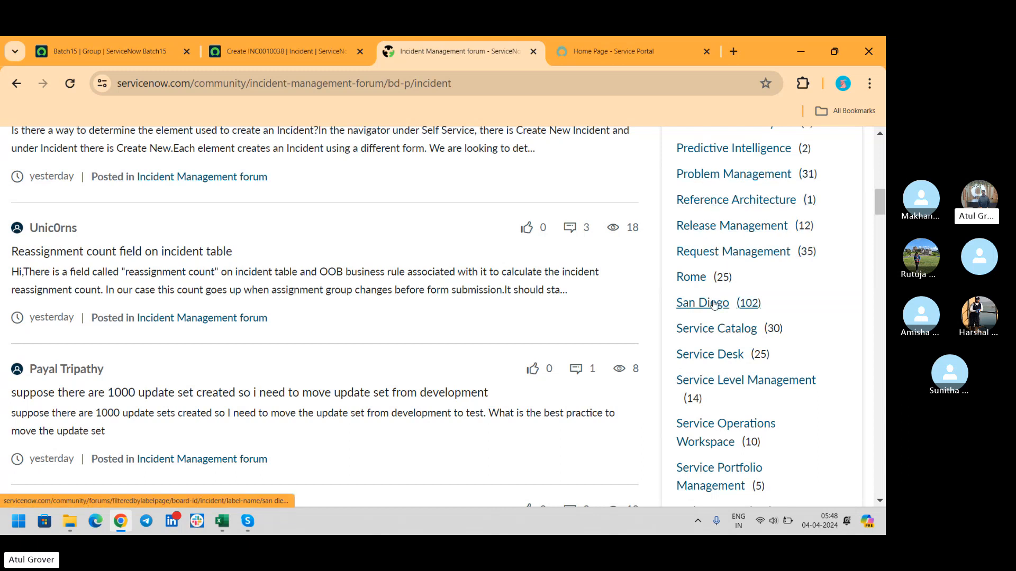
pyautogui.press('Home')
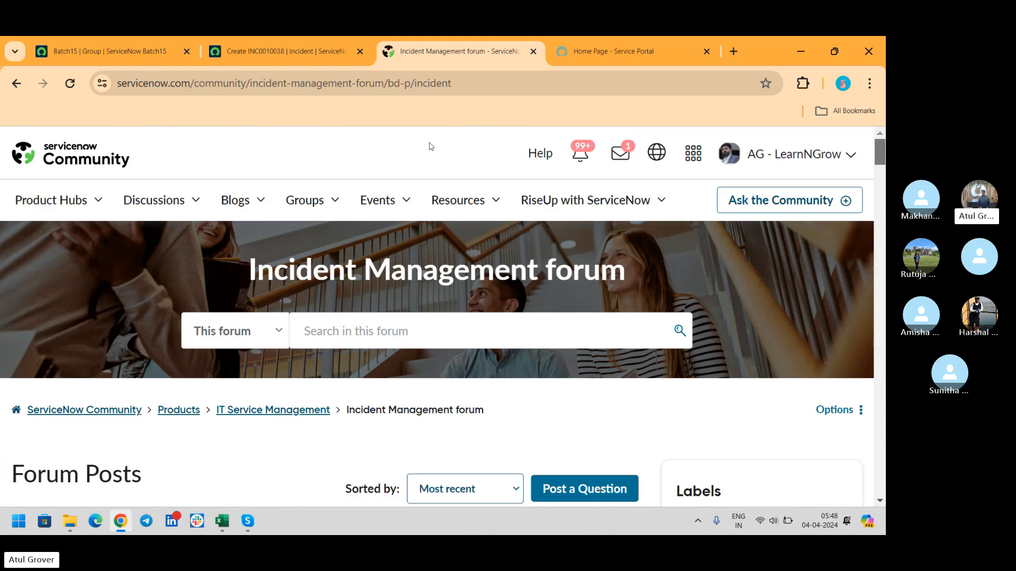
pyautogui.moveTo(85, 200)
pyautogui.moveTo(89, 355)
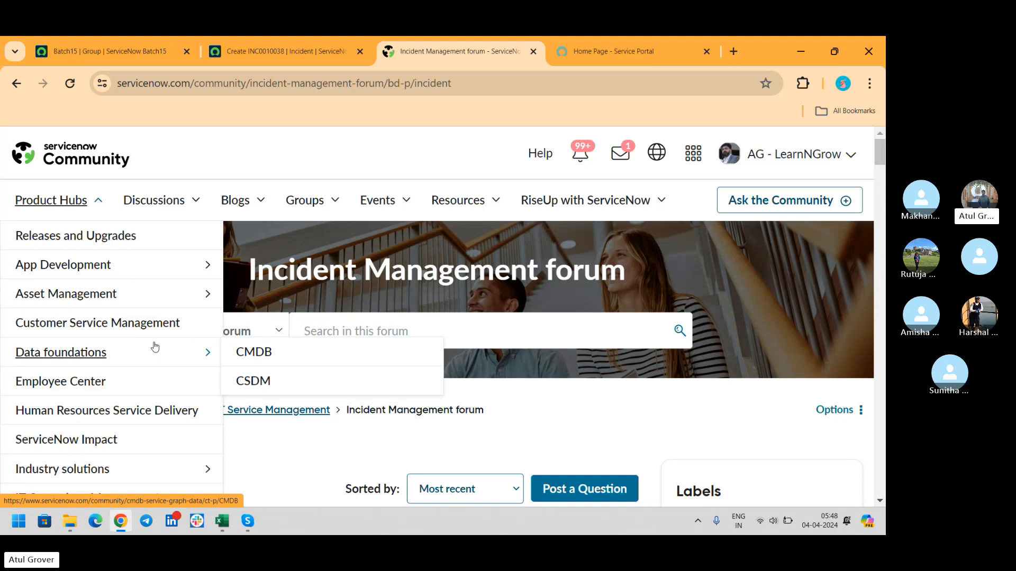
pyautogui.moveTo(169, 272)
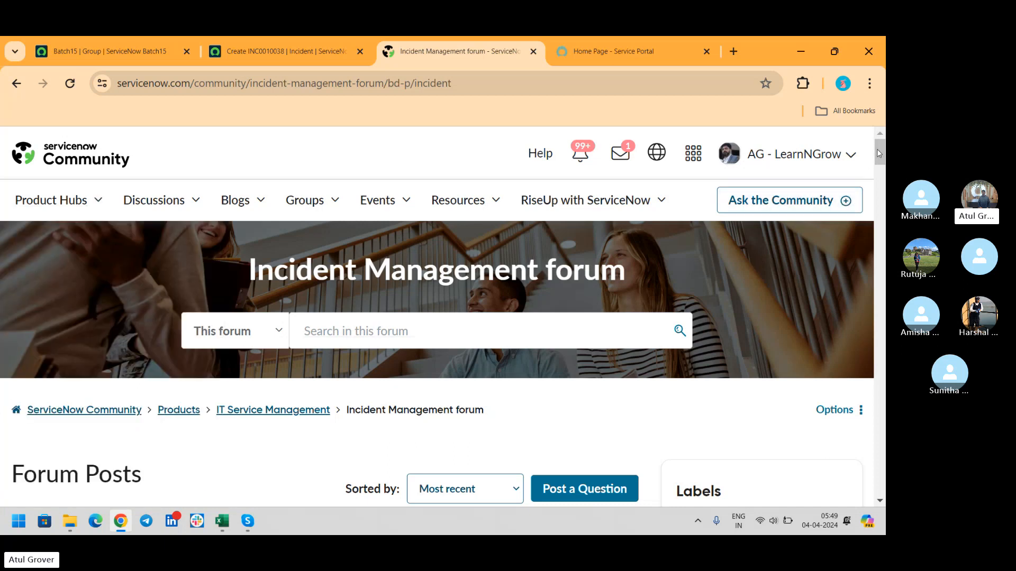
pyautogui.moveTo(877, 148); pyautogui.dragTo(878, 175)
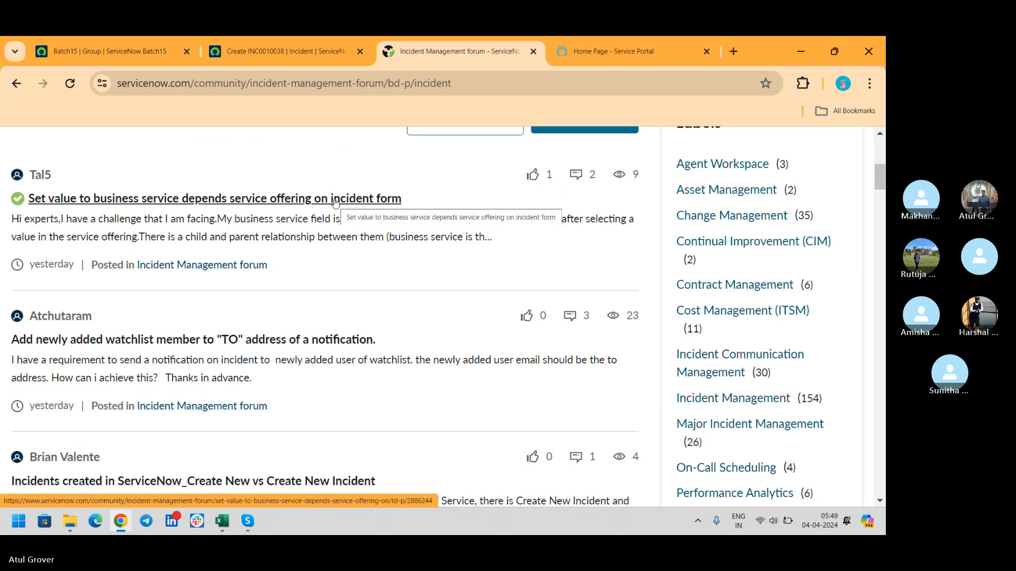
# - Glance at the incident record, then open the forum post on setting business service from service offering
pyautogui.click(273, 51)
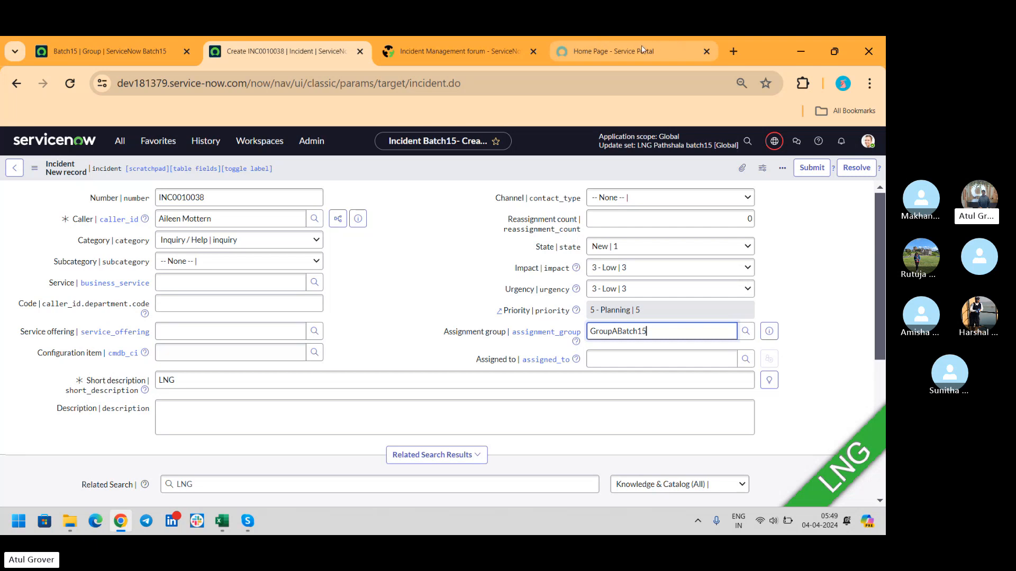
pyautogui.click(430, 53)
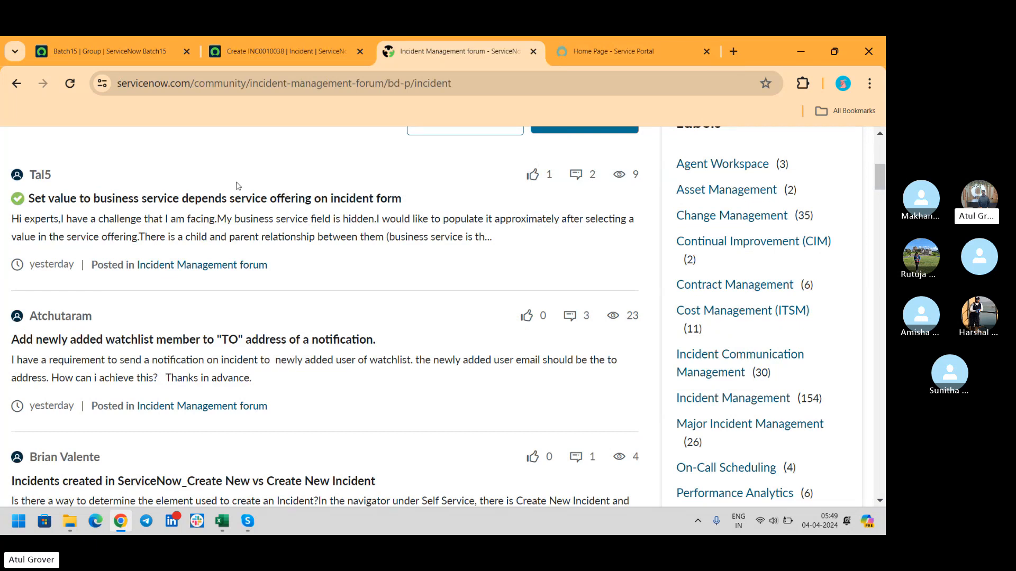
pyautogui.click(197, 200)
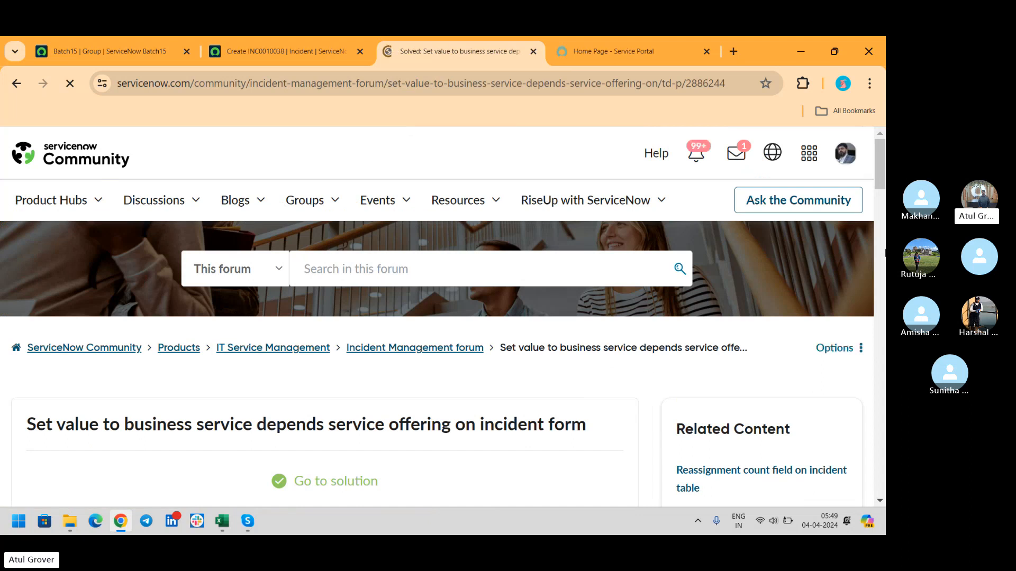
# - Scroll to the accepted solution and select its corrected sys_id-based script lines
pyautogui.moveTo(879, 167); pyautogui.dragTo(883, 237)
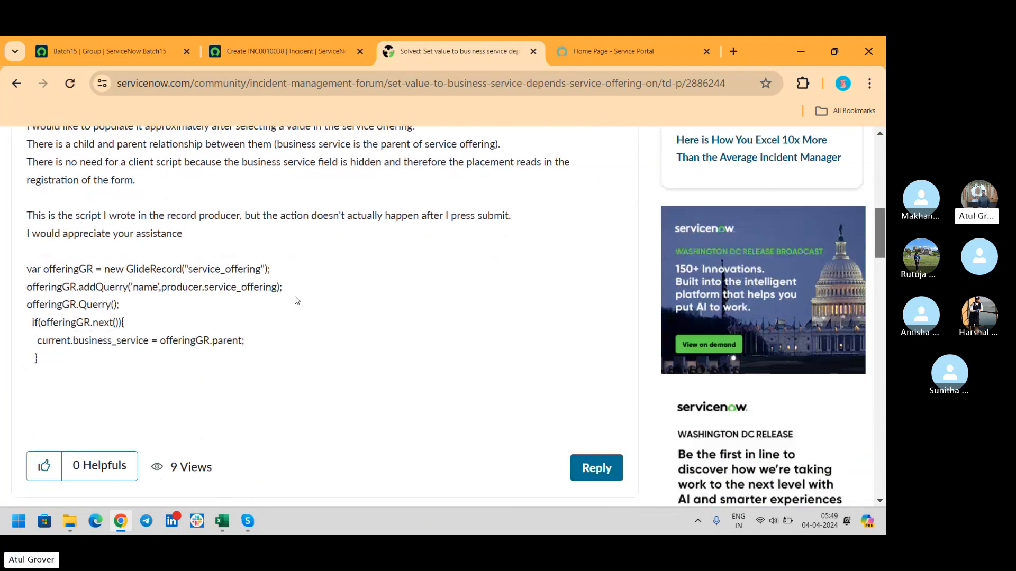
pyautogui.moveTo(878, 217); pyautogui.dragTo(878, 285)
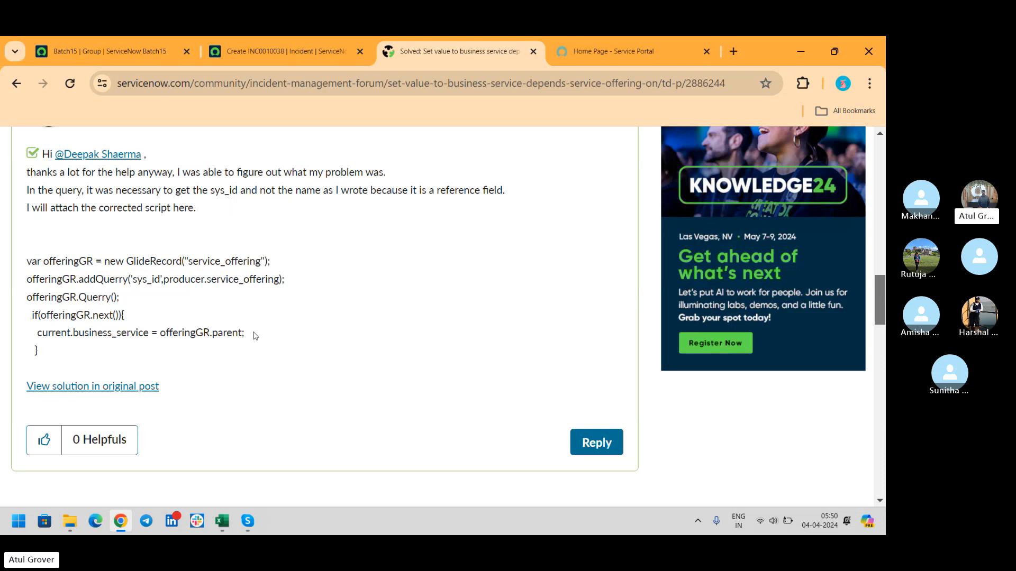
pyautogui.moveTo(254, 336); pyautogui.dragTo(23, 275)
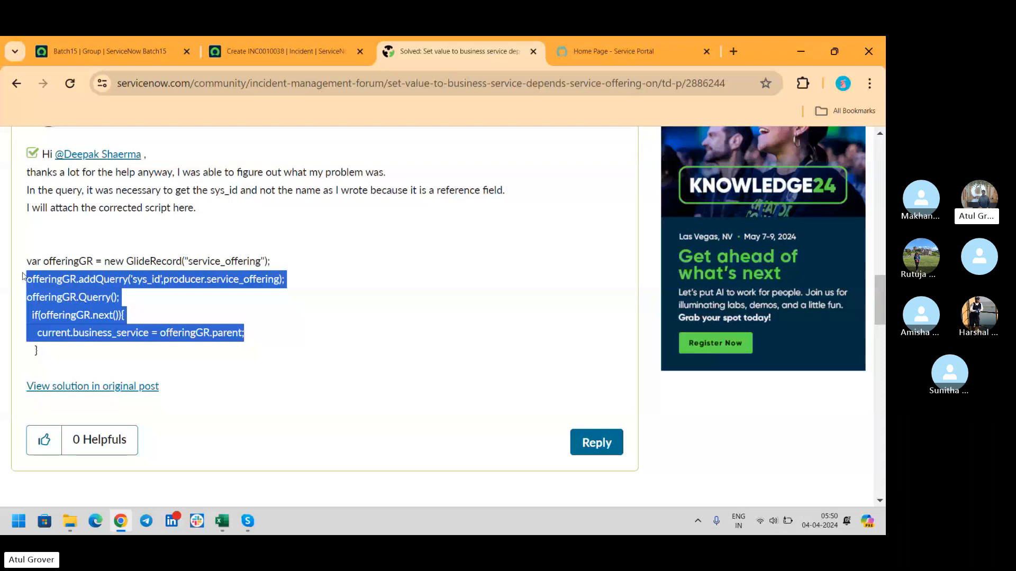
# - Return to the Batch15 group record, switching to the Skype call and back twice
pyautogui.click(121, 55)
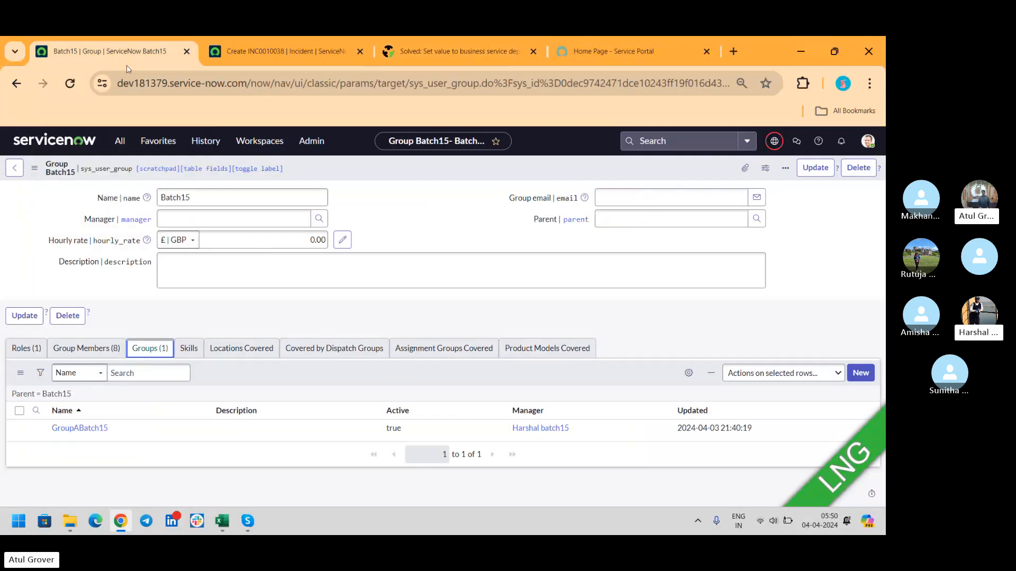
pyautogui.hotkey('alt', 'Tab')
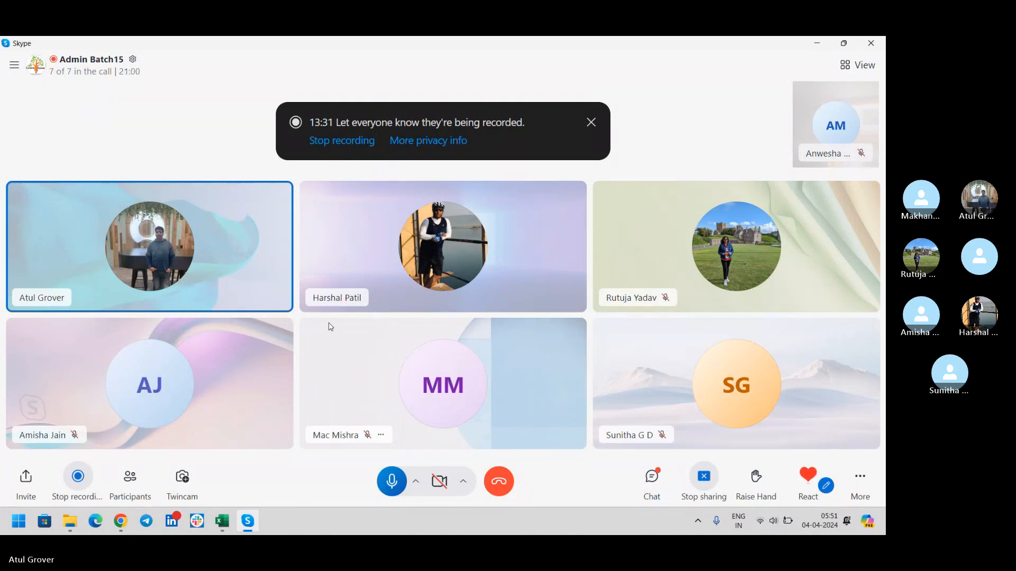
pyautogui.hotkey('alt', 'Tab')
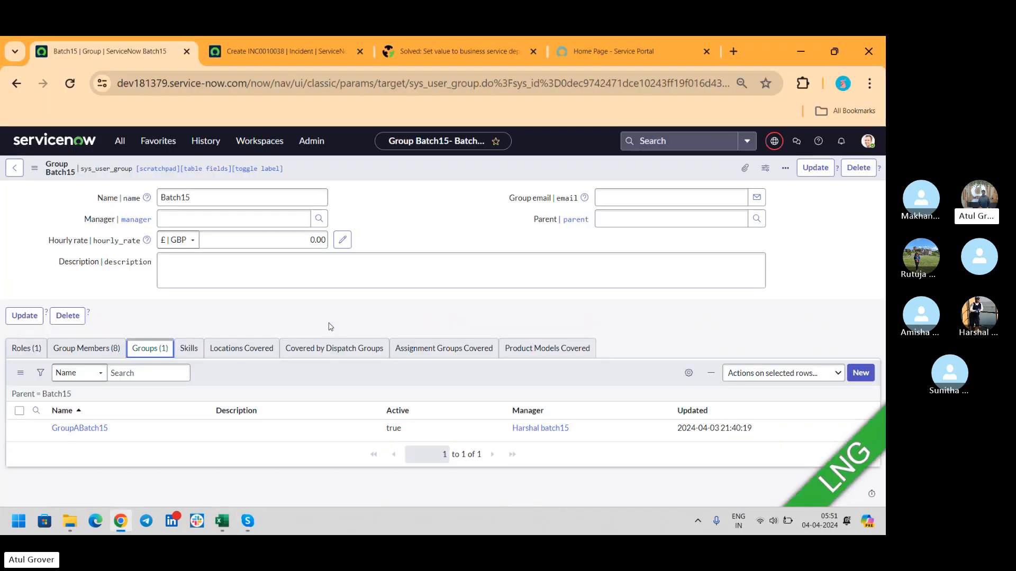
pyautogui.hotkey('alt', 'Tab')
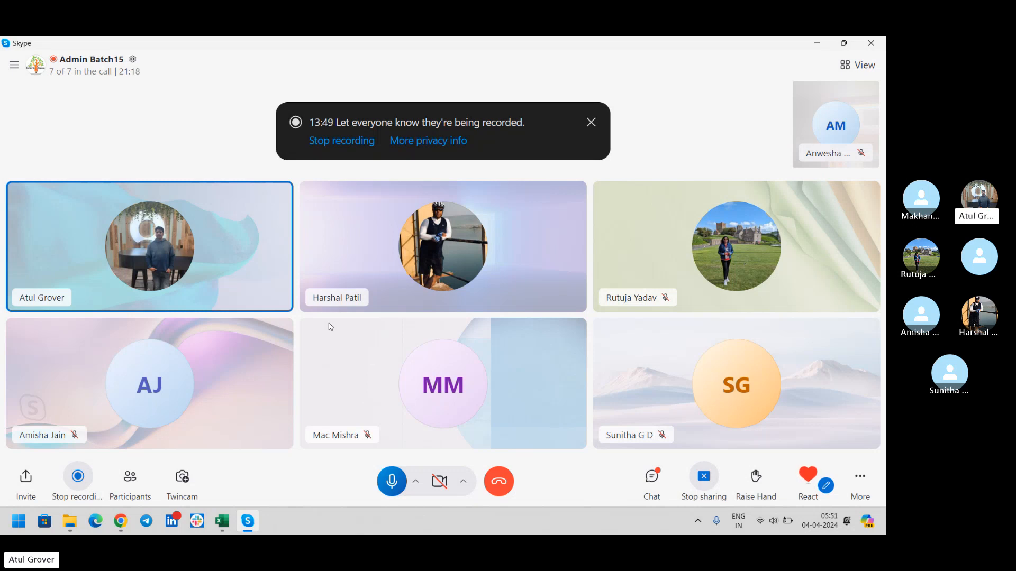
pyautogui.hotkey('alt', 'Tab')
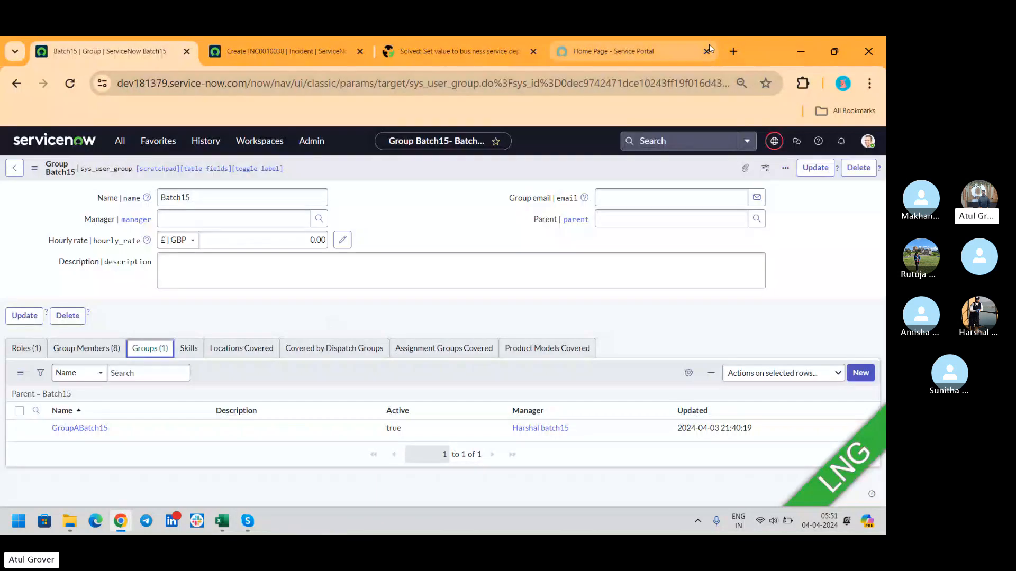
# - Close the Service Portal and community solution tabs and go to the ServiceNow home page
pyautogui.click(706, 52)
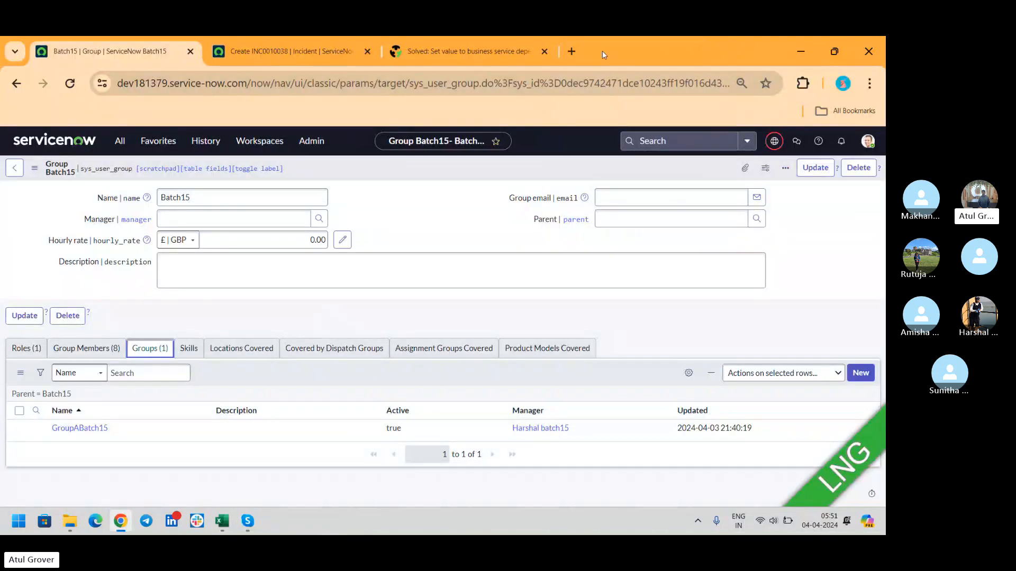
pyautogui.click(547, 52)
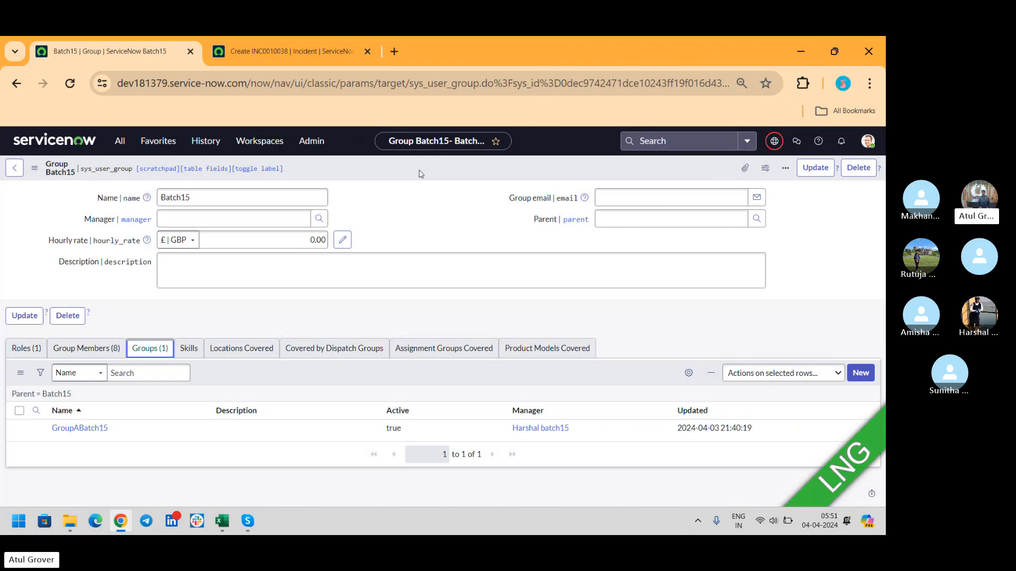
pyautogui.click(58, 139)
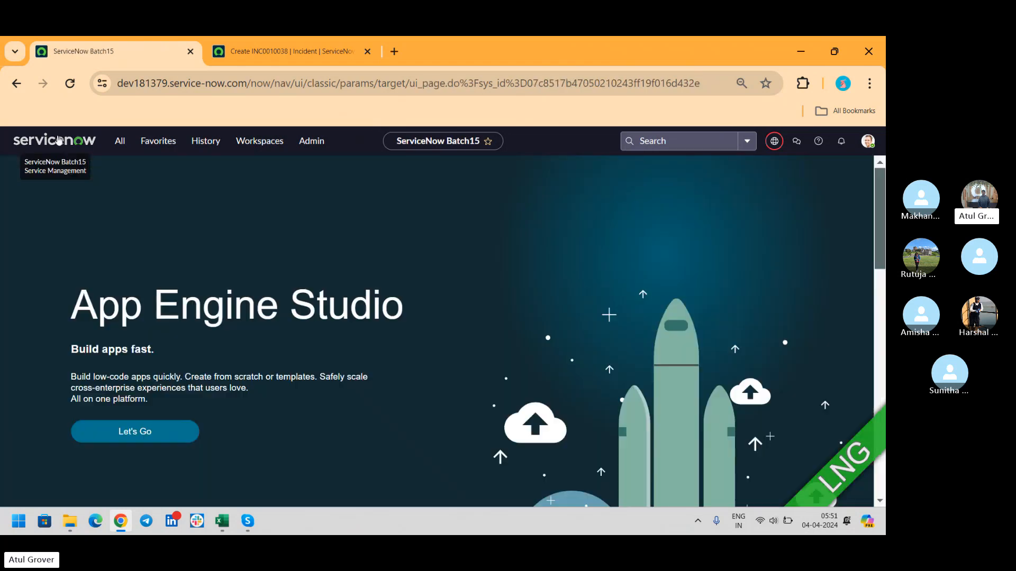
# - Switch to the Skype call and back, then search Windows for 'note' to find Notepad
pyautogui.hotkey('alt', 'Tab')
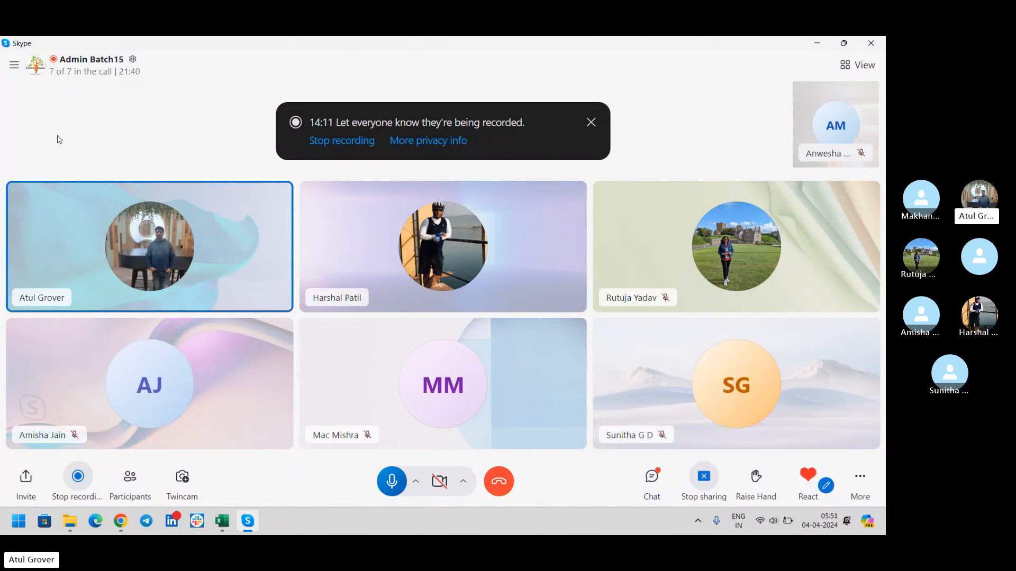
pyautogui.hotkey('alt', 'Tab')
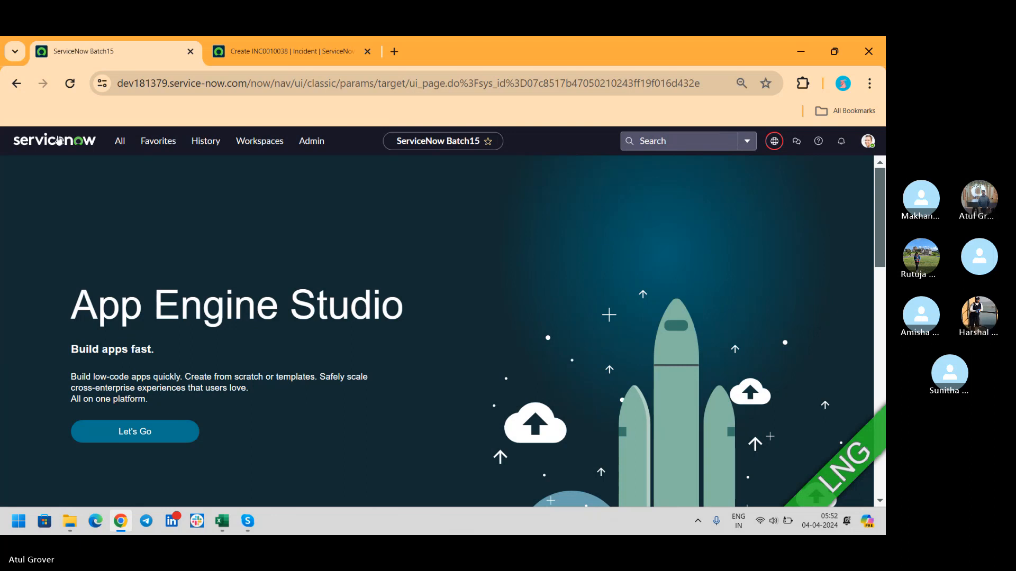
pyautogui.hotkey('alt', 'Tab')
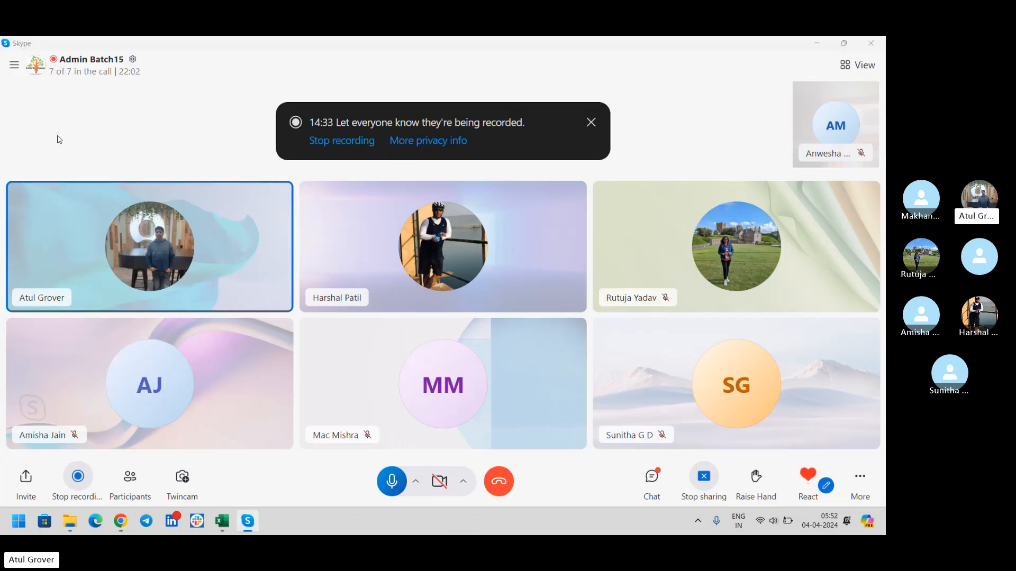
pyautogui.press('super')
pyautogui.write('note')
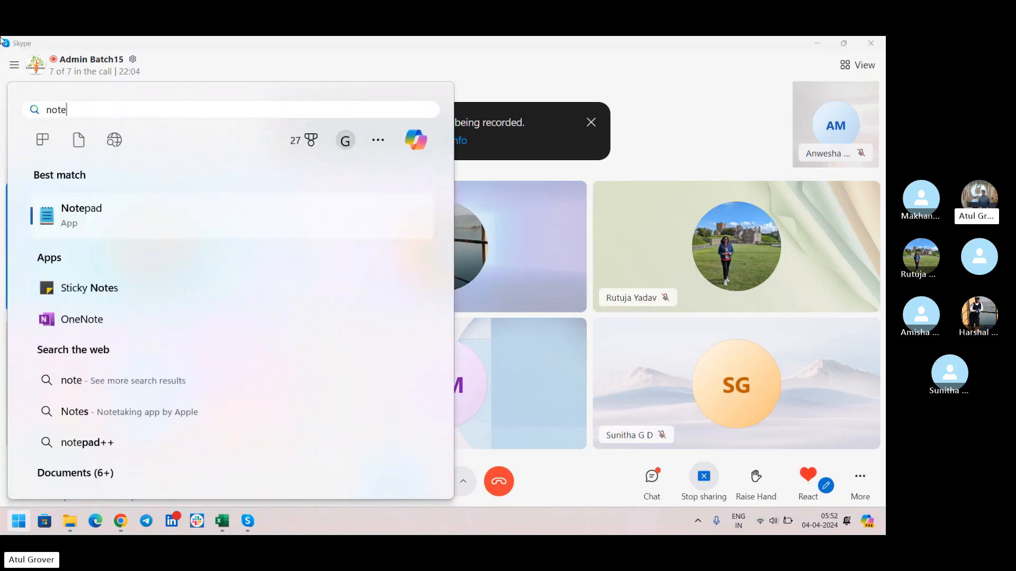
# - In Notepad, add the line 'Data base --- Table - R*C' below UI 15
pyautogui.click(86, 225)
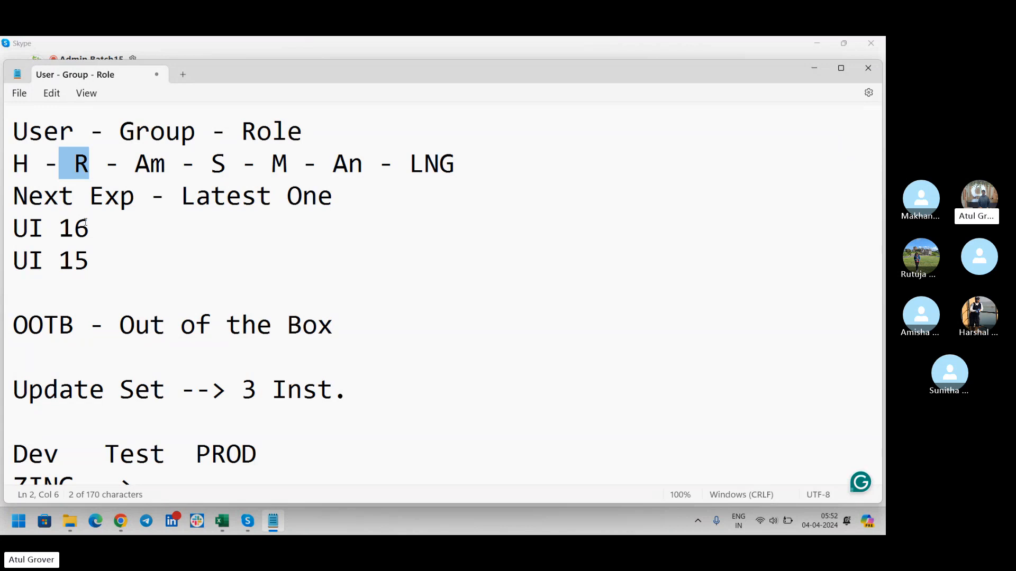
pyautogui.click(106, 261)
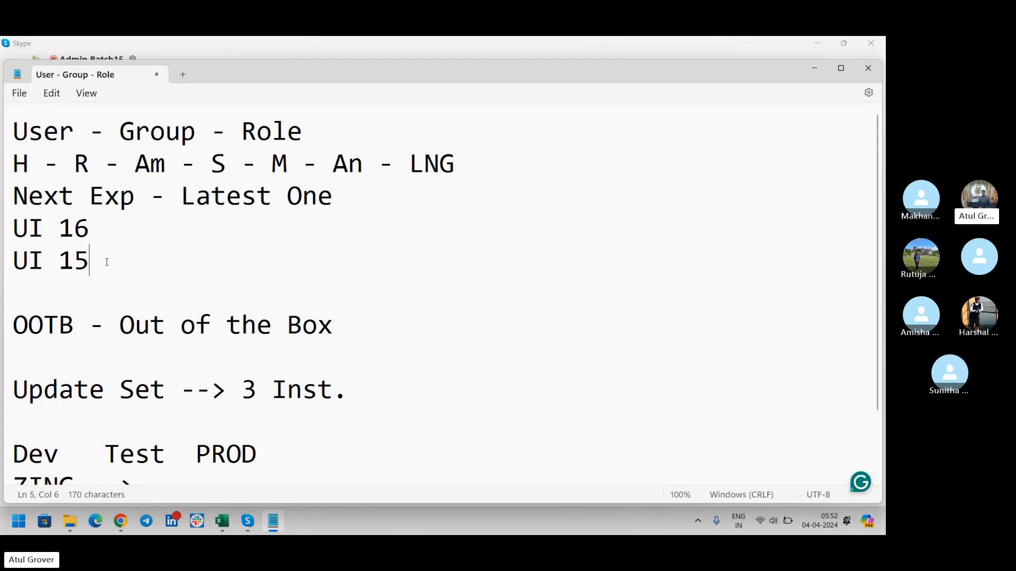
pyautogui.press('Return')
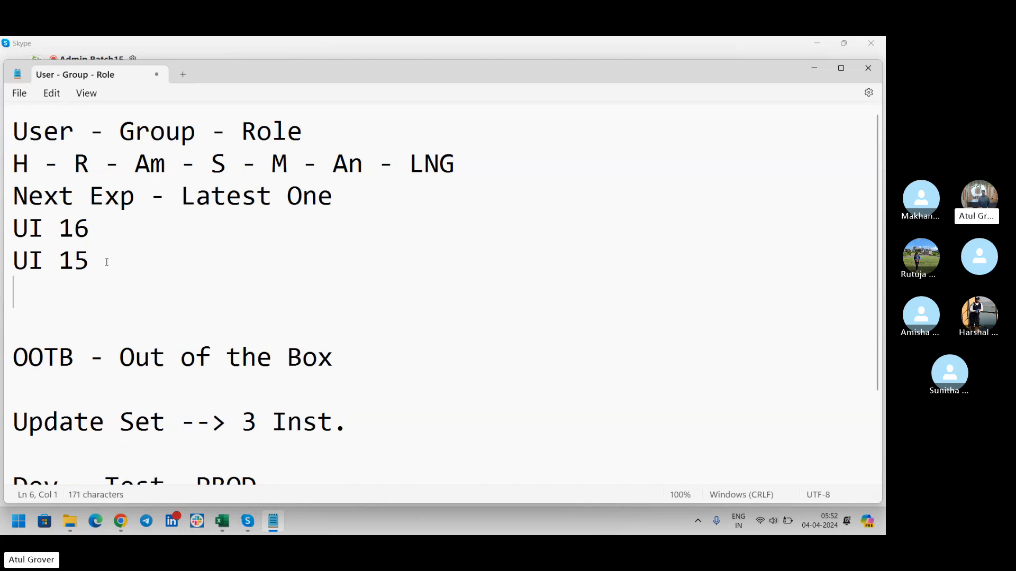
pyautogui.write('D')
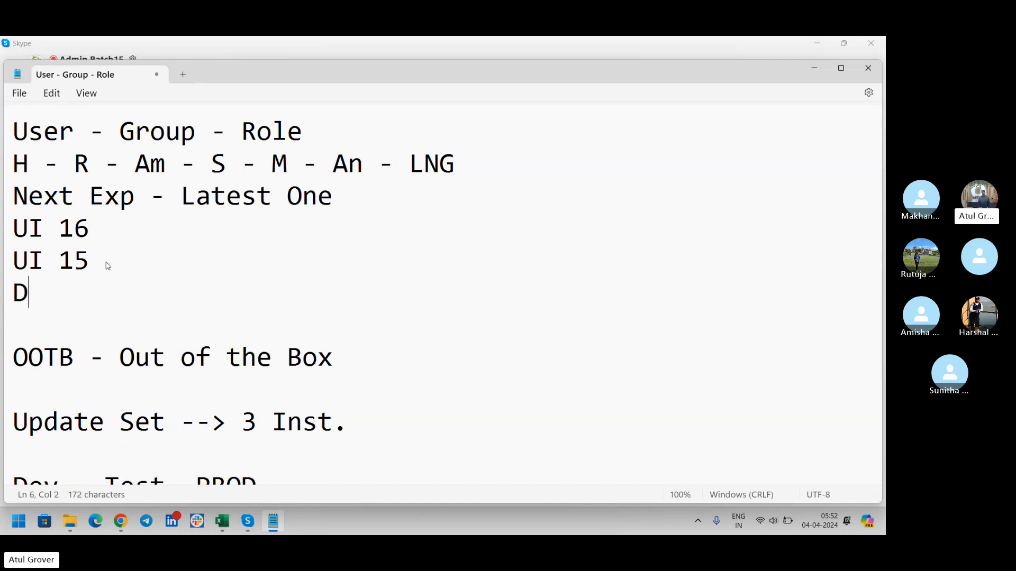
pyautogui.write('ata base -')
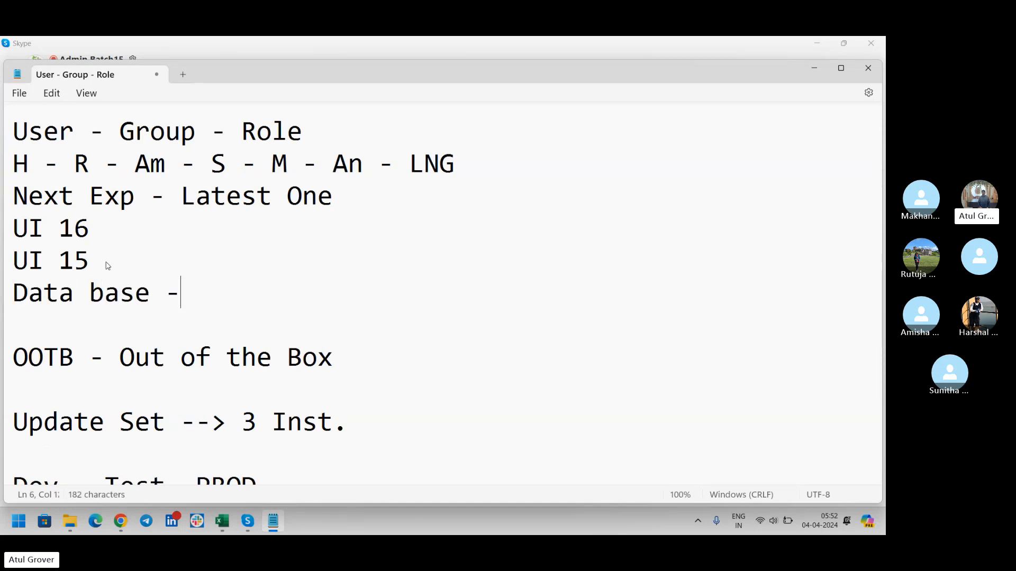
pyautogui.write('-- Table')
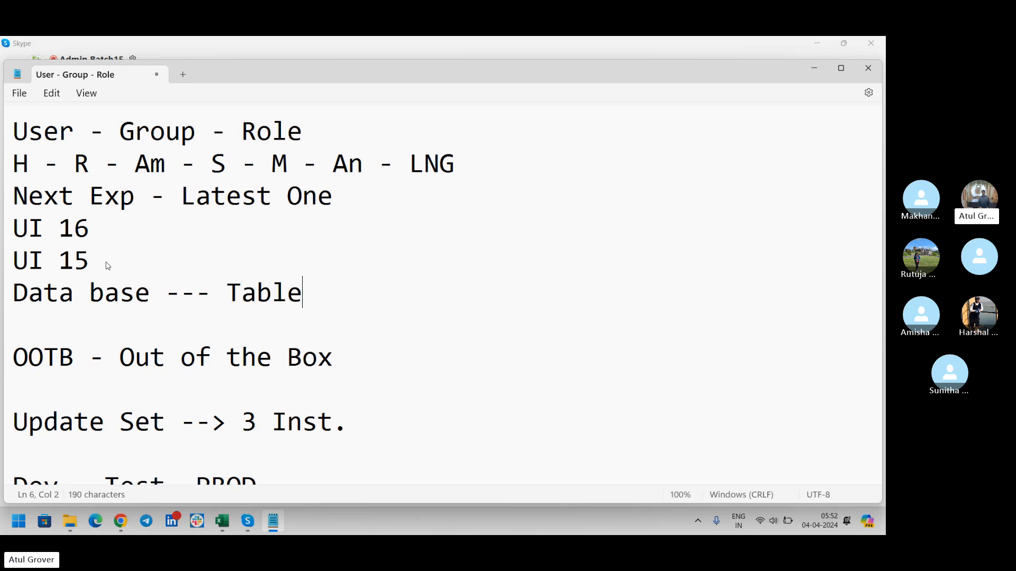
pyautogui.write(' - R8C')
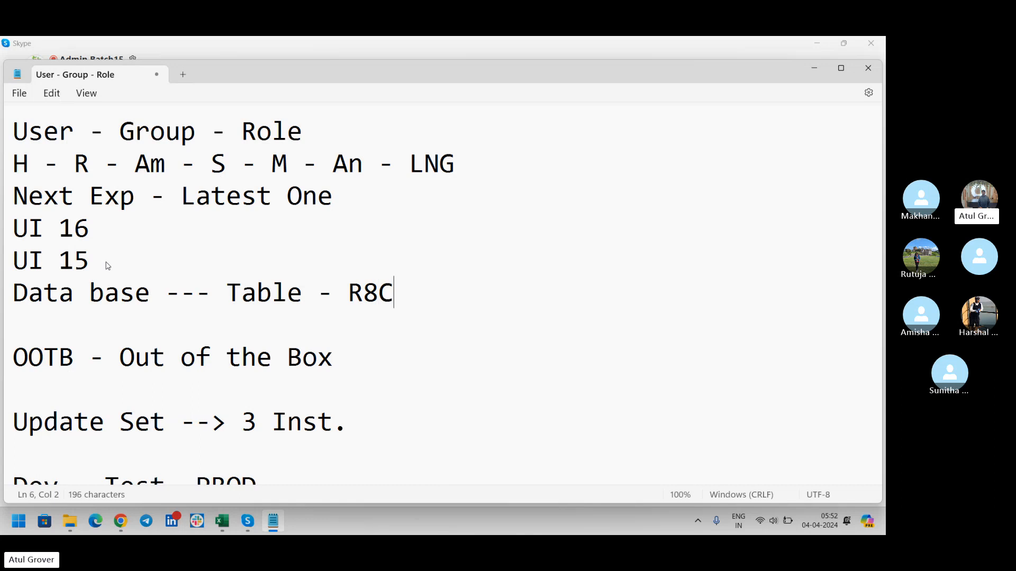
pyautogui.press('BackSpace')
pyautogui.press('BackSpace')
pyautogui.write('*C')
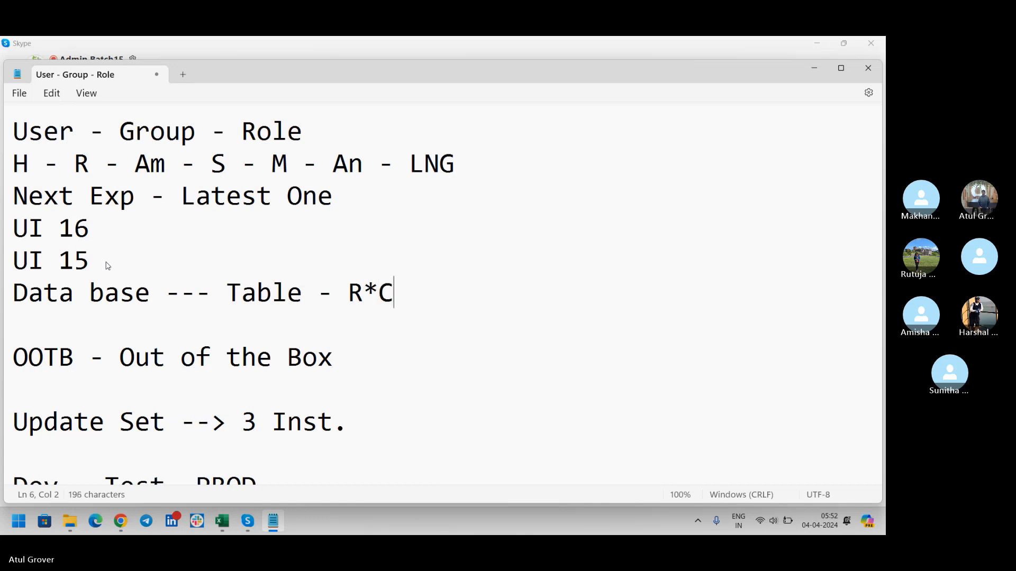
pyautogui.hotkey('alt', 'Tab')
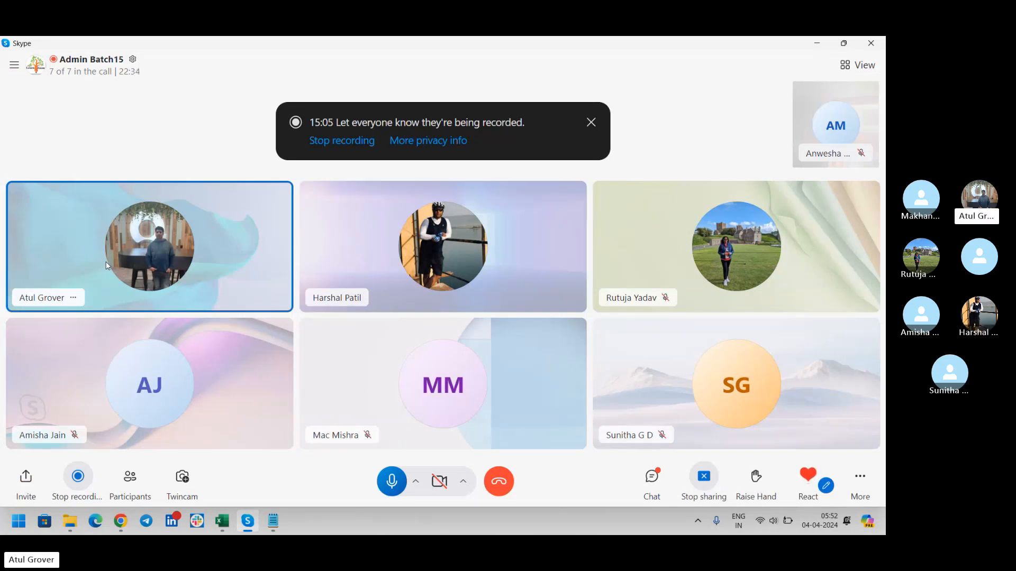
# - Return to the INC0010038 incident form and select incident.do in the address bar
pyautogui.hotkey('alt', 'Tab')
pyautogui.press('Tab')
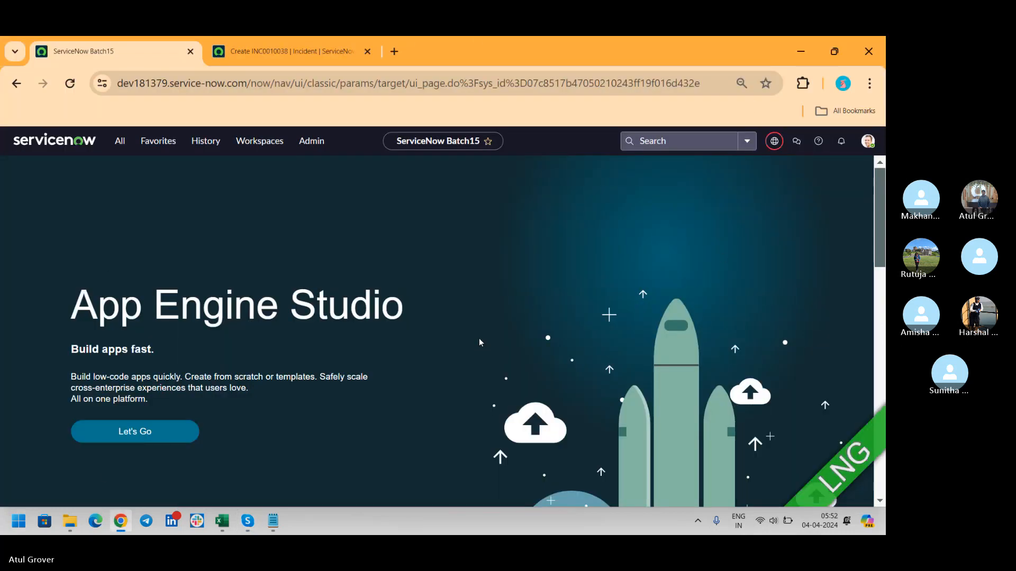
pyautogui.click(280, 52)
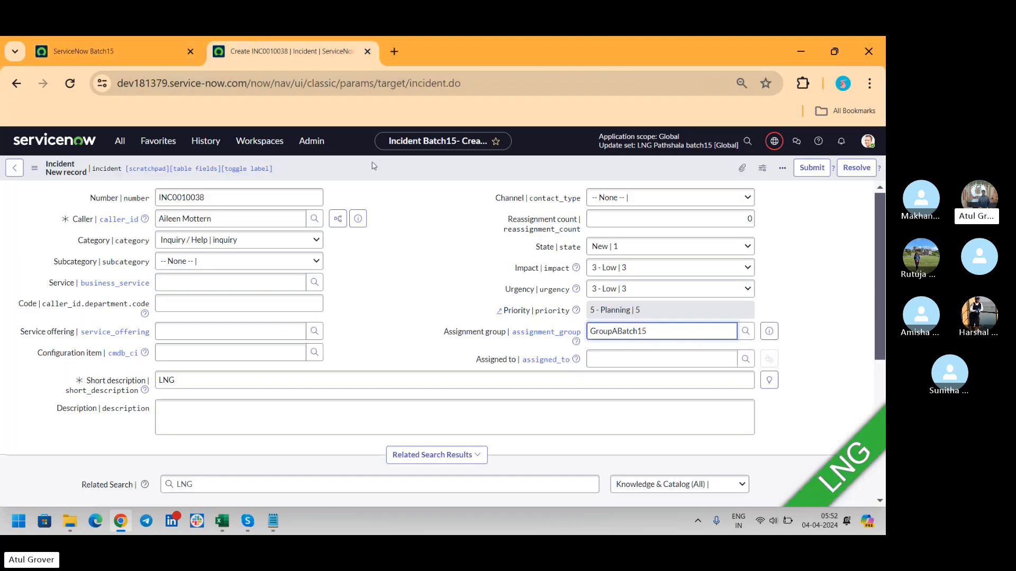
pyautogui.doubleClick(408, 83)
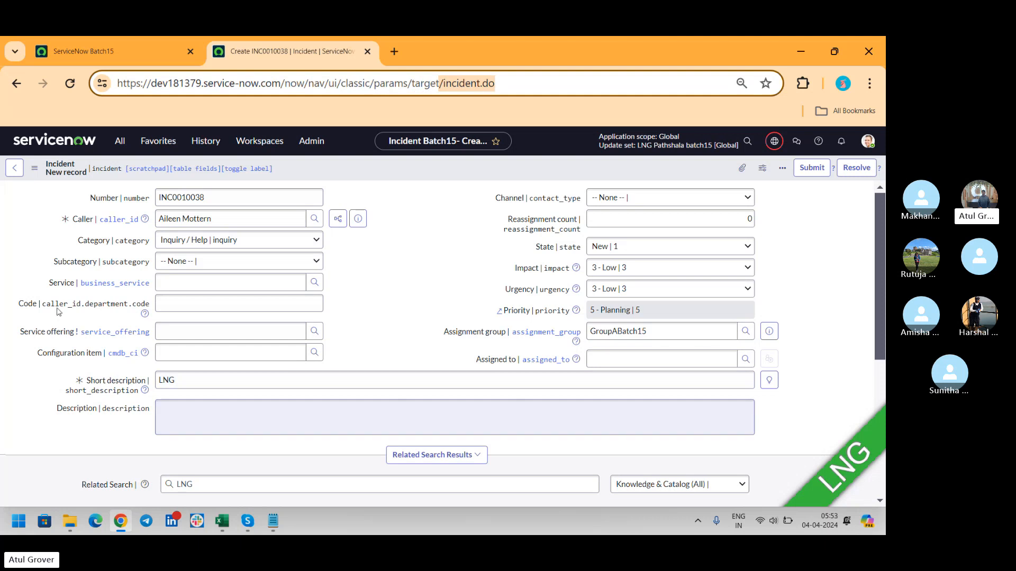
# - Filter the application navigator on 'incid' and choose Incident > Open
pyautogui.click(119, 144)
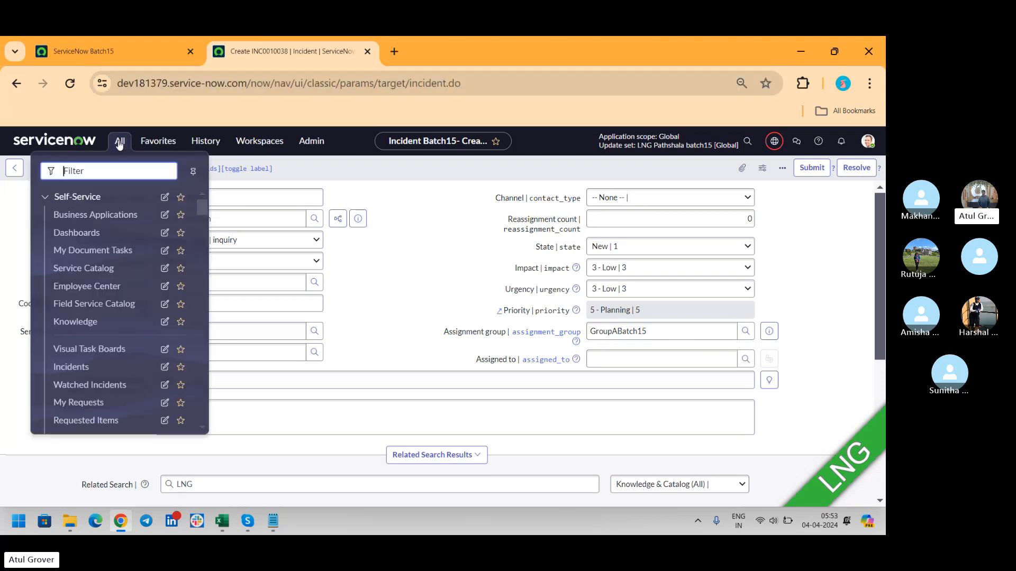
pyautogui.click(119, 143)
pyautogui.click(119, 144)
pyautogui.write('incid')
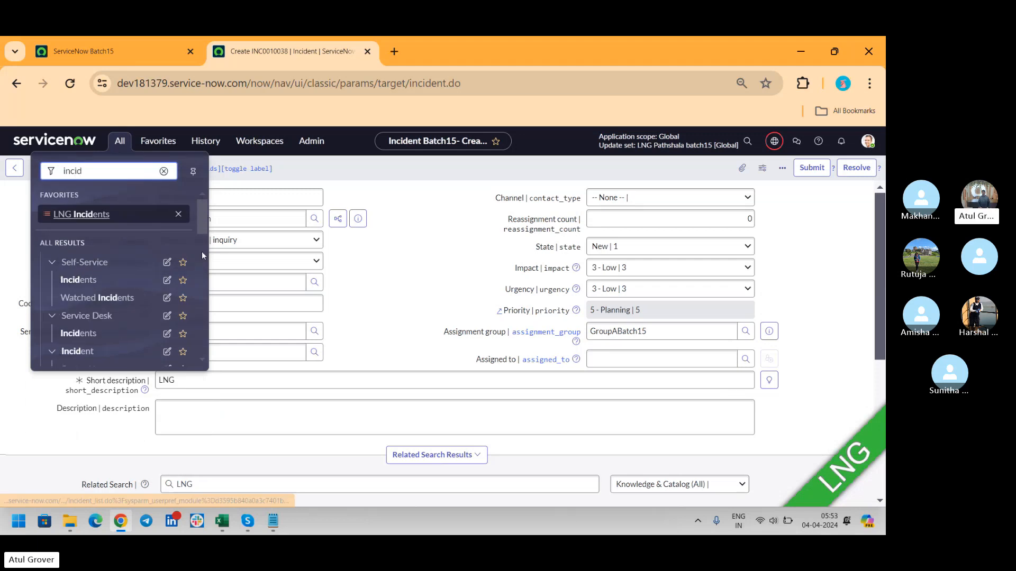
pyautogui.moveTo(203, 226); pyautogui.dragTo(198, 243)
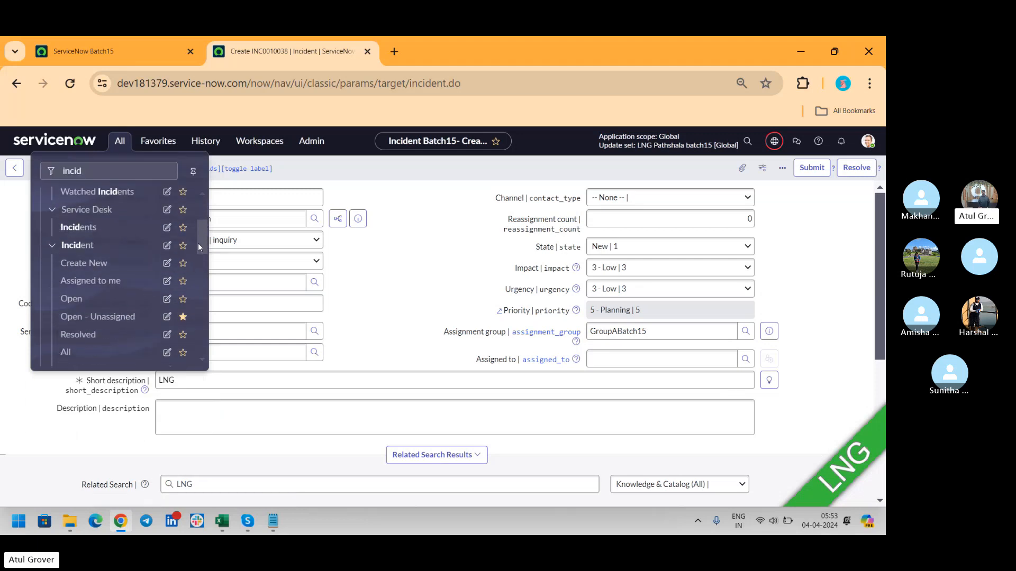
pyautogui.click(65, 299)
# - Leave the unsaved incident form, then filter the navigator on 'tables'
pyautogui.click(545, 365)
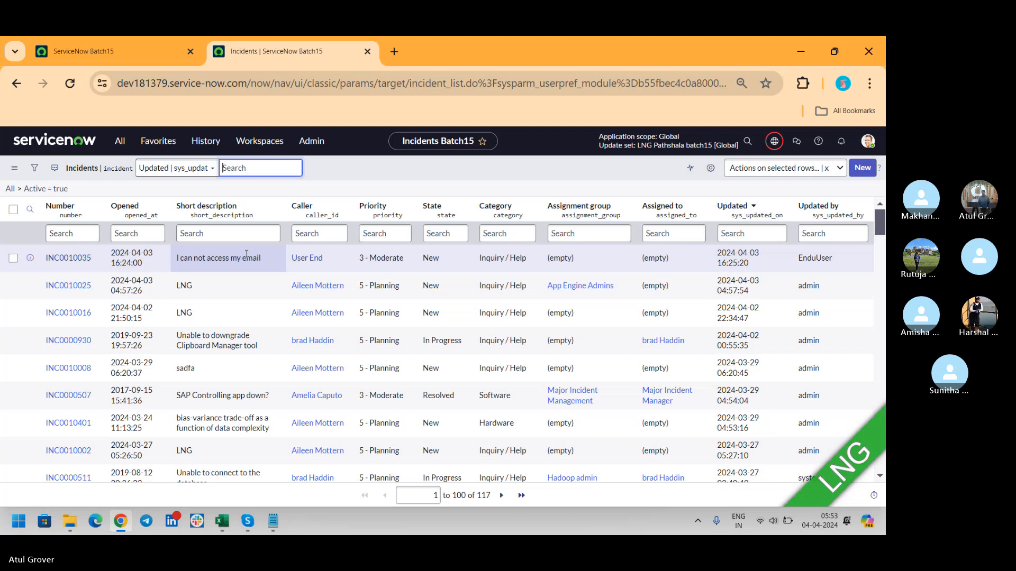
pyautogui.click(120, 141)
pyautogui.write('table')
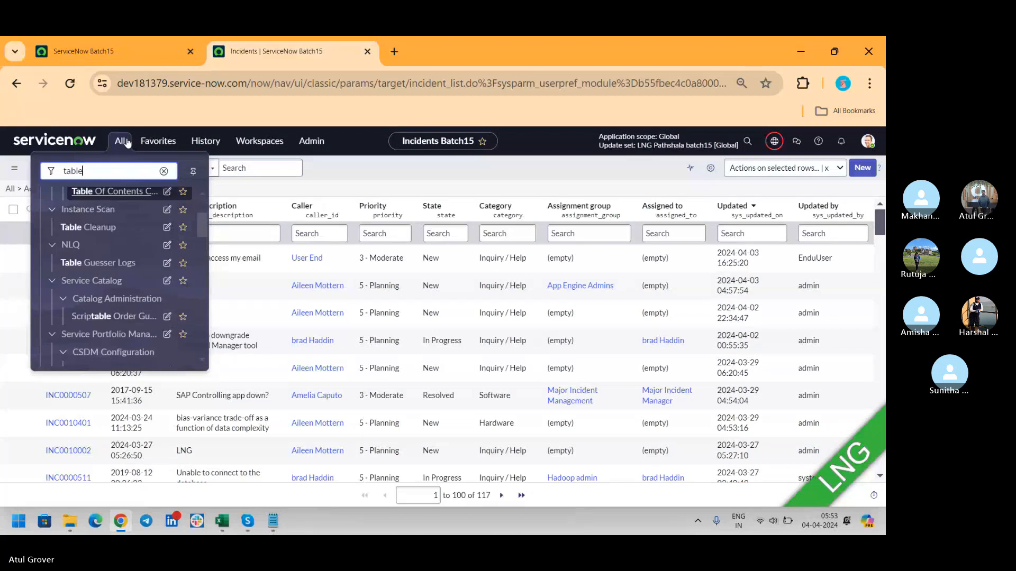
pyautogui.write('s')
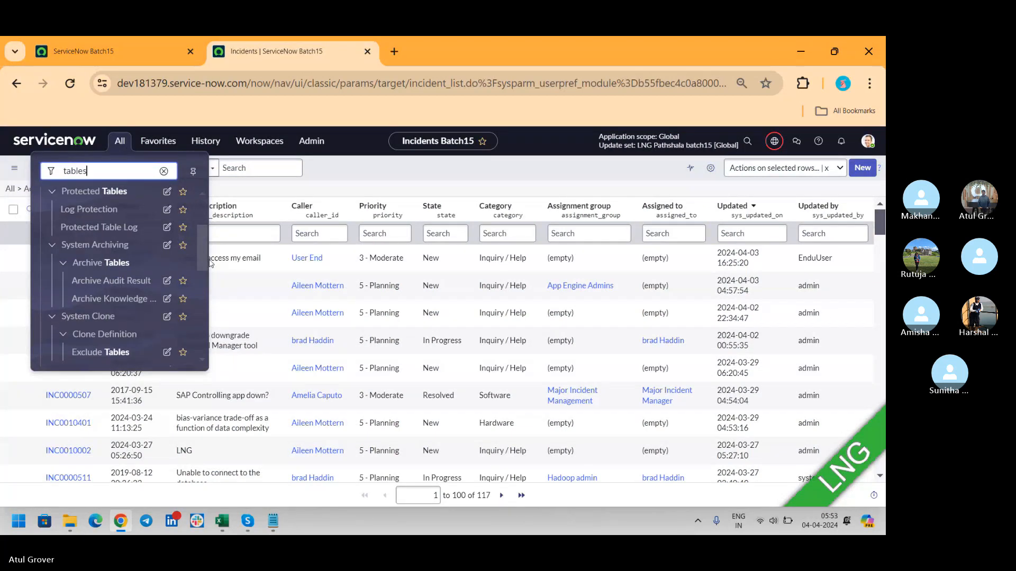
# - Open System Definition > Tables to list all 6,050 tables sorted by name
pyautogui.click(201, 255)
pyautogui.moveTo(201, 253); pyautogui.dragTo(199, 301)
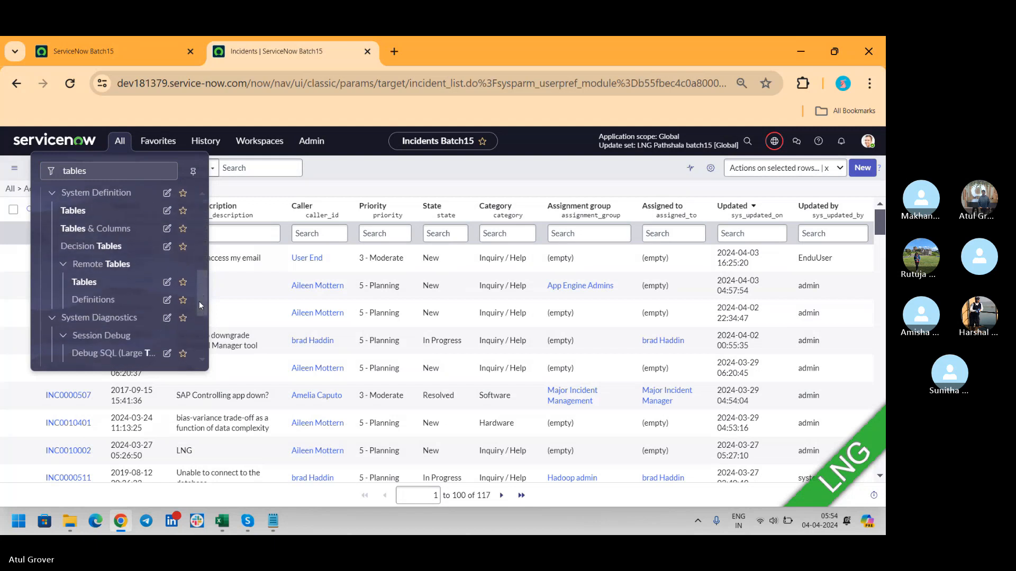
pyautogui.click(73, 211)
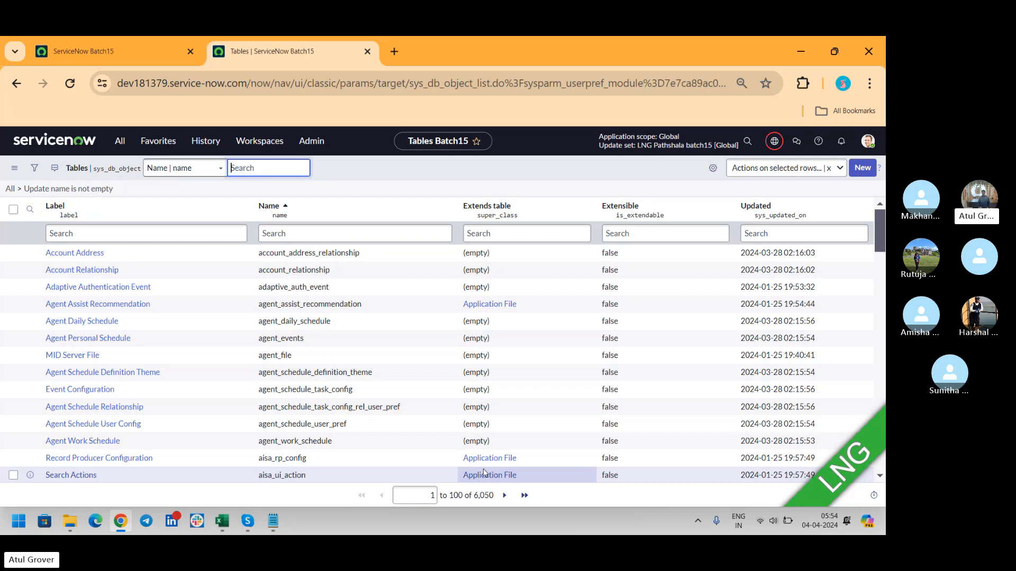
# - Add the line 'Table -- Core -- Base' to the Notepad notes, then switch to Skype
pyautogui.click(270, 521)
pyautogui.press('Return')
pyautogui.press('Return')
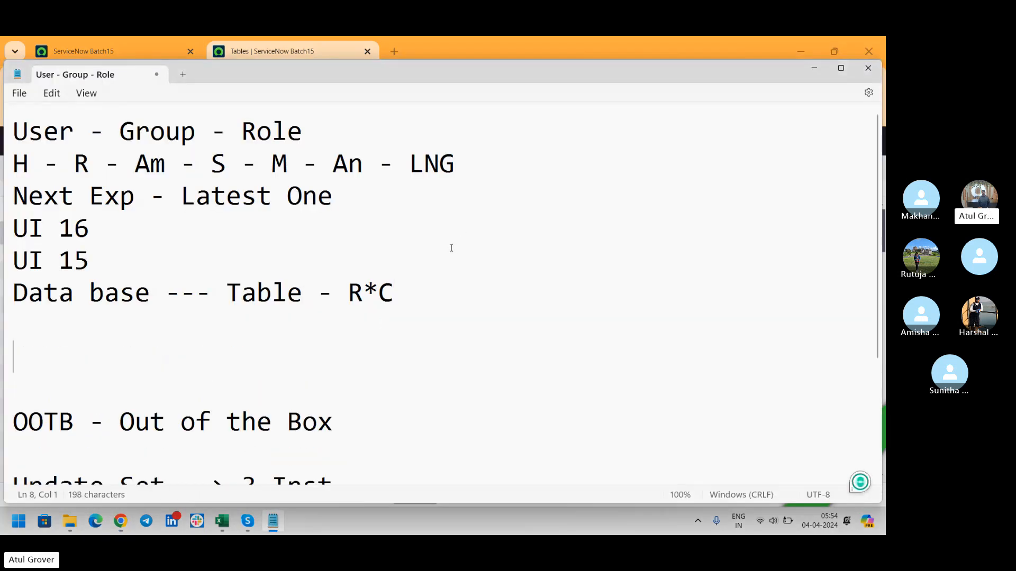
pyautogui.write('Table -- ')
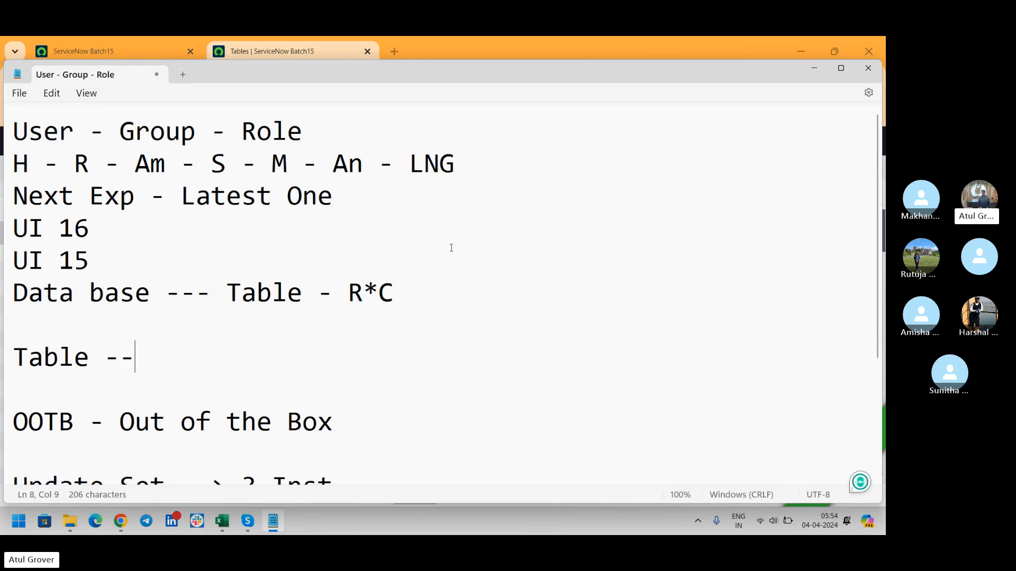
pyautogui.write(' Core -- ')
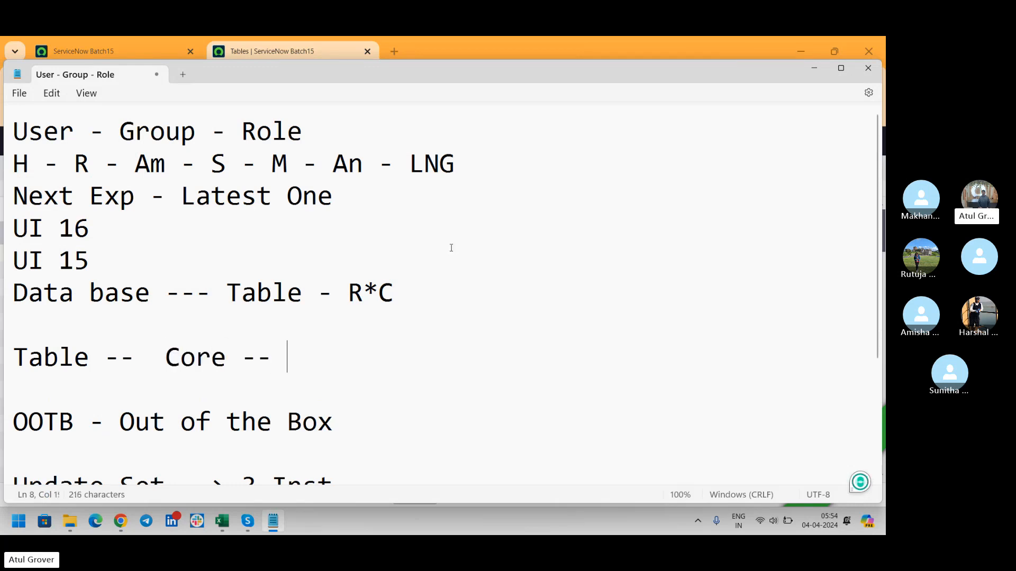
pyautogui.write('Base')
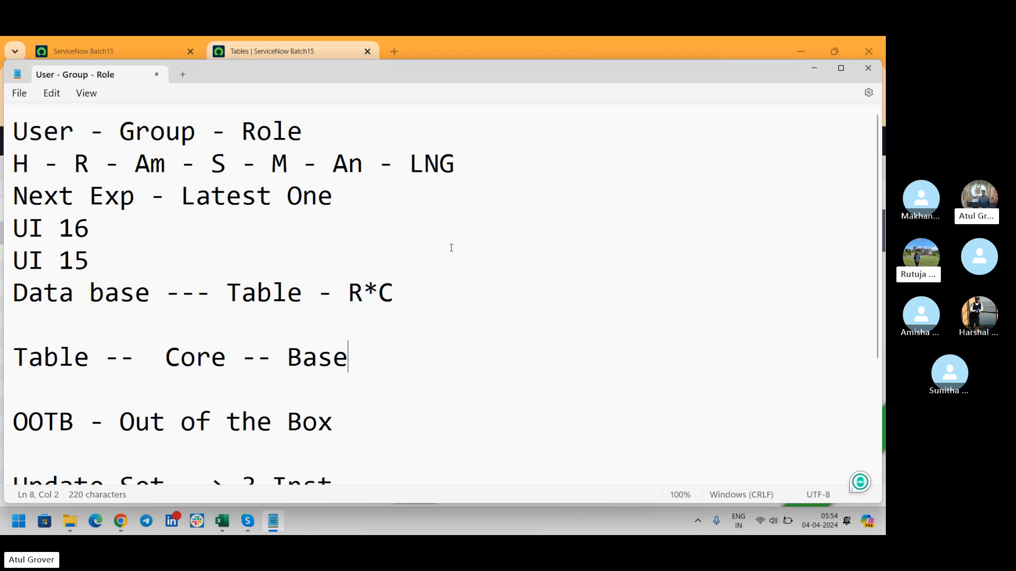
pyautogui.hotkey('alt', 'Tab')
pyautogui.hotkey('alt', 'Tab')
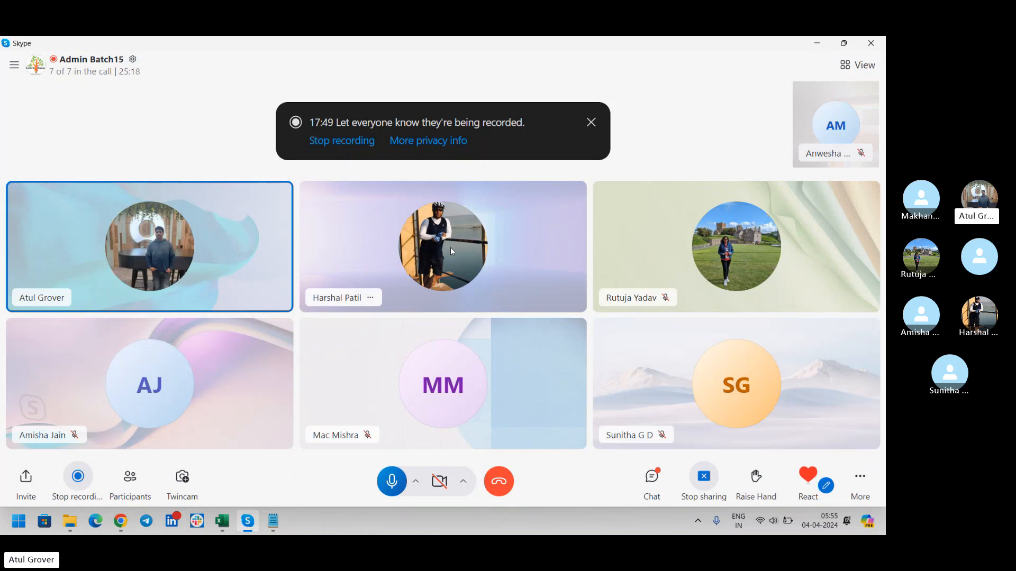
# - Add an empty line after 'Base' in the notes, leaving them in front of the call
pyautogui.hotkey('alt', 'Tab')
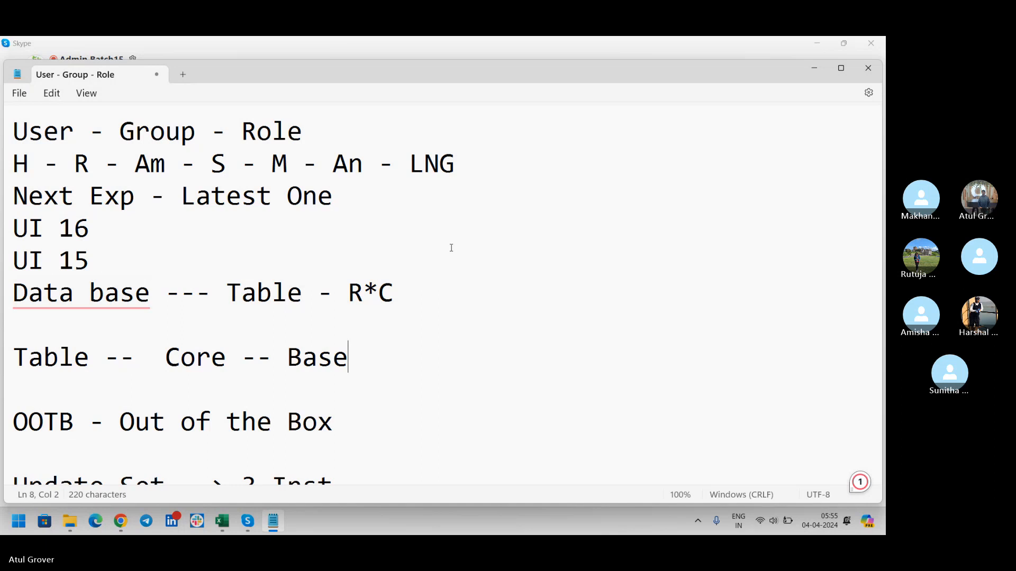
pyautogui.press('Return')
pyautogui.hotkey('alt', 'Tab')
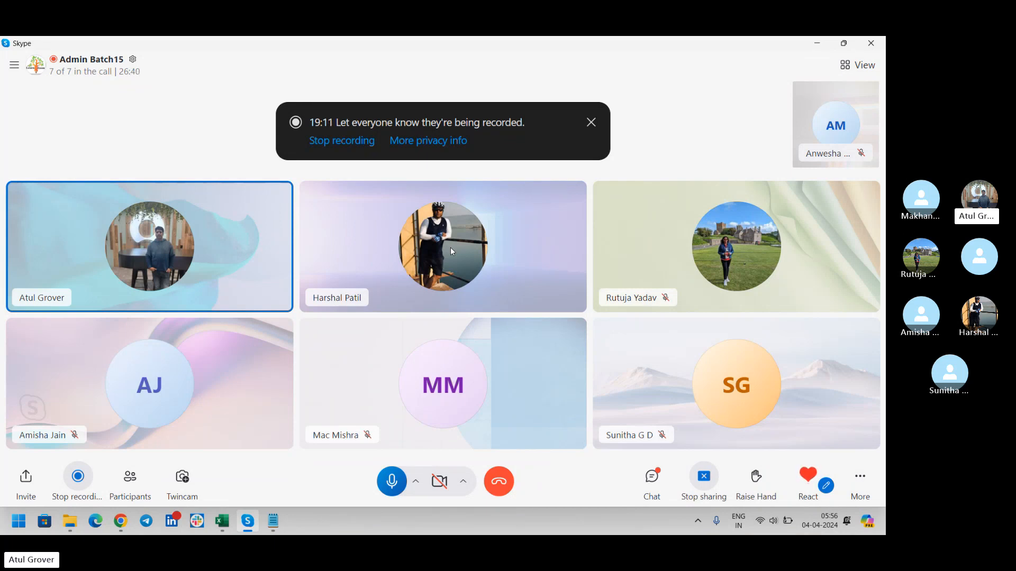
pyautogui.hotkey('alt', 'Tab')
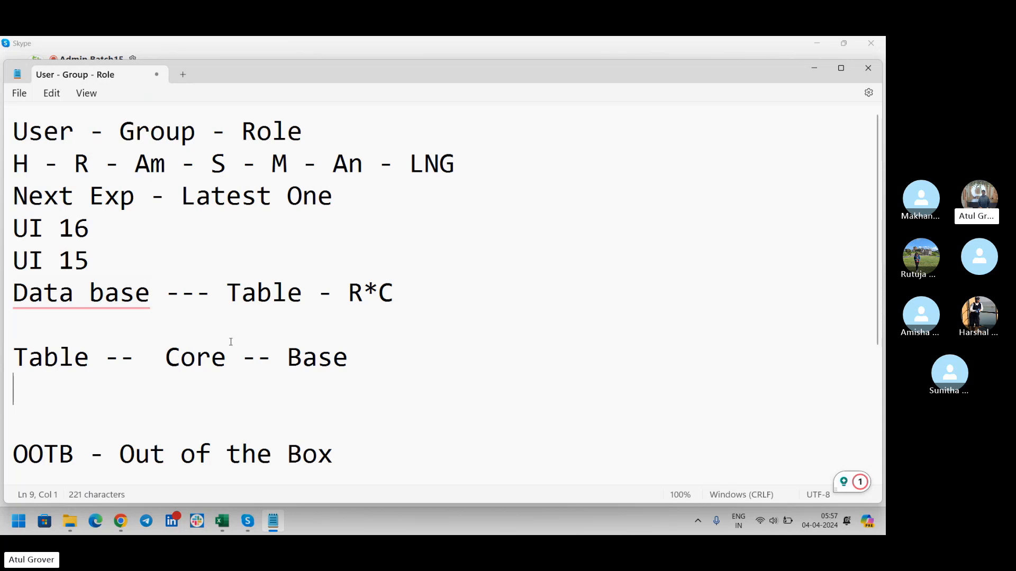
# - Below 'Table -- Core -- Base', add the line 'Core -- Task -' after checking the Tables list
pyautogui.moveTo(349, 358); pyautogui.dragTo(165, 369)
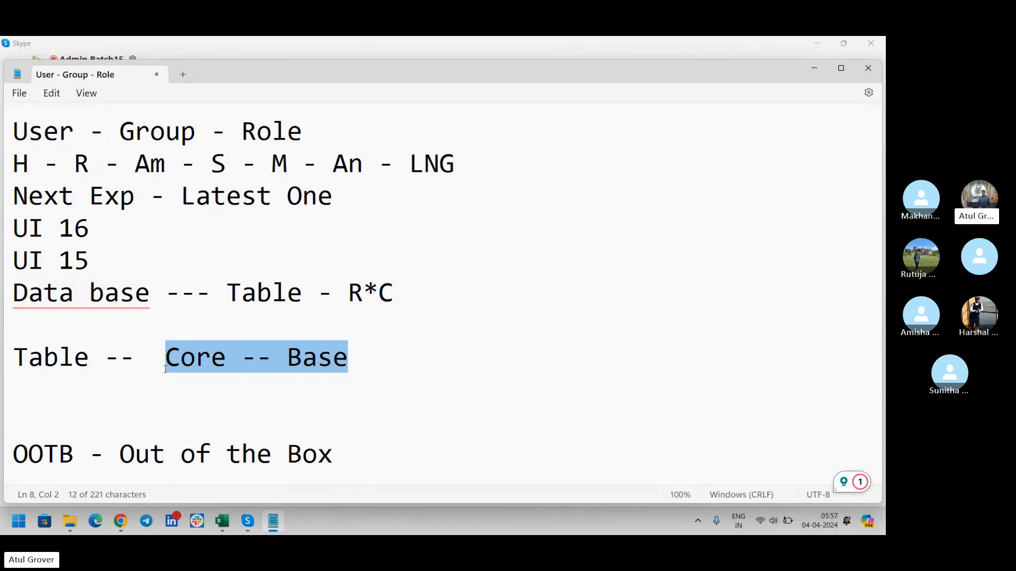
pyautogui.hotkey('alt', 'Tab')
pyautogui.hotkey('alt', 'Tab')
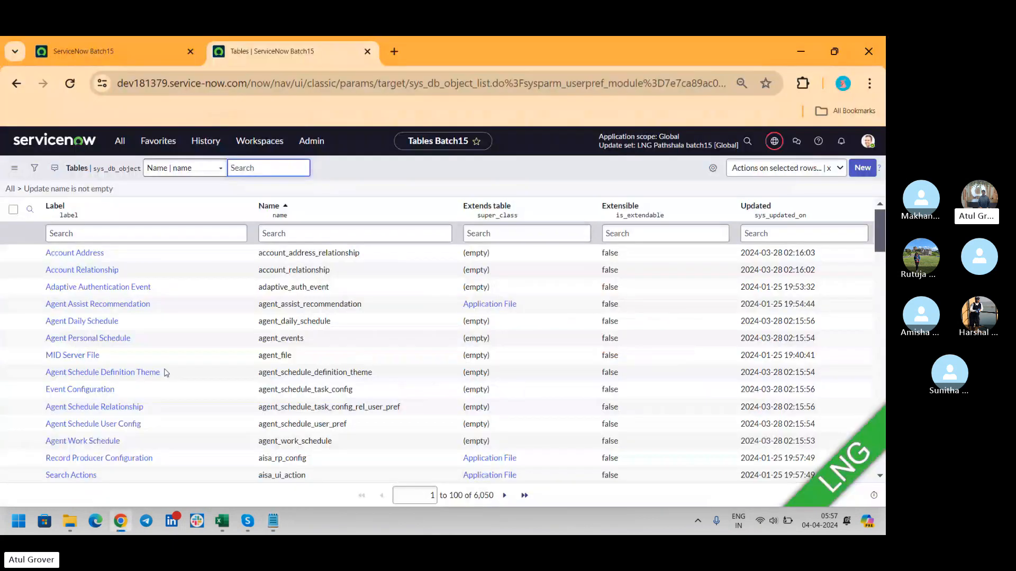
pyautogui.hotkey('alt', 'Tab')
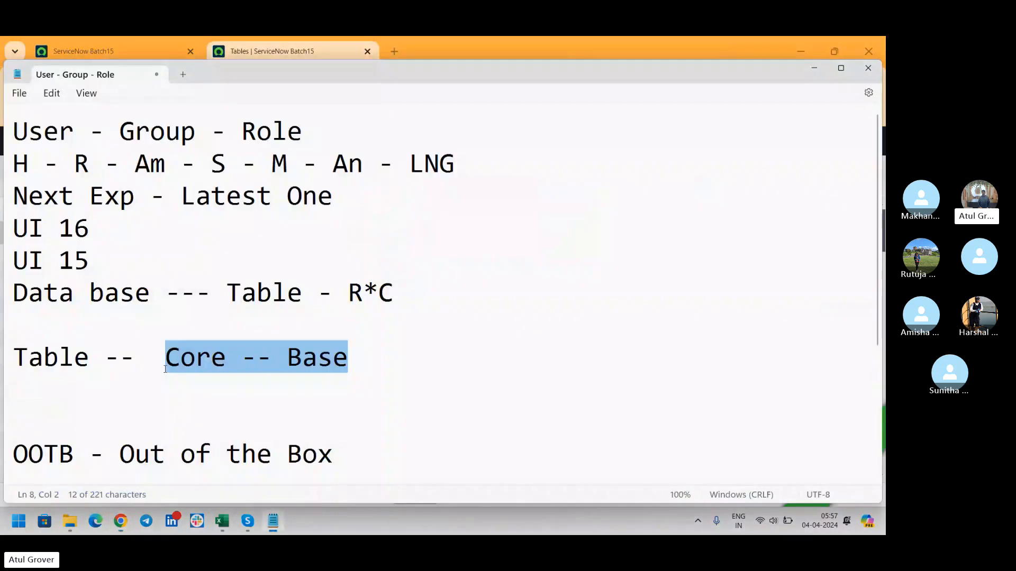
pyautogui.press('End')
pyautogui.press('Return')
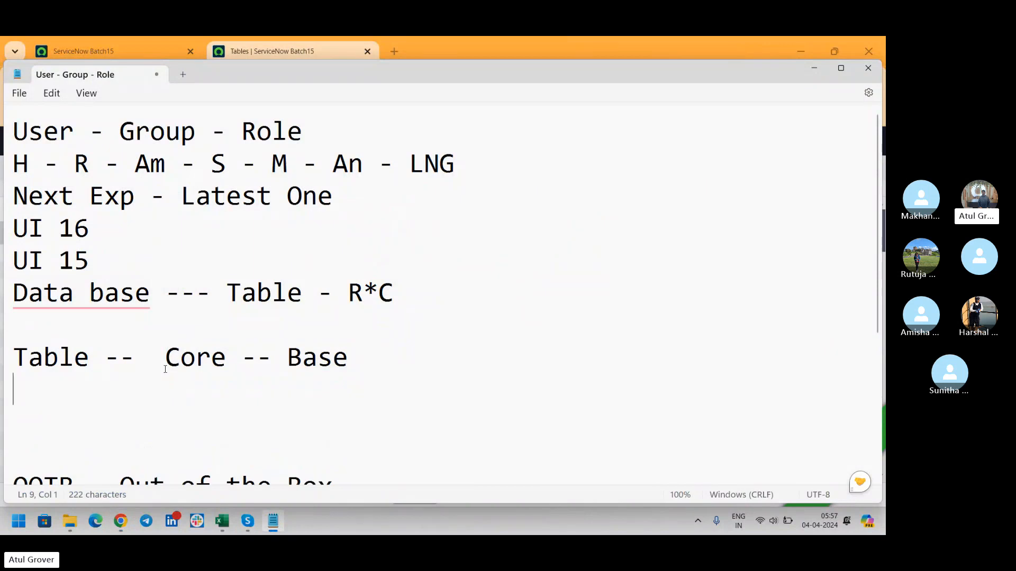
pyautogui.write('Core ')
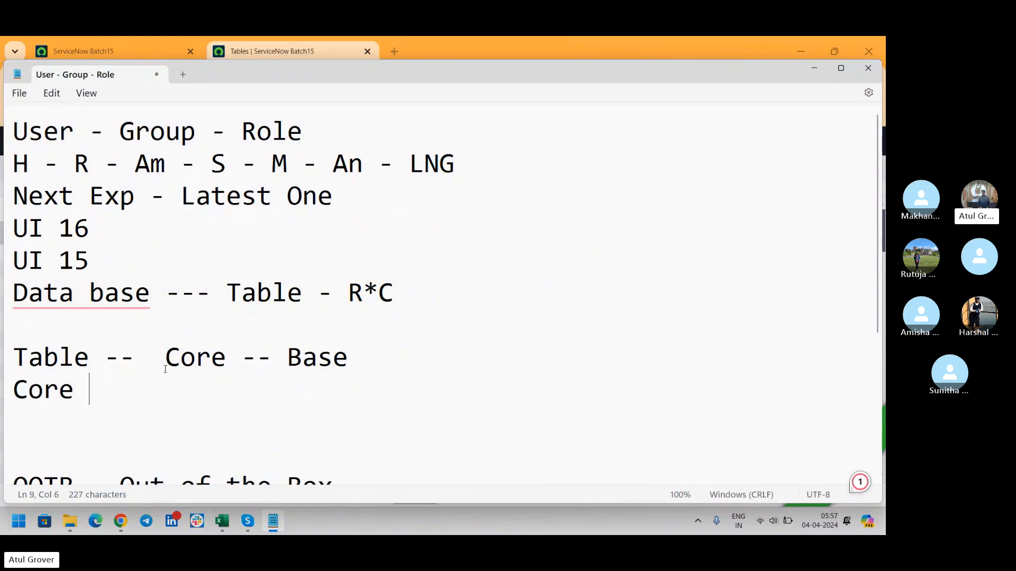
pyautogui.write('-- Task')
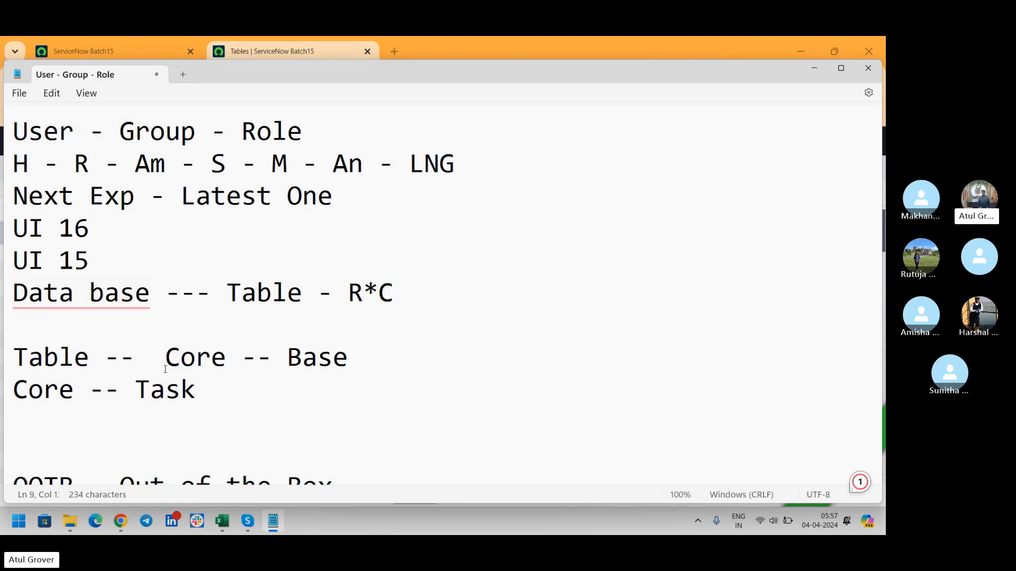
pyautogui.write('-')
# - Add a 'Task' line beneath it and return to the Skype call
pyautogui.press('Return')
pyautogui.write('Tas')
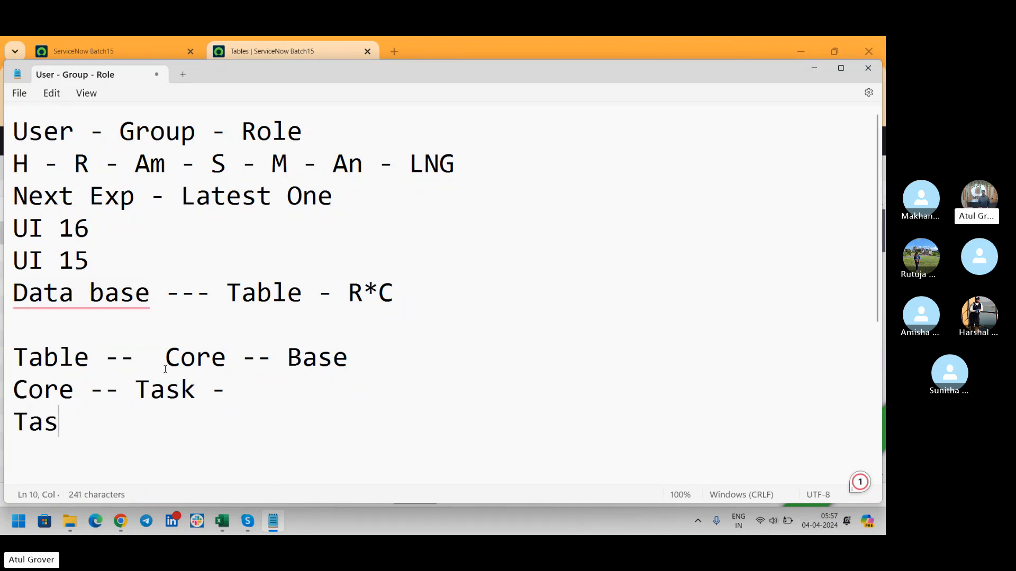
pyautogui.write('k')
pyautogui.hotkey('alt', 'Tab')
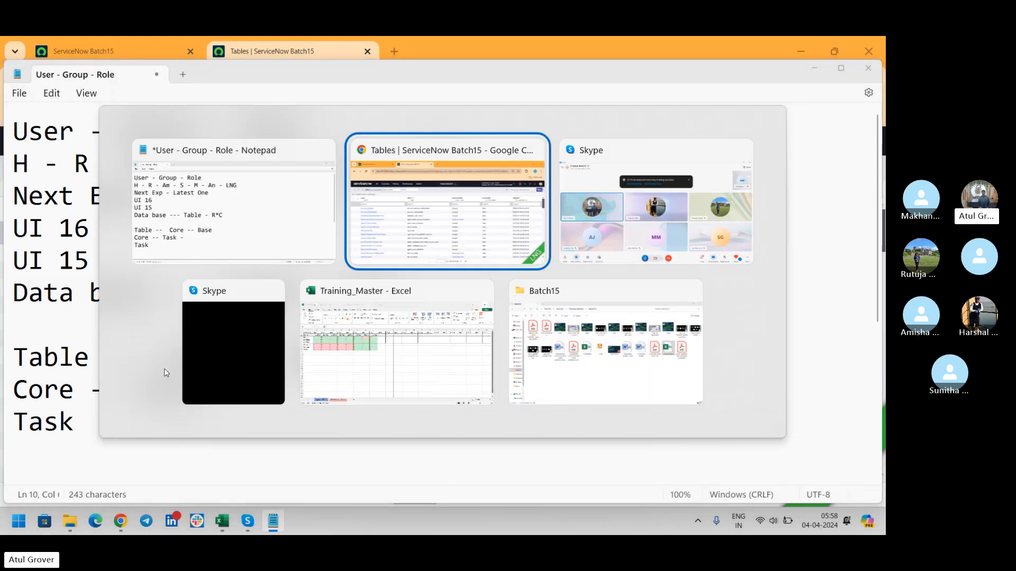
pyautogui.hotkey('alt', 'Tab')
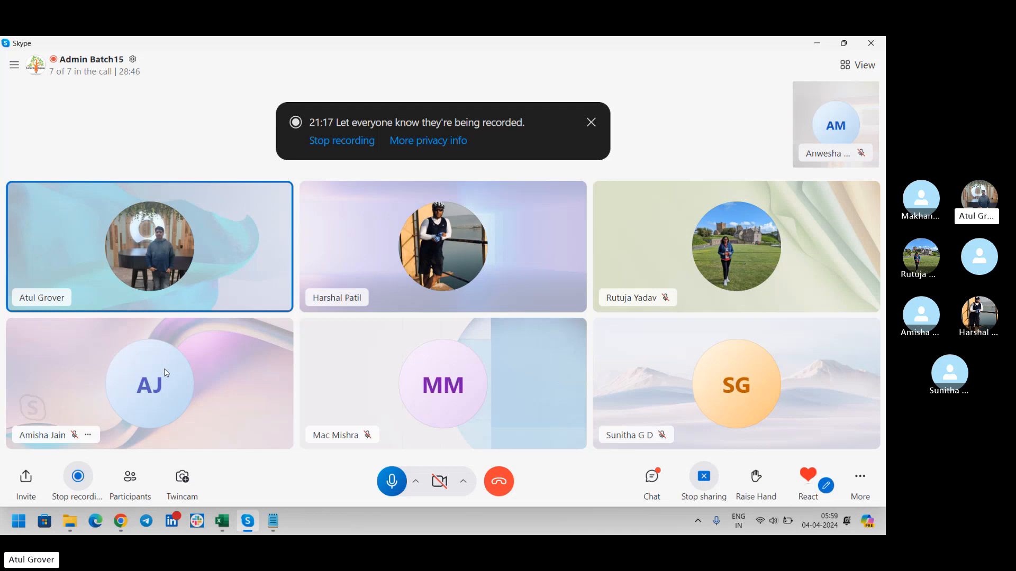
# - Switch from the Skype call to the ServiceNow Tables list (sys_db_object, 6,050 records) in Chrome
pyautogui.hotkey('alt', 'Tab')
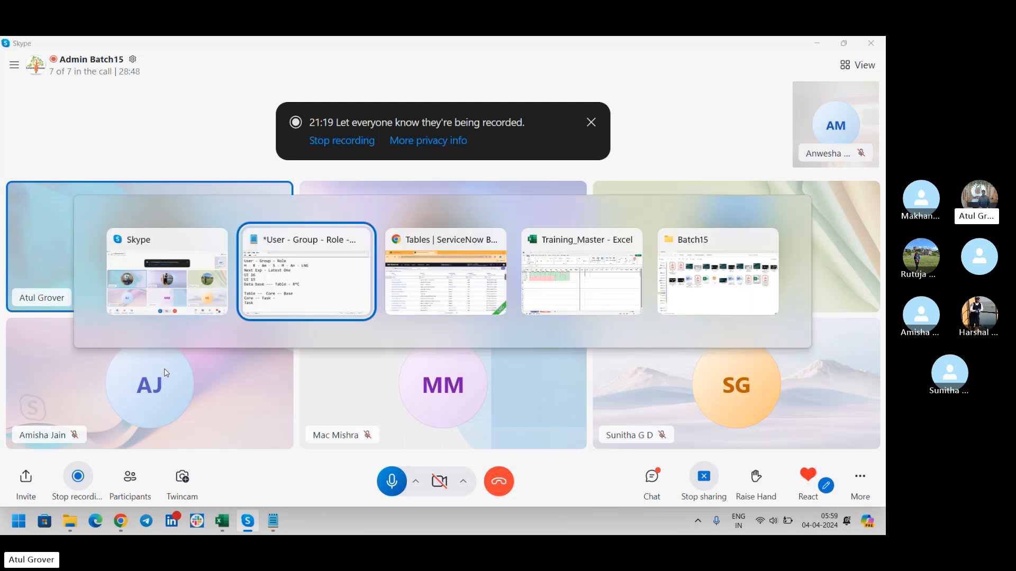
pyautogui.hotkey('alt', 'Tab')
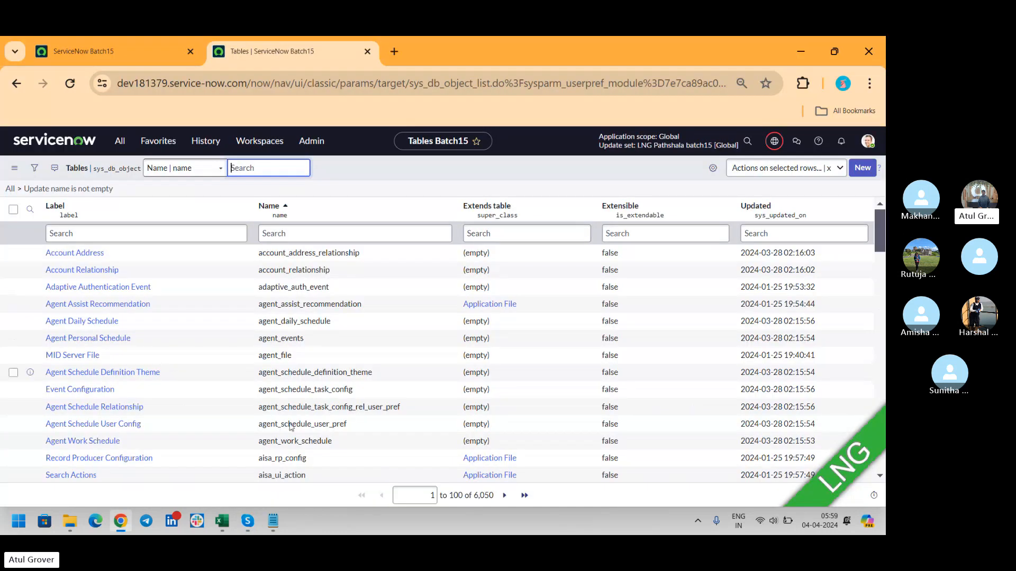
# - Filter the Tables list by Name 'task', narrowing it to 22 tables
pyautogui.click(300, 233)
pyautogui.write('ta')
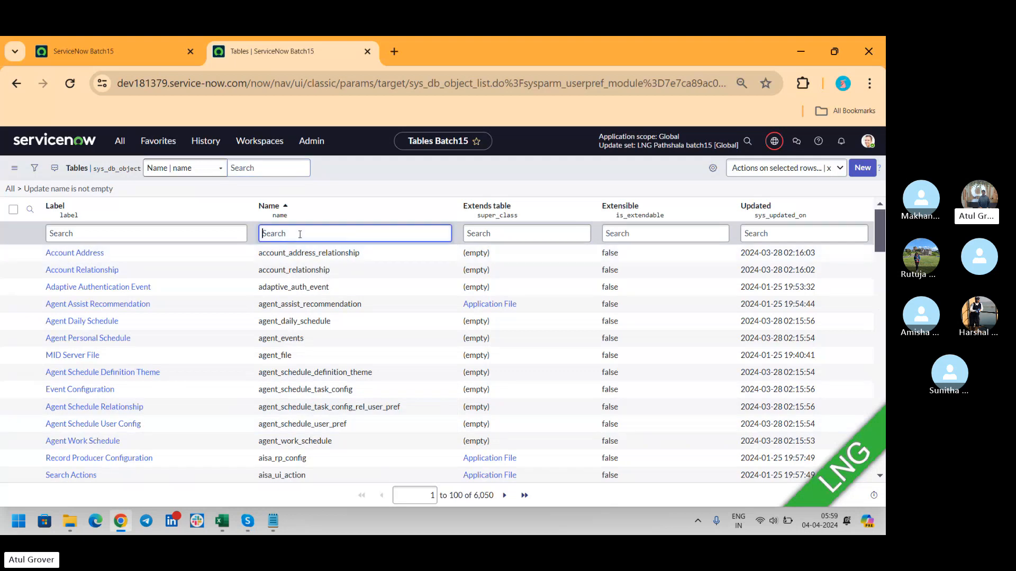
pyautogui.write('sk')
pyautogui.press('Return')
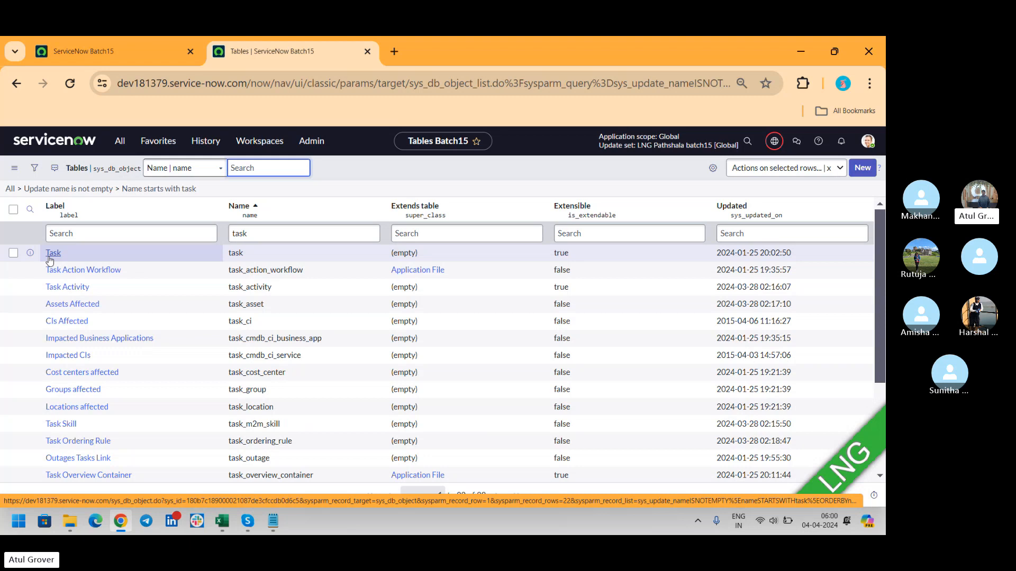
pyautogui.hotkey('alt', 'Tab')
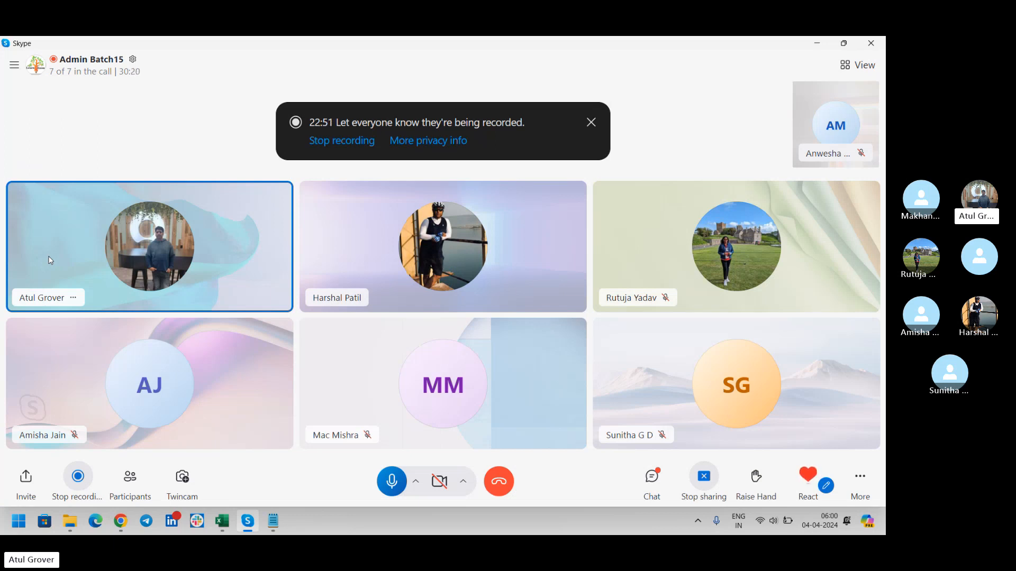
pyautogui.hotkey('alt', 'Tab')
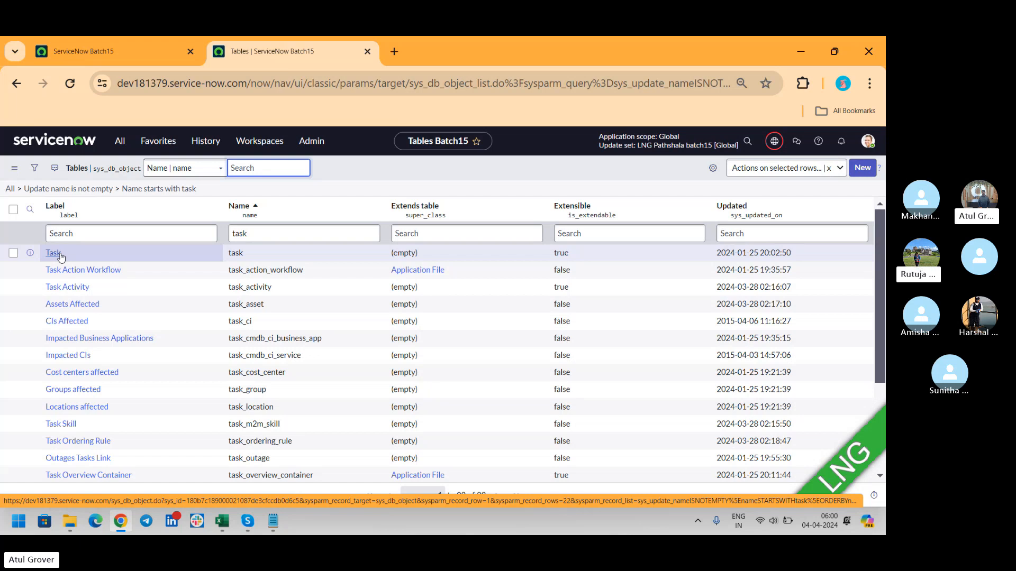
pyautogui.rightClick(398, 258)
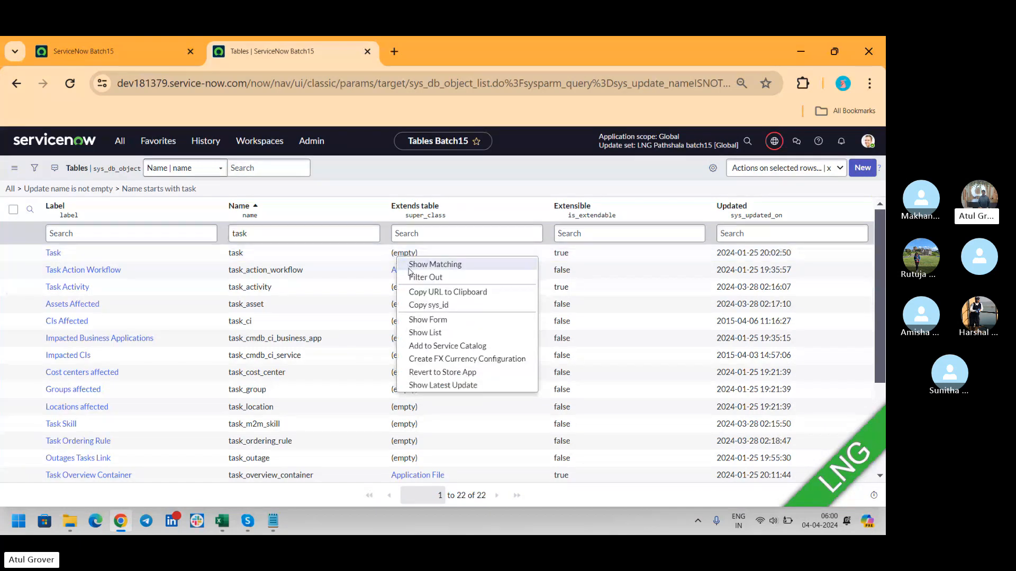
pyautogui.click(416, 270)
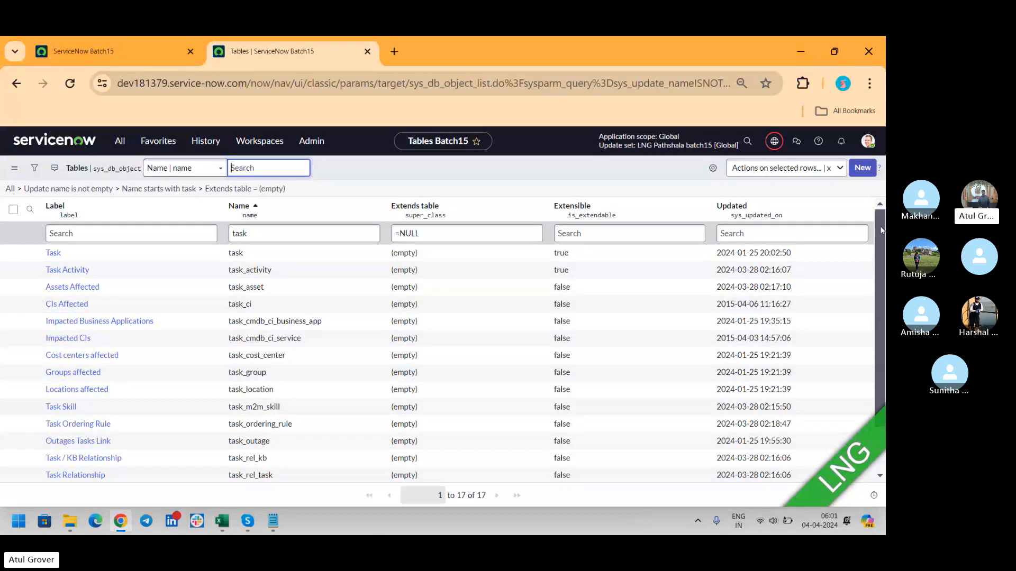
pyautogui.moveTo(880, 226); pyautogui.dragTo(878, 311)
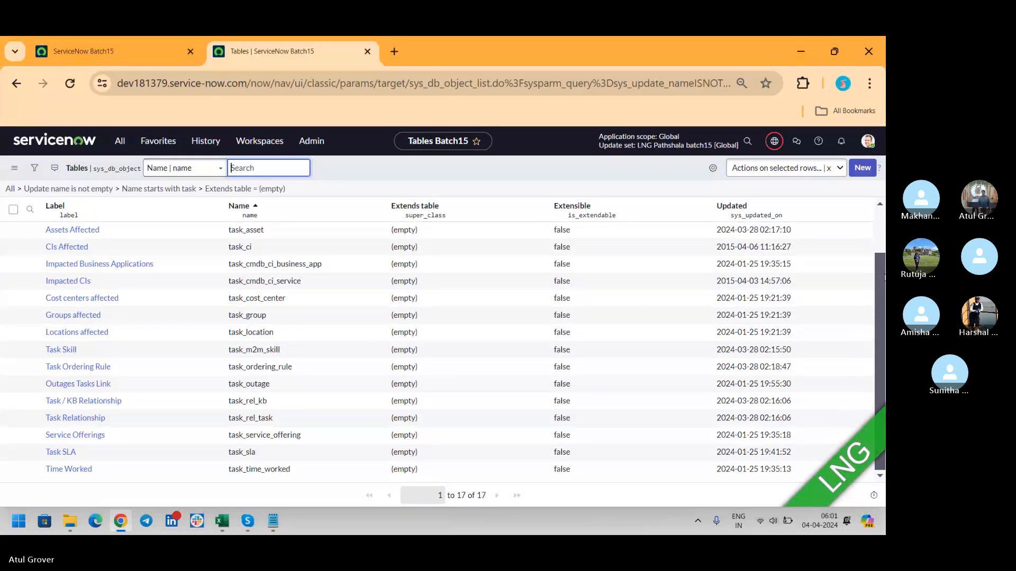
pyautogui.scroll(2, 486, 249)
pyautogui.click(427, 233)
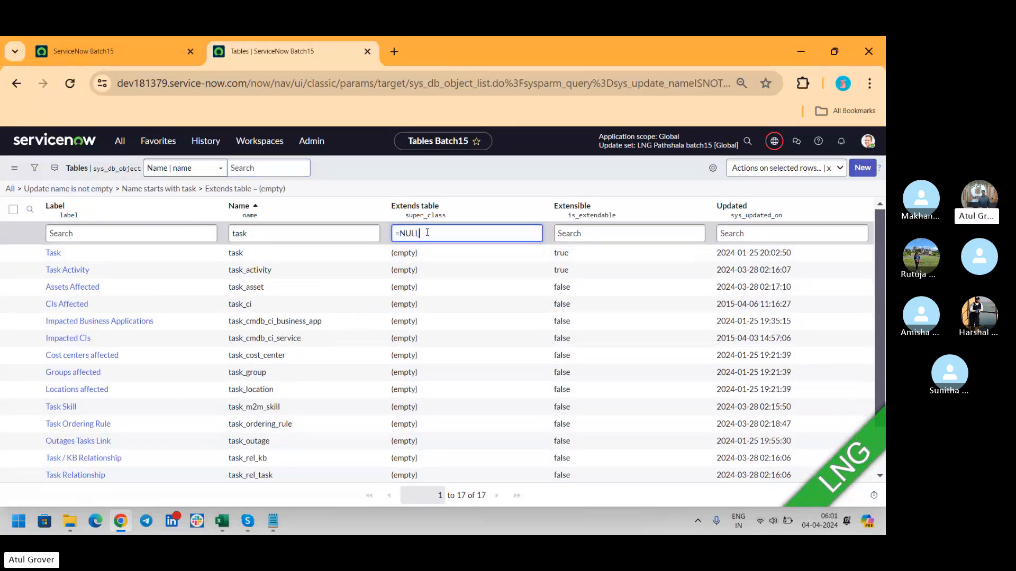
pyautogui.press('BackSpace')
pyautogui.press('BackSpace')
pyautogui.press('BackSpace')
pyautogui.press('BackSpace')
pyautogui.press('Return')
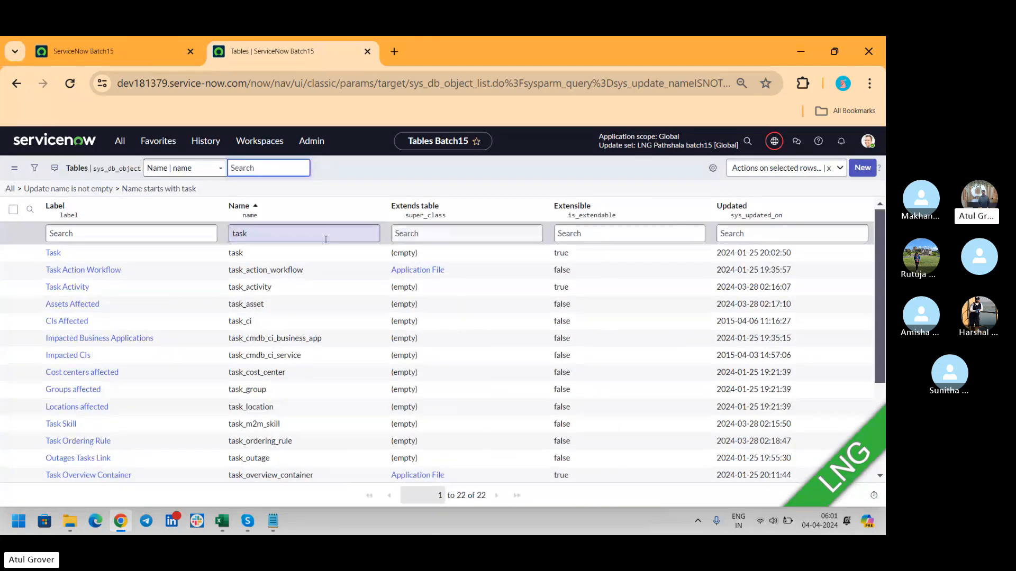
# - Replace the Name filter with 'incide' to confirm Incident extends Task, then return to Skype
pyautogui.doubleClick(273, 234)
pyautogui.write('incide')
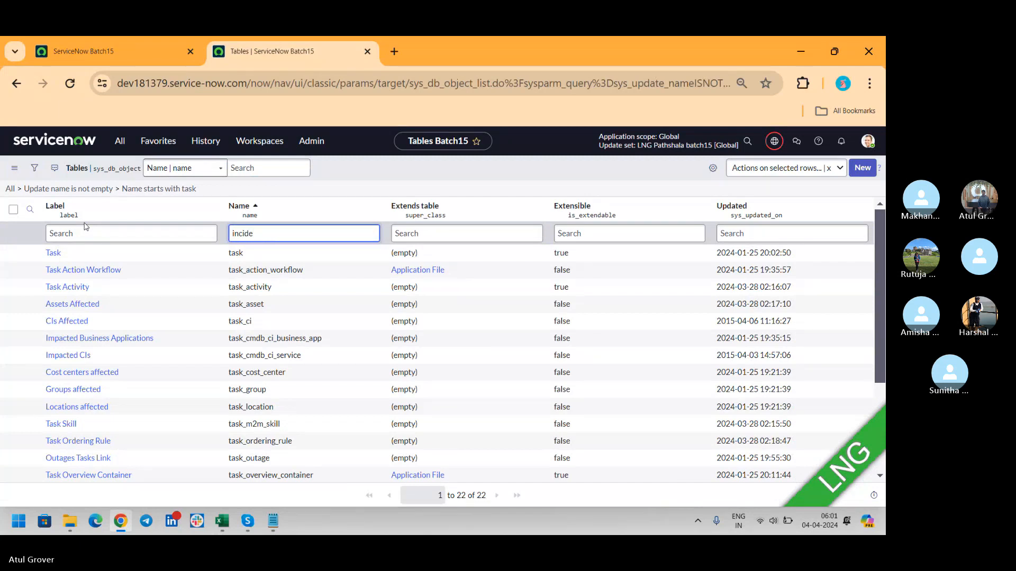
pyautogui.press('Return')
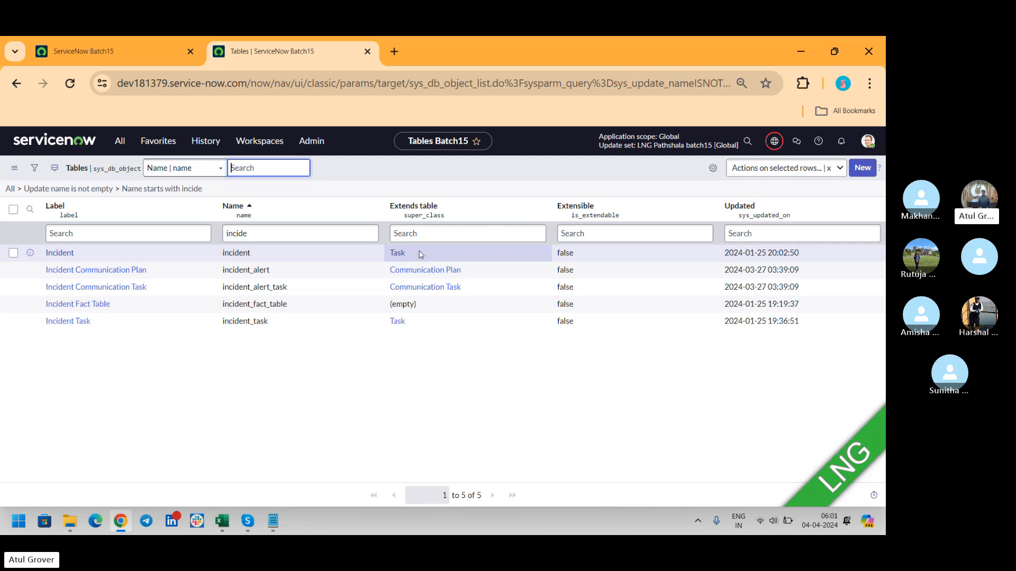
pyautogui.hotkey('alt', 'Tab')
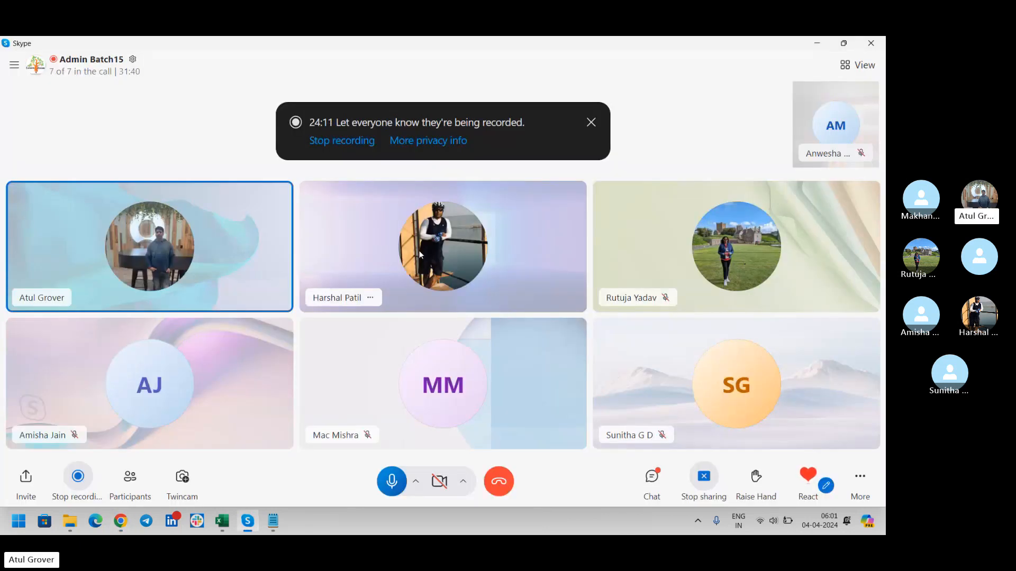
# - Go back to the 'incide'-filtered Tables list showing 5 tables, with Incident extending Task
pyautogui.hotkey('alt', 'Tab')
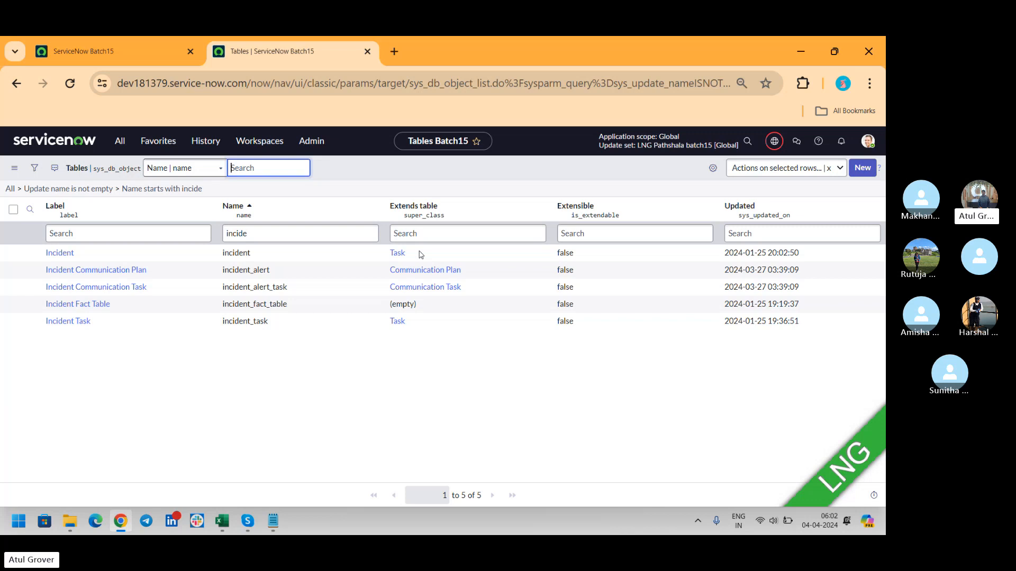
pyautogui.hotkey('alt', 'Tab')
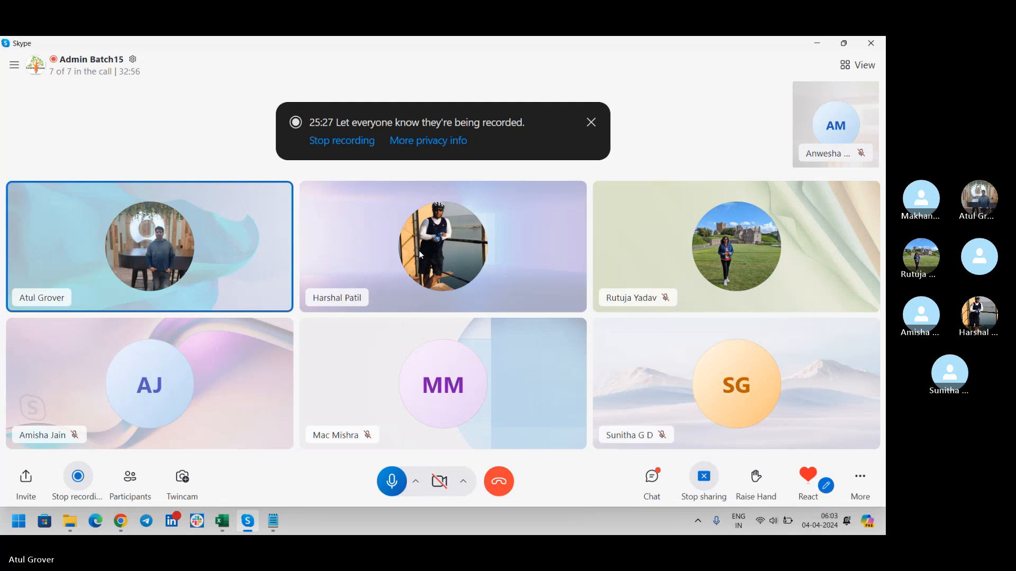
pyautogui.hotkey('alt', 'Tab')
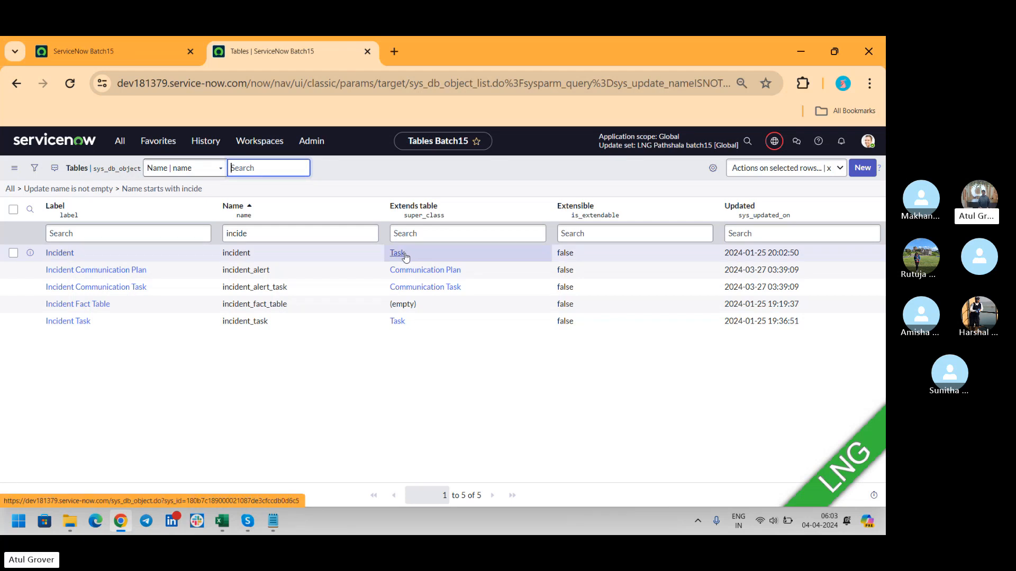
# - Below the Data base line in the notes, add 'Task - Inc are not P- C'
pyautogui.click(272, 521)
pyautogui.click(421, 296)
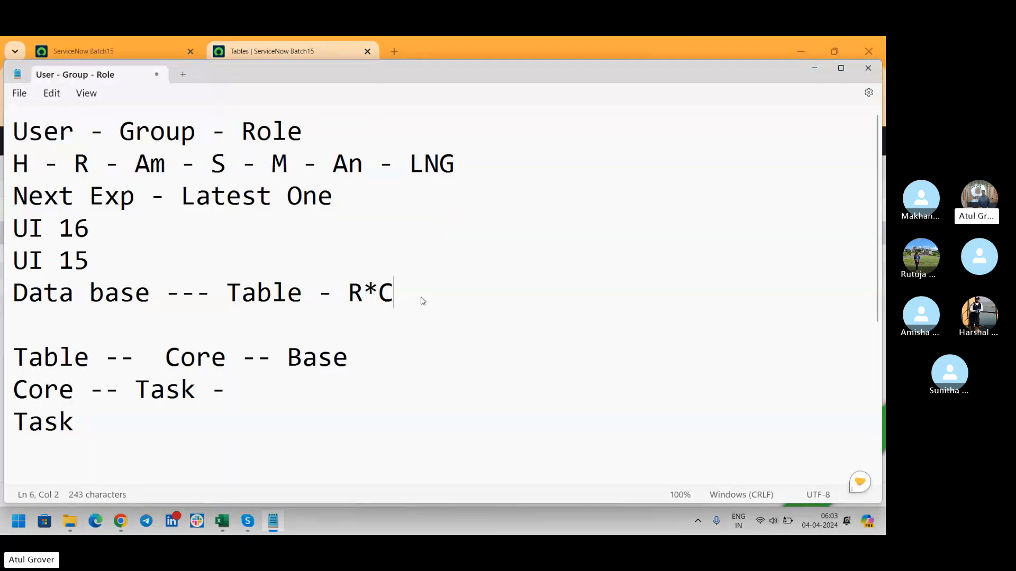
pyautogui.press('Return')
pyautogui.write('Task - ')
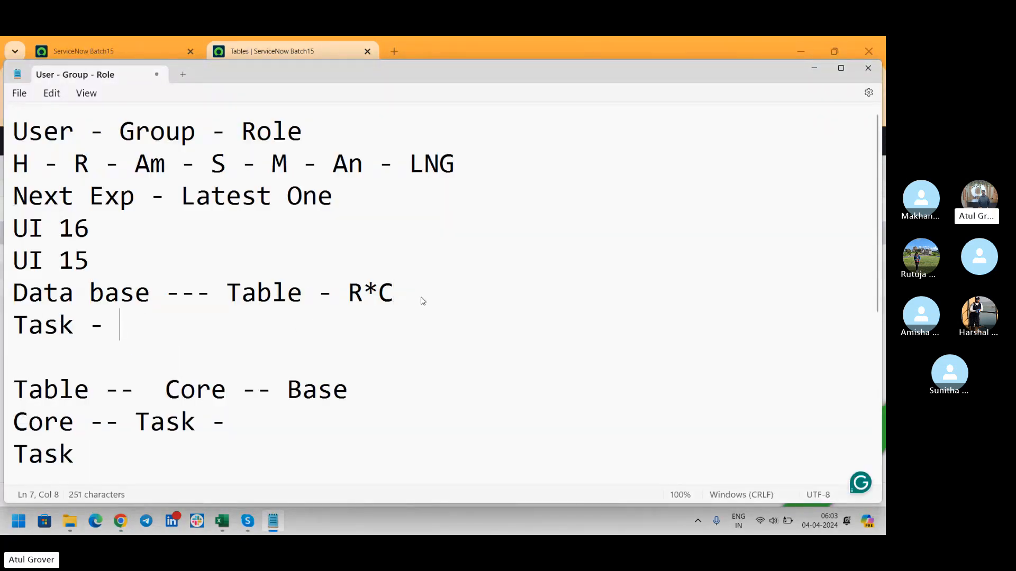
pyautogui.write('Inc  are ')
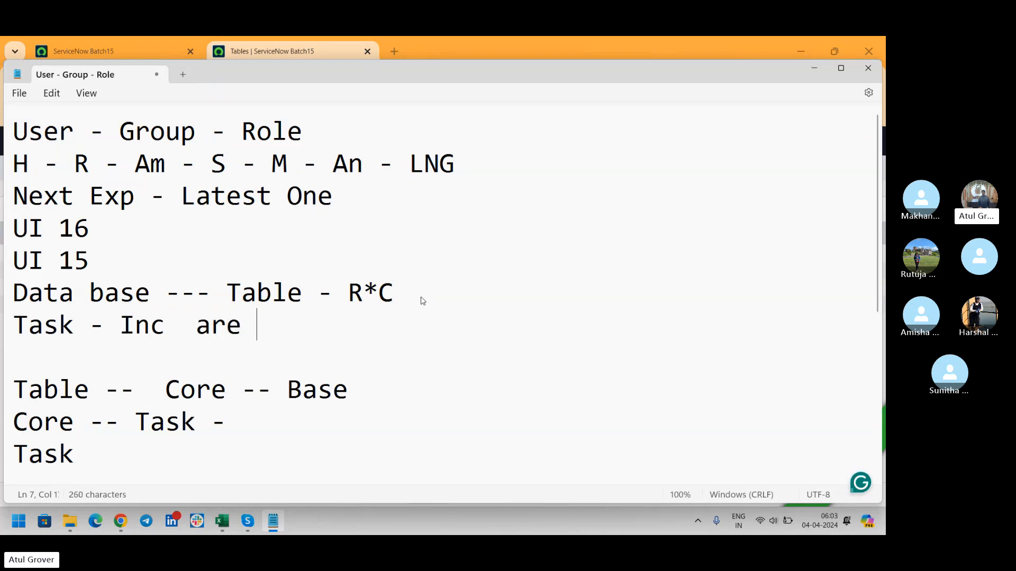
pyautogui.write('not P- C')
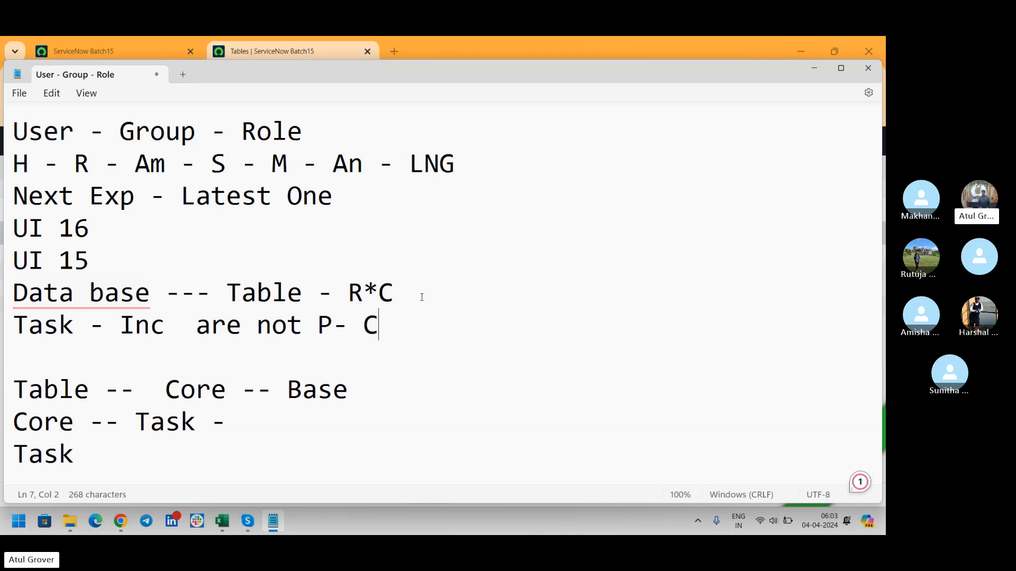
# - Add relationship lines '1-1', '1- M' and a many-to-many 'm-m' line below it
pyautogui.press('Return')
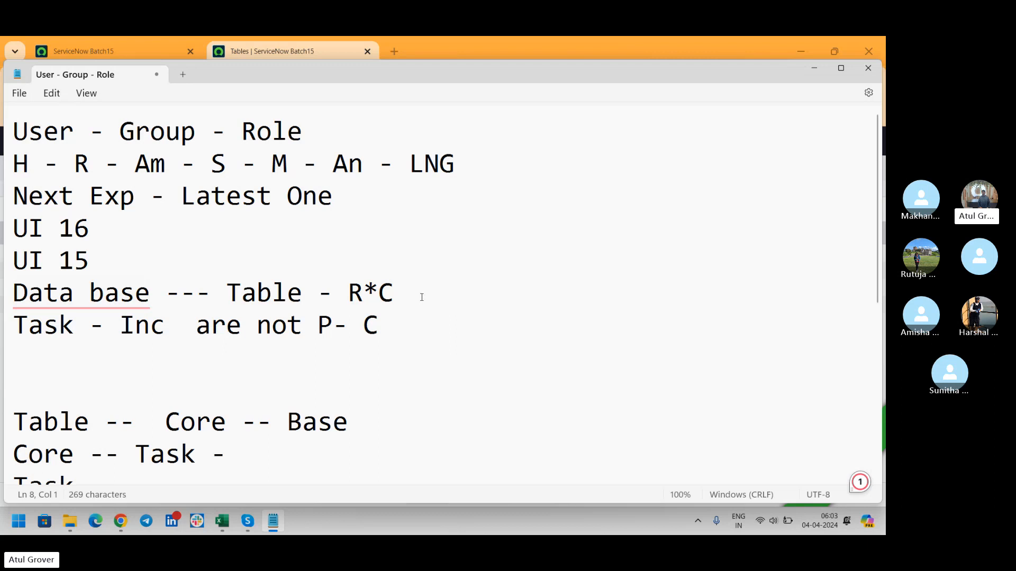
pyautogui.write('1-1')
pyautogui.press('Return')
pyautogui.write('1- M')
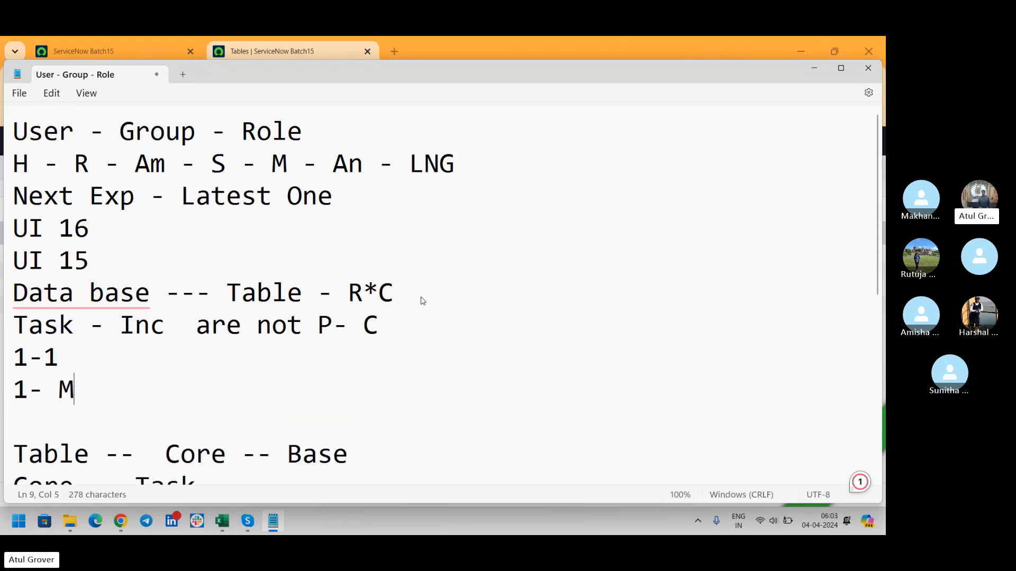
pyautogui.press('Return')
pyautogui.write('mn-m')
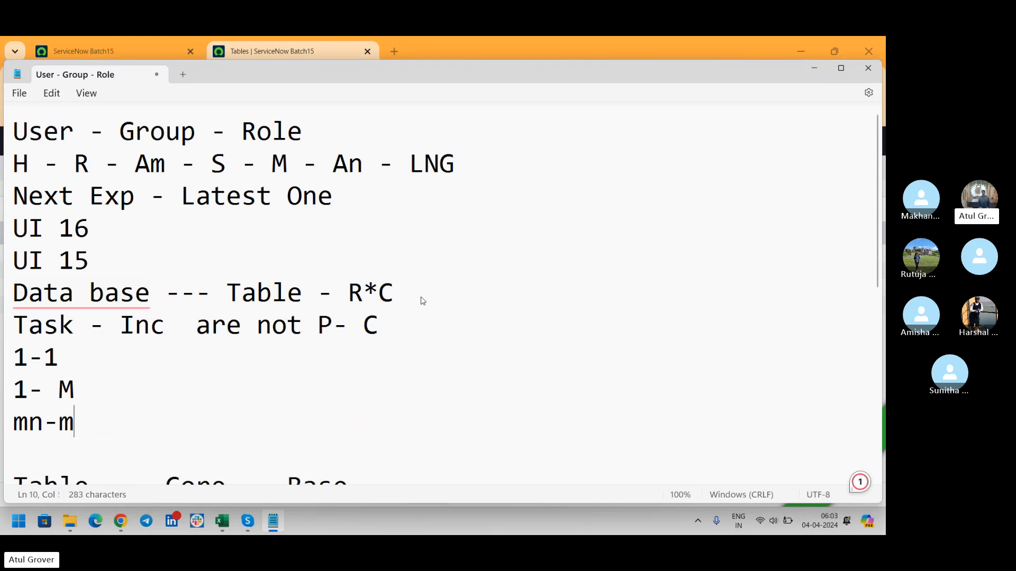
pyautogui.press('BackSpace')
pyautogui.press('BackSpace')
pyautogui.press('BackSpace')
pyautogui.write('-')
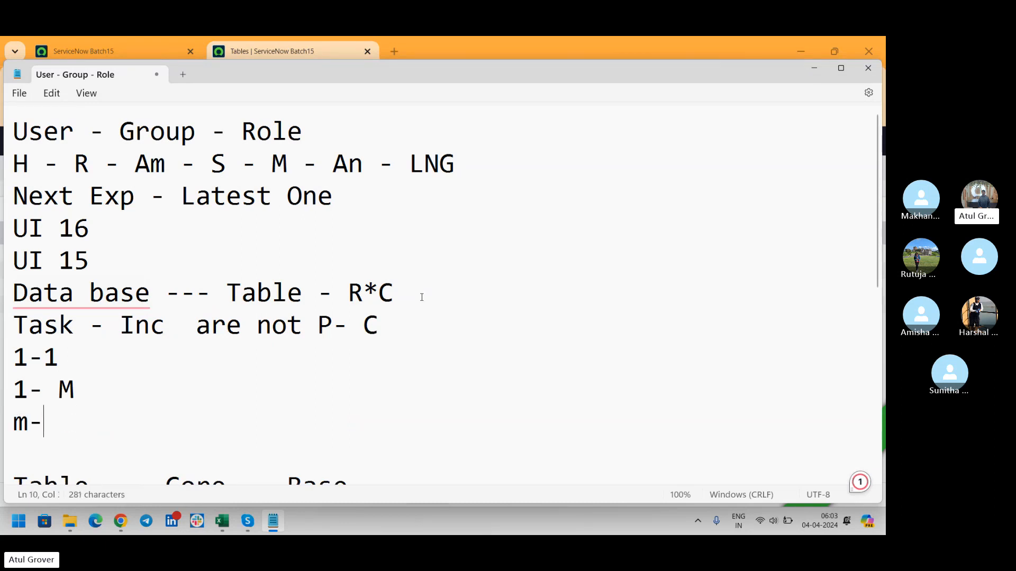
pyautogui.write('m')
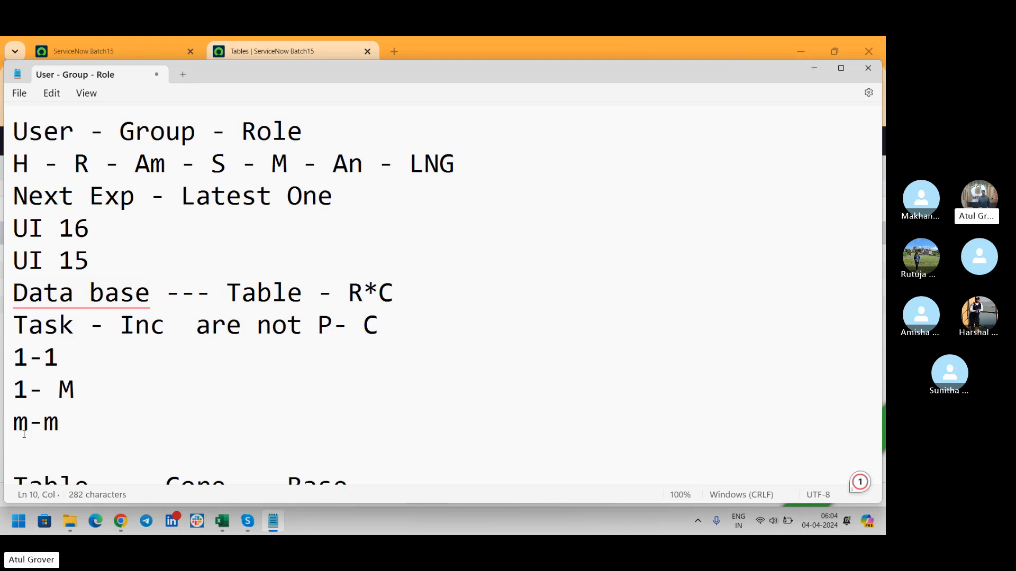
# - Extend the many-to-many line with '-m' and return to the ServiceNow tables list
pyautogui.click(75, 422)
pyautogui.write('-')
pyautogui.write('m2m')
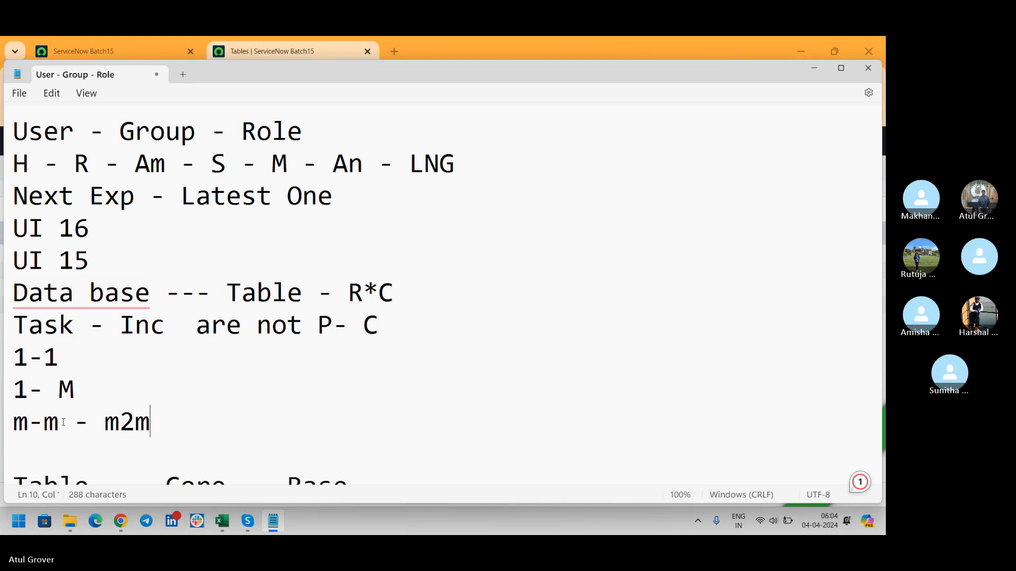
pyautogui.hotkey('alt', 'Tab')
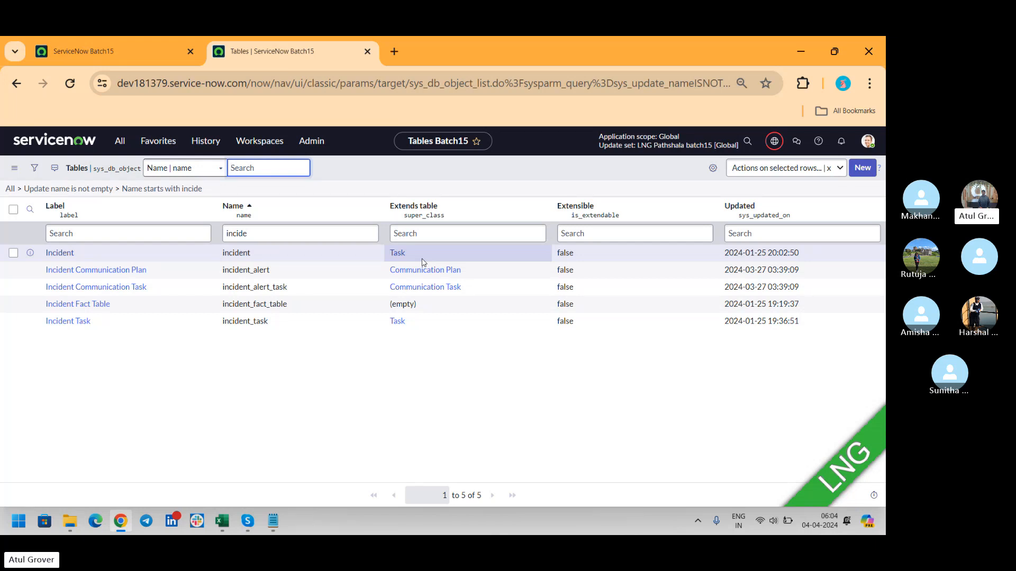
# - Open the Task table that Incident extends, showing its 73 columns
pyautogui.click(398, 253)
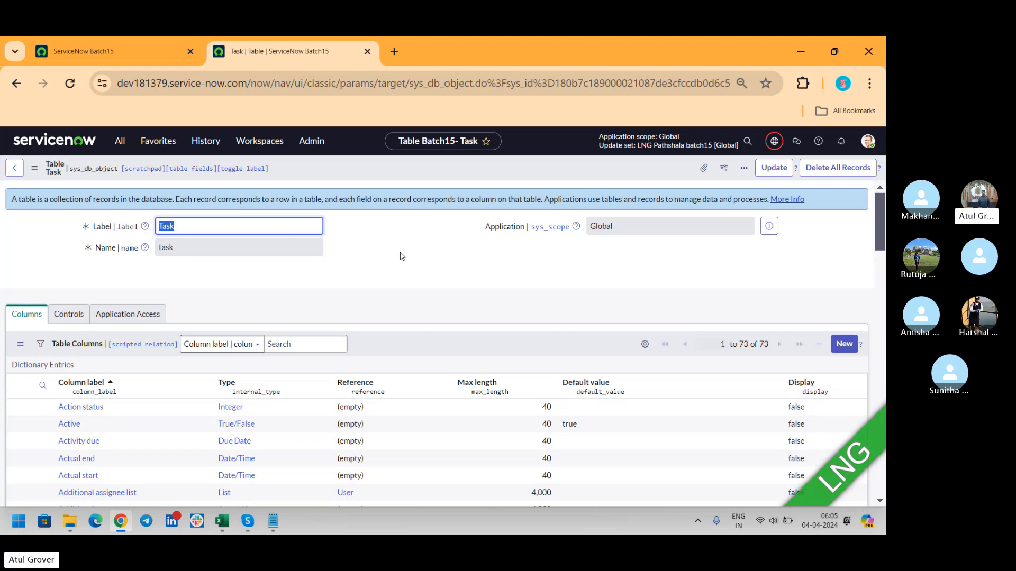
pyautogui.hotkey('alt', 'Tab')
pyautogui.hotkey('alt', 'Tab')
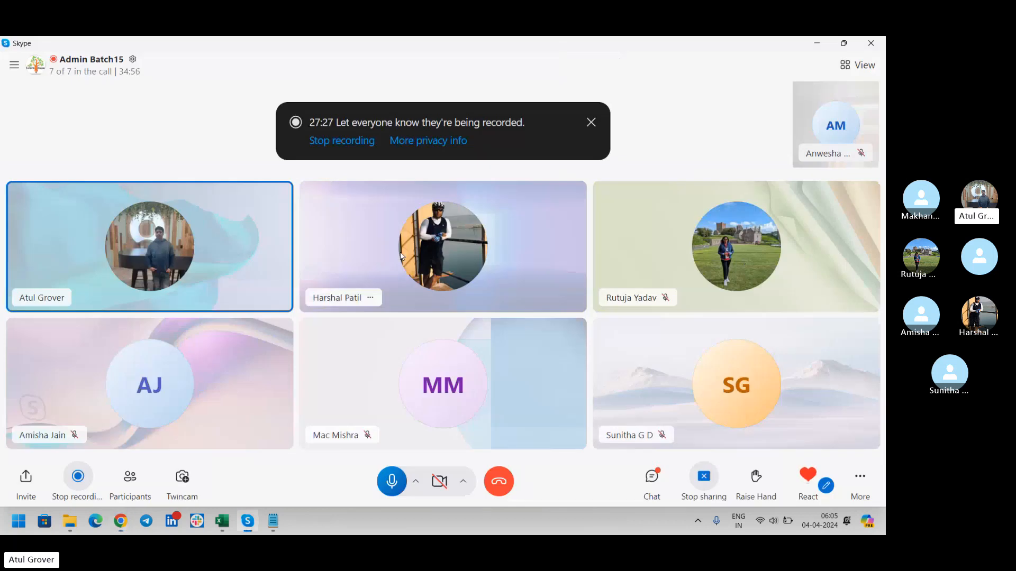
# - Mute one call participant's microphone and go back to the ServiceNow Task table record
pyautogui.rightClick(504, 251)
pyautogui.click(524, 259)
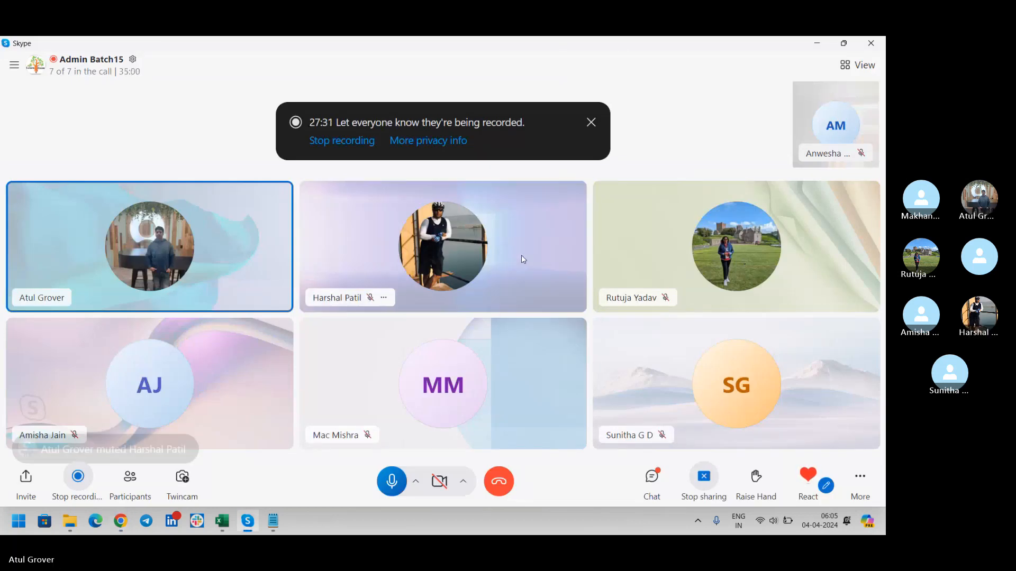
pyautogui.hotkey('alt', 'Tab')
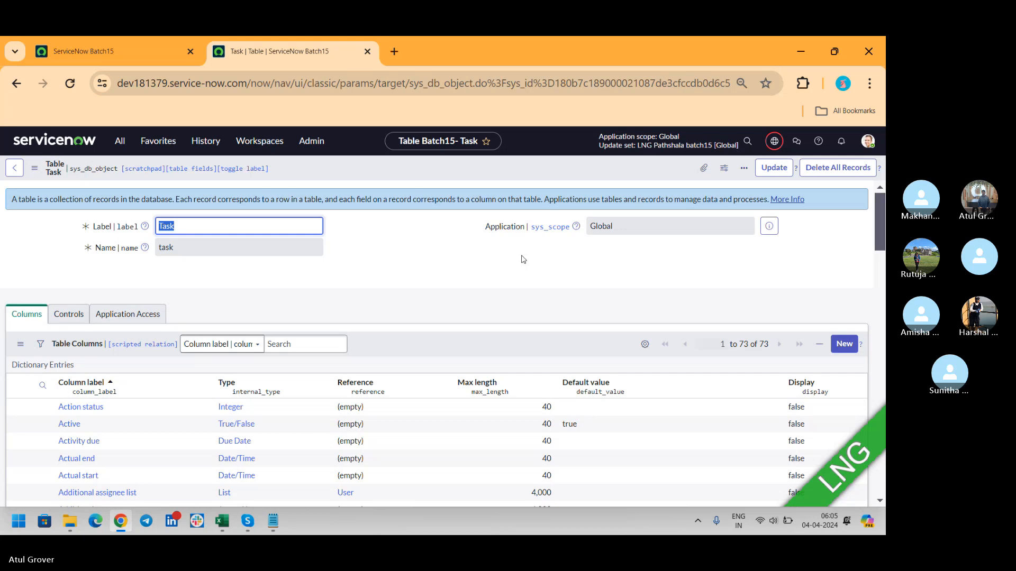
# - Scroll the Task record to its column definitions, such as Approval and Assigned to
pyautogui.hotkey('alt', 'Tab')
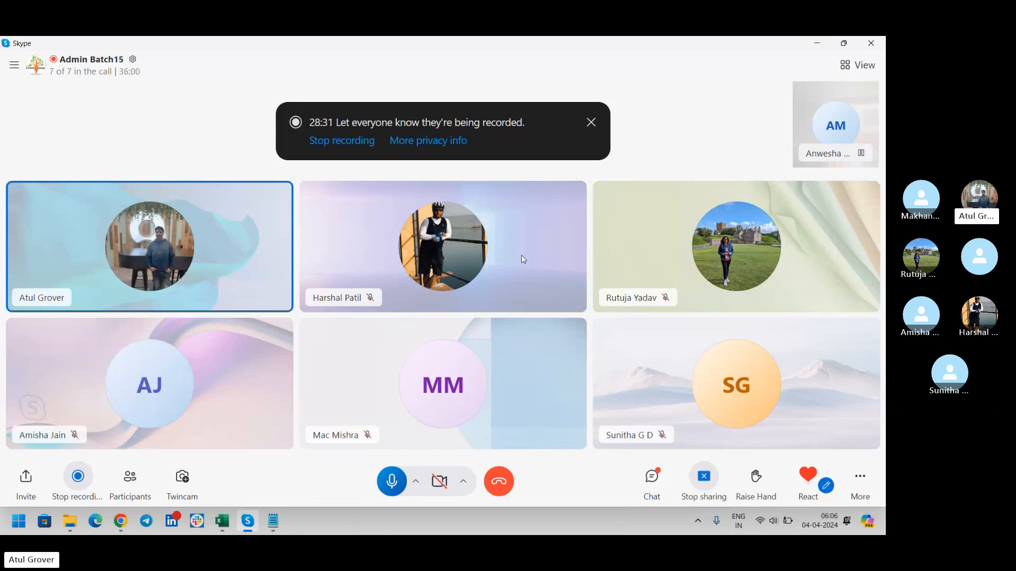
pyautogui.hotkey('alt', 'Tab')
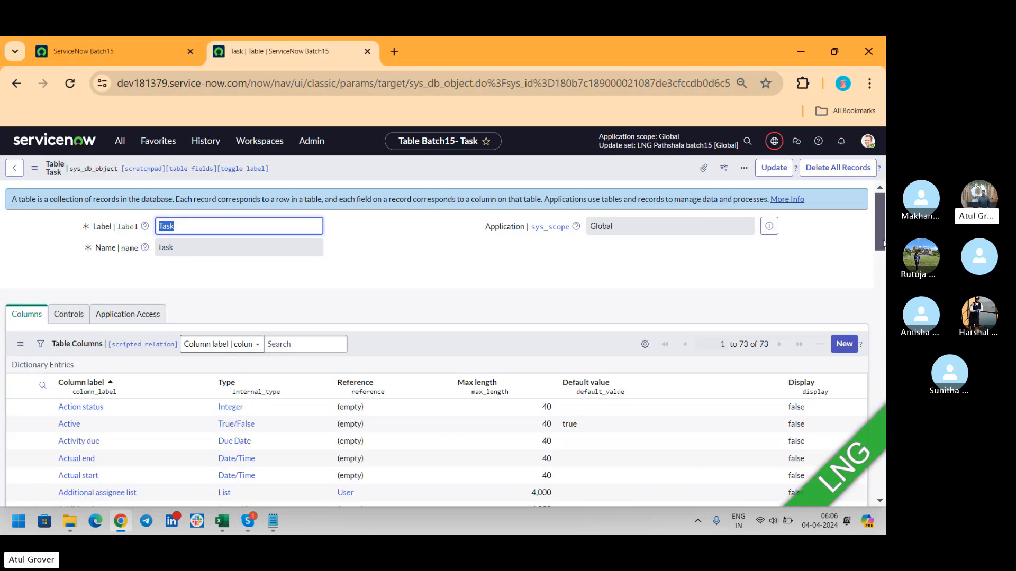
pyautogui.moveTo(875, 211); pyautogui.dragTo(877, 243)
pyautogui.hotkey('alt', 'Tab')
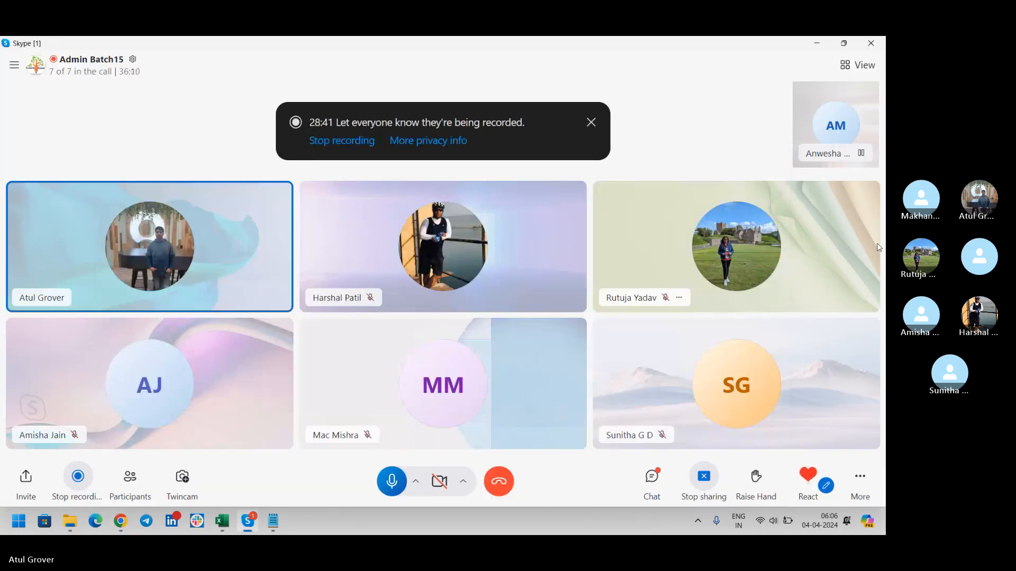
pyautogui.hotkey('alt', 'Tab')
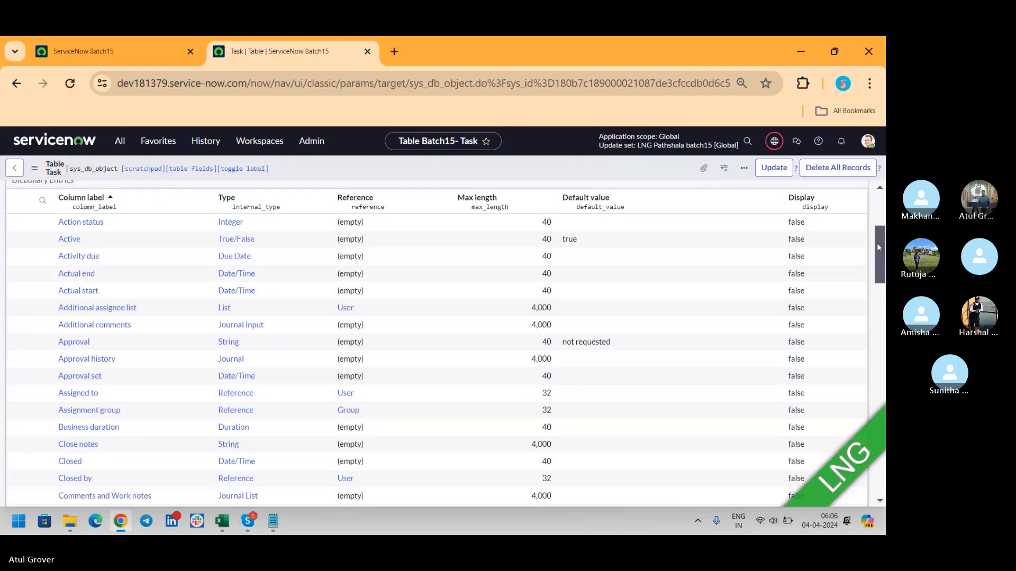
pyautogui.moveTo(877, 243)
pyautogui.mouseDown()
pyautogui.moveTo(883, 208)
pyautogui.moveTo(883, 243)
pyautogui.mouseUp()
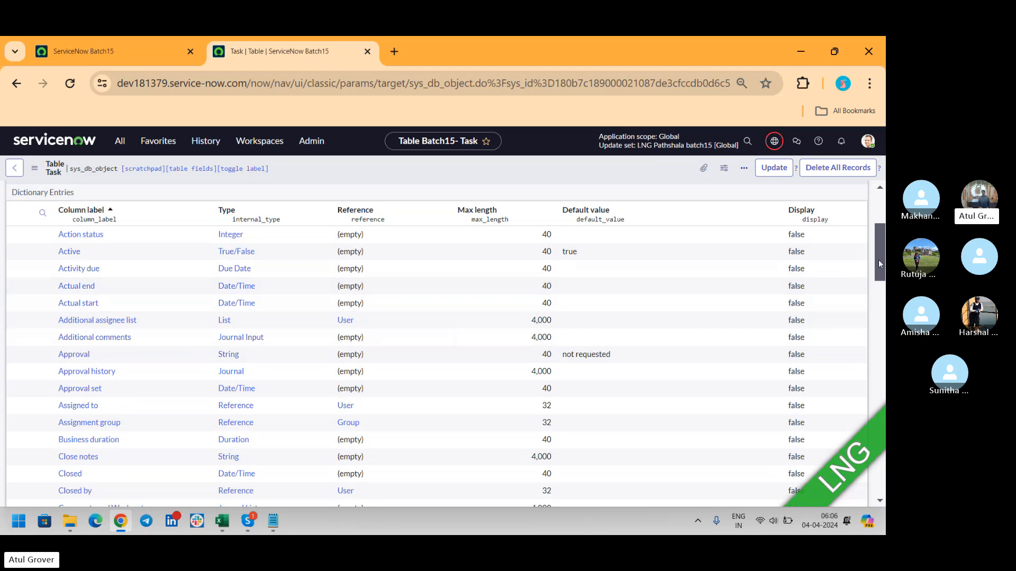
pyautogui.moveTo(877, 259)
pyautogui.mouseDown()
pyautogui.moveTo(881, 239)
pyautogui.moveTo(882, 249)
pyautogui.mouseUp()
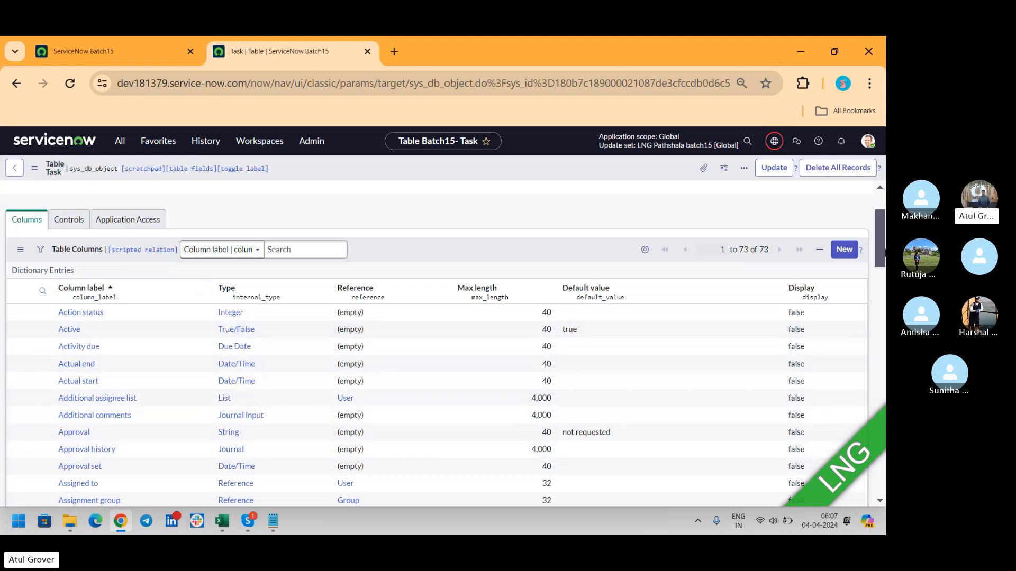
pyautogui.moveTo(883, 242); pyautogui.dragTo(877, 259)
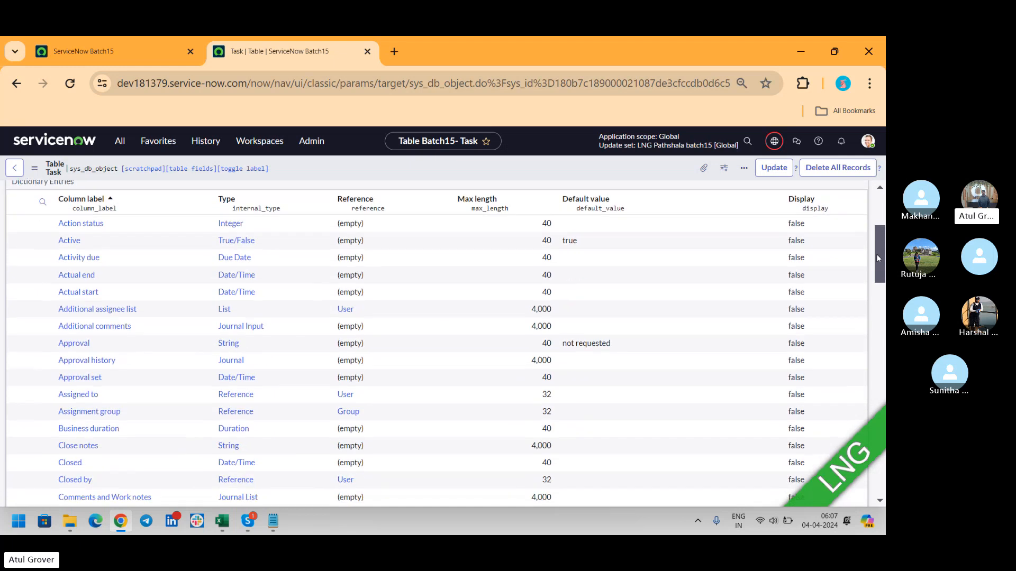
# - Load a blank Incident form (INC0010043) in a new browser tab from the instance URL
pyautogui.click(402, 57)
pyautogui.write('dev181379.service-now.com/now/nav/u')
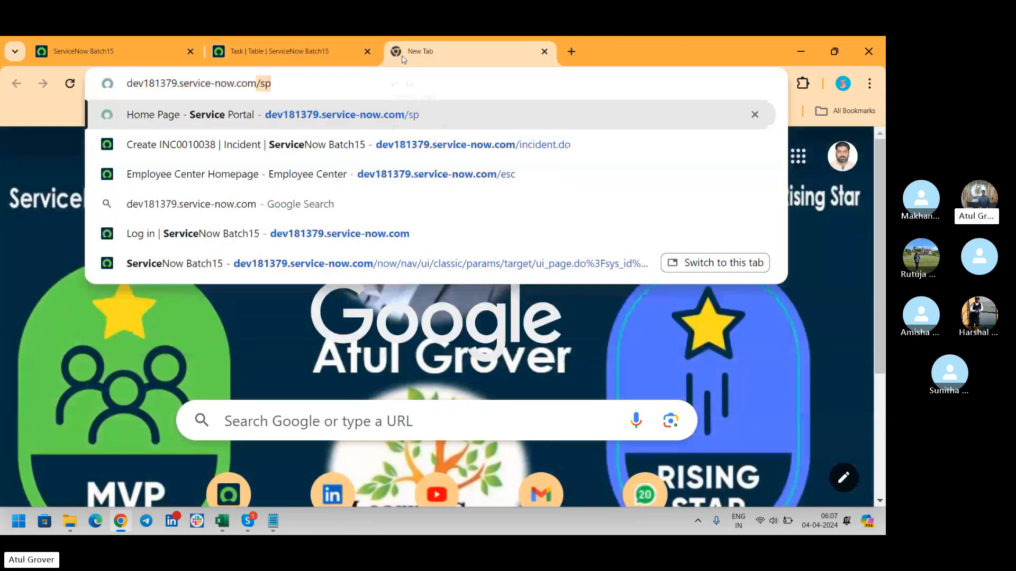
pyautogui.write('incident.do')
pyautogui.press('Return')
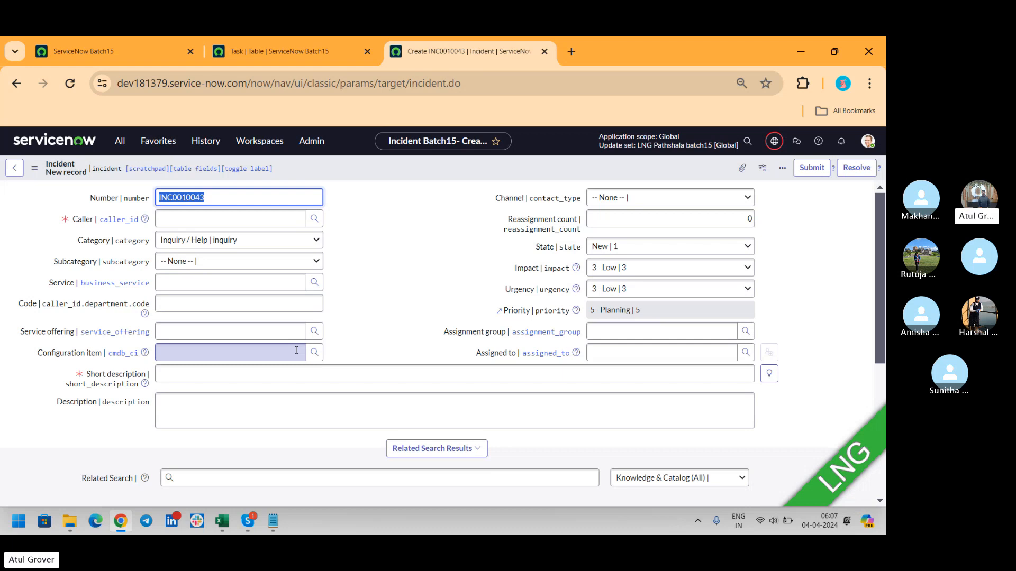
# - Compare the new Incident form against the Task table's column list in the other tab
pyautogui.hotkey('alt', 'Tab')
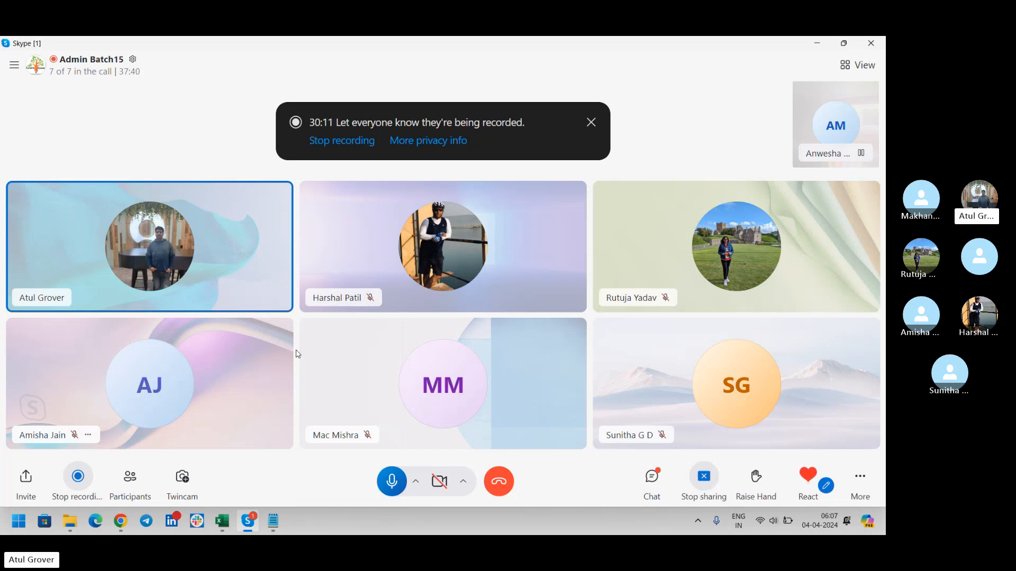
pyautogui.hotkey('alt', 'Tab')
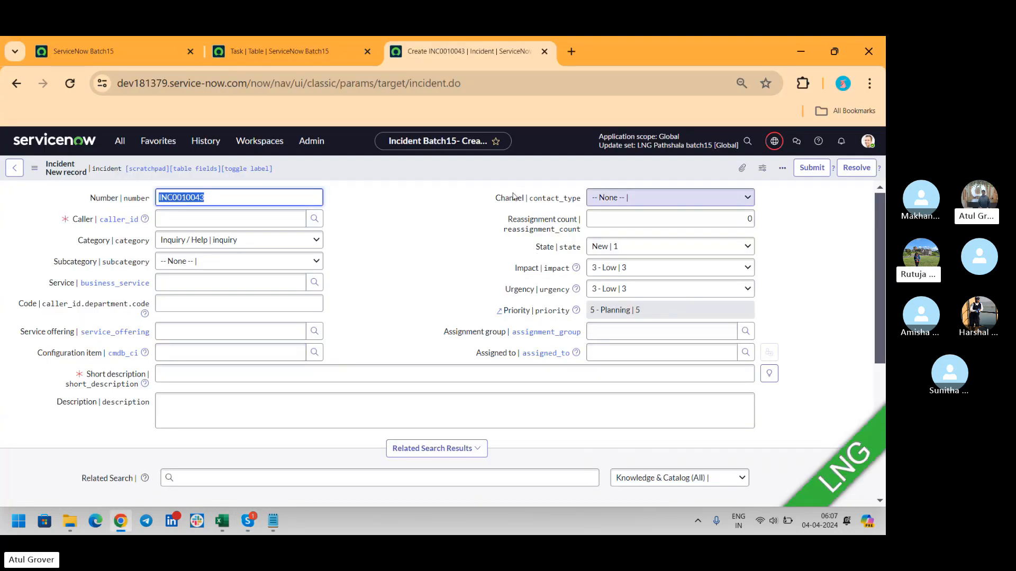
pyautogui.click(275, 50)
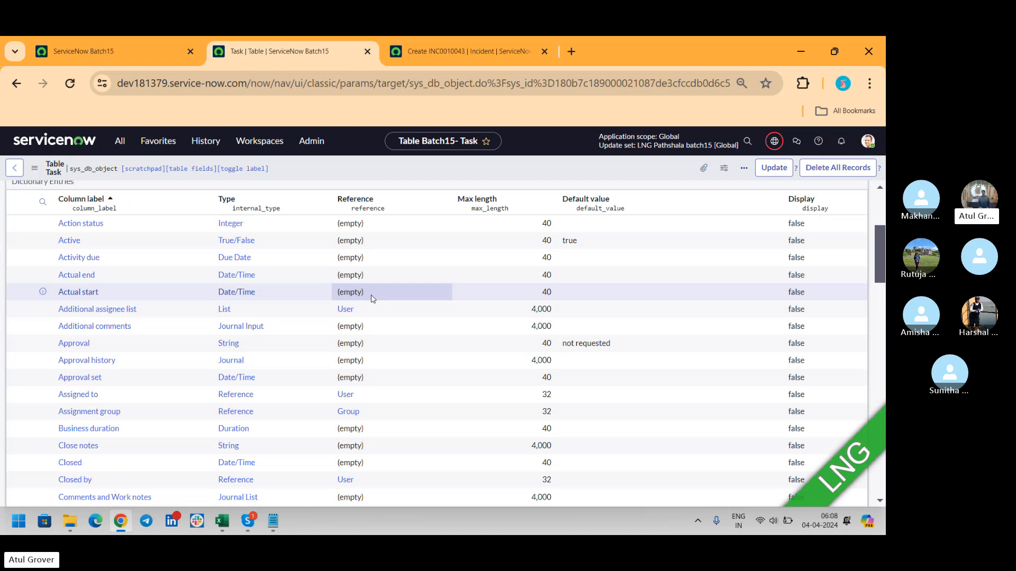
pyautogui.hotkey('ctrl', 'Tab')
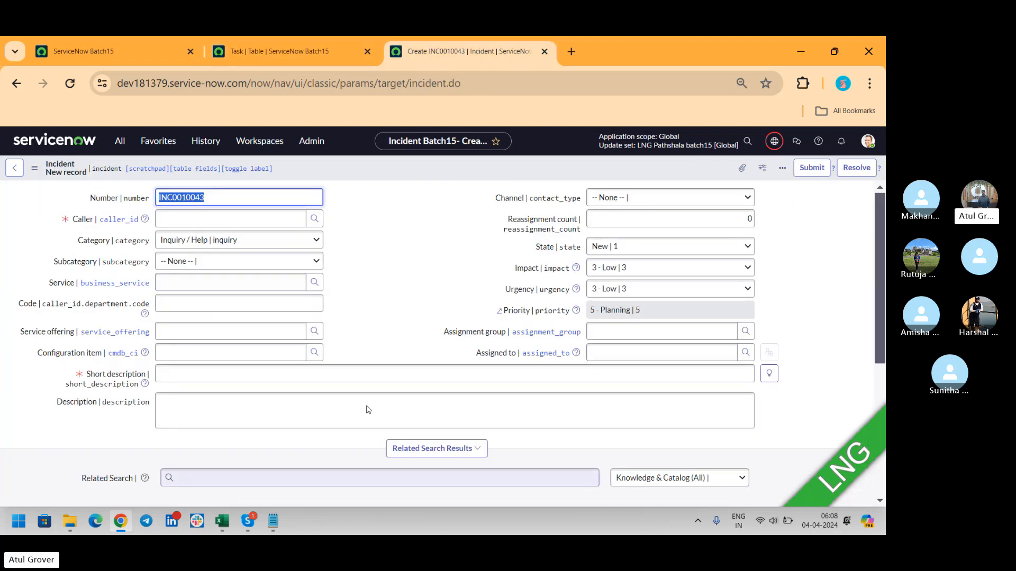
pyautogui.hotkey('alt', 'Tab')
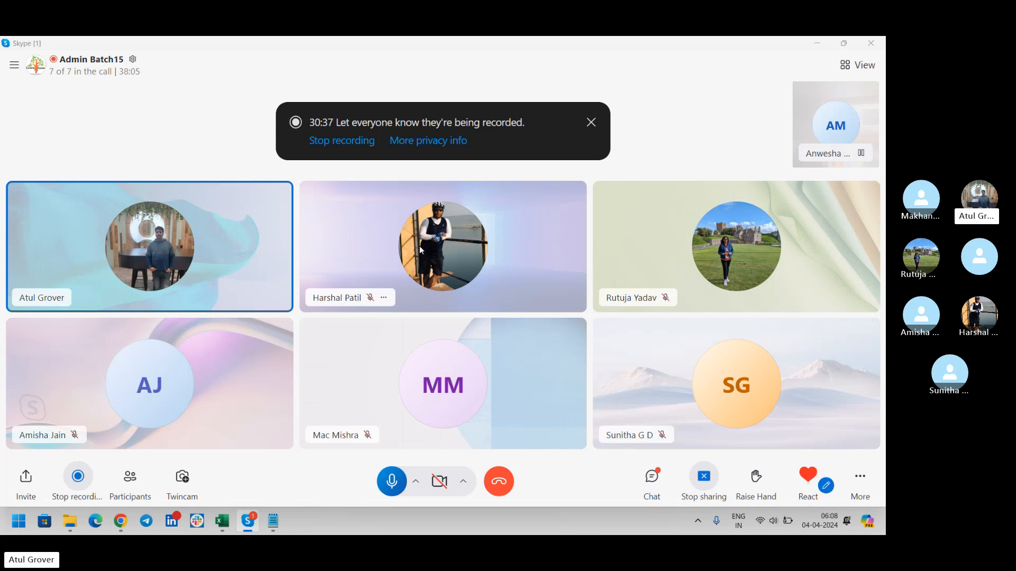
pyautogui.hotkey('alt', 'Tab')
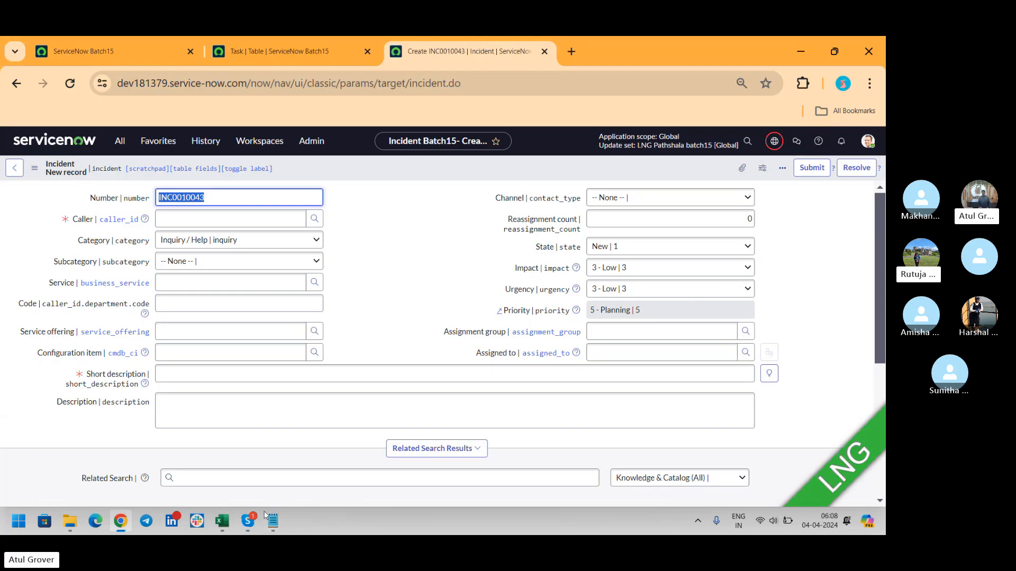
# - Write 'Custom Tables --' on a new line below m2m in the Notepad class notes
pyautogui.click(272, 521)
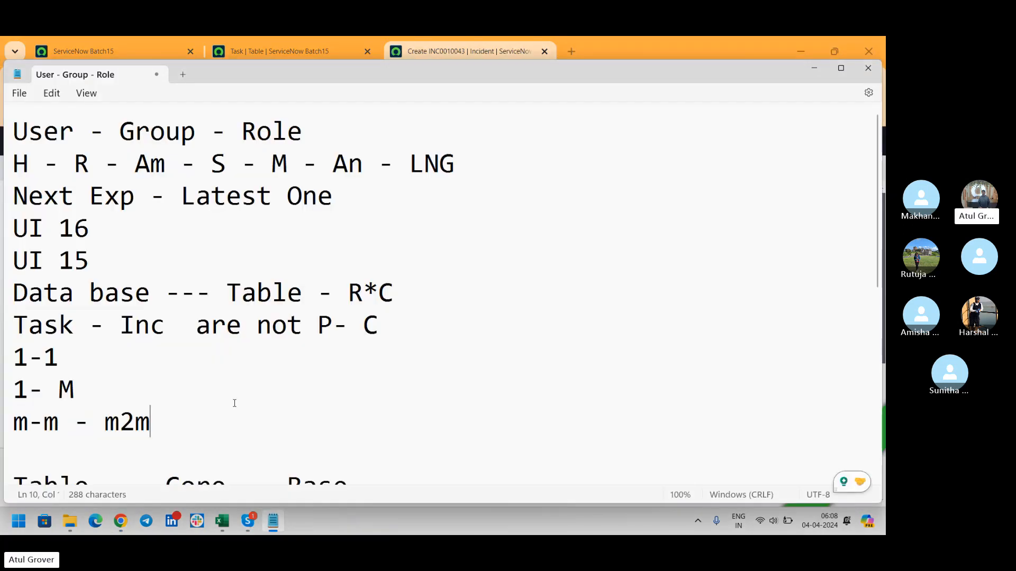
pyautogui.press('Return')
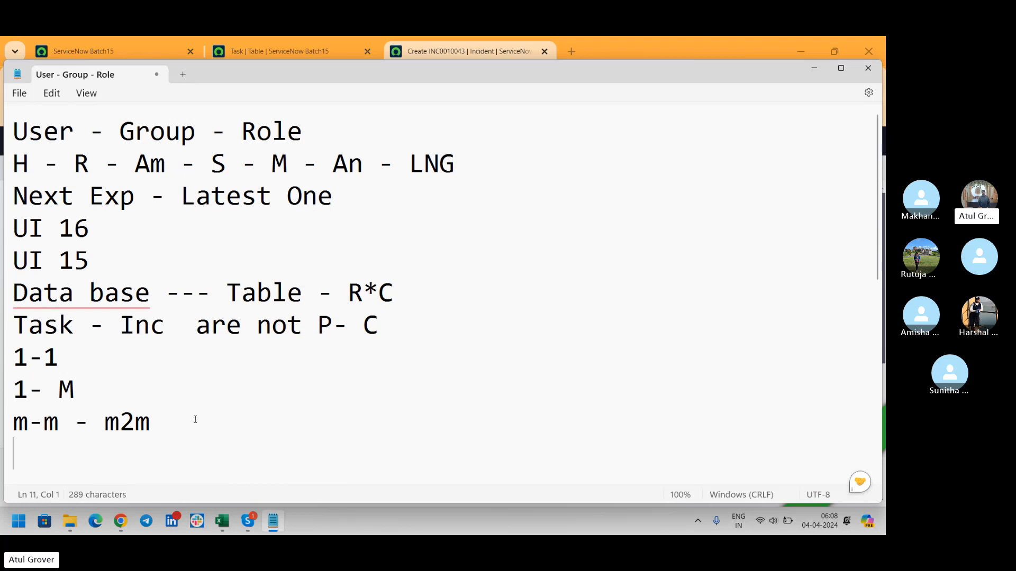
pyautogui.write('Custome ta')
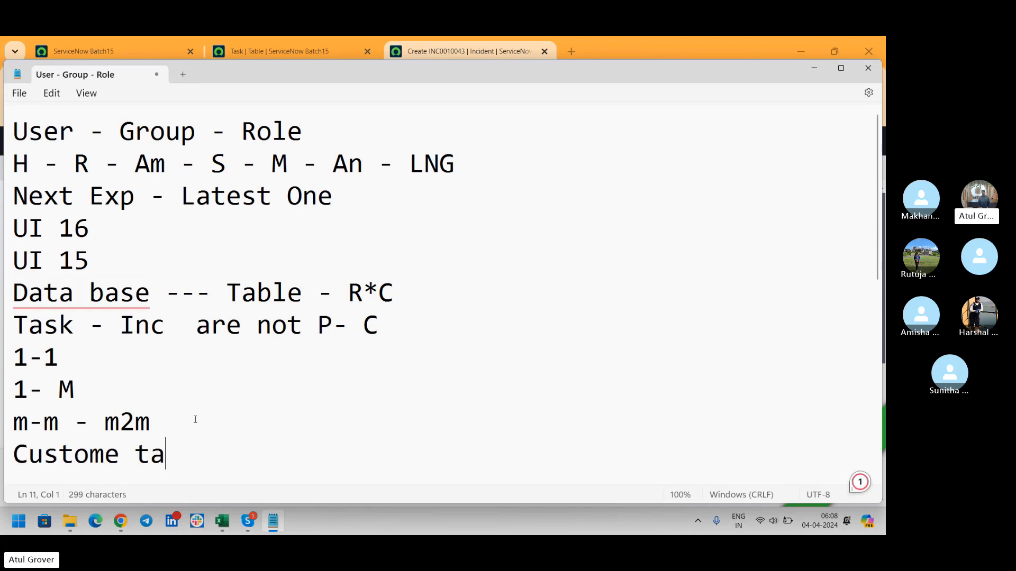
pyautogui.press('BackSpace')
pyautogui.press('BackSpace')
pyautogui.press('BackSpace')
pyautogui.press('BackSpace')
pyautogui.write('Tables')
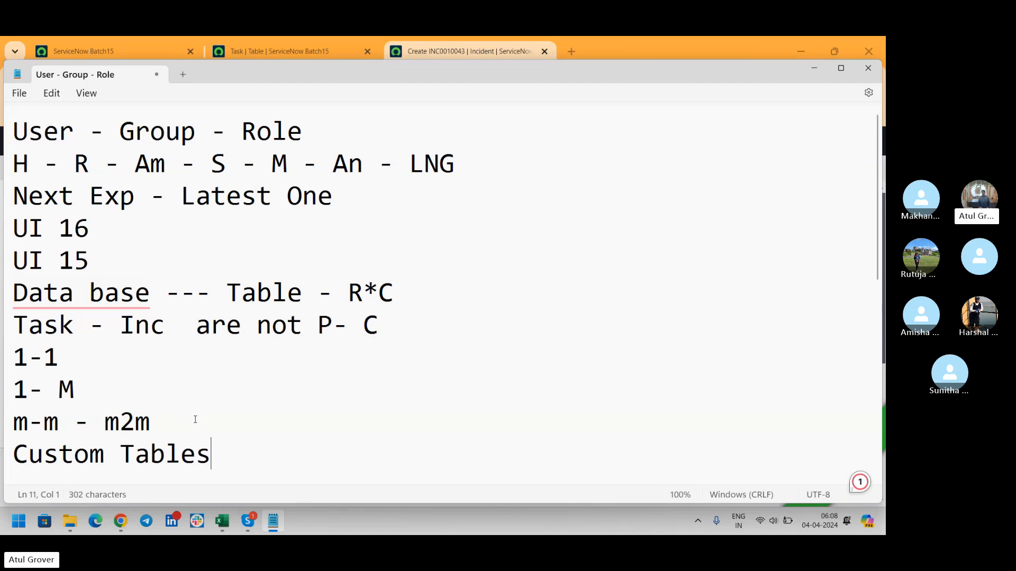
pyautogui.write(' --')
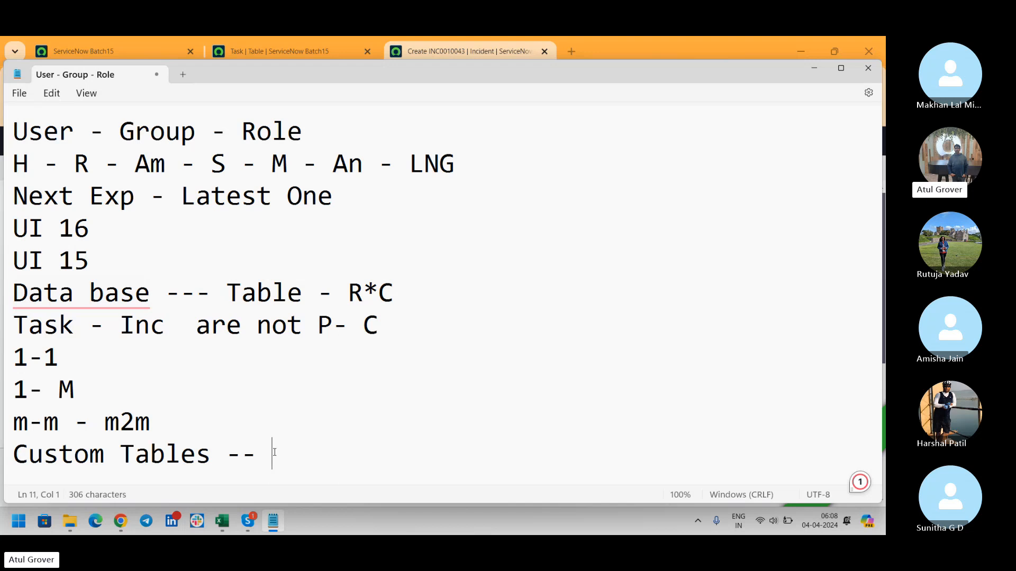
pyautogui.hotkey('alt', 'Tab')
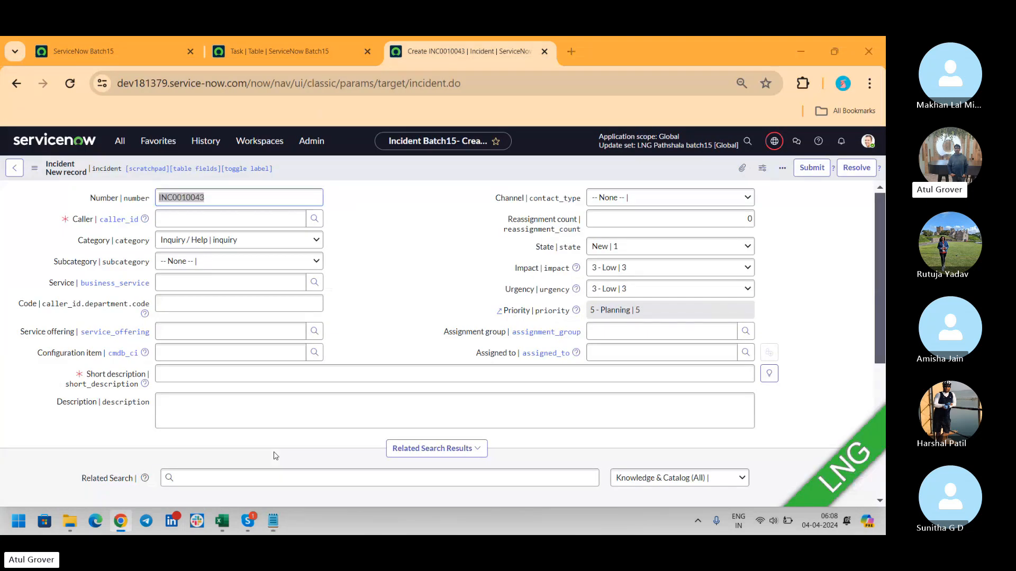
# - Check the Skype call and the Notepad notes, then return to ServiceNow's Task table tab
pyautogui.hotkey('alt', 'Tab')
pyautogui.press('Tab')
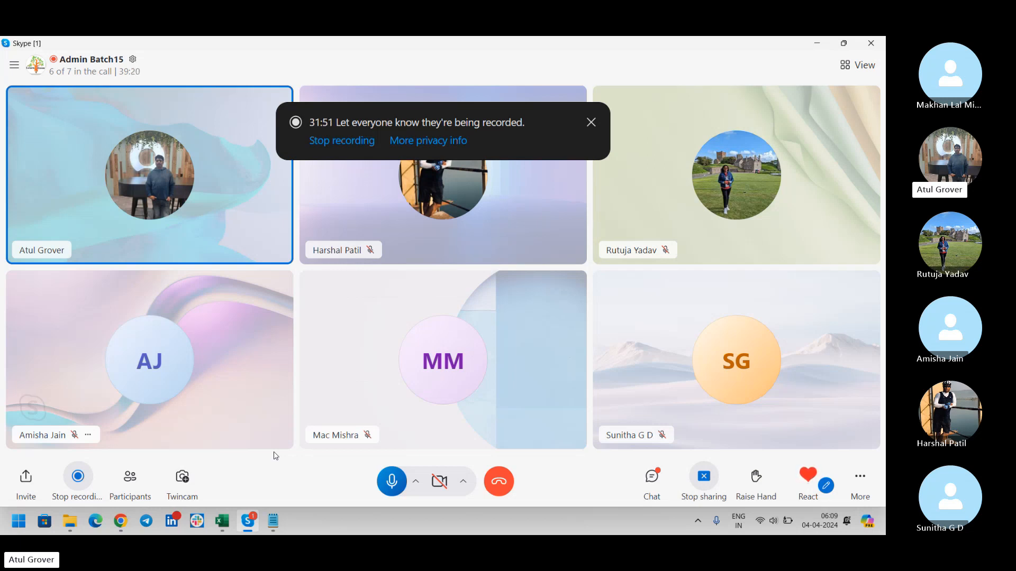
pyautogui.hotkey('alt', 'Tab')
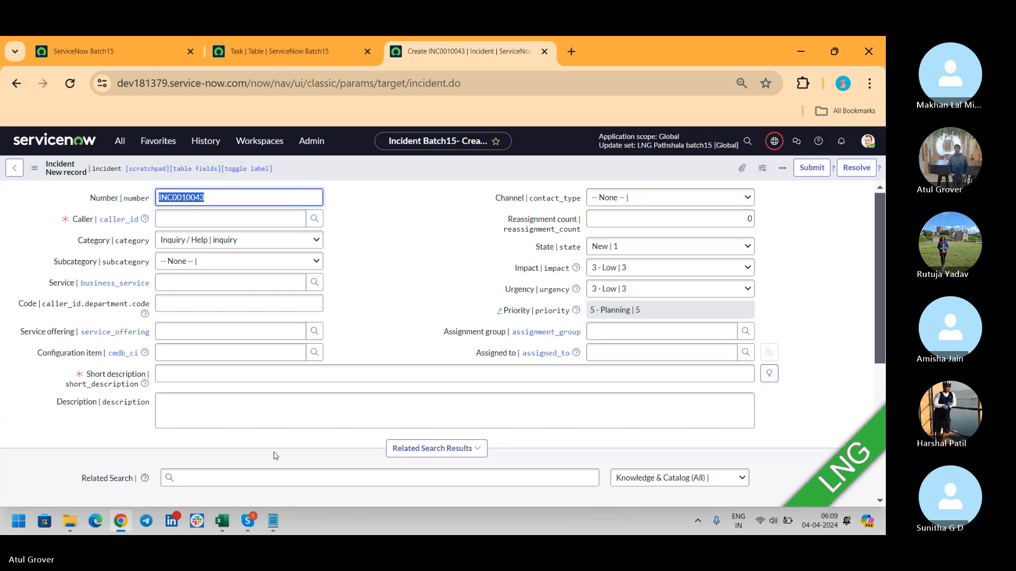
pyautogui.hotkey('alt', 'Tab')
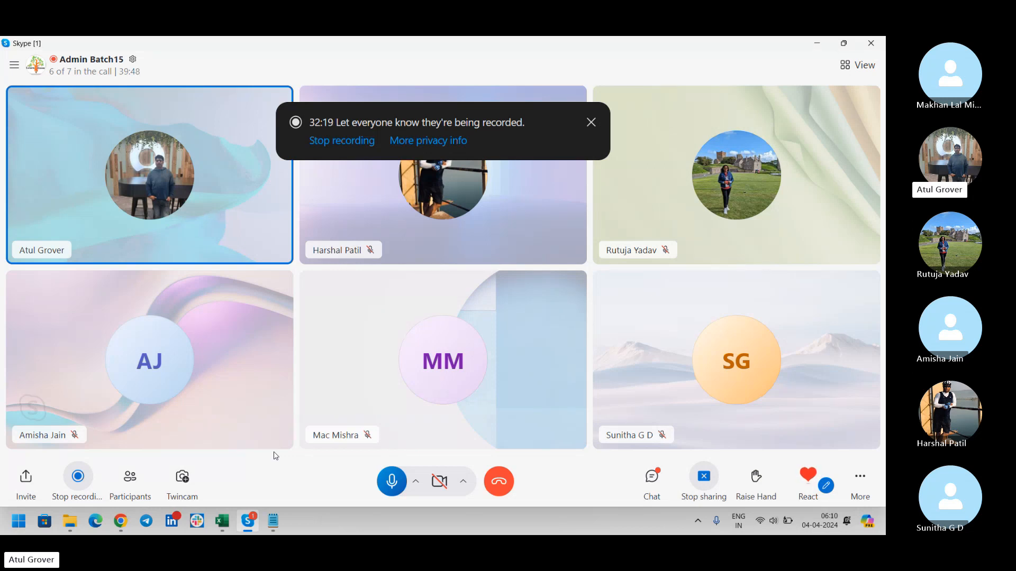
pyautogui.hotkey('alt', 'Tab')
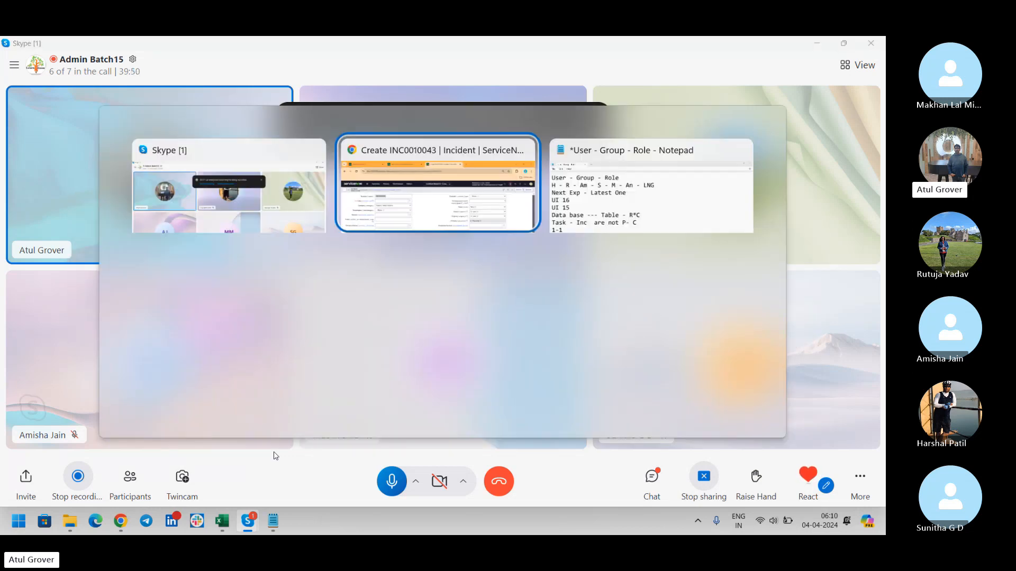
pyautogui.press('Tab')
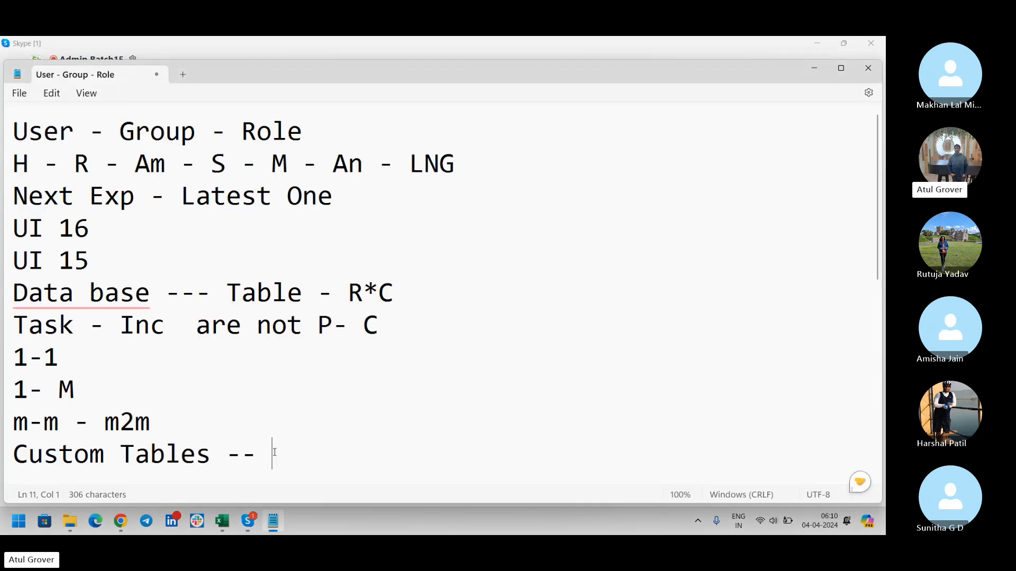
pyautogui.click(126, 523)
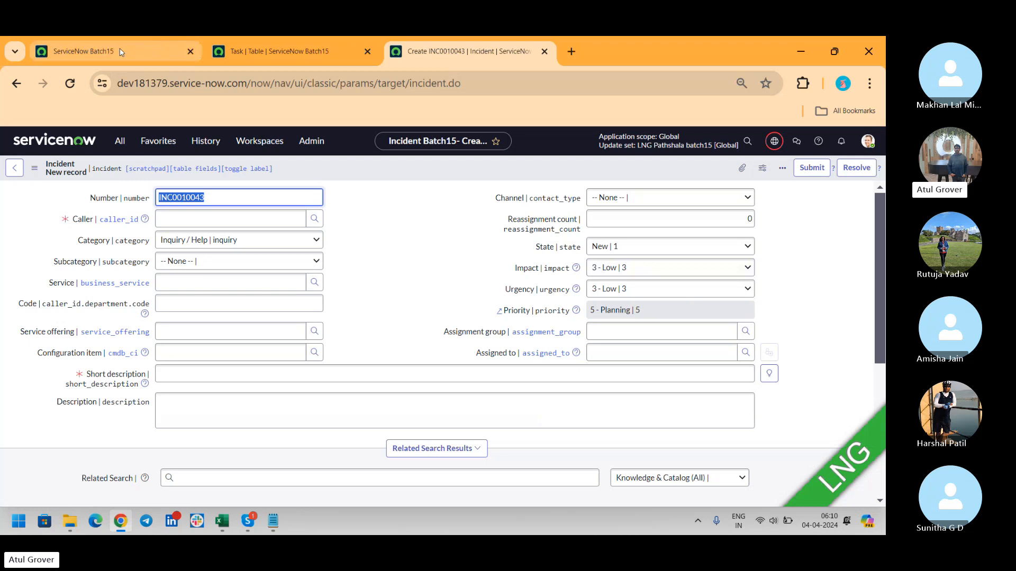
pyautogui.click(121, 52)
# - Show the Task table's 73 dictionary entries, then switch back to the Notepad notes
pyautogui.click(273, 48)
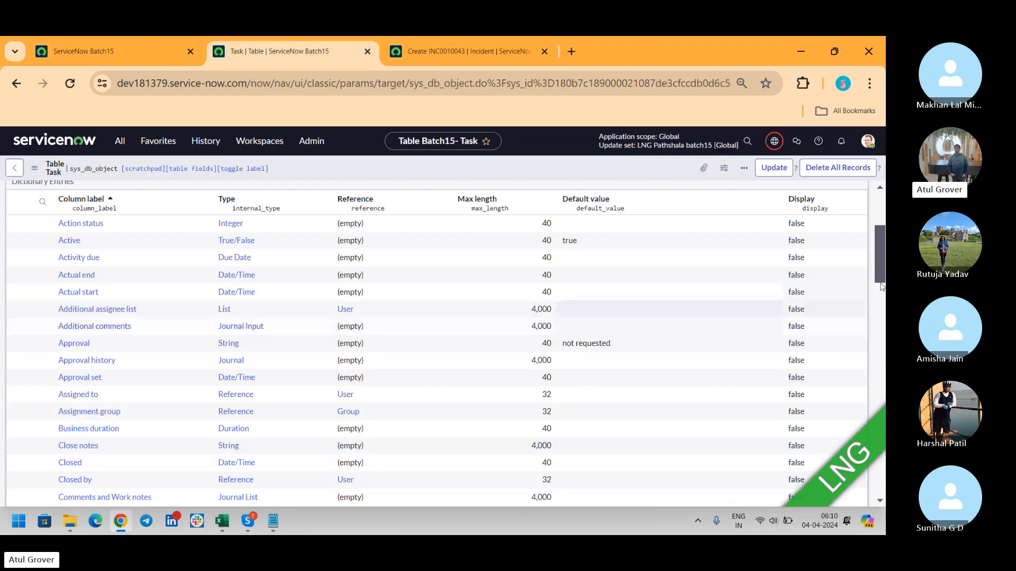
pyautogui.moveTo(878, 246)
pyautogui.mouseDown()
pyautogui.moveTo(876, 277)
pyautogui.moveTo(881, 230)
pyautogui.moveTo(881, 242)
pyautogui.mouseUp()
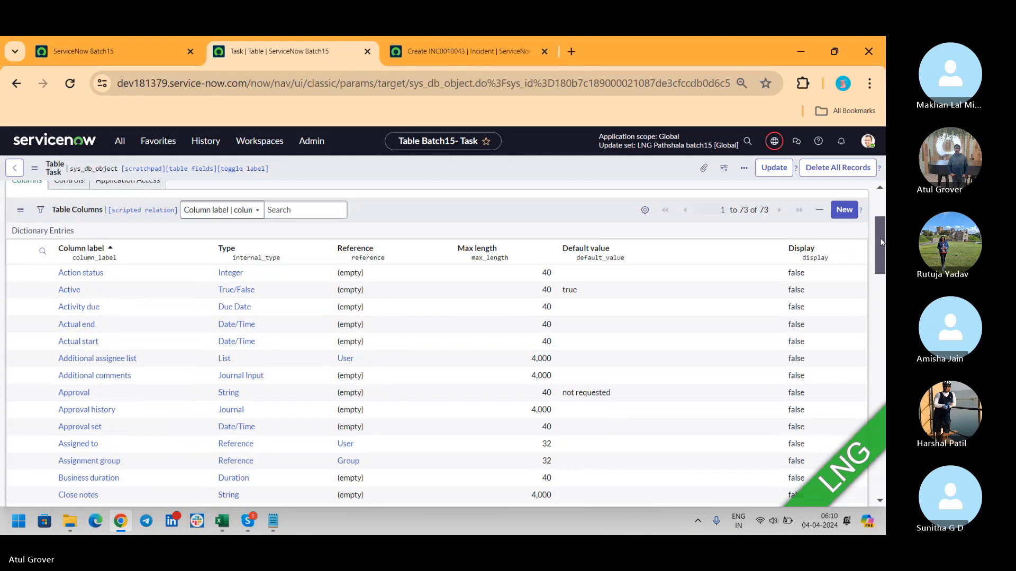
pyautogui.hotkey('alt', 'Tab')
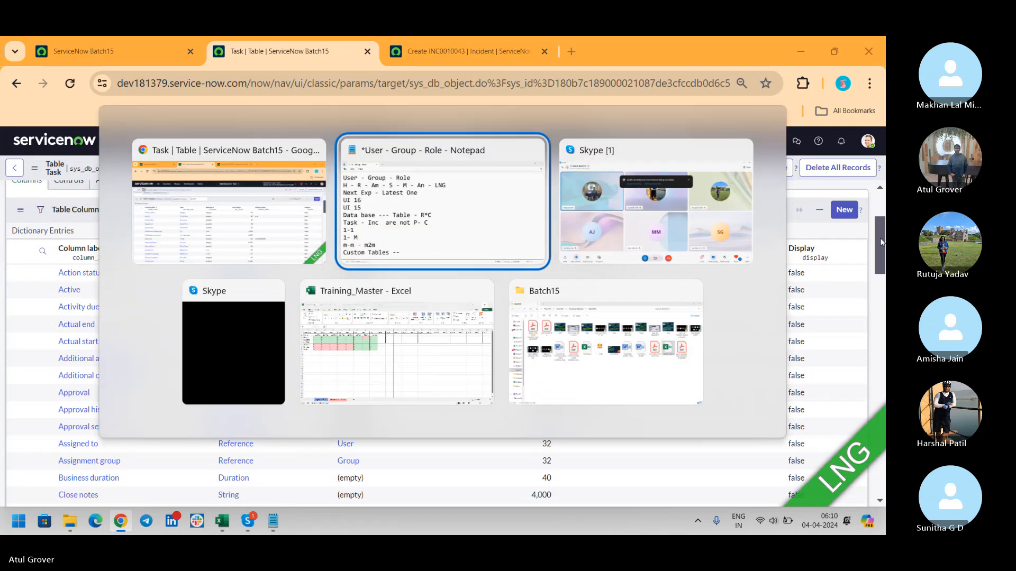
# - Replace the draft phone-number line under Custom Tables with 'Gender Bcom Mcom'
pyautogui.press('Return')
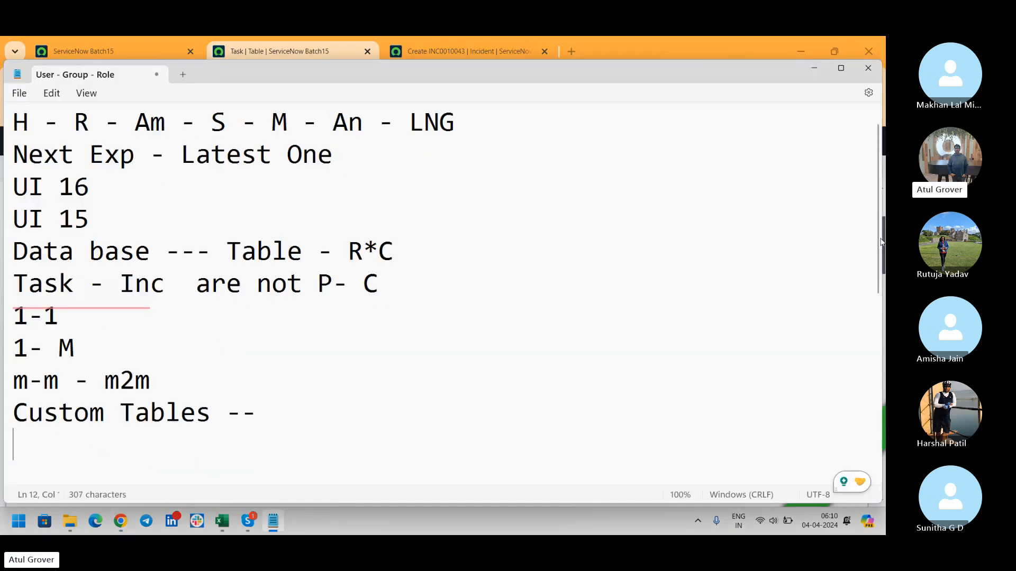
pyautogui.write('Phone ')
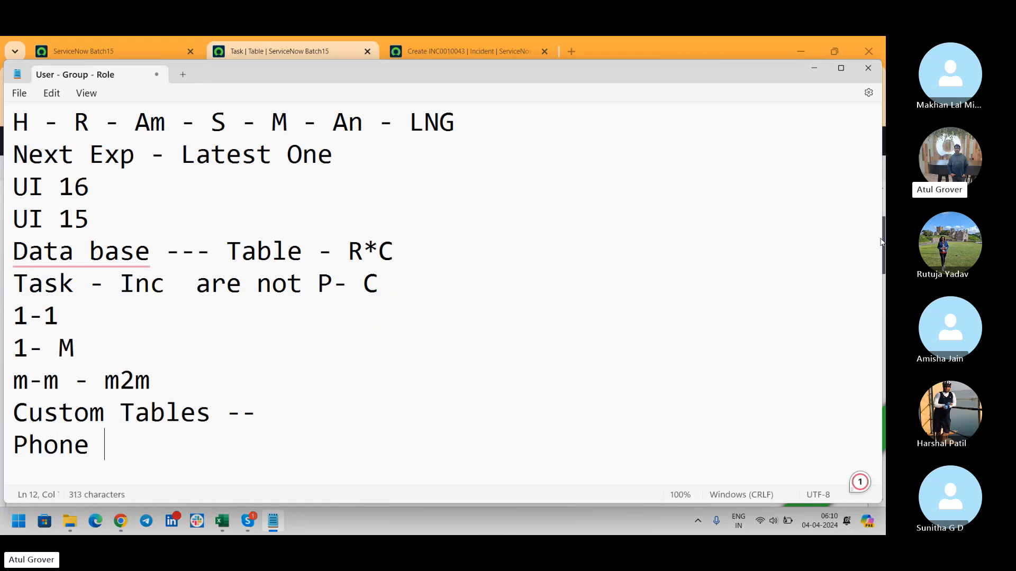
pyautogui.write('Numner')
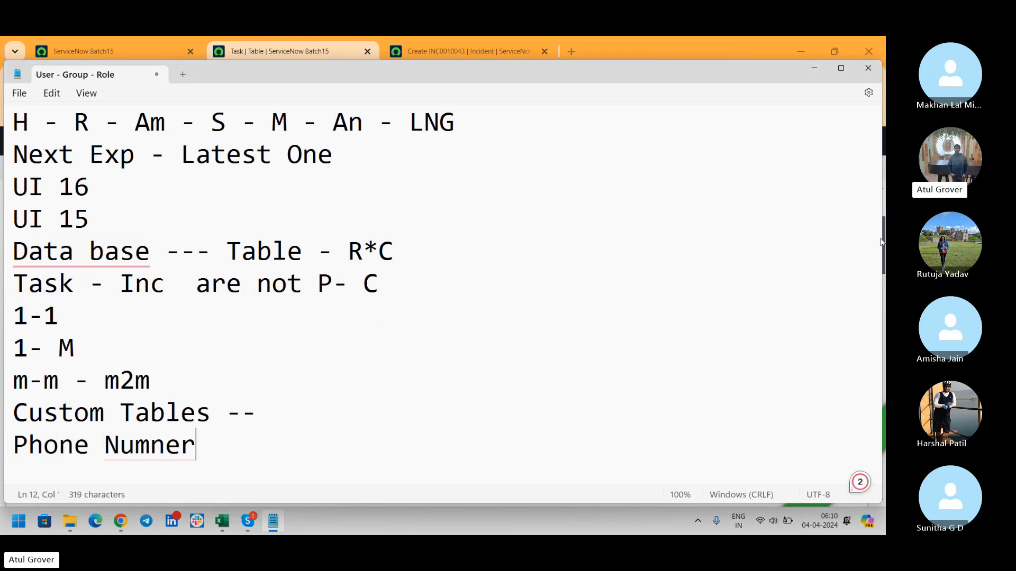
pyautogui.press('BackSpace')
pyautogui.press('BackSpace')
pyautogui.press('BackSpace')
pyautogui.write('ber - ')
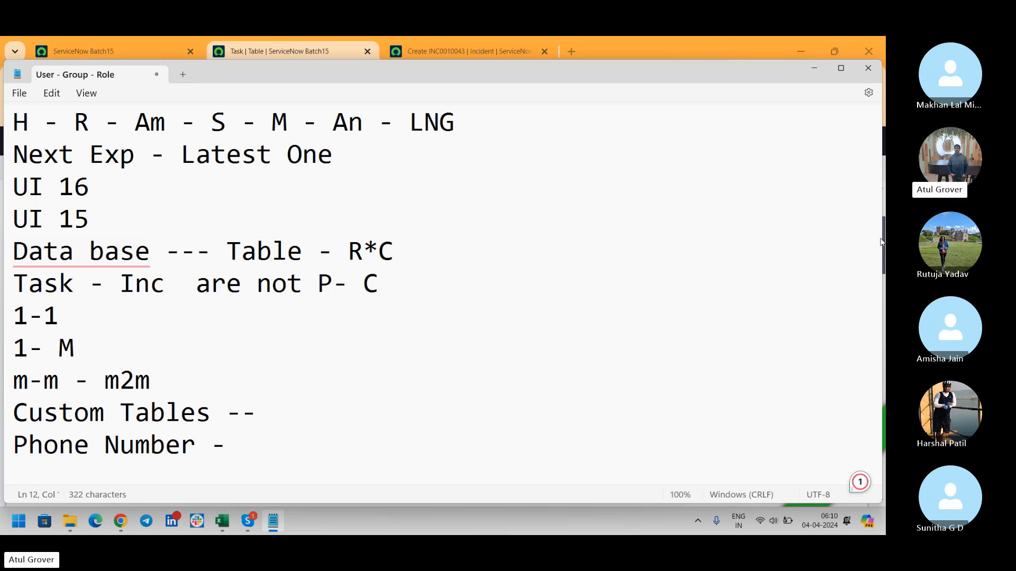
pyautogui.write('-----')
pyautogui.press('Left')
pyautogui.press('Left')
pyautogui.press('Left')
pyautogui.press('Left')
pyautogui.write('One ')
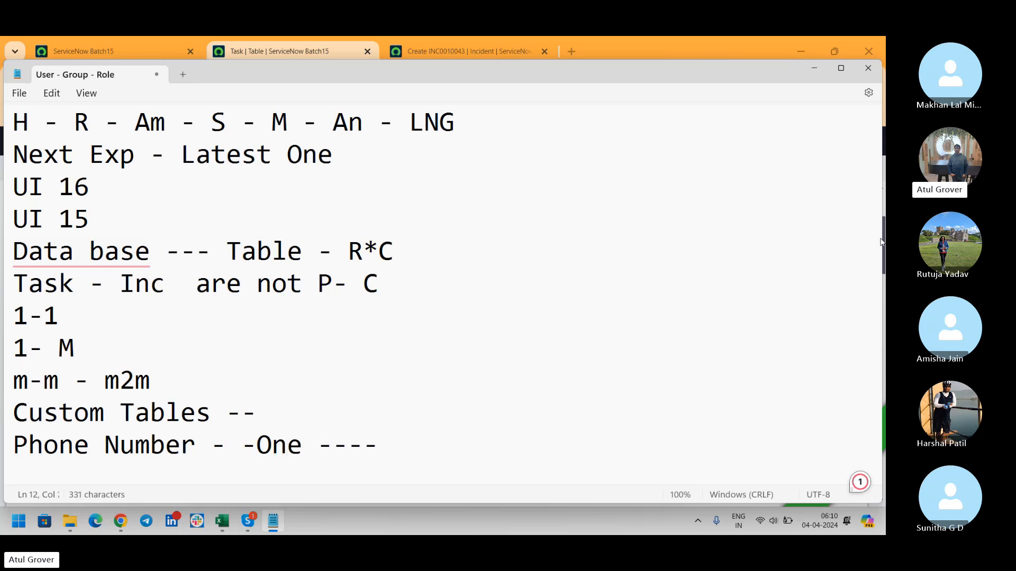
pyautogui.write('None')
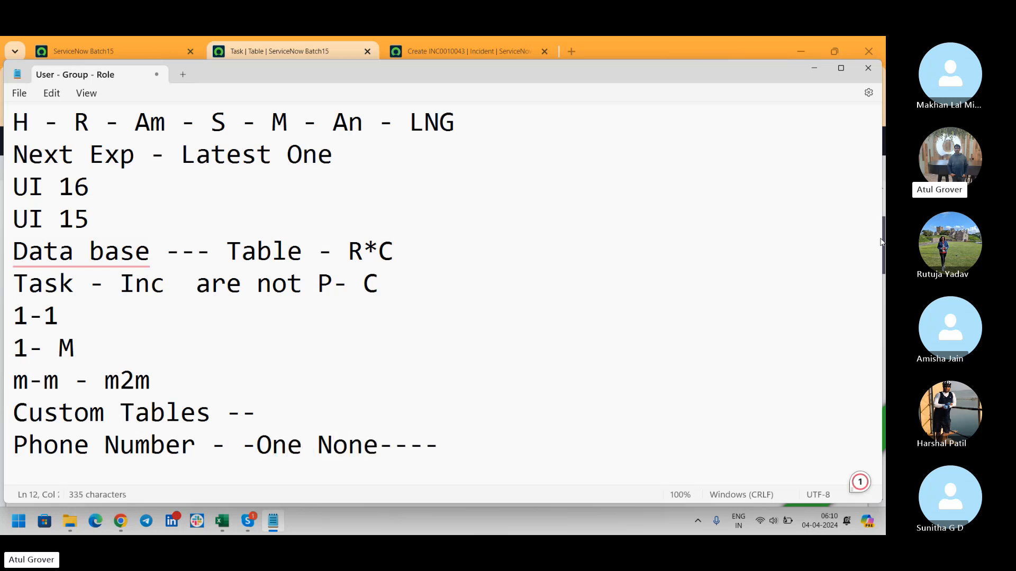
pyautogui.press('BackSpace')
pyautogui.press('BackSpace')
pyautogui.press('BackSpace')
pyautogui.press('BackSpace')
pyautogui.press('BackSpace')
pyautogui.press('BackSpace')
pyautogui.press('BackSpace')
pyautogui.press('BackSpace')
pyautogui.press('BackSpace')
pyautogui.press('BackSpace')
pyautogui.press('BackSpace')
pyautogui.press('BackSpace')
pyautogui.press('BackSpace')
pyautogui.press('BackSpace')
pyautogui.press('BackSpace')
pyautogui.press('BackSpace')
pyautogui.press('BackSpace')
pyautogui.press('BackSpace')
pyautogui.press('BackSpace')
pyautogui.press('BackSpace')
pyautogui.press('BackSpace')
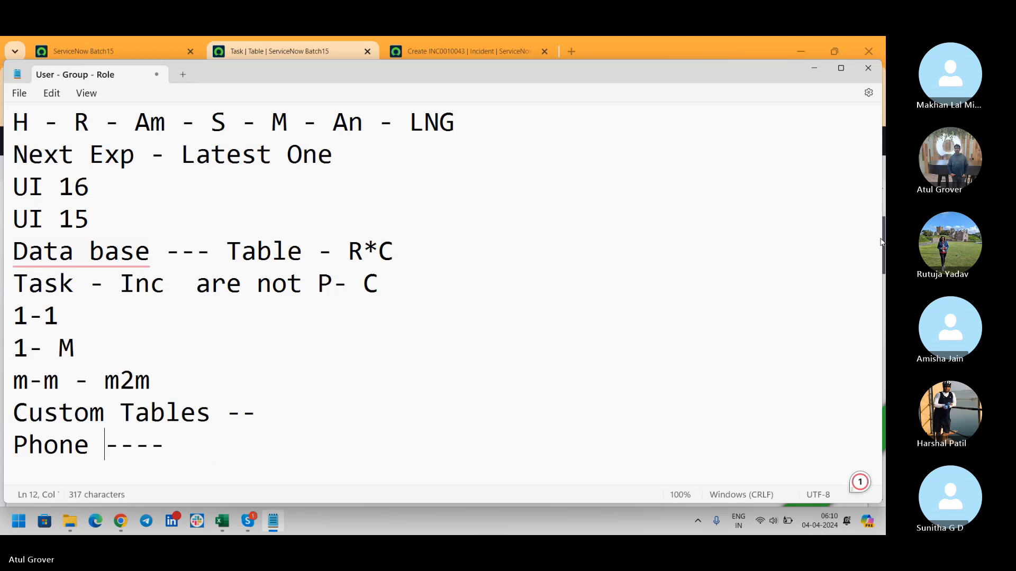
pyautogui.press('BackSpace')
pyautogui.press('BackSpace')
pyautogui.press('BackSpace')
pyautogui.write('Gend')
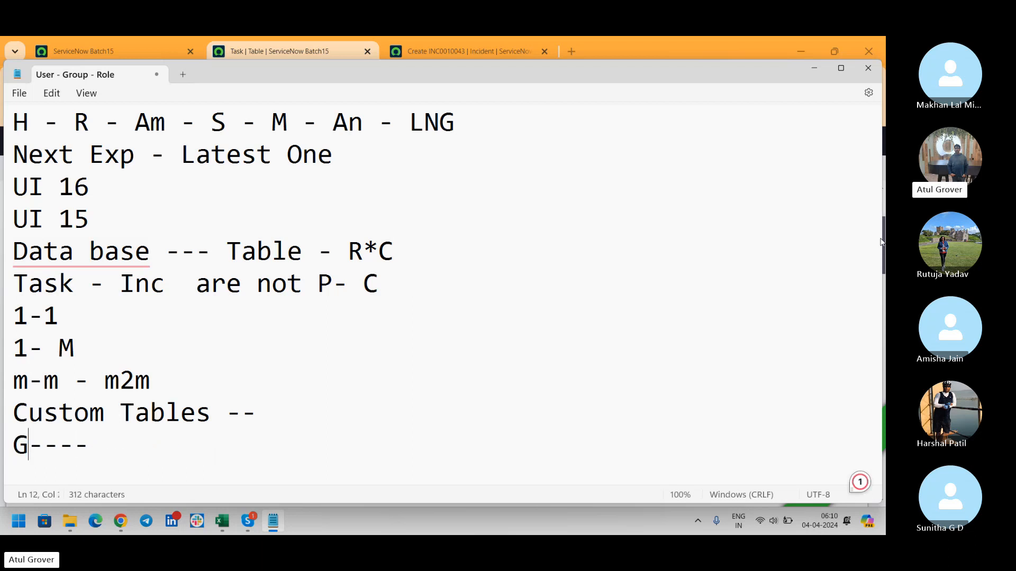
pyautogui.write('er')
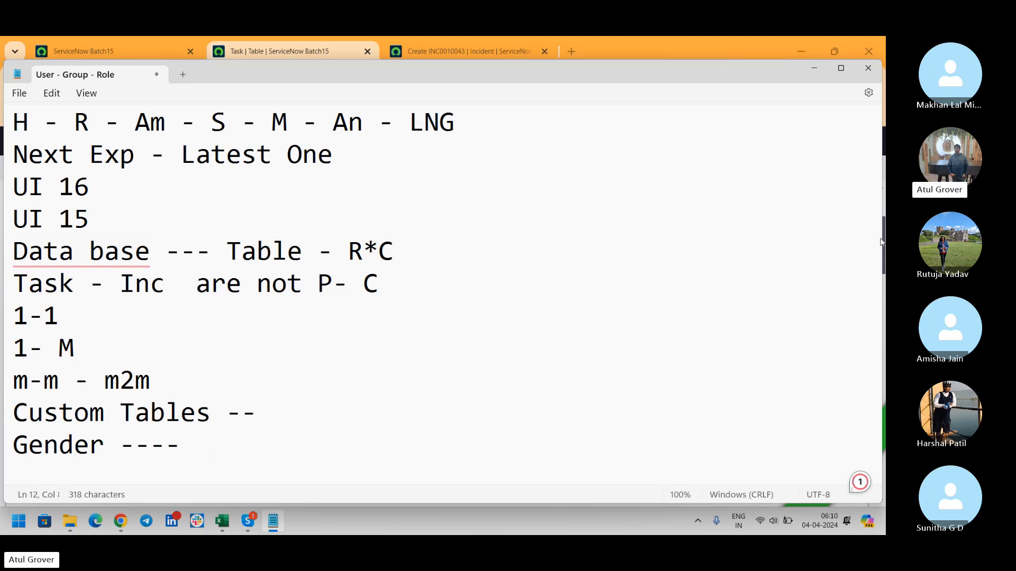
pyautogui.write('Bcom ')
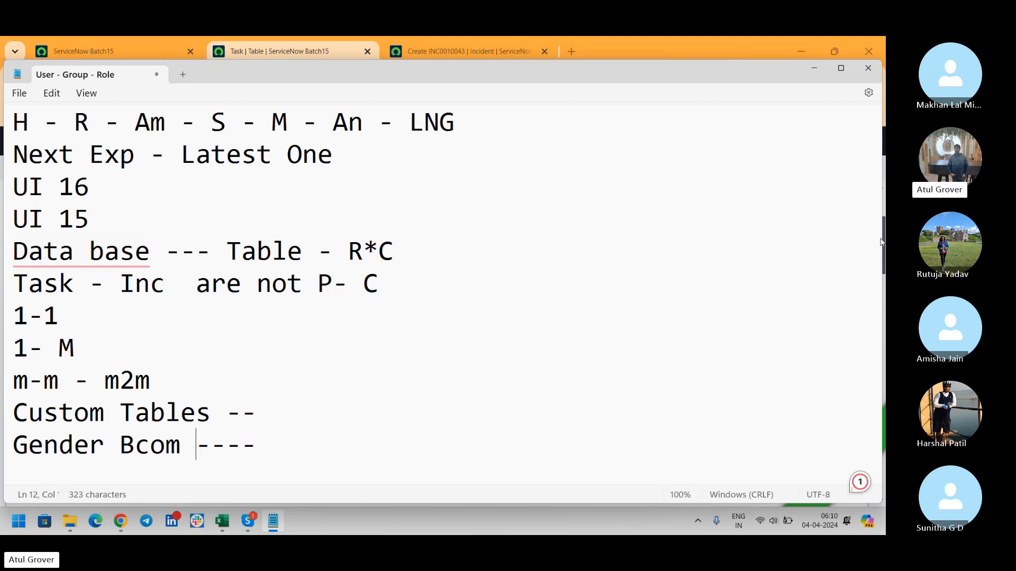
pyautogui.write('Mcom')
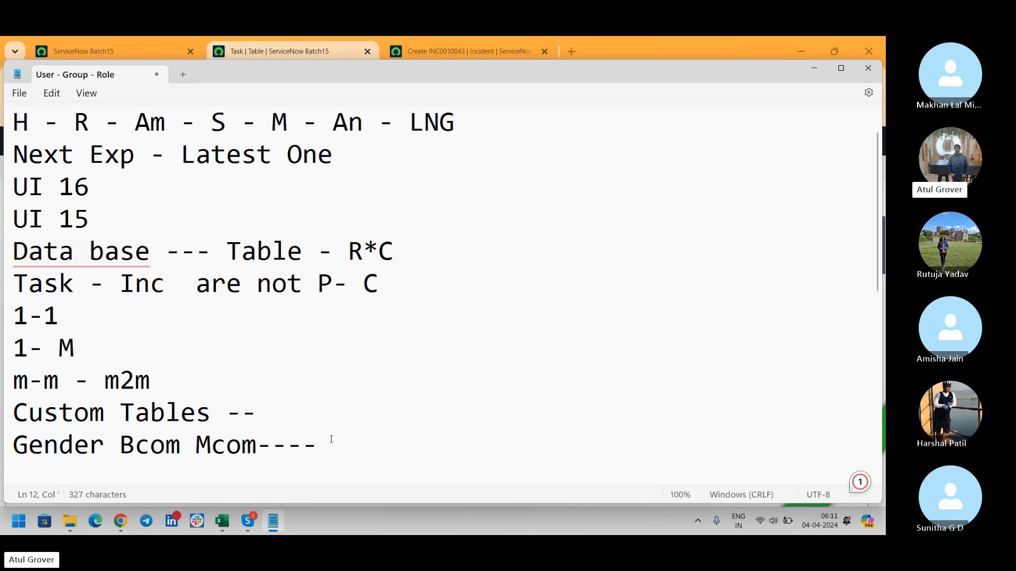
# - Add a 'phone' line with a sample number under Gender, then switch back to the Task columns
pyautogui.press('Return')
pyautogui.write('phone')
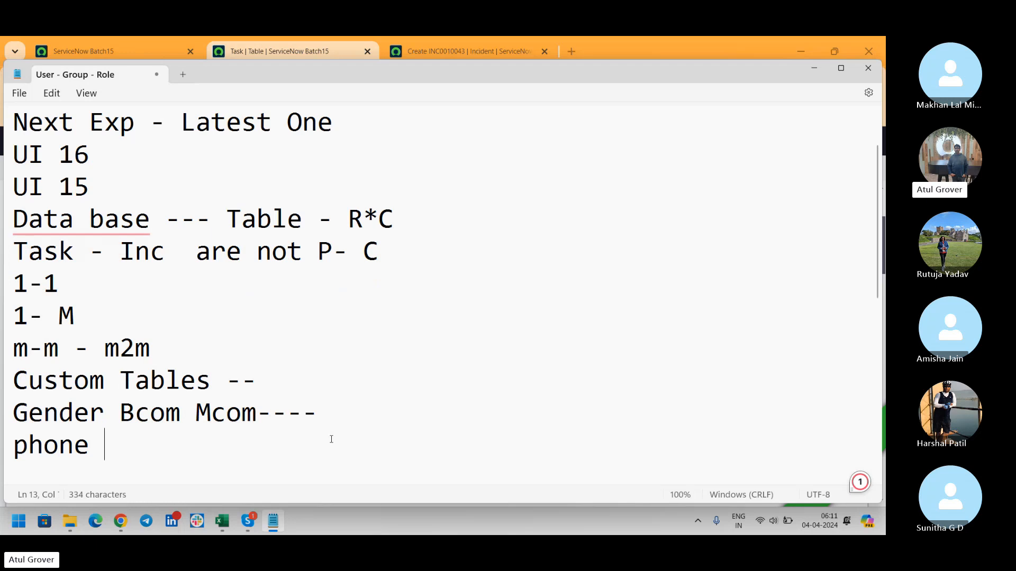
pyautogui.write(' +91356478')
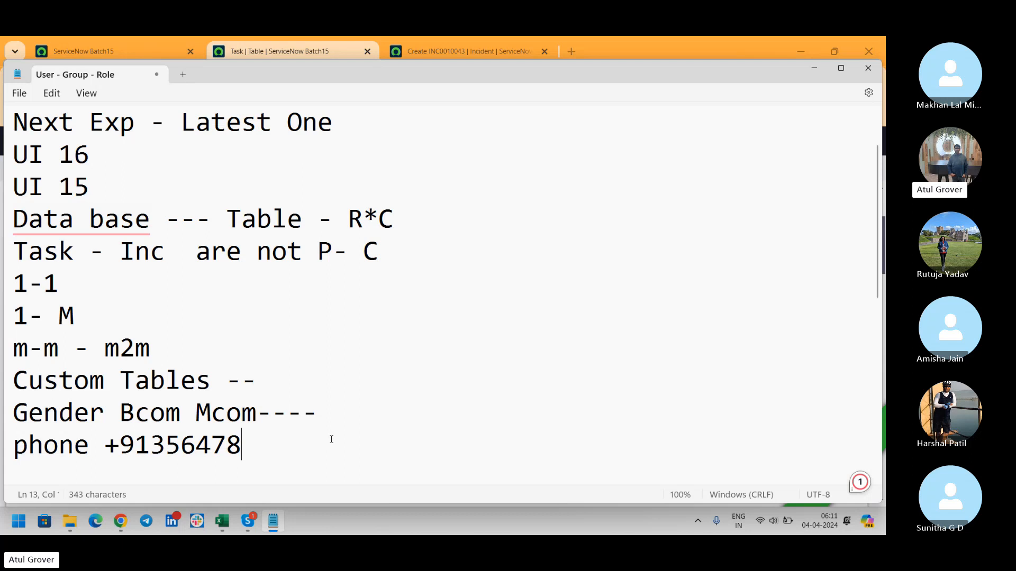
pyautogui.hotkey('alt', 'Tab')
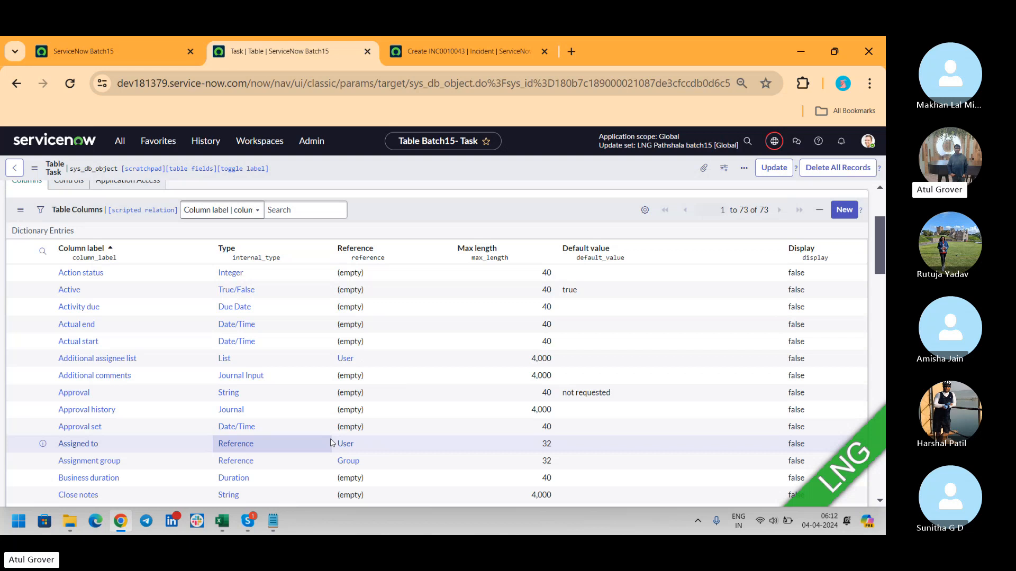
pyautogui.hotkey('alt', 'Tab')
pyautogui.press('Tab')
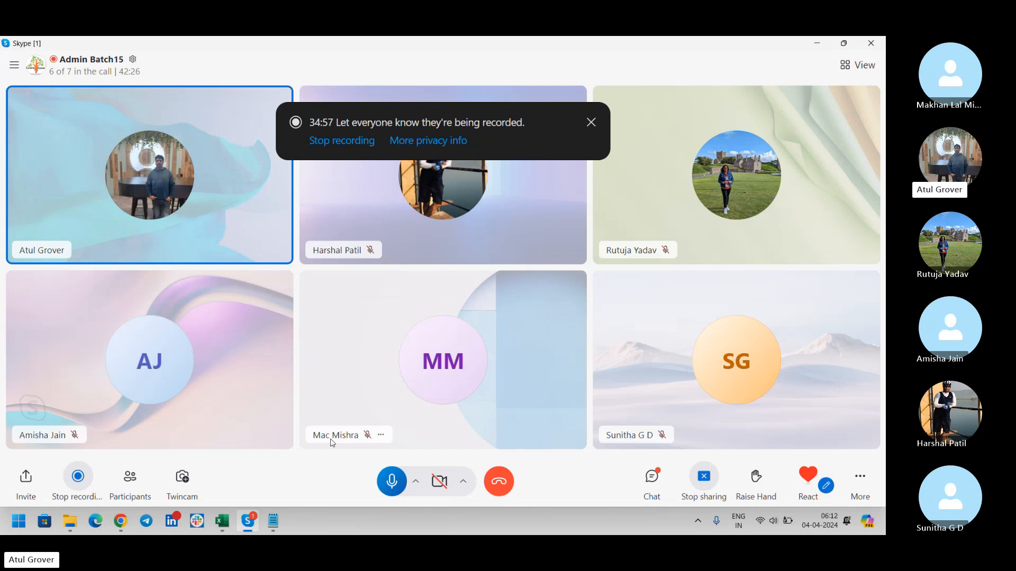
pyautogui.hotkey('alt', 'Tab')
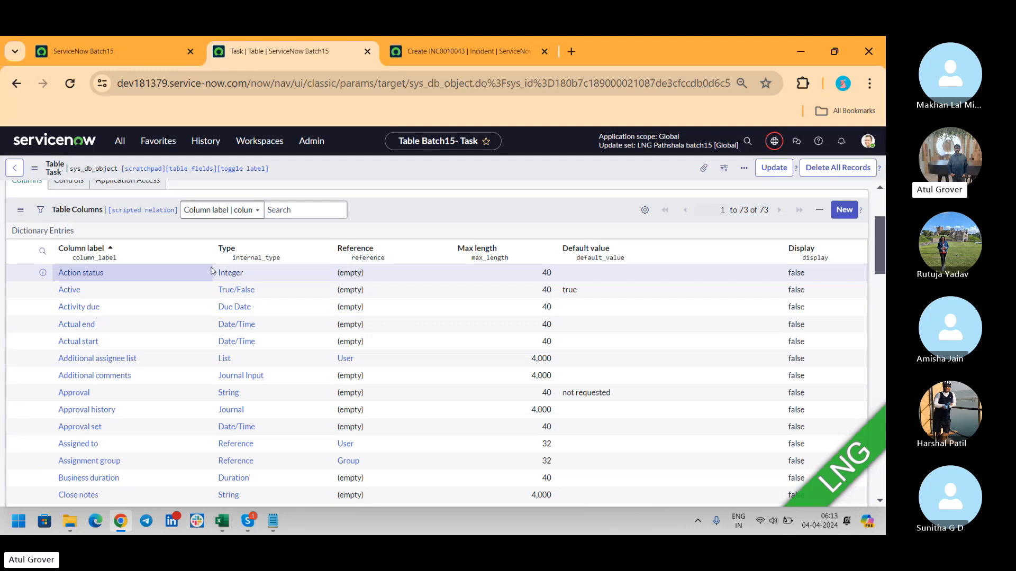
# - Alternate between the Skype call and the browser, ending on the Task table's 73-column list
pyautogui.hotkey('alt', 'Tab')
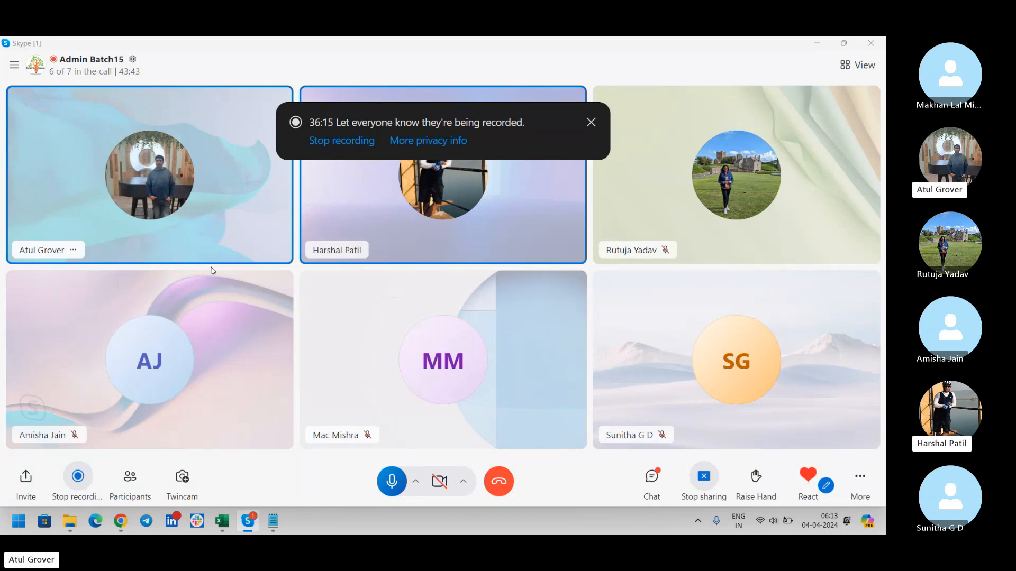
pyautogui.hotkey('alt', 'Tab')
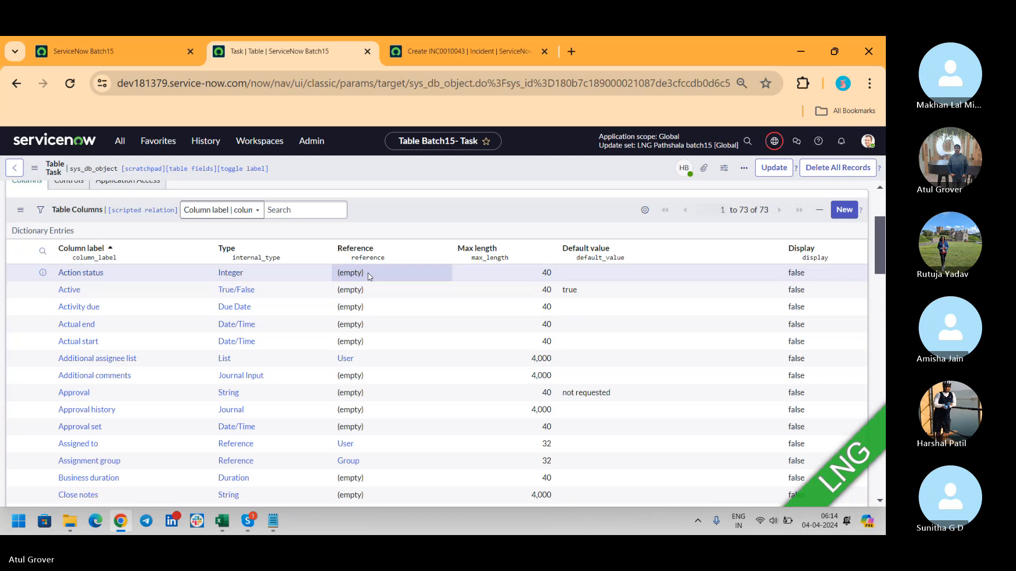
pyautogui.hotkey('alt', 'Tab')
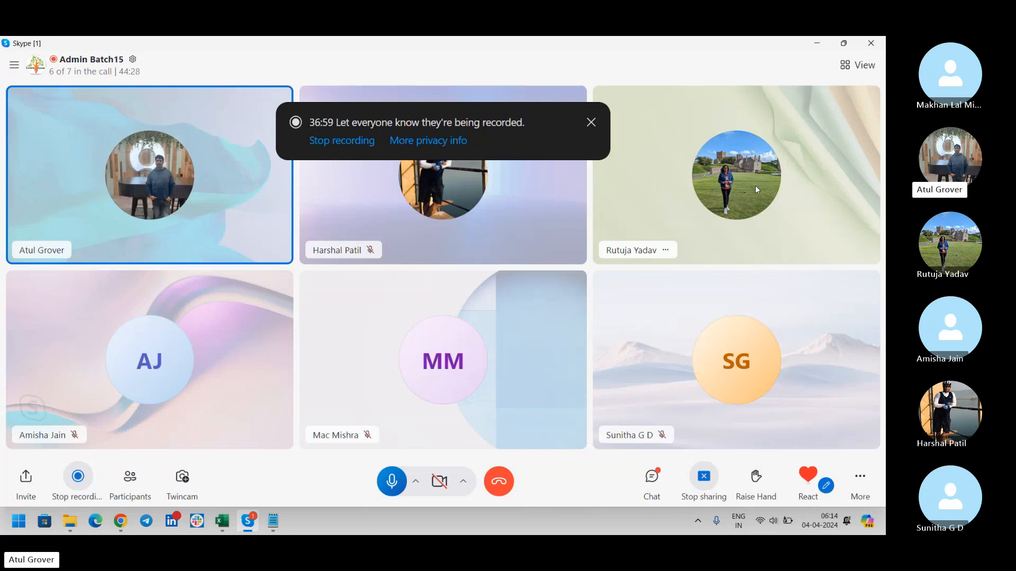
pyautogui.hotkey('alt', 'Tab')
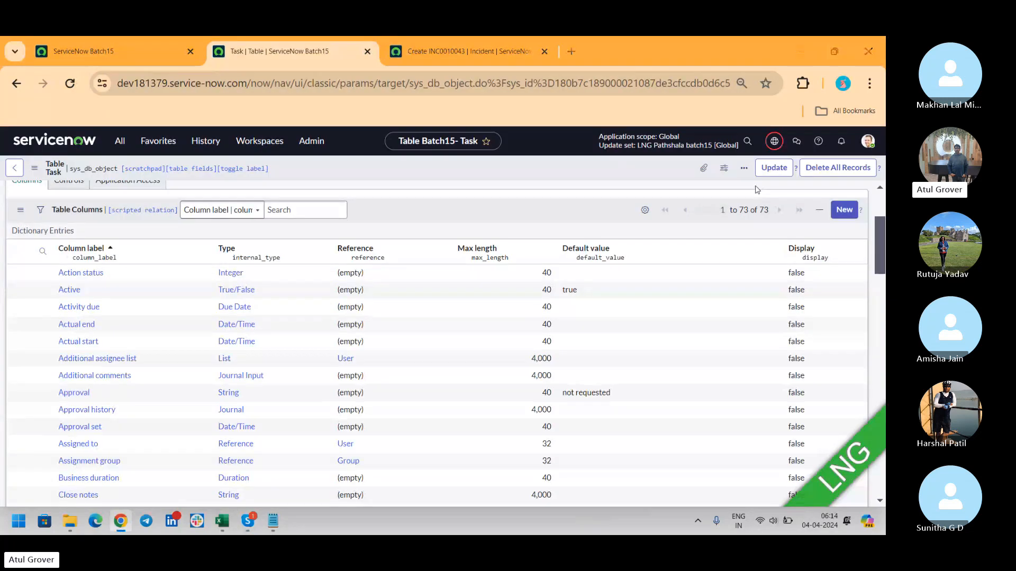
pyautogui.hotkey('alt', 'Tab')
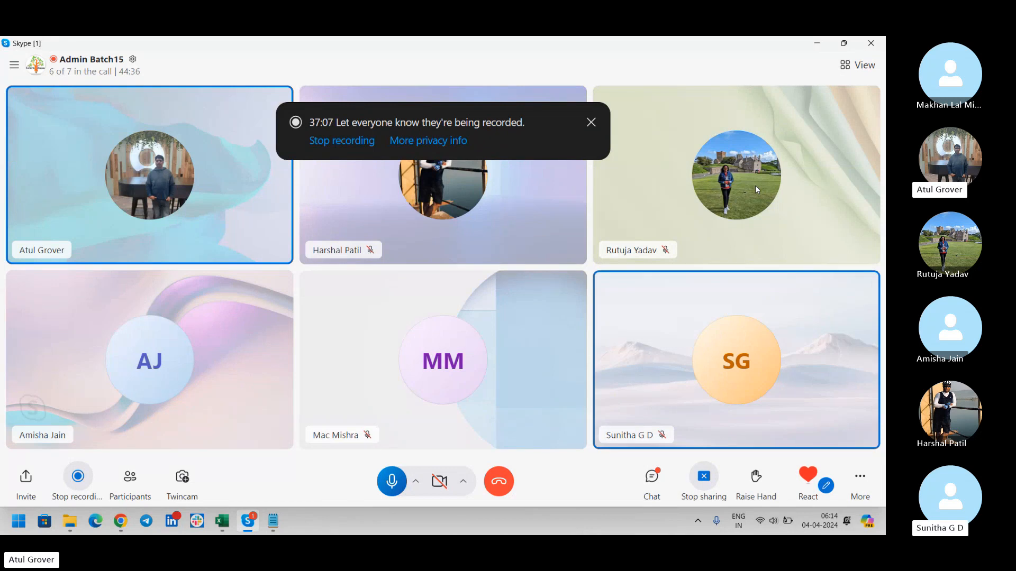
pyautogui.hotkey('alt', 'Tab')
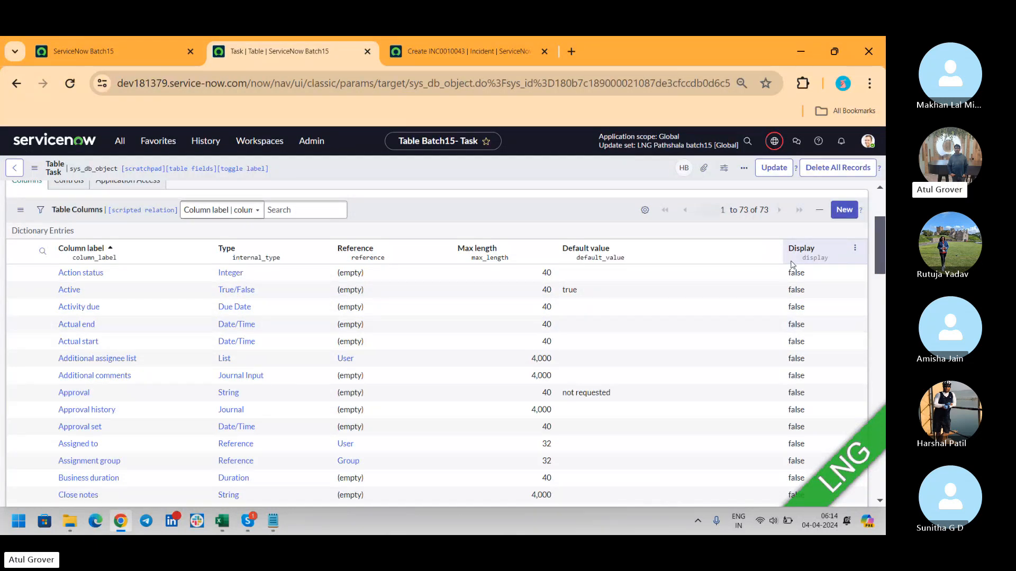
# - Filter System Definition > Tables by 'inci' and open Incident, highlighting its 108-column count
pyautogui.click(22, 172)
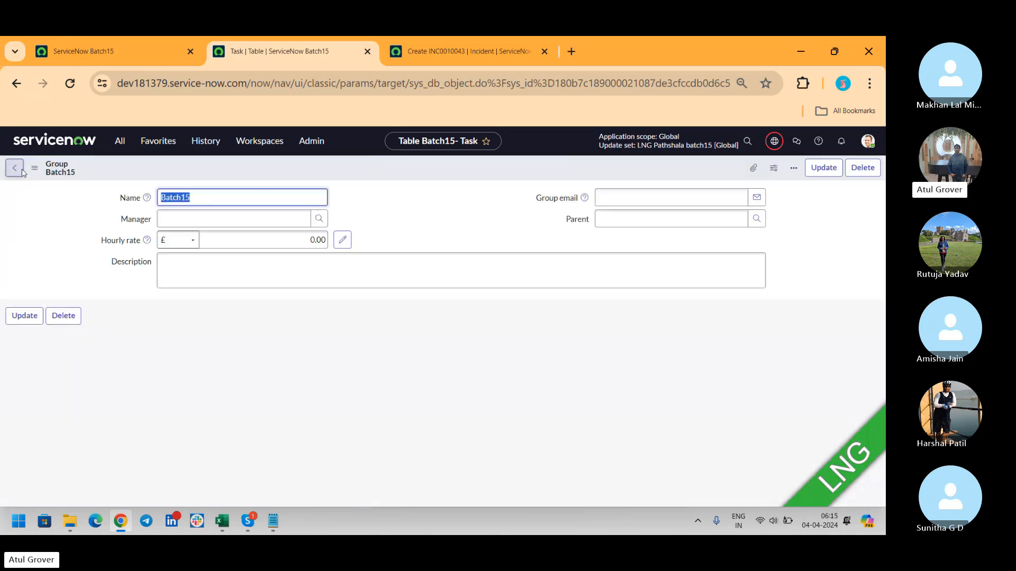
pyautogui.click(122, 140)
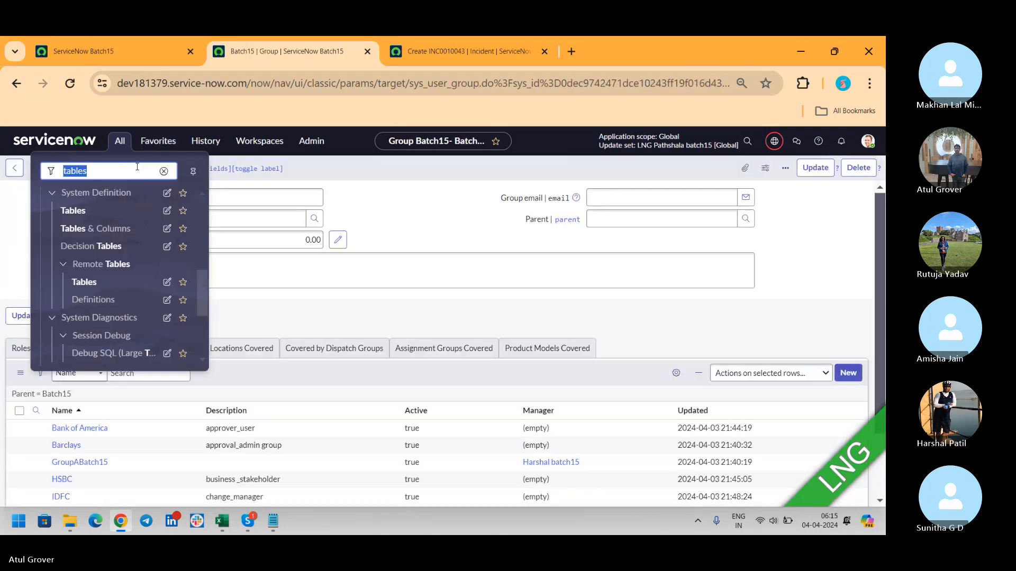
pyautogui.click(74, 210)
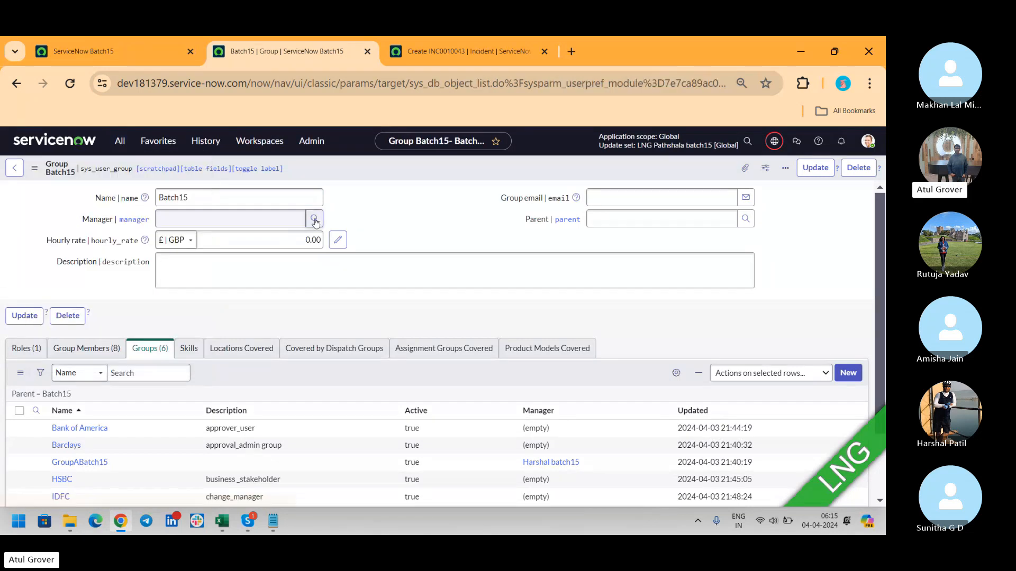
pyautogui.click(300, 231)
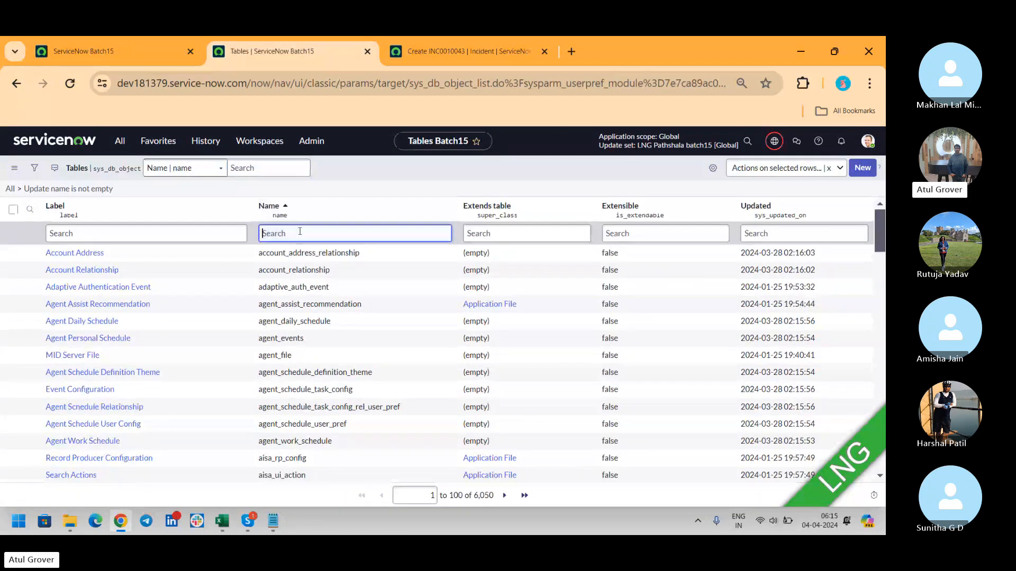
pyautogui.write('inci')
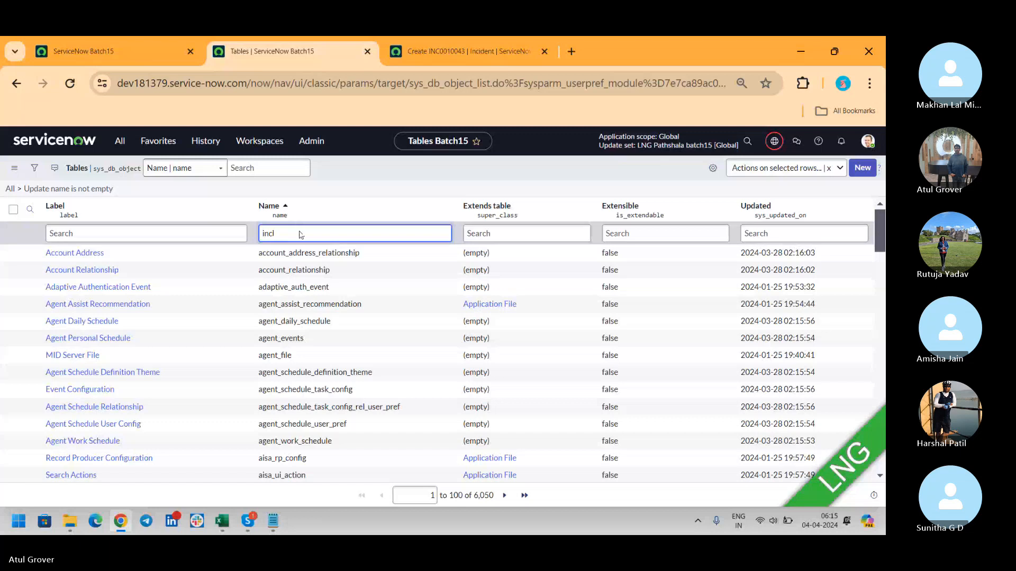
pyautogui.press('Return')
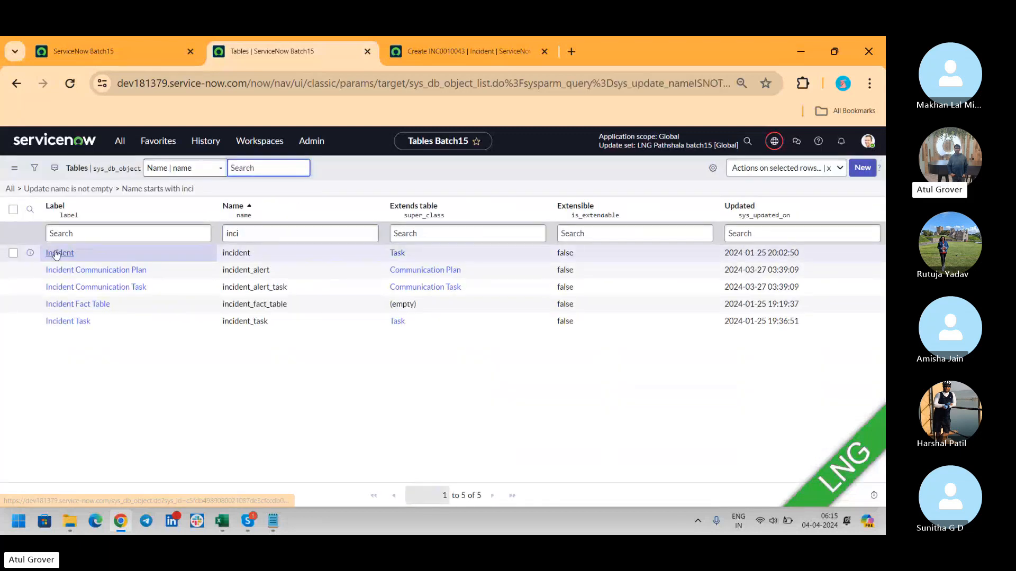
pyautogui.click(57, 253)
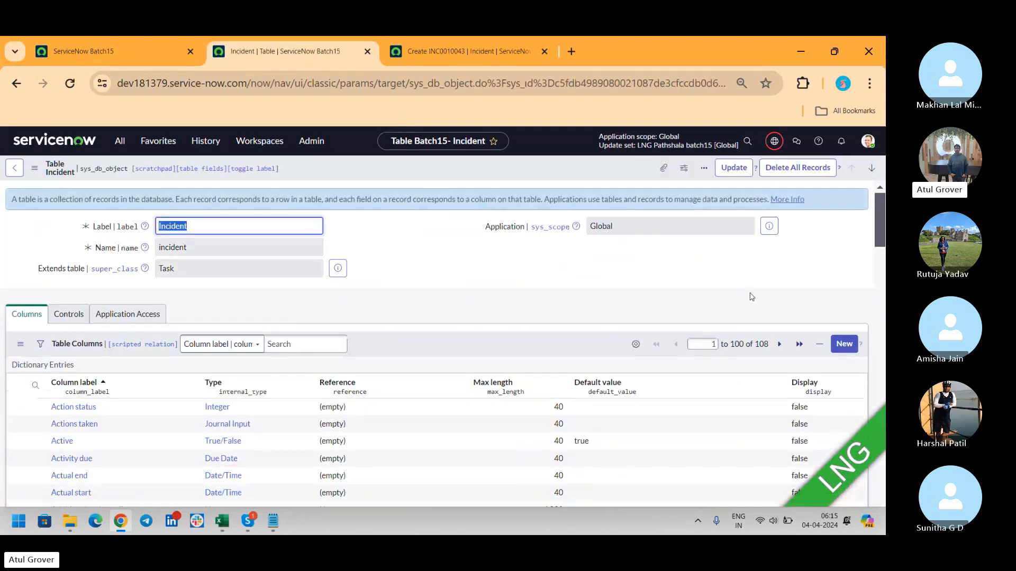
pyautogui.moveTo(880, 218); pyautogui.dragTo(875, 239)
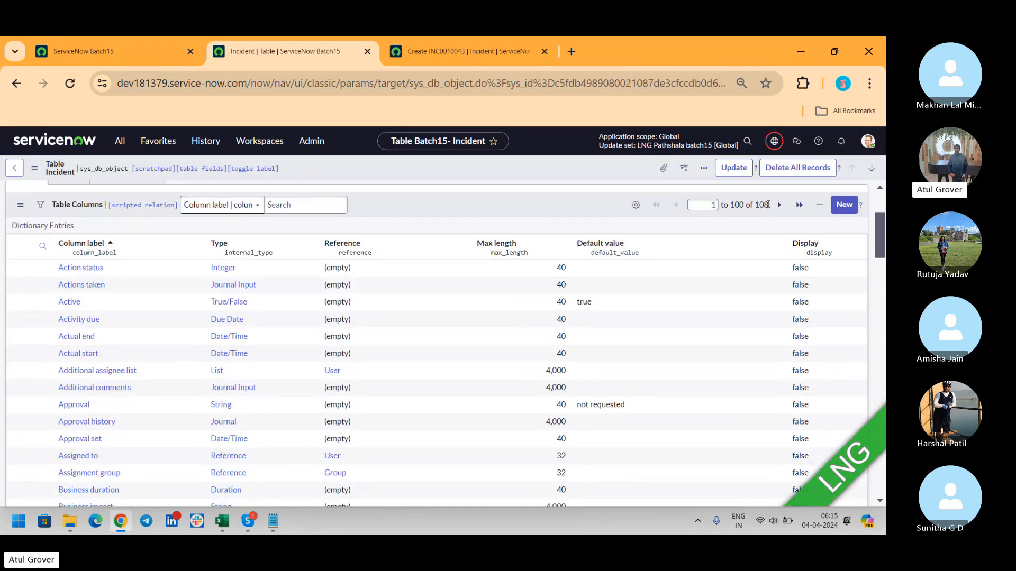
pyautogui.moveTo(769, 206); pyautogui.dragTo(732, 206)
# - Add a Table column below Type to Incident's column list and sort the list by it
pyautogui.click(635, 205)
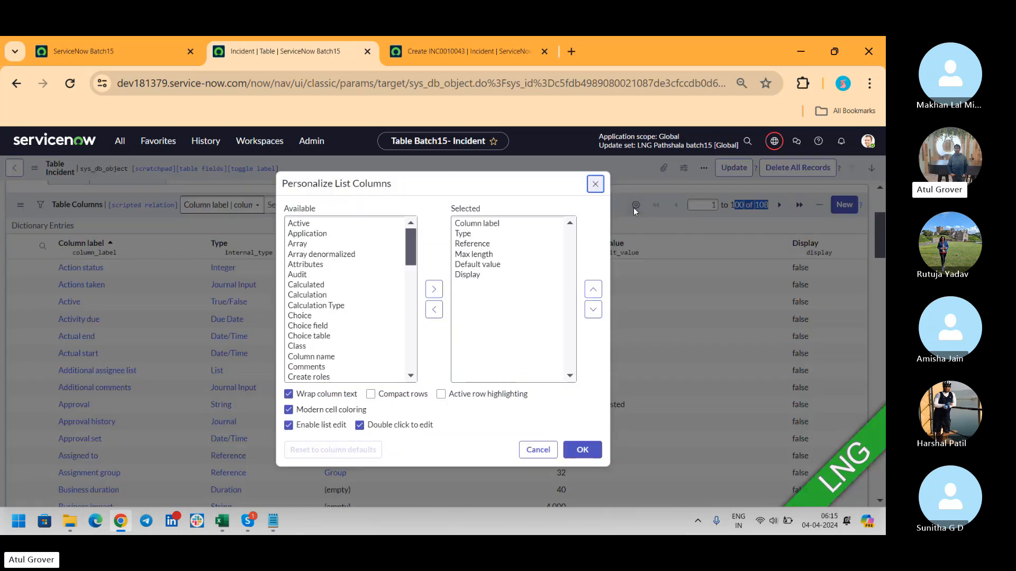
pyautogui.click(399, 255)
pyautogui.write('table')
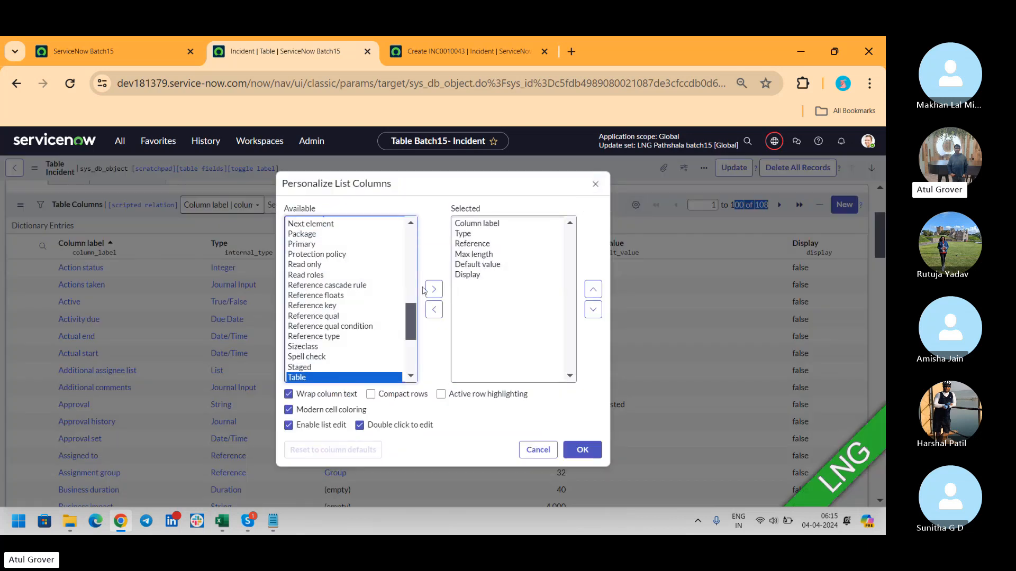
pyautogui.click(433, 288)
pyautogui.click(593, 289)
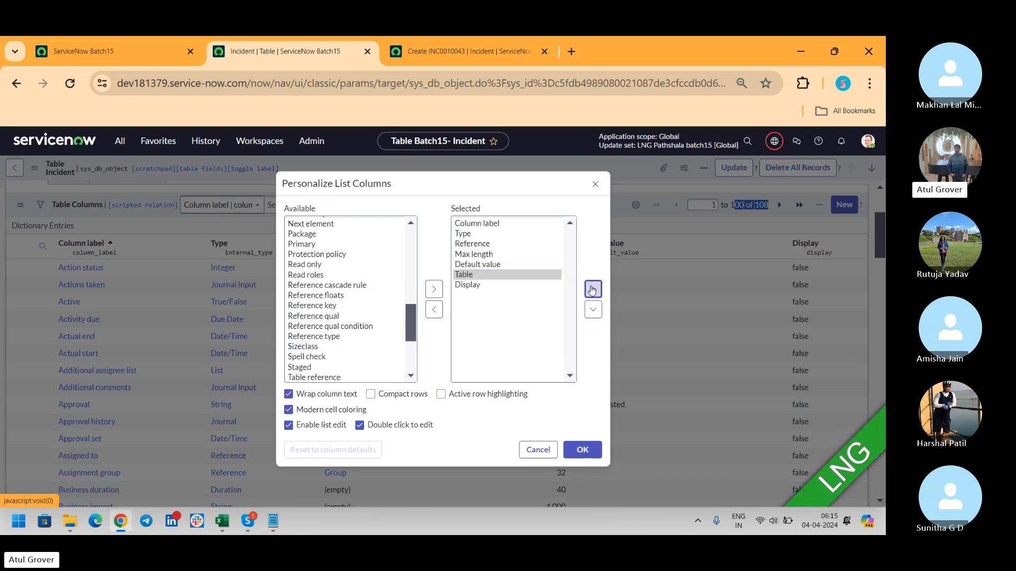
pyautogui.click(592, 289)
pyautogui.click(593, 289)
pyautogui.click(593, 289)
pyautogui.click(584, 450)
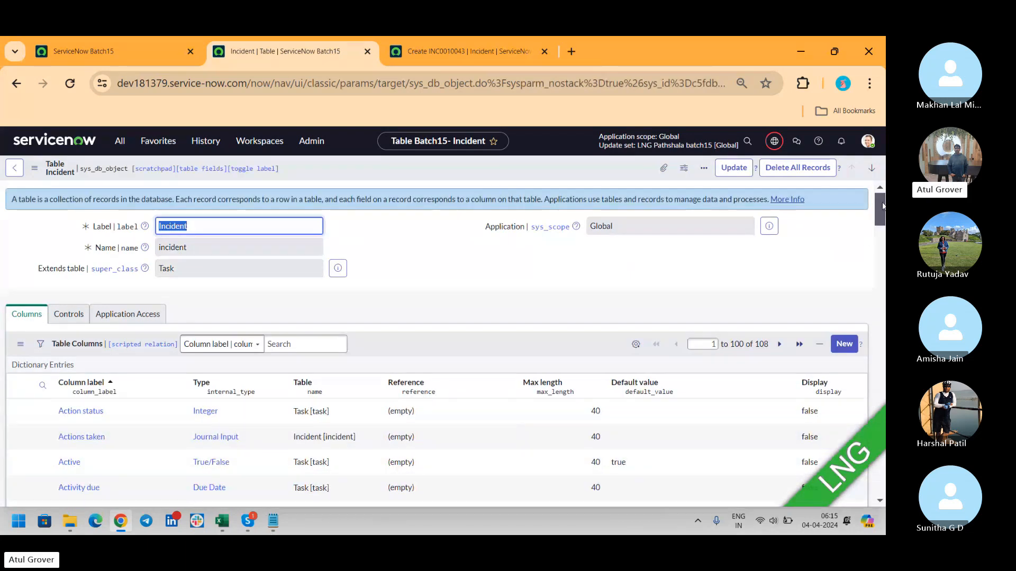
pyautogui.scroll(-3, 882, 206)
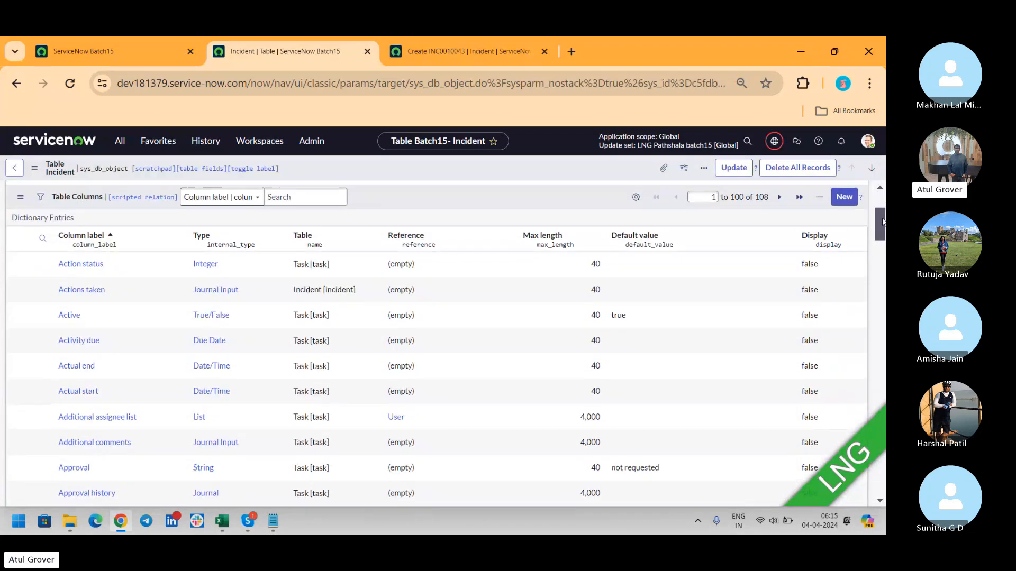
pyautogui.click(299, 236)
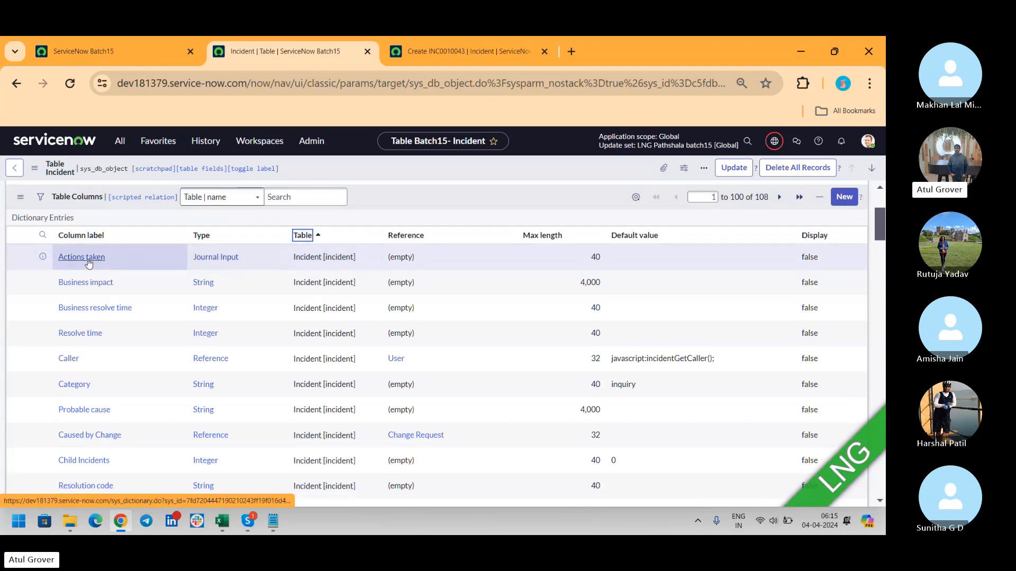
pyautogui.scroll(-2, 95, 288)
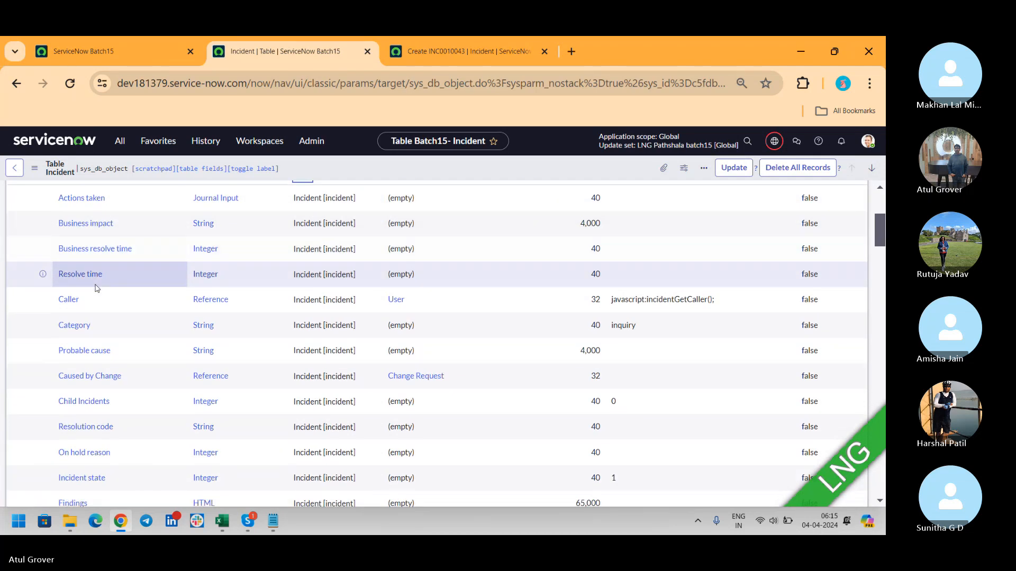
pyautogui.scroll(-6, 96, 288)
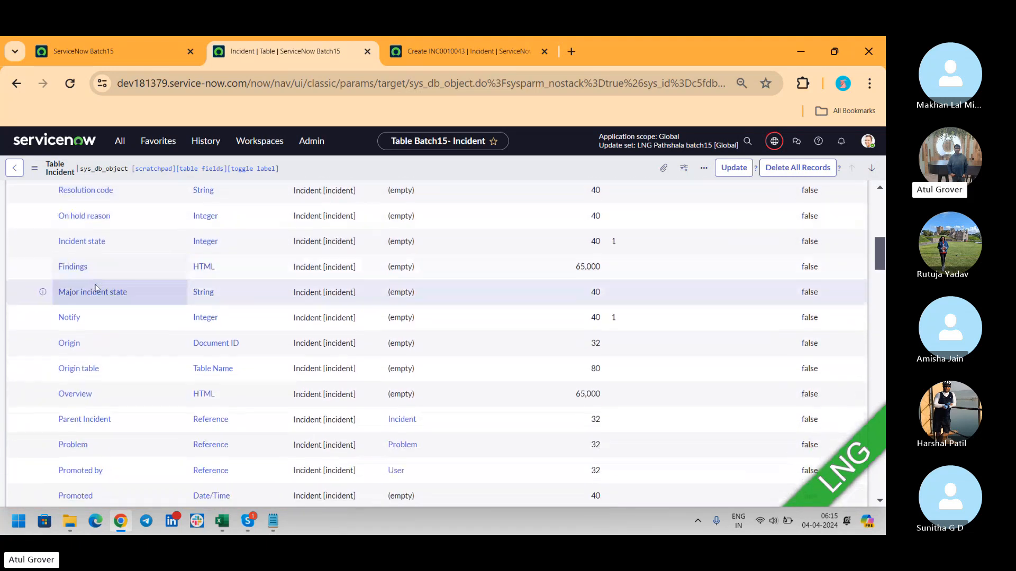
pyautogui.scroll(-2, 97, 289)
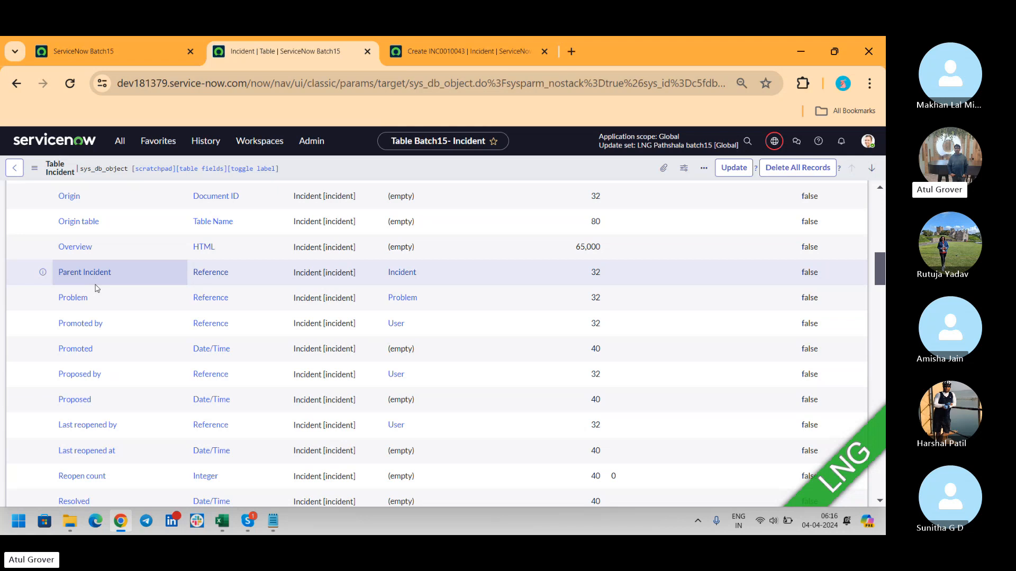
pyautogui.scroll(-6, 97, 288)
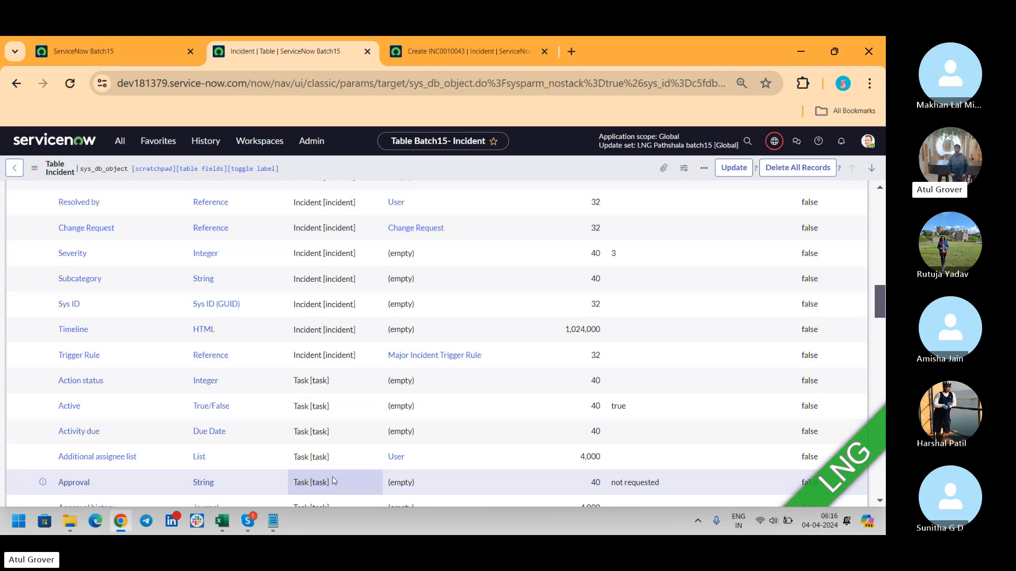
# - Switch from the Incident table in Chrome to the Skype call window
pyautogui.hotkey('alt', 'Tab')
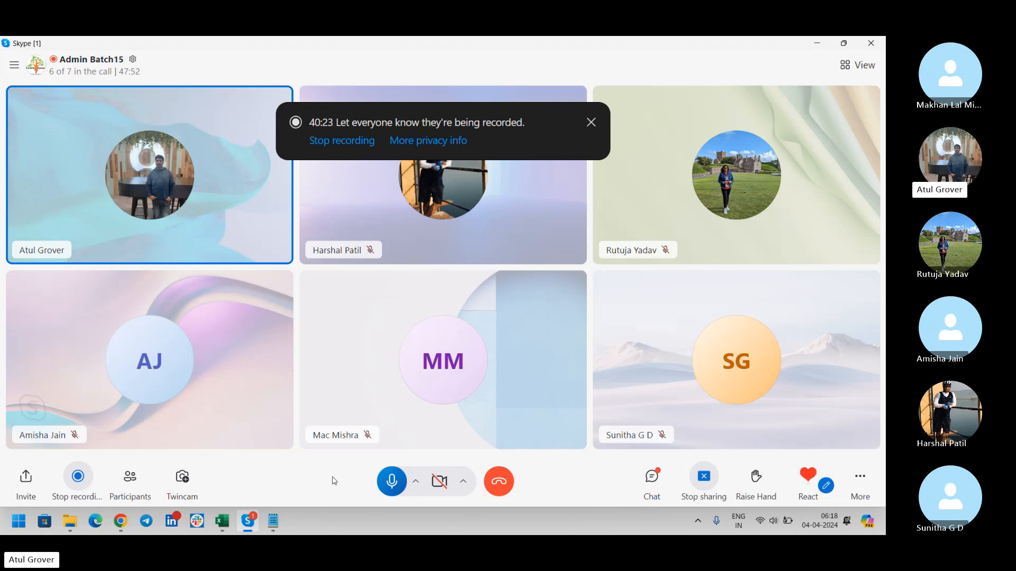
pyautogui.hotkey('alt', 'Tab')
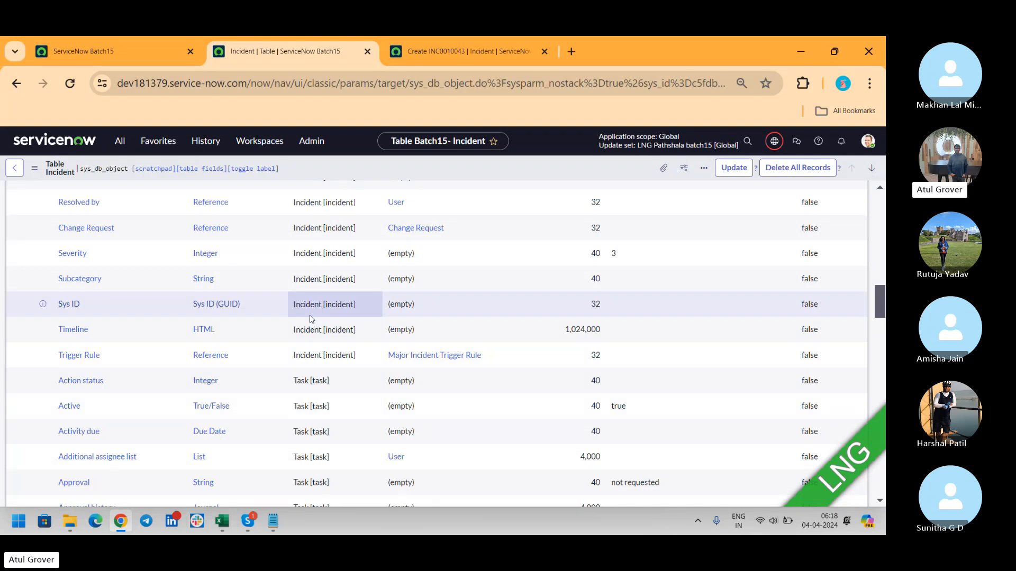
pyautogui.hotkey('alt', 'Tab')
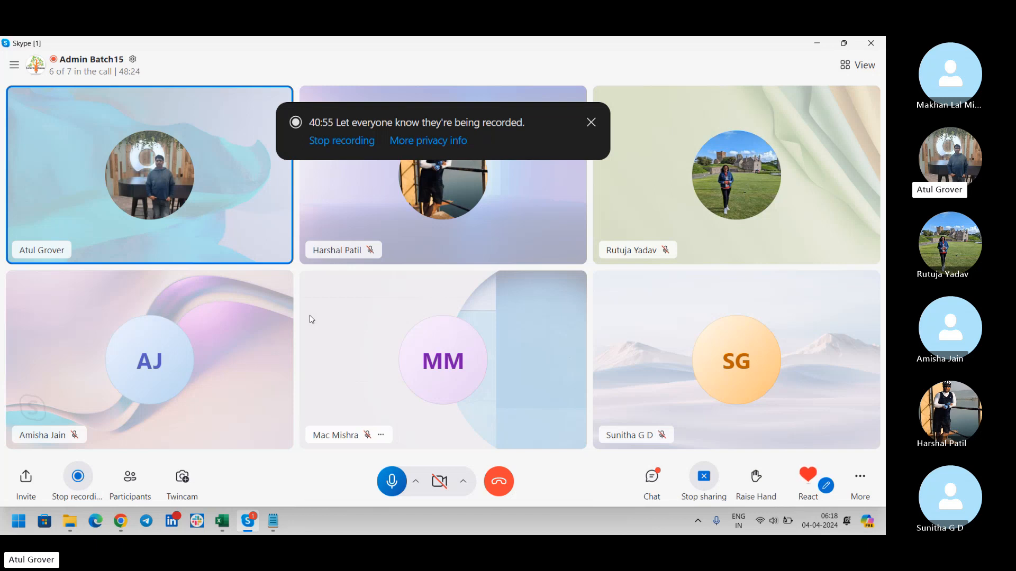
pyautogui.hotkey('alt', 'Tab')
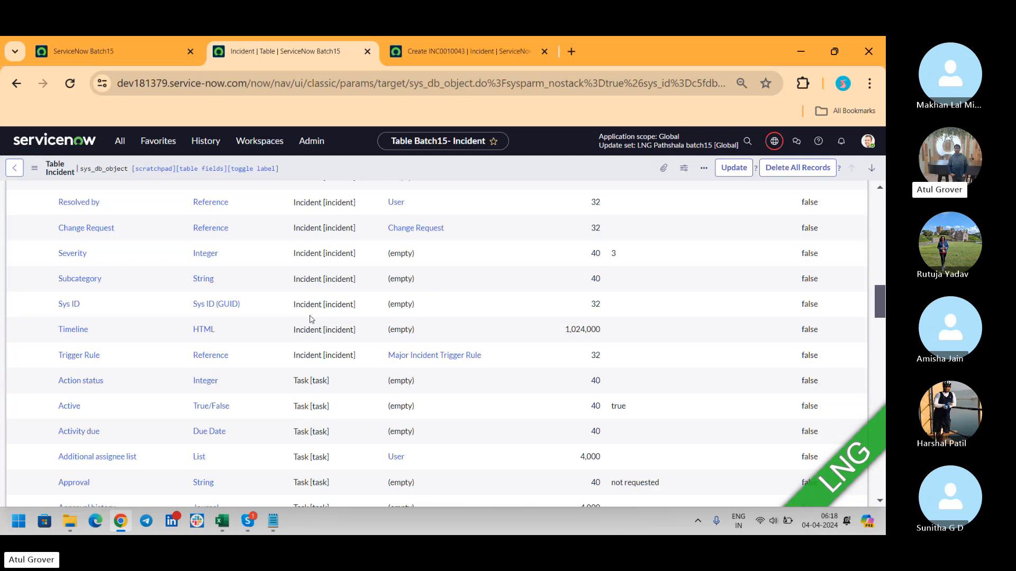
pyautogui.hotkey('alt', 'Tab')
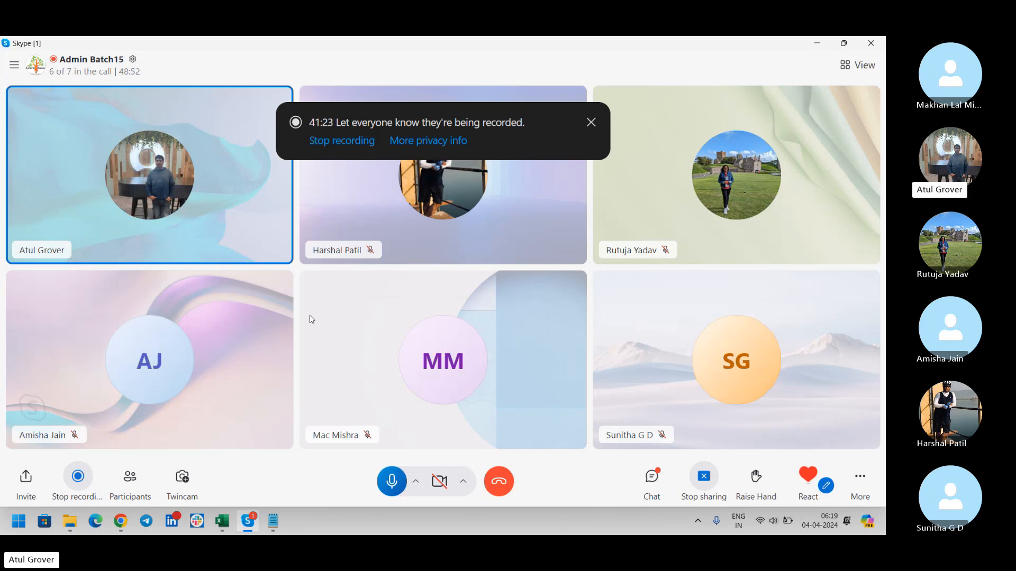
pyautogui.hotkey('alt', 'Tab')
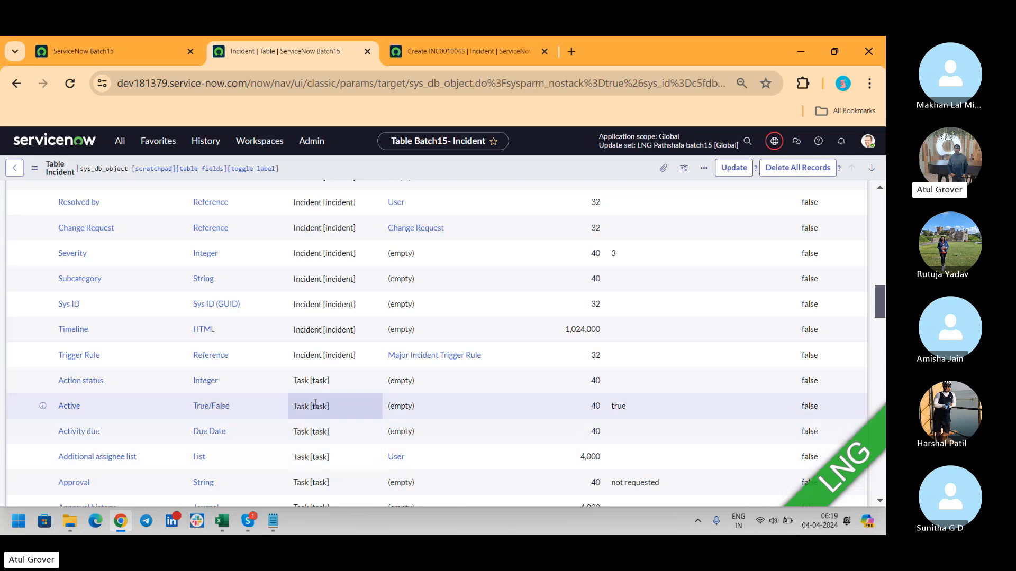
pyautogui.hotkey('alt', 'Tab')
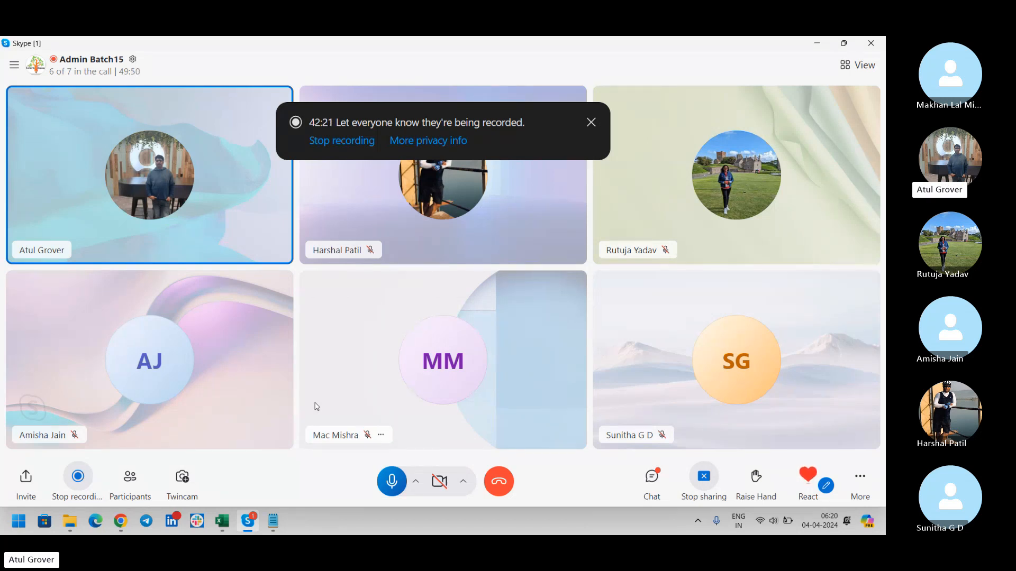
pyautogui.hotkey('alt', 'Tab')
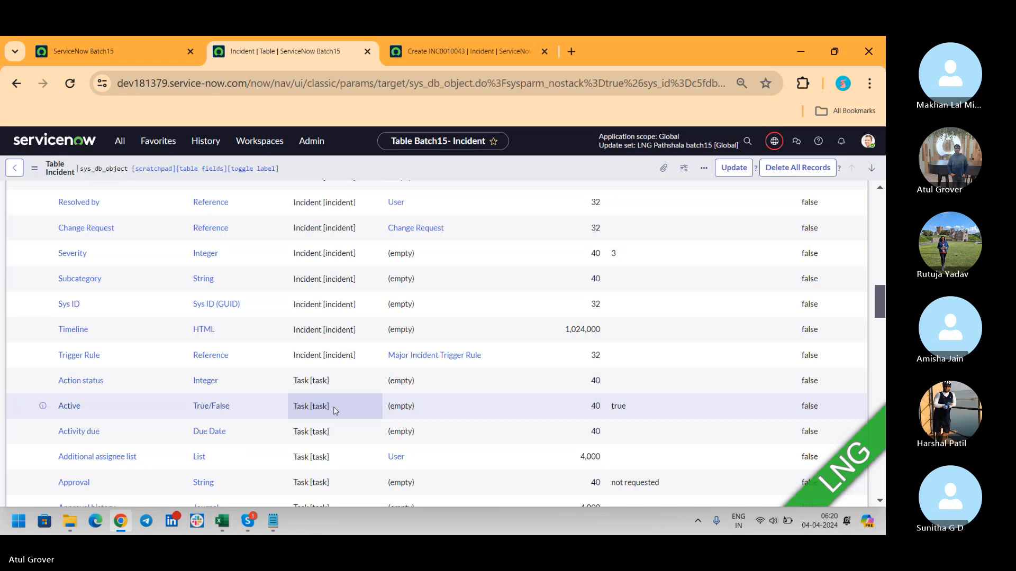
pyautogui.hotkey('alt', 'Tab')
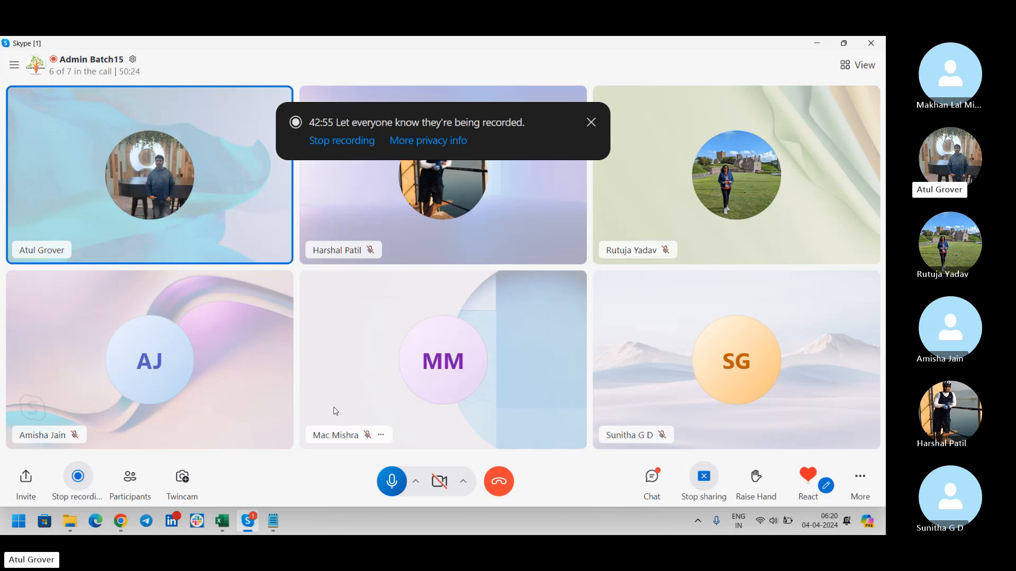
pyautogui.hotkey('alt', 'Tab')
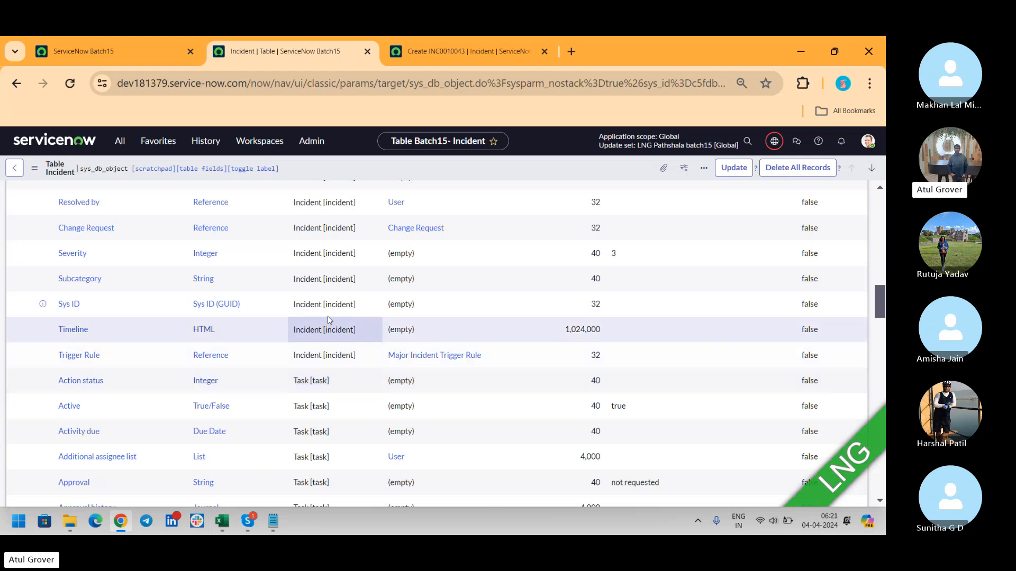
pyautogui.hotkey('alt', 'Tab')
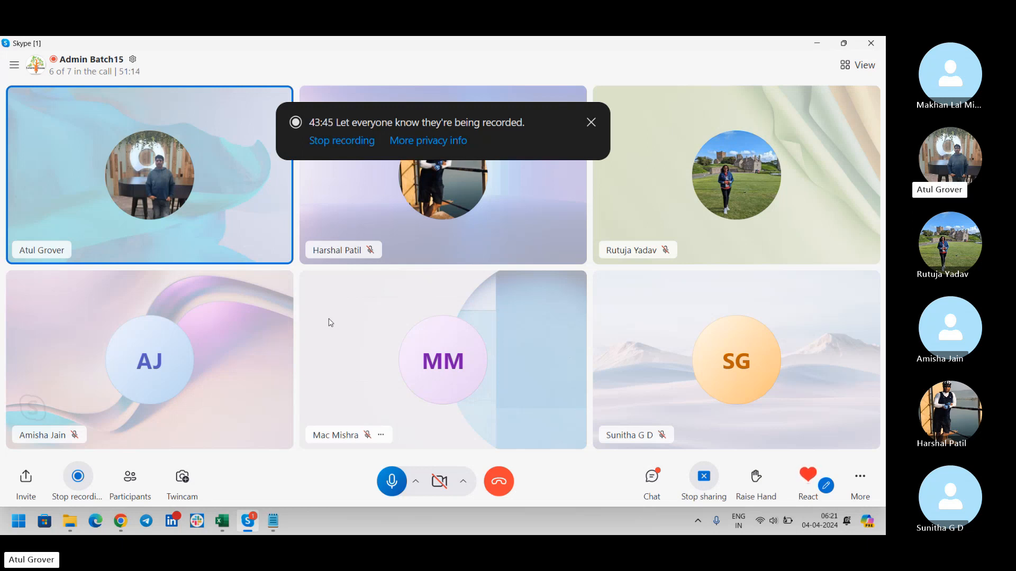
pyautogui.hotkey('alt', 'Tab')
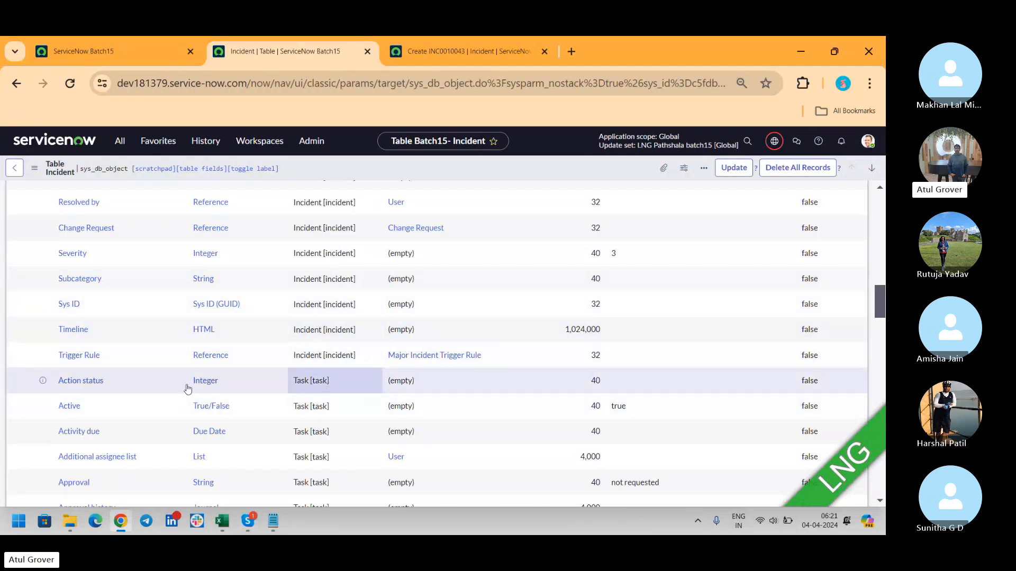
pyautogui.click(106, 382)
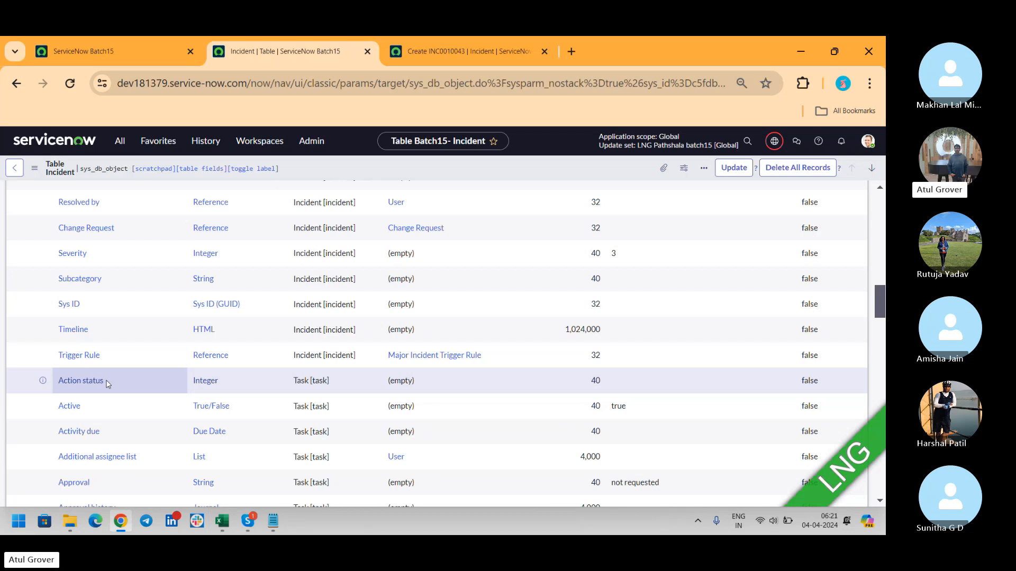
pyautogui.hotkey('alt', 'Tab')
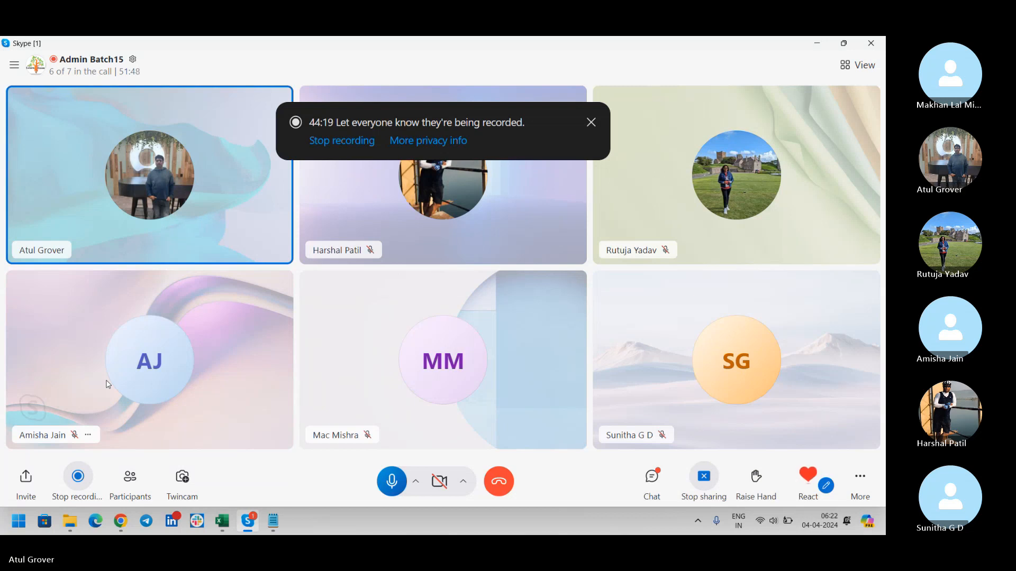
pyautogui.hotkey('alt', 'Tab')
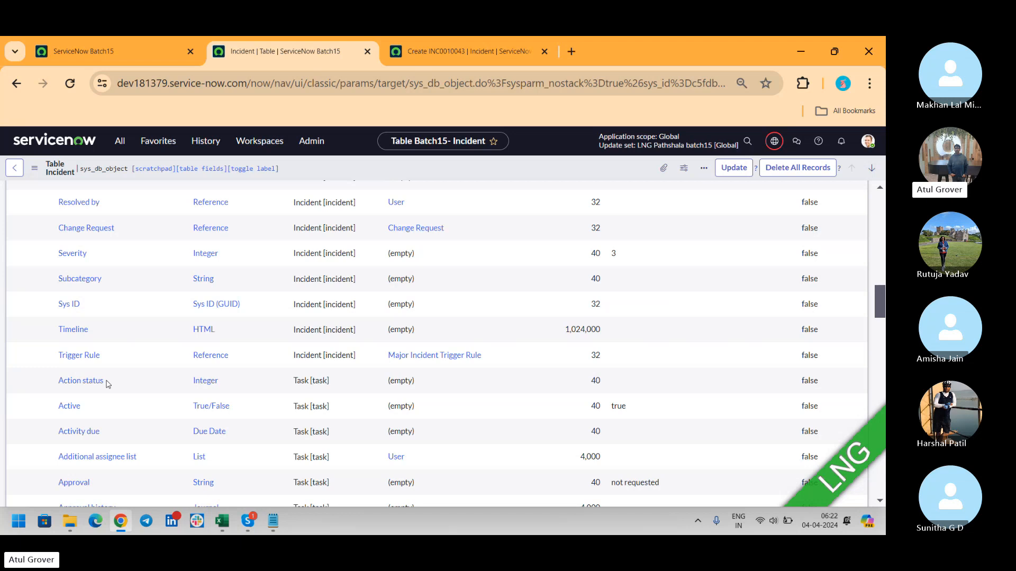
pyautogui.hotkey('alt', 'Tab')
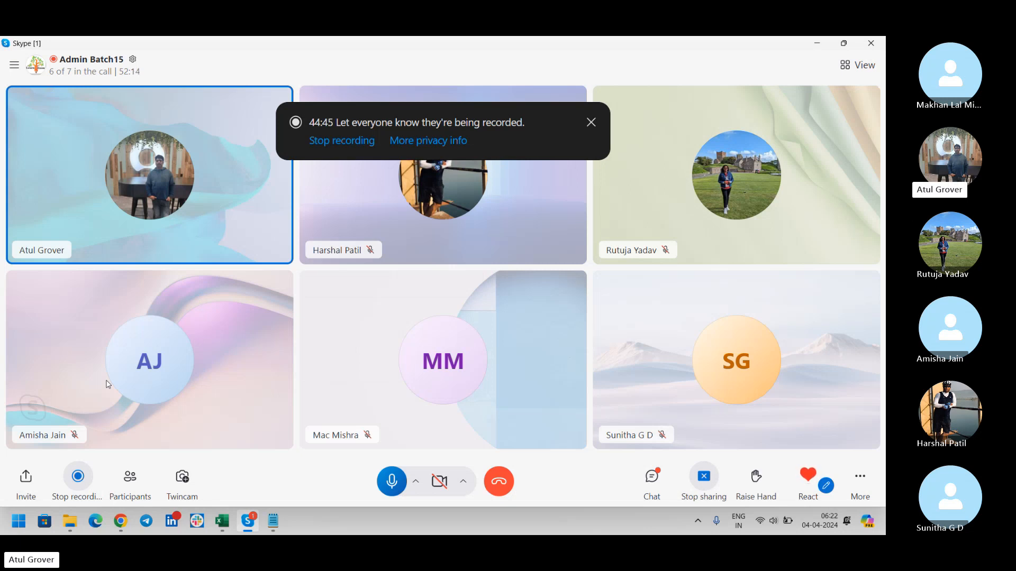
pyautogui.hotkey('alt', 'Tab')
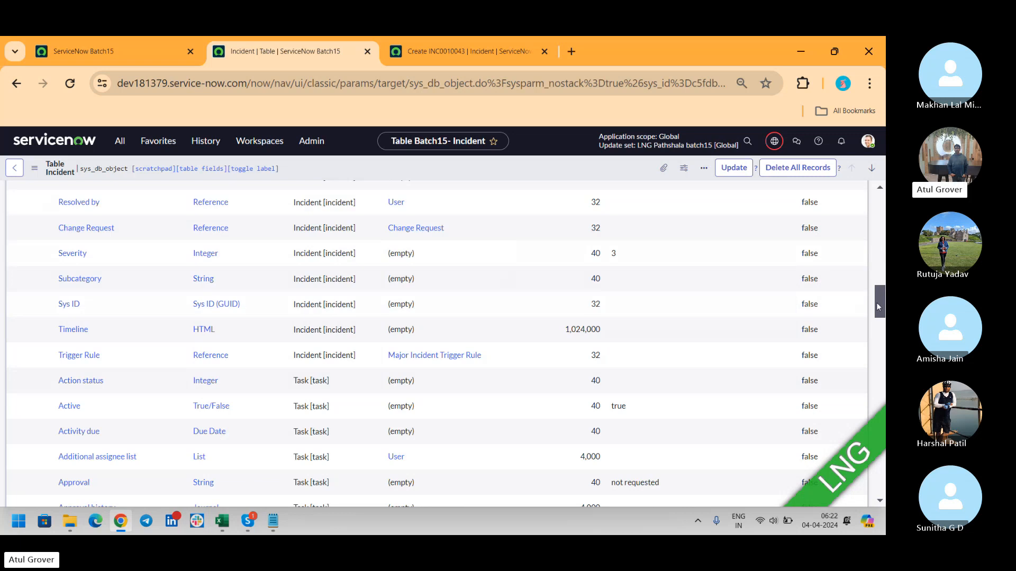
# - Open the Task record from Incident's Extends table preview and scroll through its 73 columns
pyautogui.moveTo(876, 302); pyautogui.dragTo(877, 204)
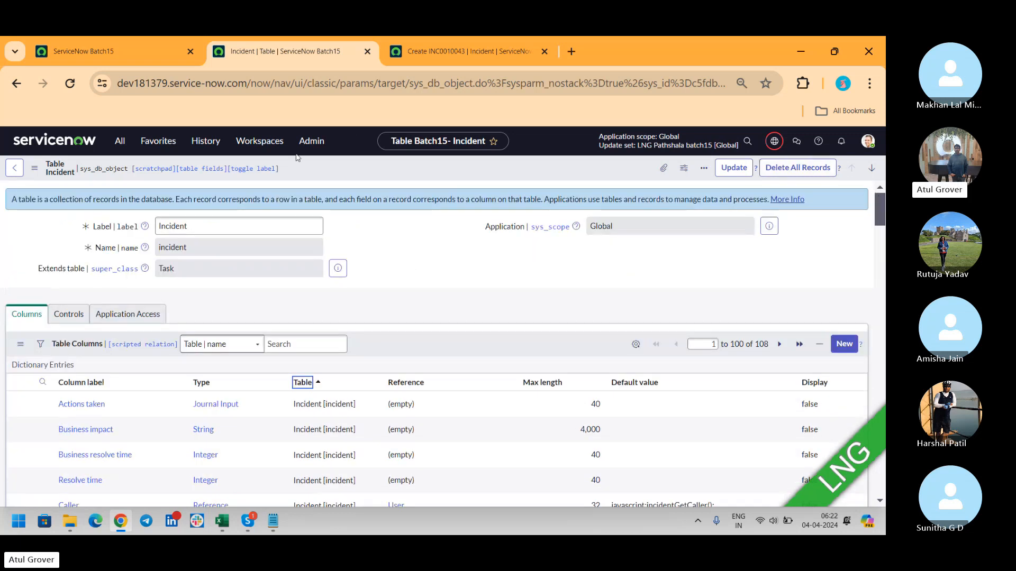
pyautogui.click(339, 269)
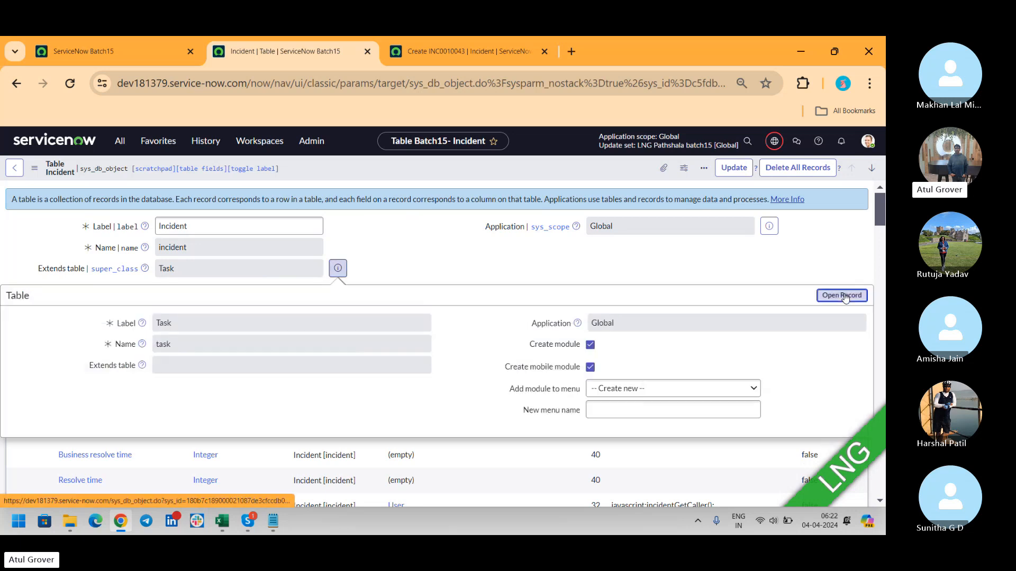
pyautogui.click(842, 295)
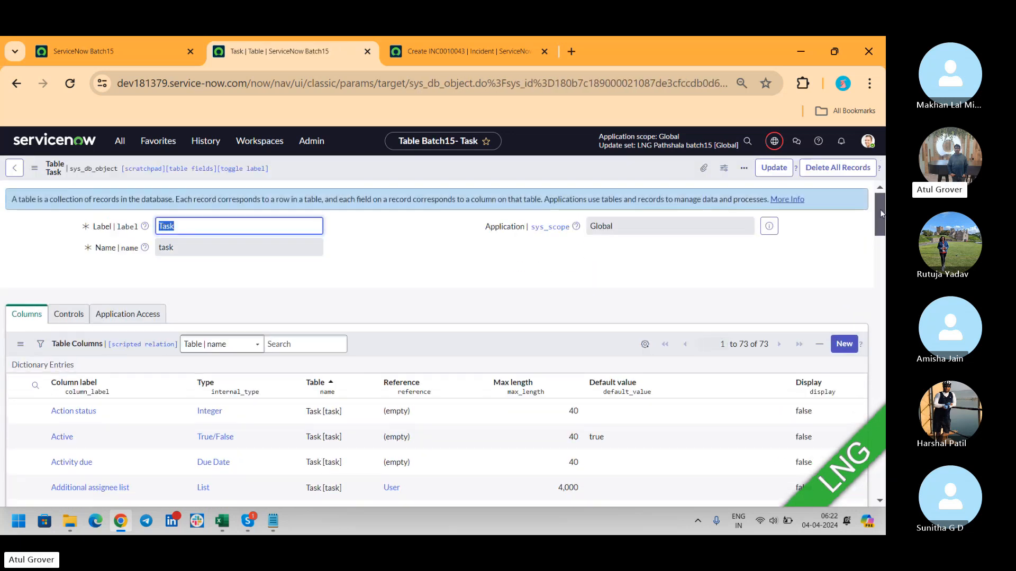
pyautogui.scroll(-4, 881, 212)
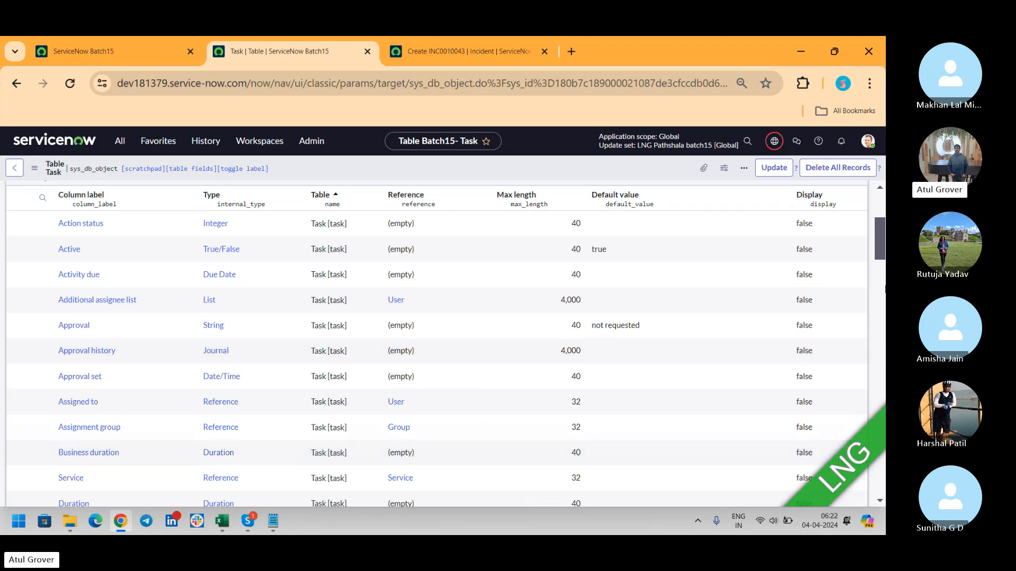
pyautogui.scroll(-3, 880, 237)
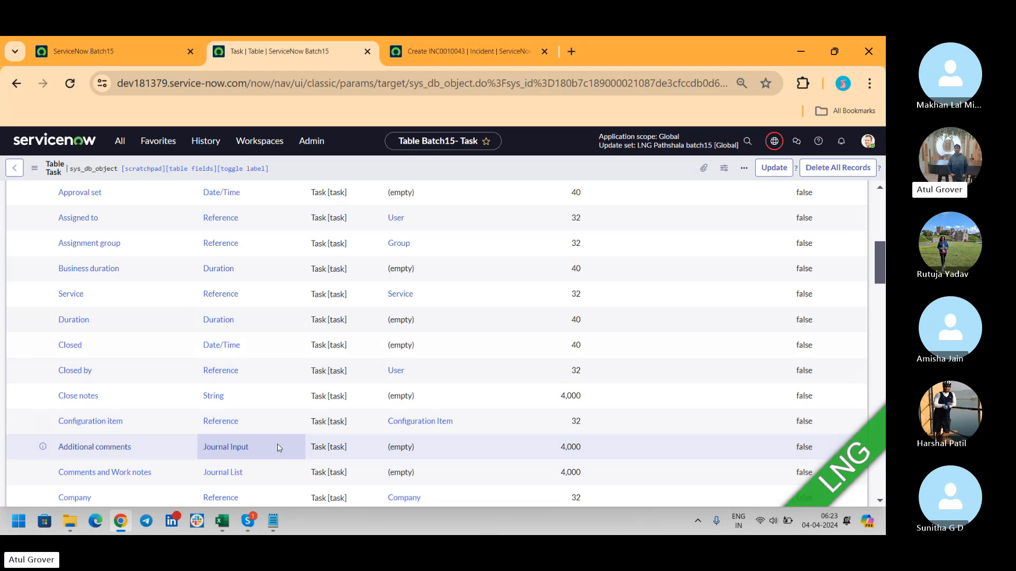
pyautogui.scroll(8, 883, 276)
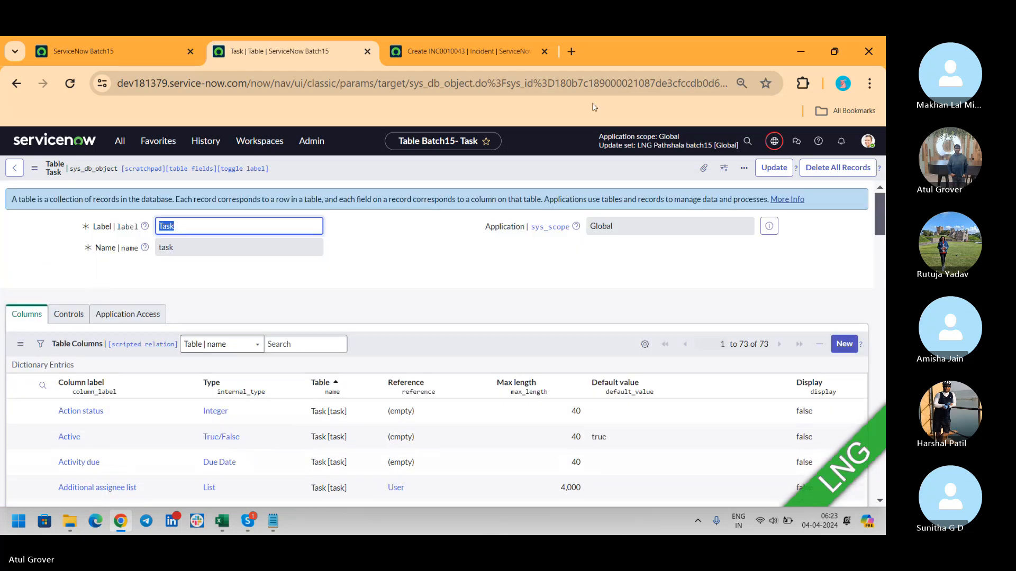
# - Create a new table labelled AmishaBatch15, letting Name auto-fill as u_amishabatch15, then switch to Skype
pyautogui.click(119, 142)
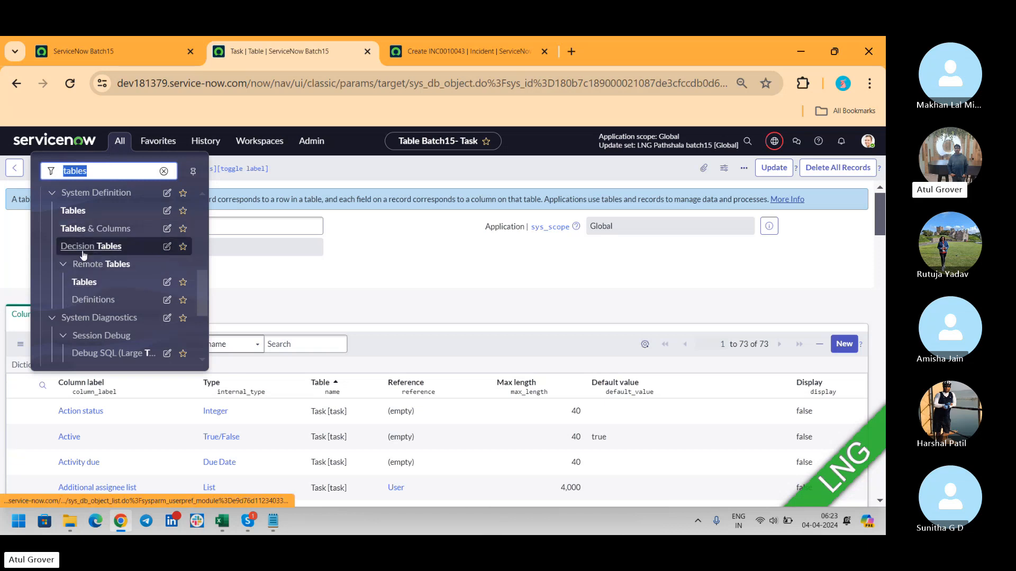
pyautogui.click(79, 214)
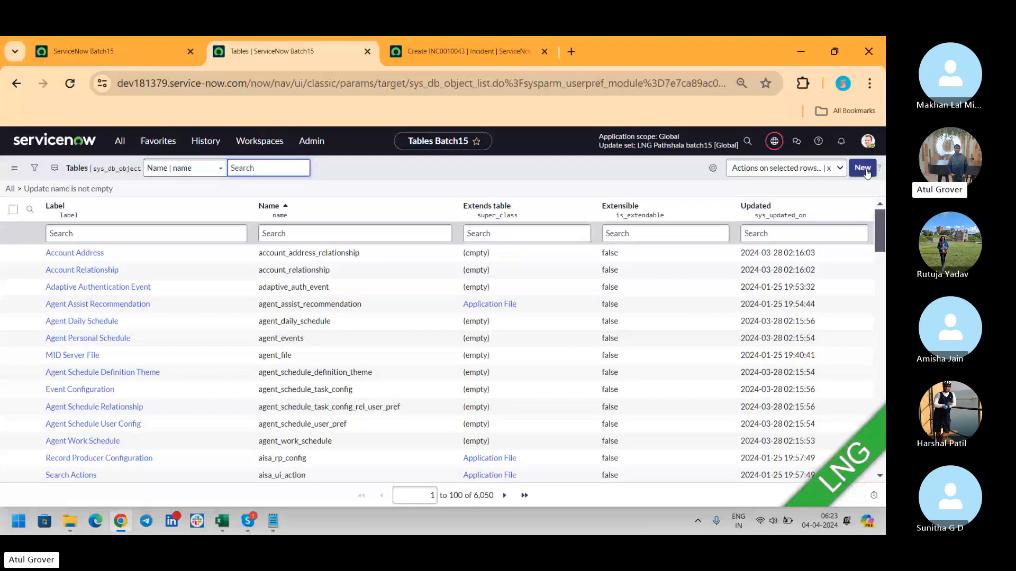
pyautogui.click(862, 168)
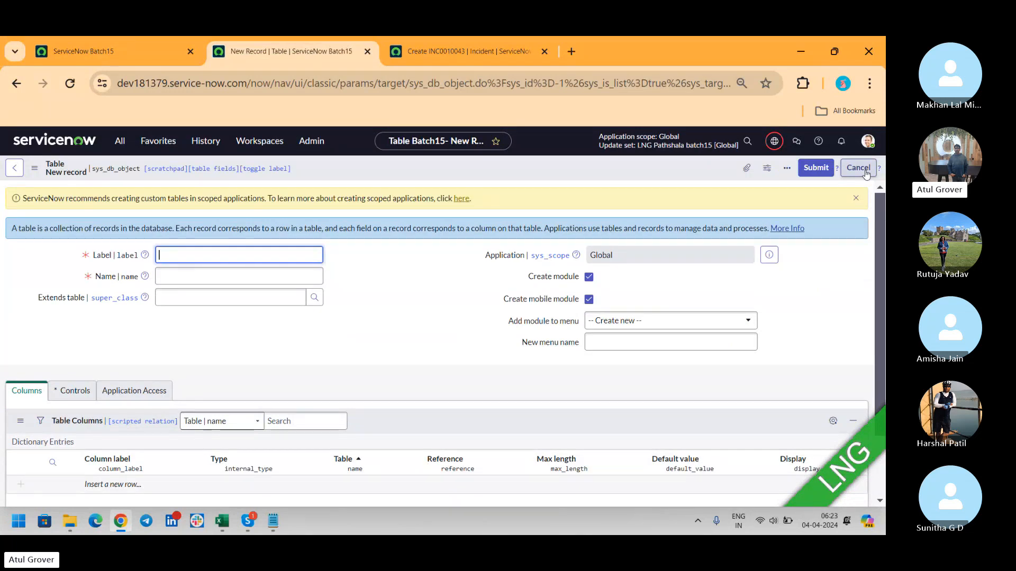
pyautogui.write('AmishaBatch15')
pyautogui.press('Tab')
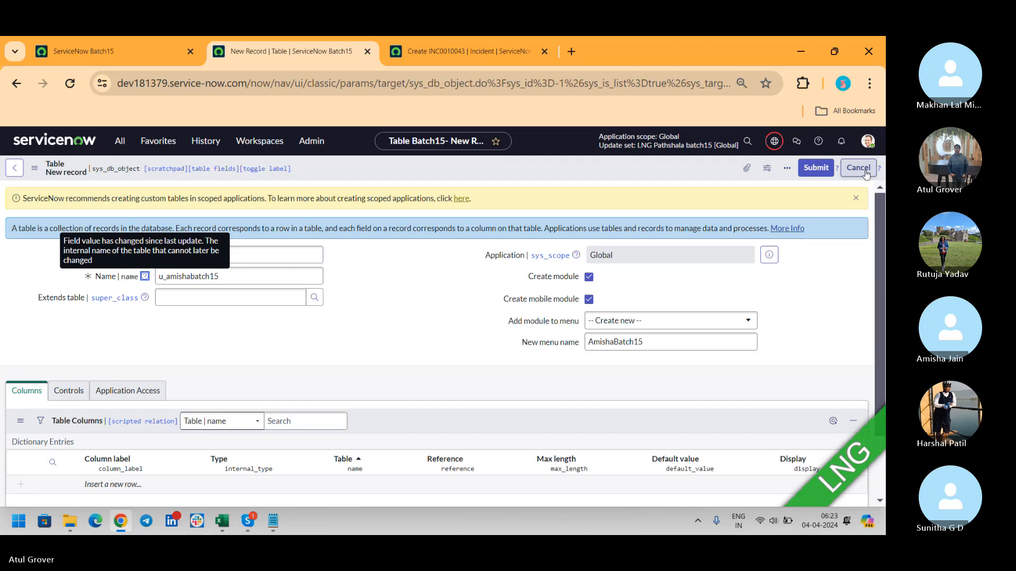
pyautogui.click(277, 286)
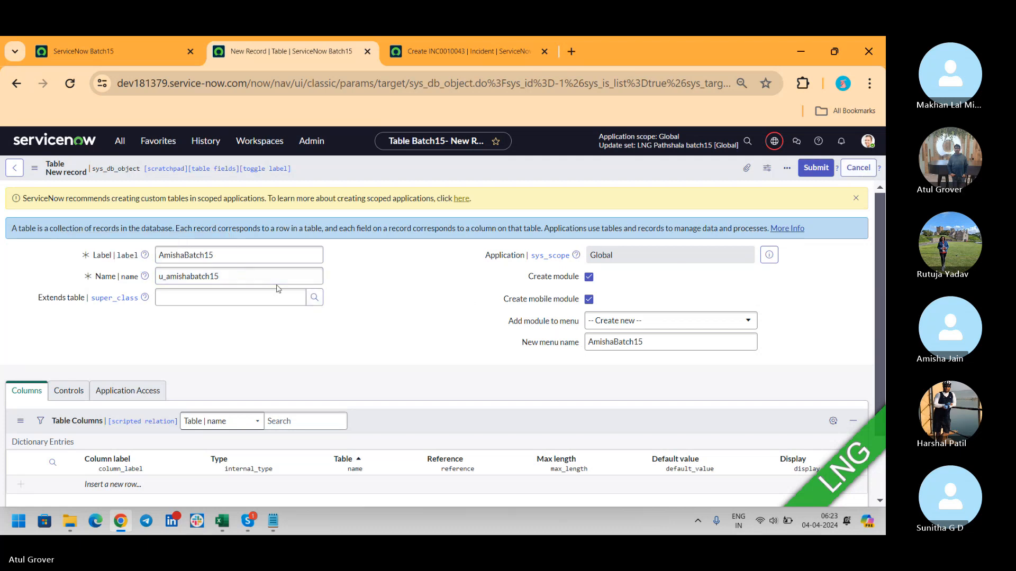
pyautogui.moveTo(166, 276); pyautogui.dragTo(95, 279)
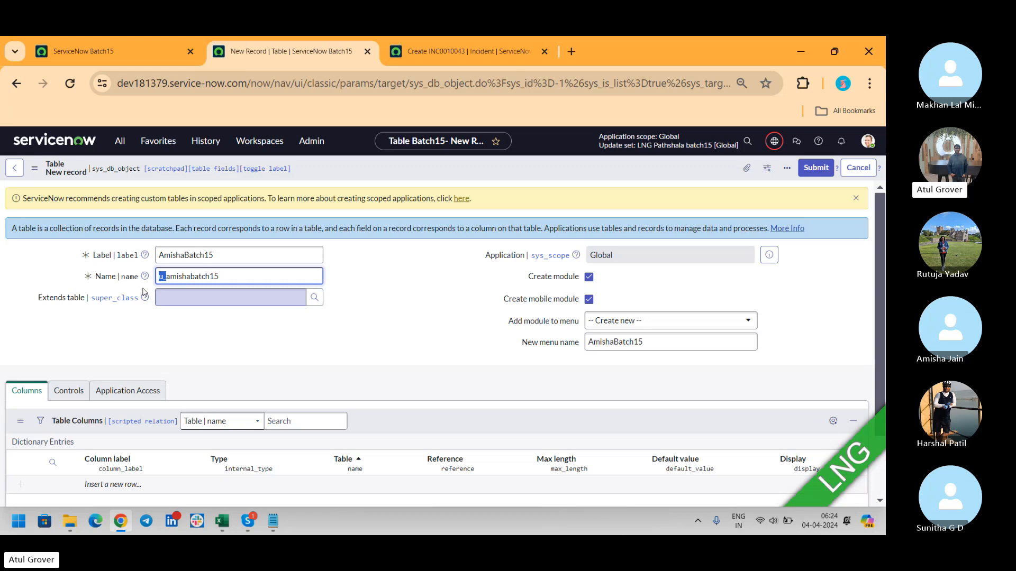
pyautogui.hotkey('alt', 'Tab')
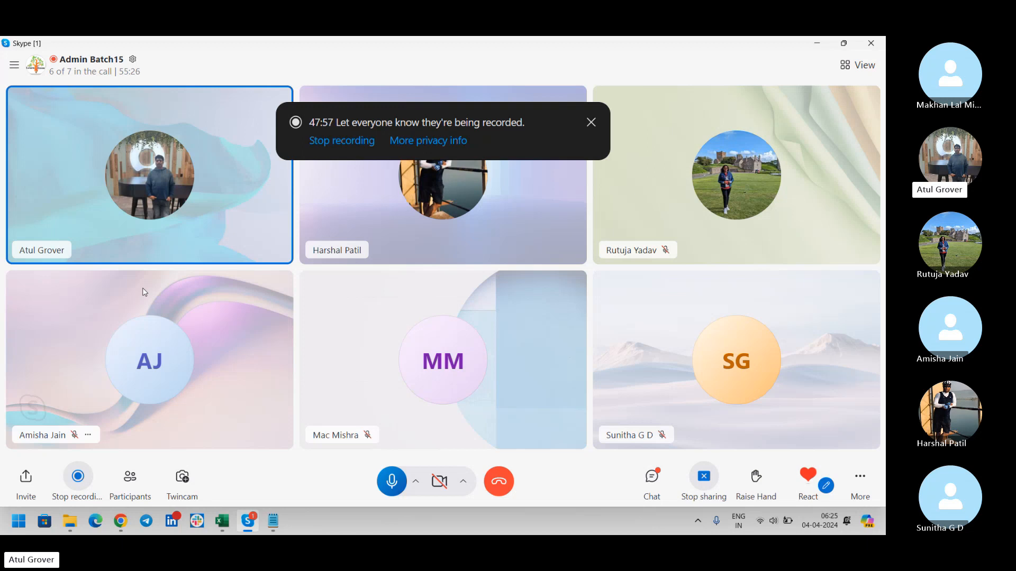
# - Set the new table's Extends table field to Task (task)
pyautogui.hotkey('alt', 'Tab')
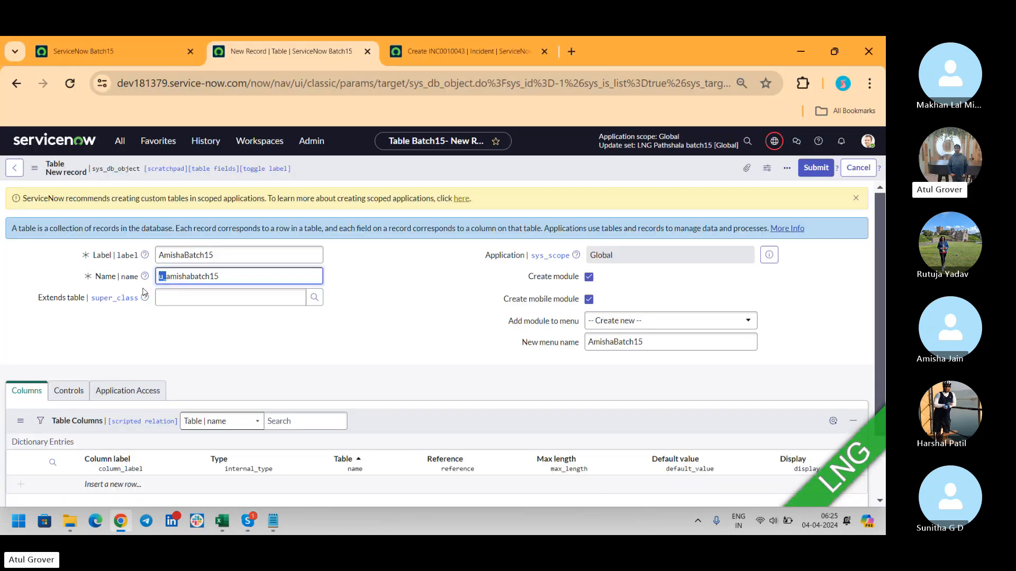
pyautogui.click(194, 297)
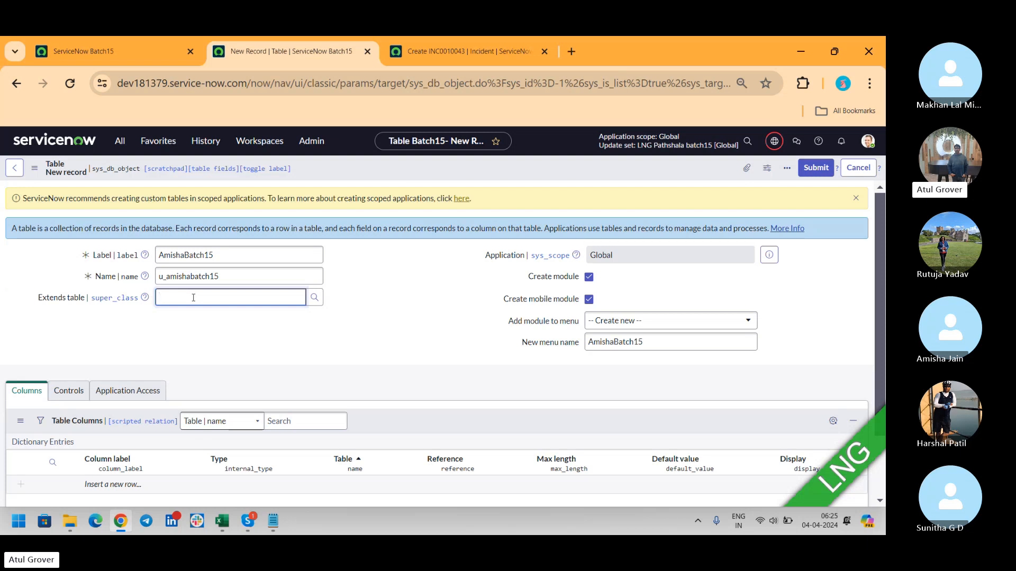
pyautogui.write('Task')
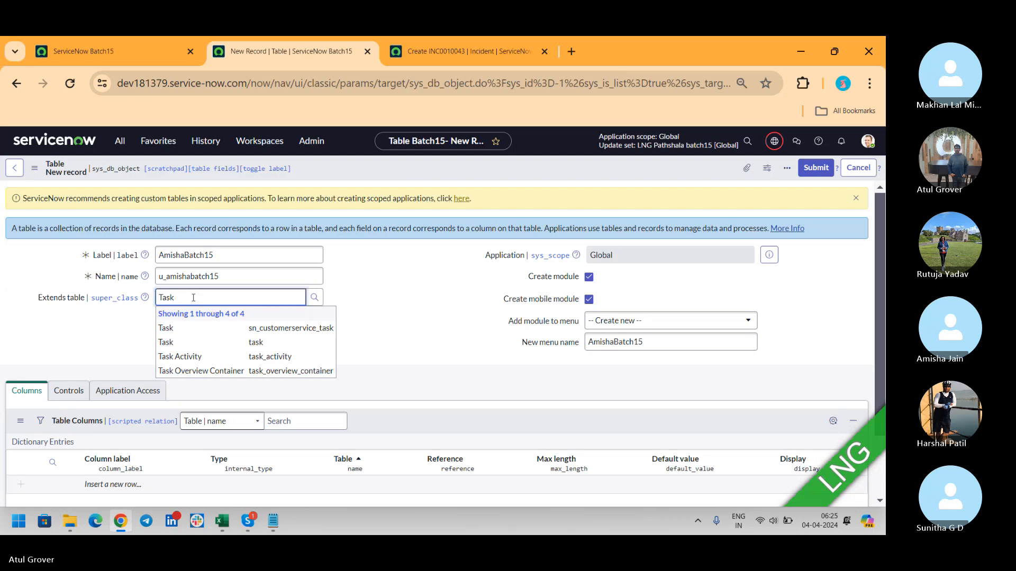
pyautogui.click(166, 342)
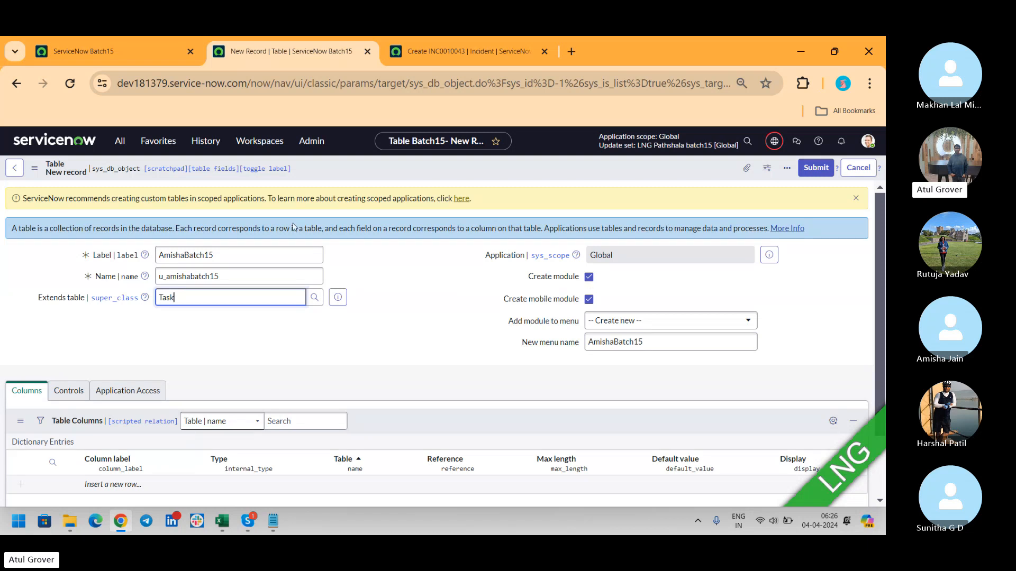
# - Check the application navigator on the Batch15 page twice, returning each time to the new table form
pyautogui.click(89, 53)
pyautogui.click(117, 140)
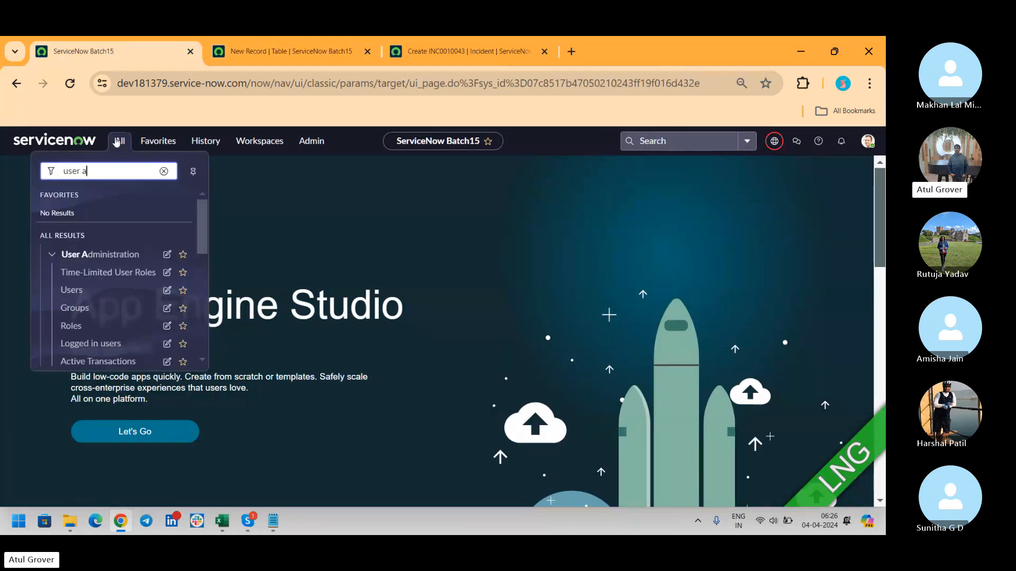
pyautogui.moveTo(201, 219); pyautogui.dragTo(204, 240)
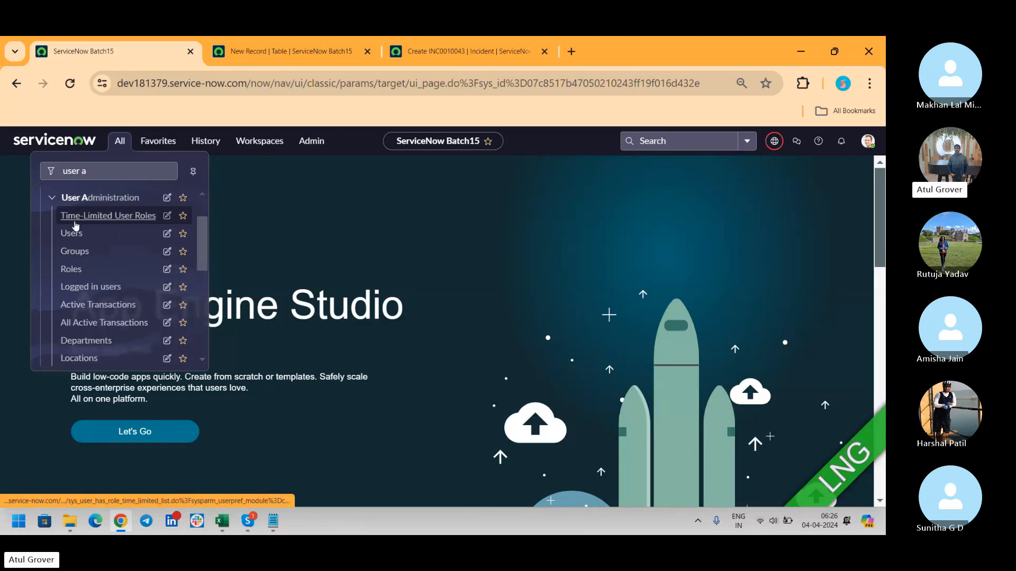
pyautogui.click(285, 53)
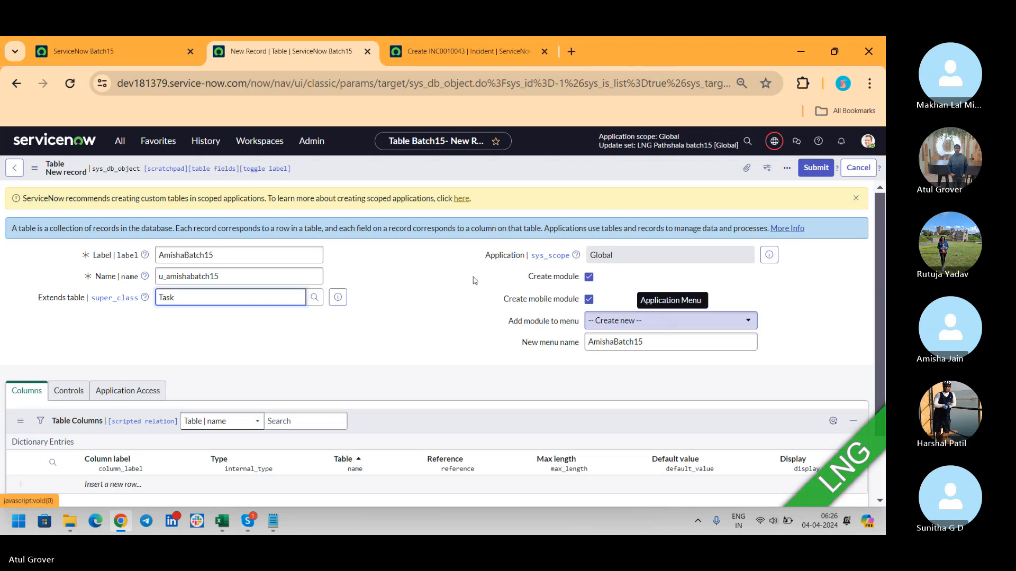
pyautogui.click(36, 53)
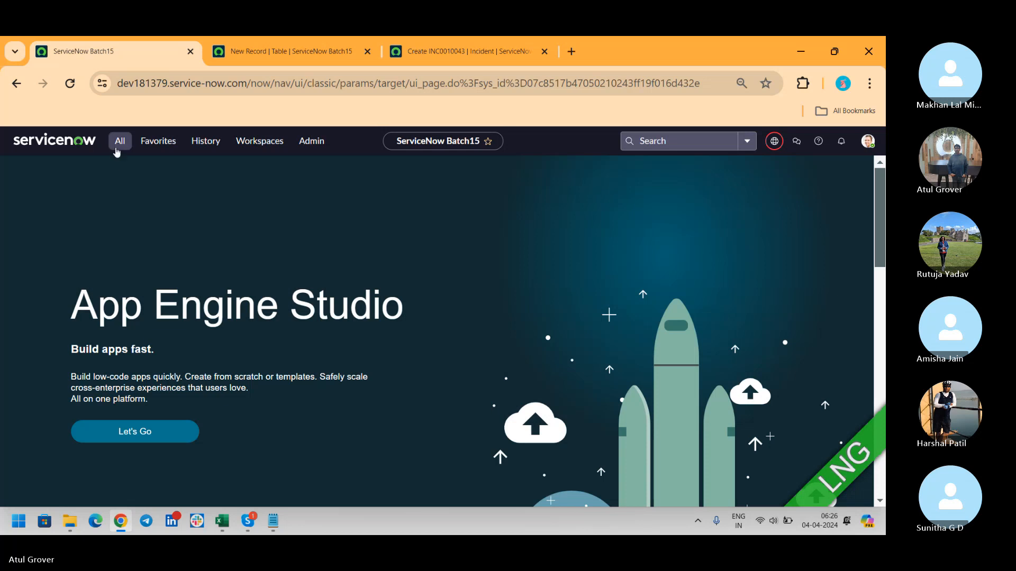
pyautogui.click(117, 148)
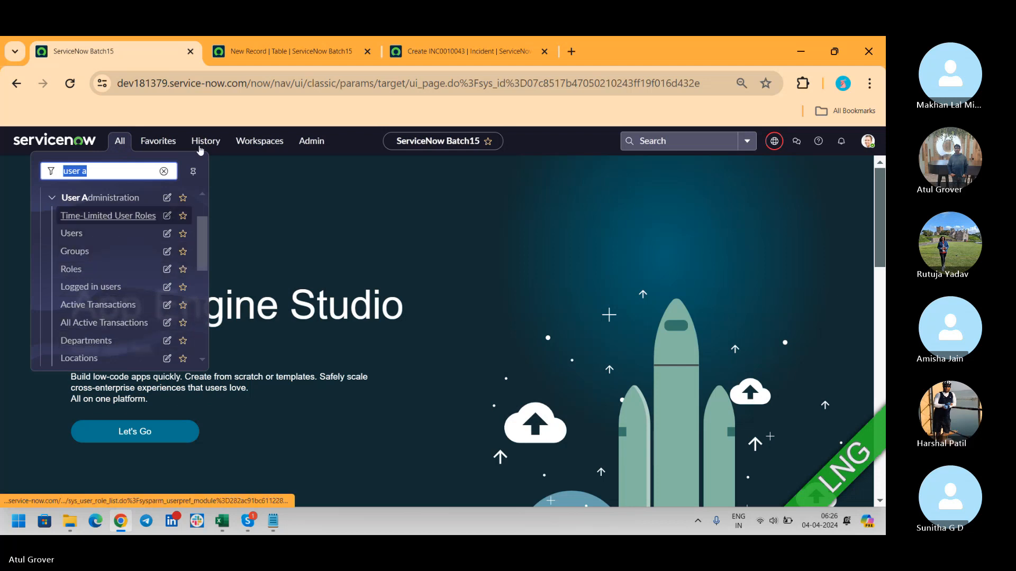
pyautogui.click(277, 51)
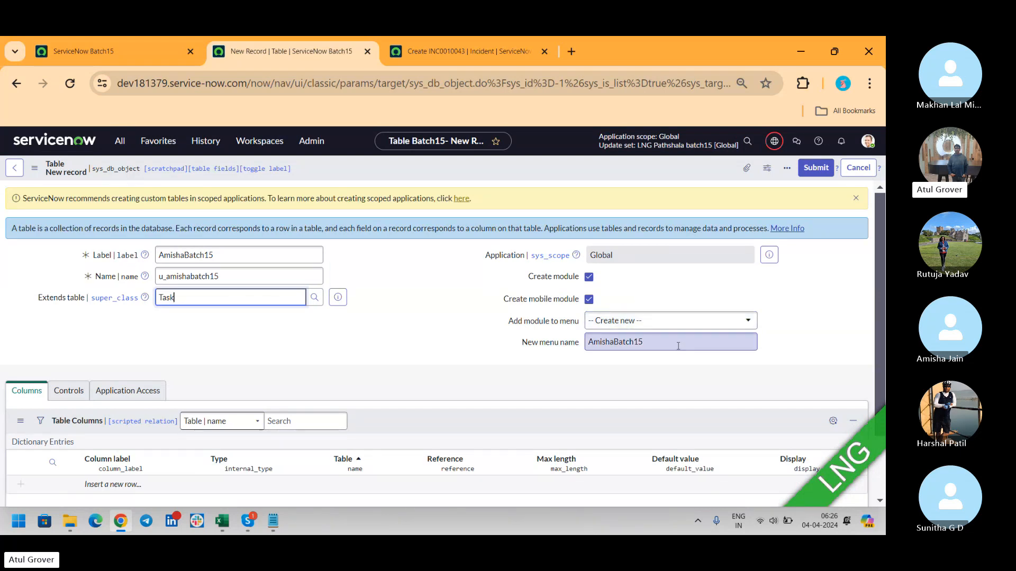
# - Search the module menu list for LNG and Inci, then leave Create new selected
pyautogui.click(666, 322)
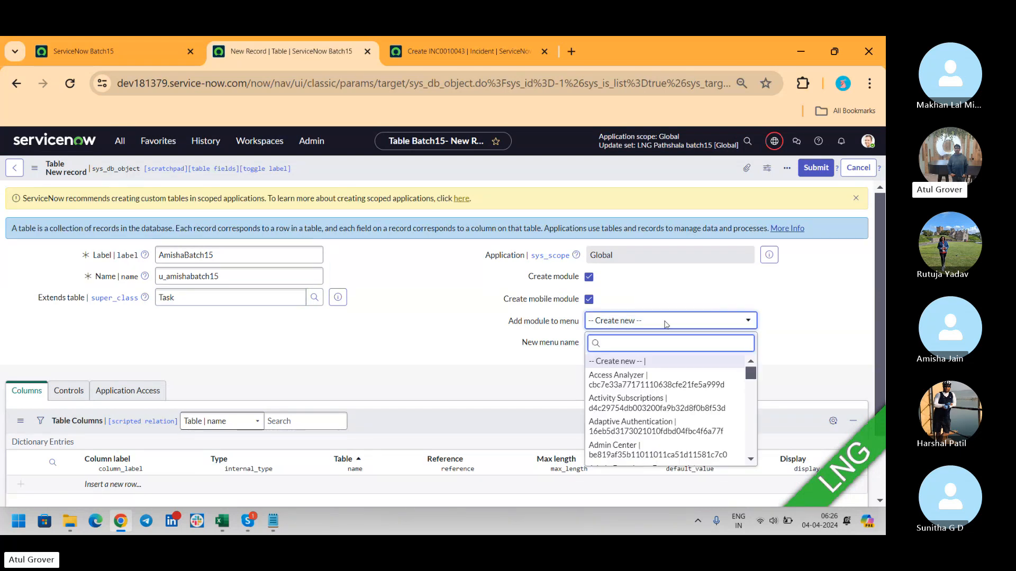
pyautogui.write('LNG')
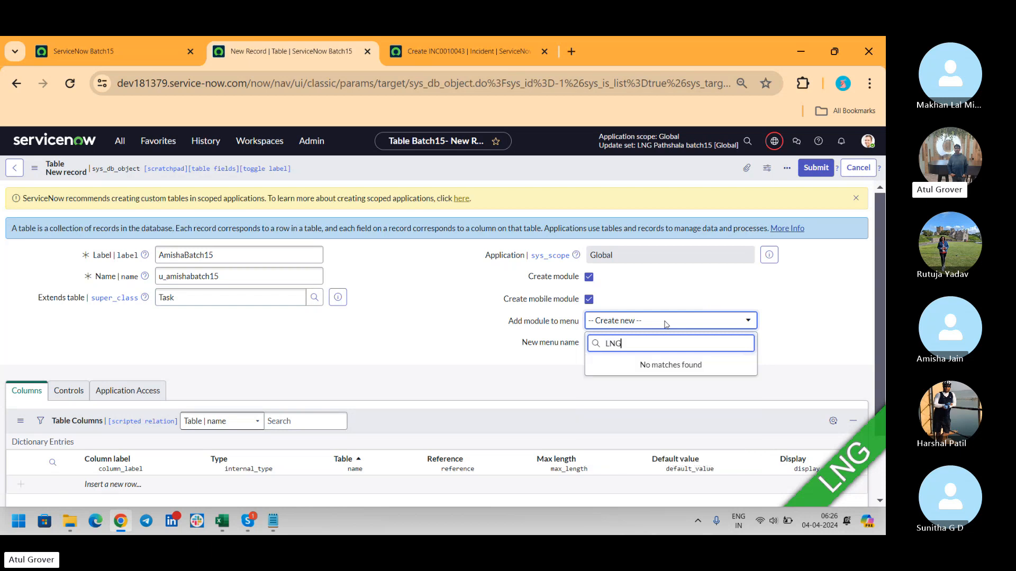
pyautogui.press('BackSpace')
pyautogui.press('BackSpace')
pyautogui.press('BackSpace')
pyautogui.write('In')
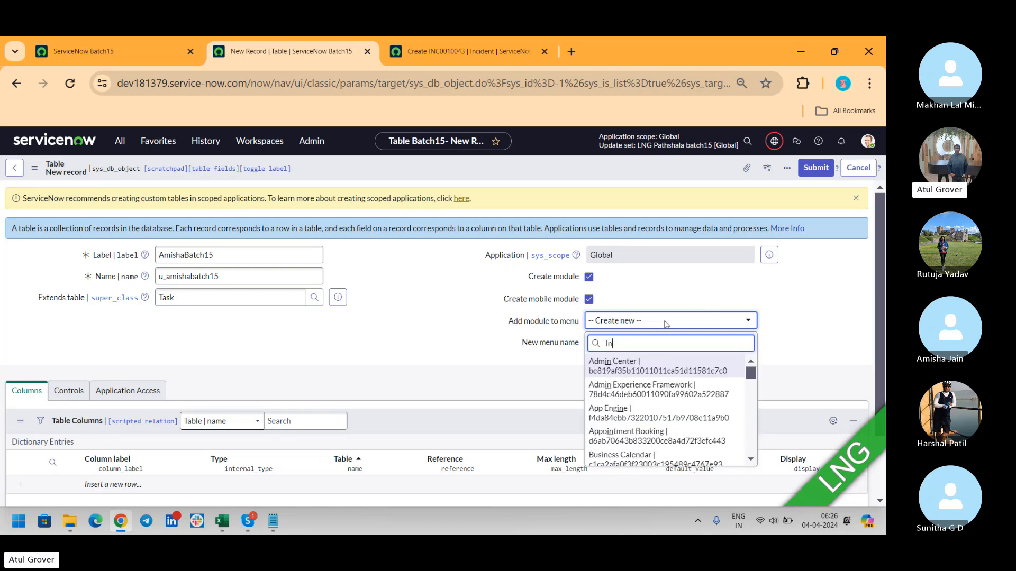
pyautogui.write('ci')
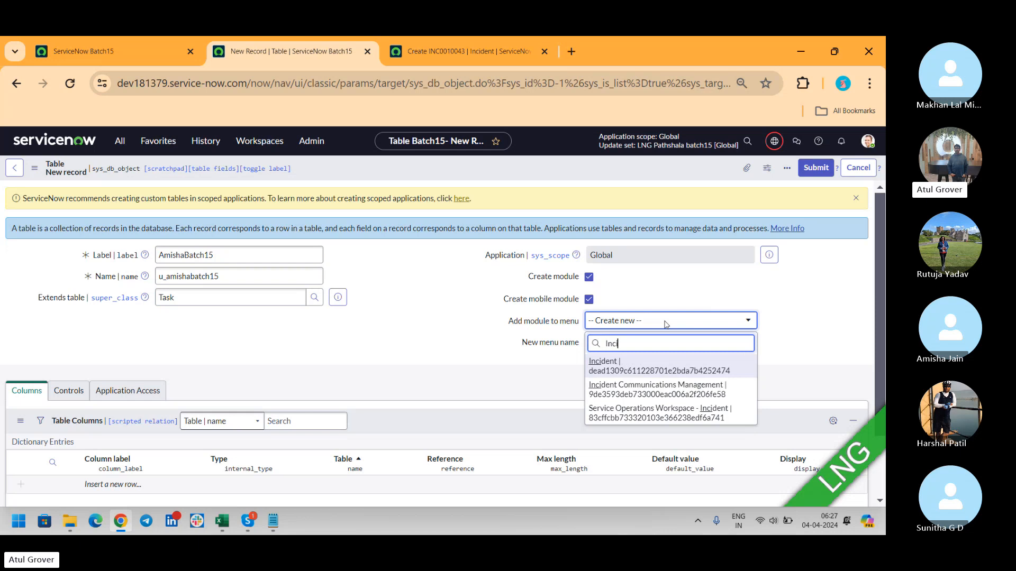
pyautogui.press('BackSpace')
pyautogui.press('BackSpace')
pyautogui.press('BackSpace')
pyautogui.press('BackSpace')
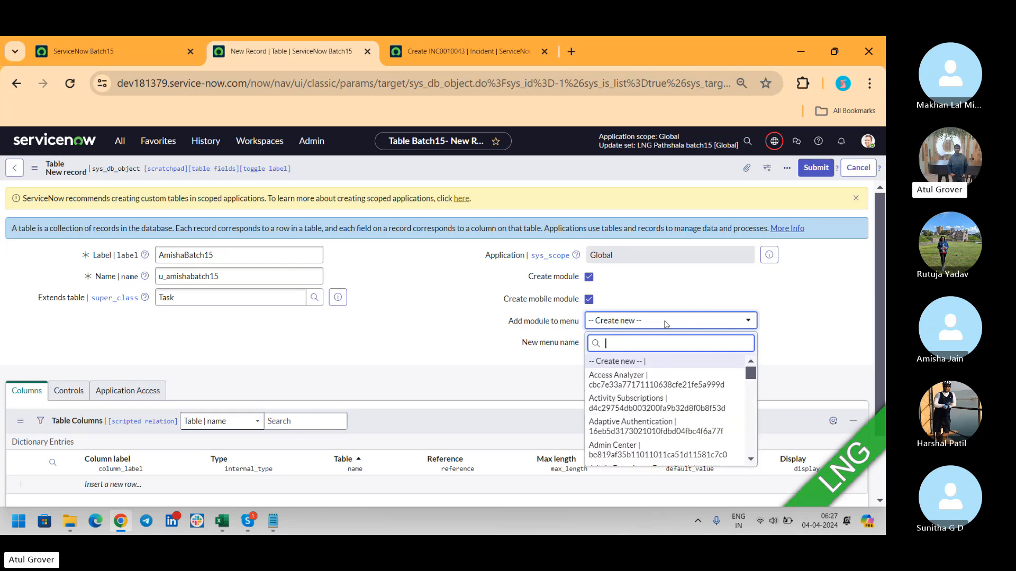
pyautogui.click(452, 288)
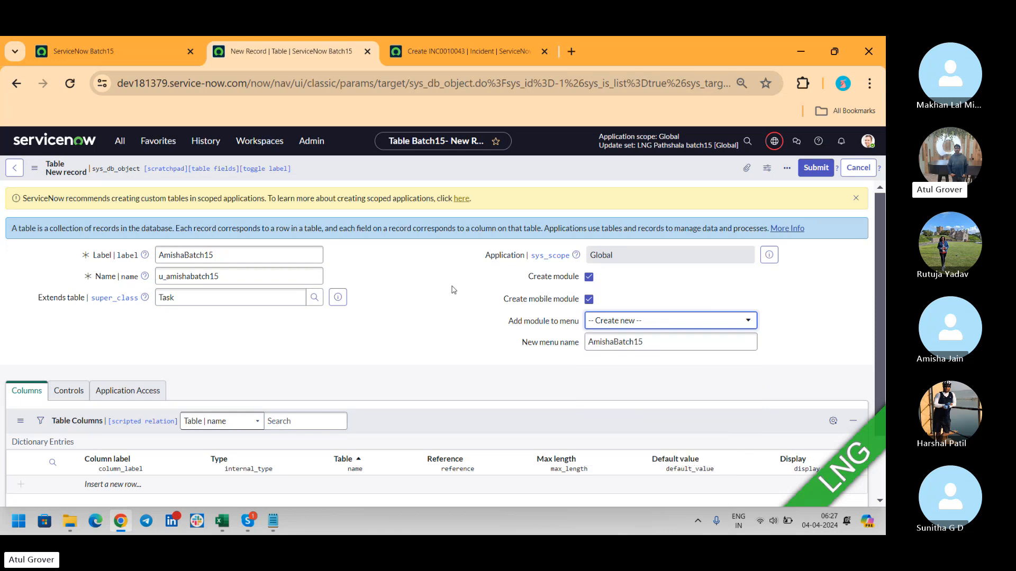
# - Replace the New menu name with a person's full name and save the AmishaBatch15 table
pyautogui.moveTo(686, 343); pyautogui.dragTo(573, 336)
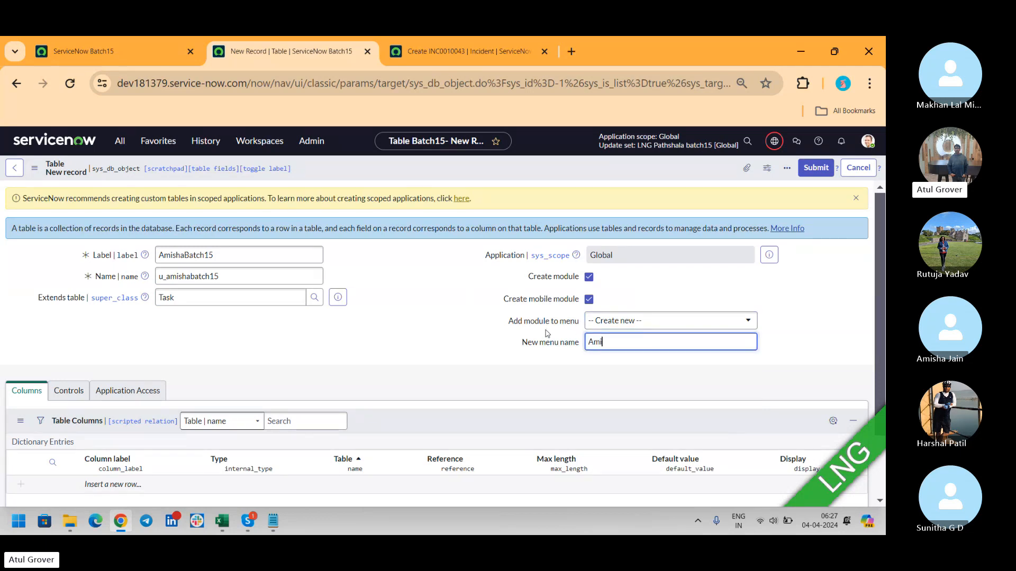
pyautogui.rightClick(695, 171)
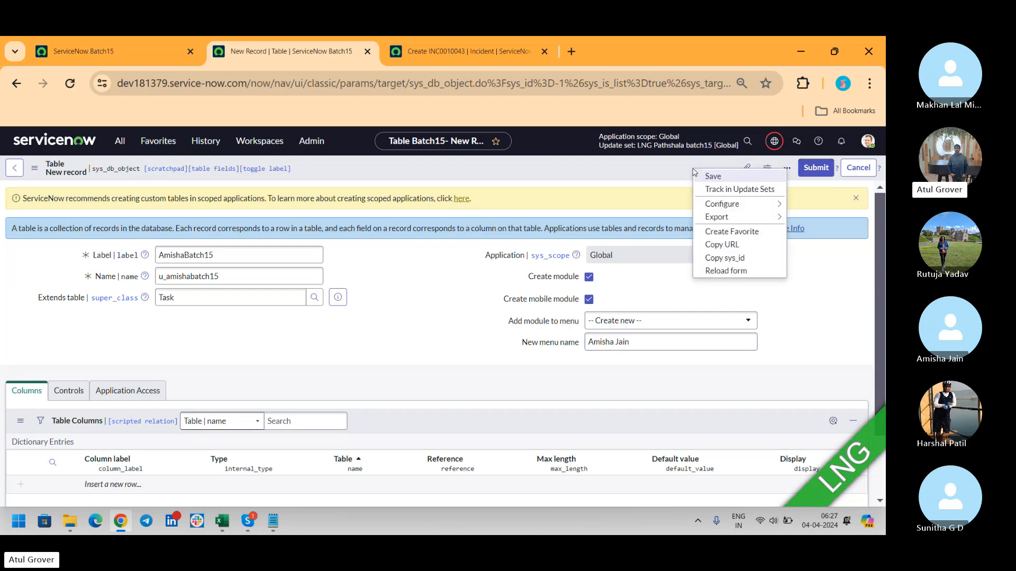
pyautogui.click(699, 177)
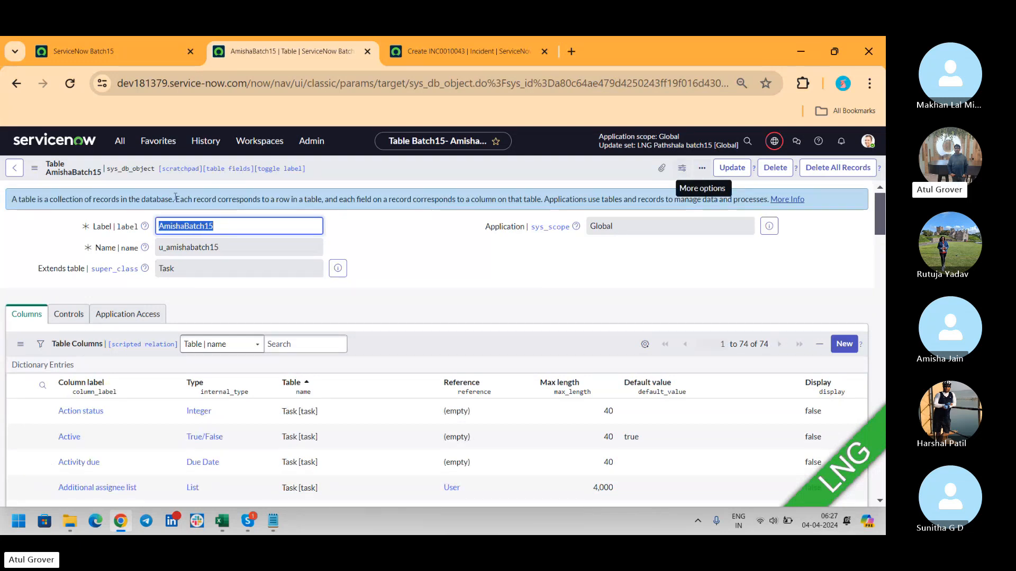
# - Reload, filter the navigator for 'Amisha', open AmishaBatch15s, click New, then return to the table tab
pyautogui.click(111, 55)
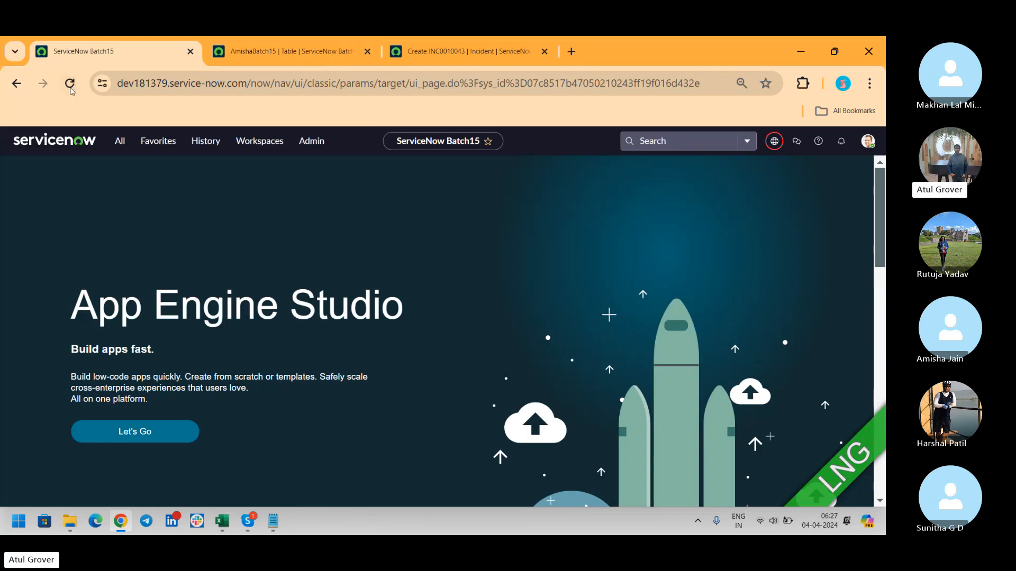
pyautogui.click(69, 84)
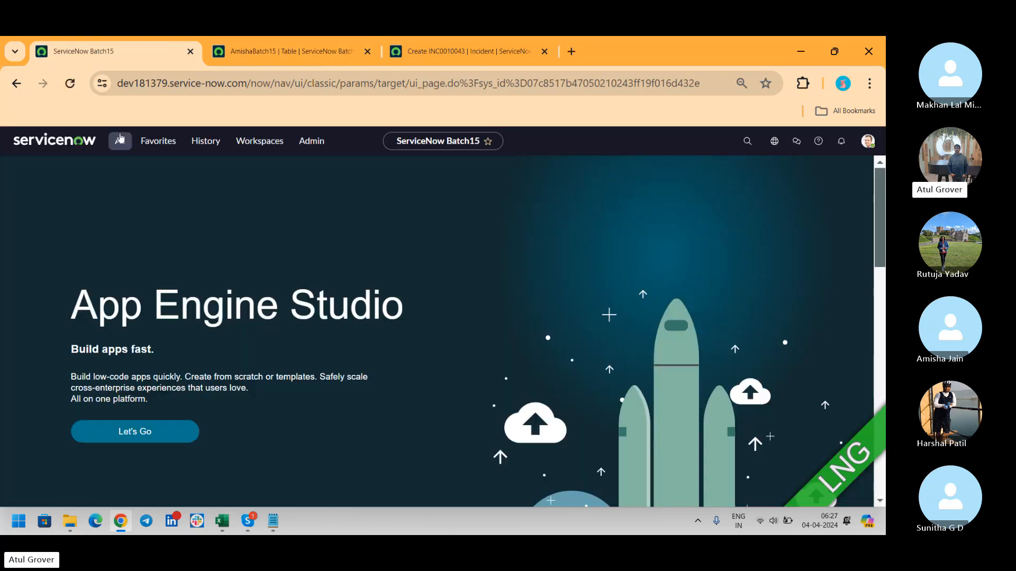
pyautogui.click(120, 141)
pyautogui.write('Amisha')
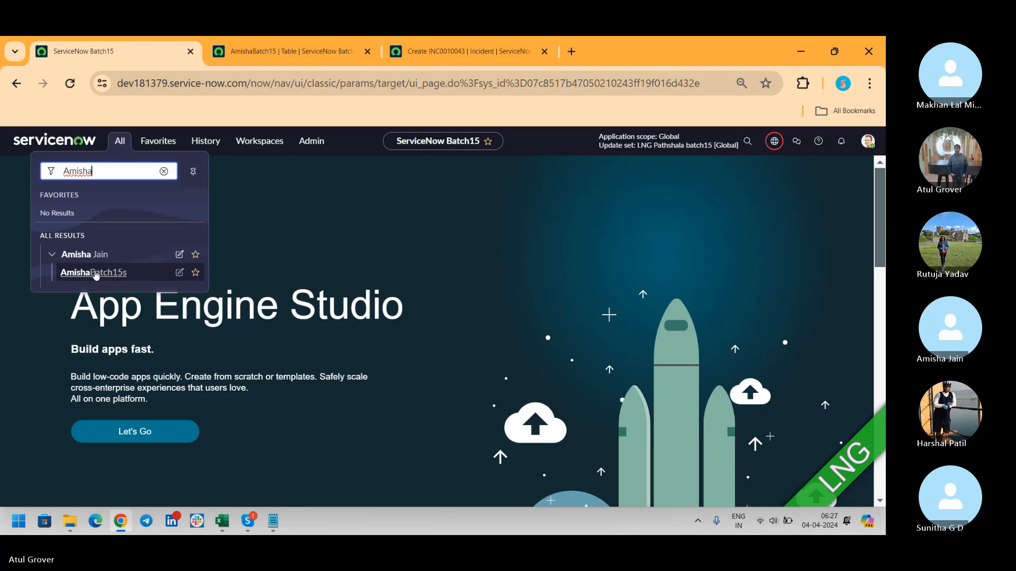
pyautogui.click(96, 275)
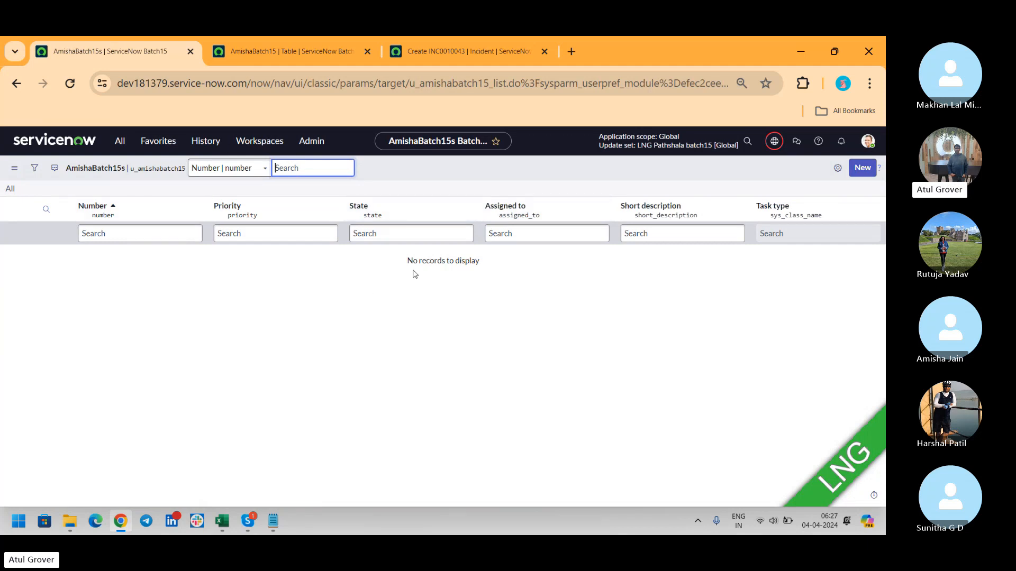
pyautogui.click(860, 177)
pyautogui.click(860, 178)
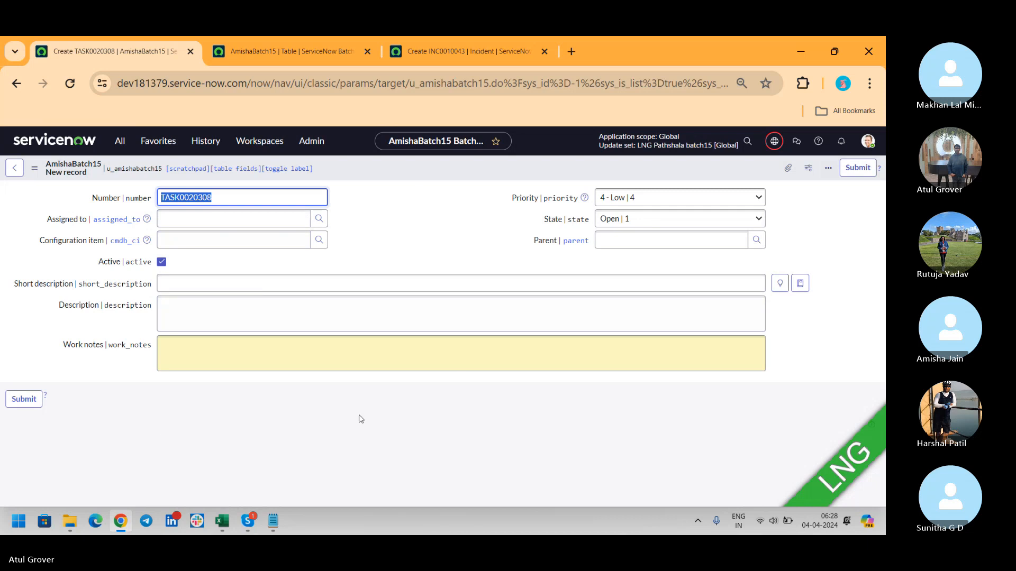
pyautogui.click(241, 49)
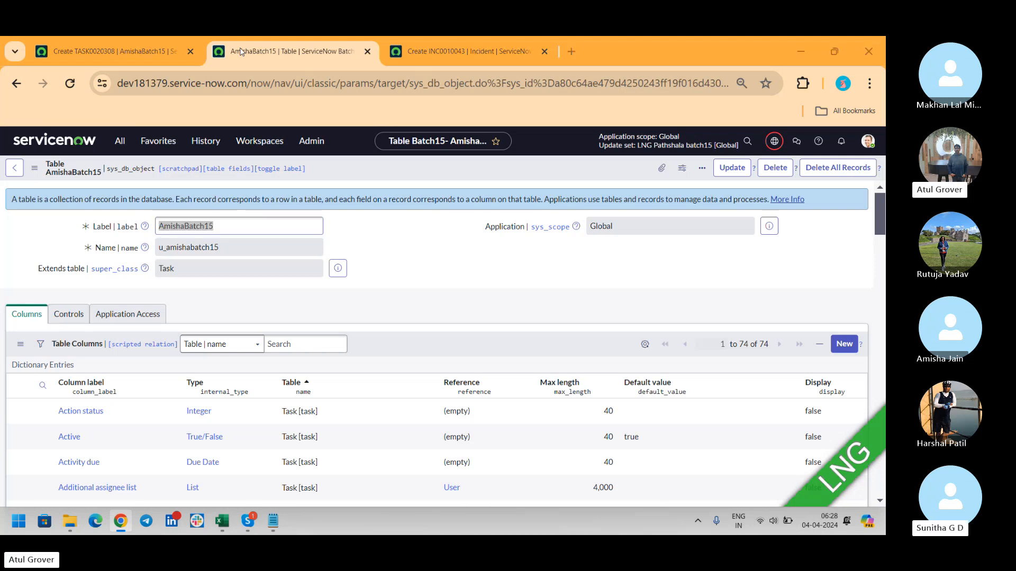
pyautogui.hotkey('alt', 'Tab')
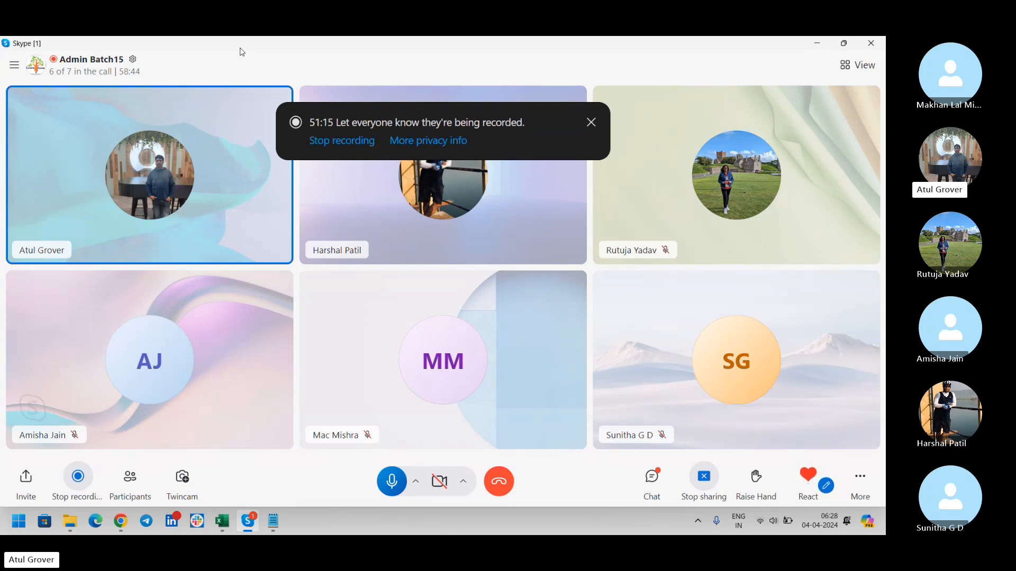
pyautogui.hotkey('alt', 'Tab')
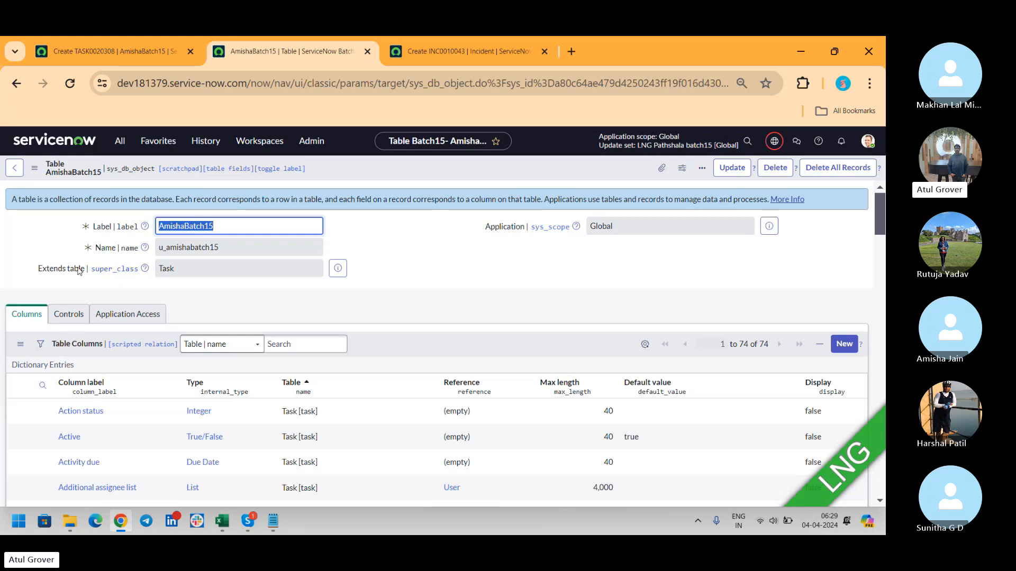
pyautogui.moveTo(79, 270); pyautogui.dragTo(19, 266)
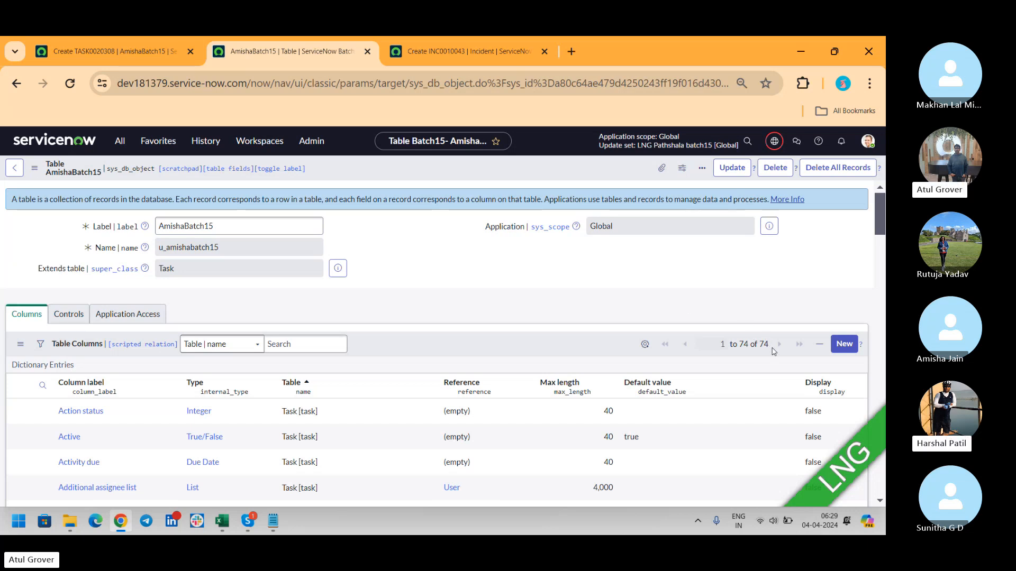
pyautogui.moveTo(771, 349); pyautogui.dragTo(739, 353)
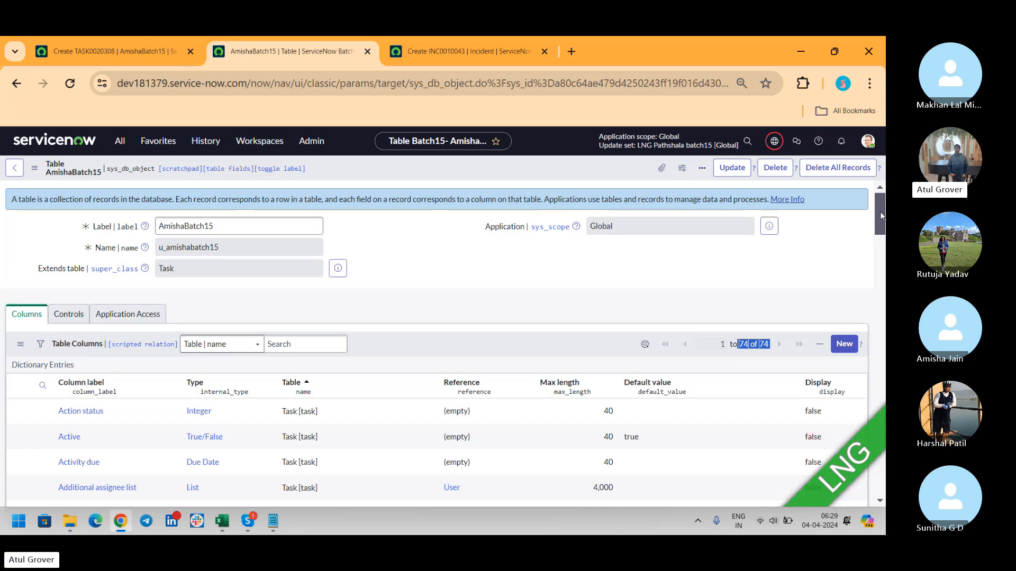
pyautogui.moveTo(881, 212); pyautogui.dragTo(880, 226)
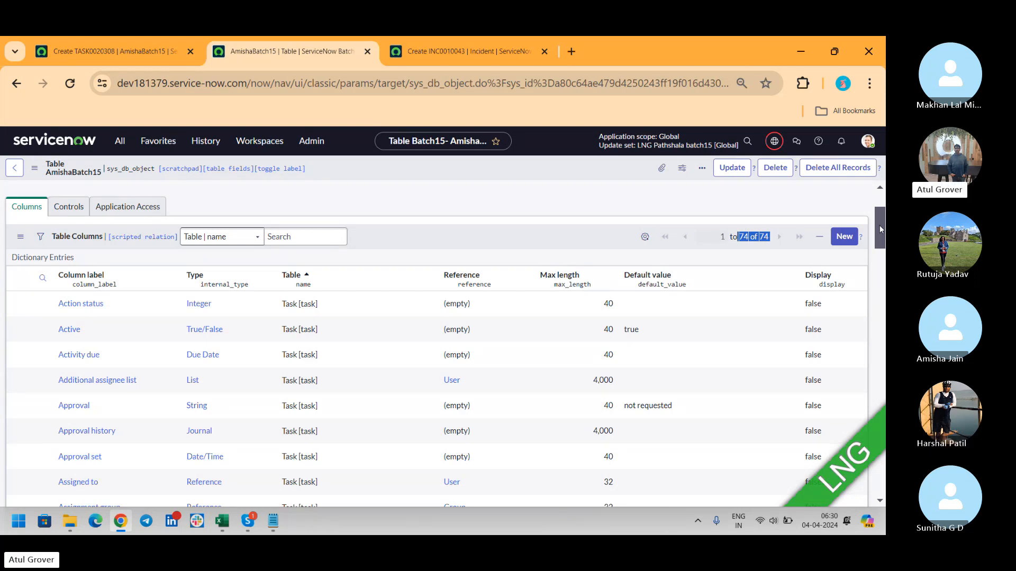
pyautogui.moveTo(879, 226); pyautogui.dragTo(878, 206)
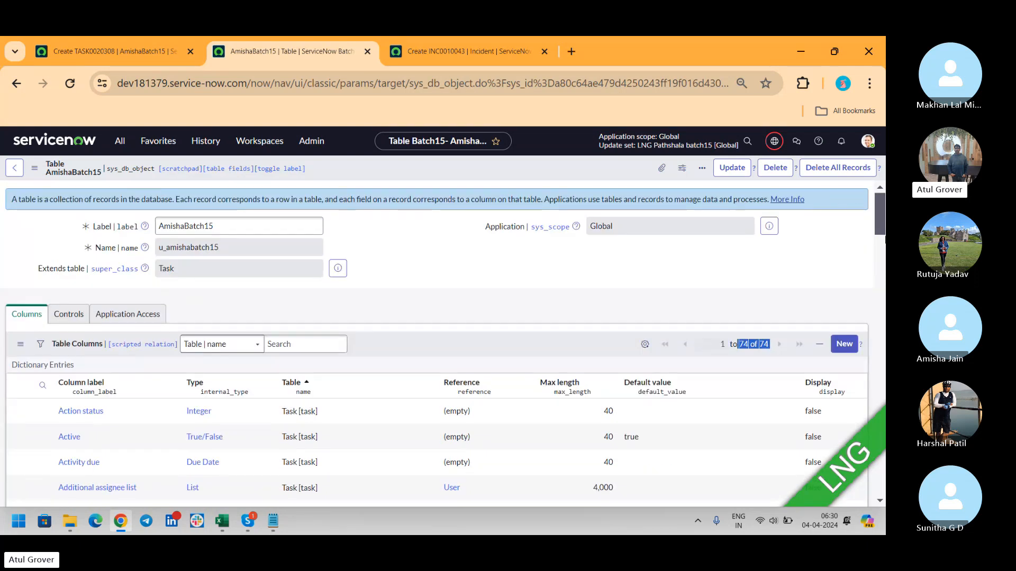
pyautogui.moveTo(880, 213); pyautogui.dragTo(881, 247)
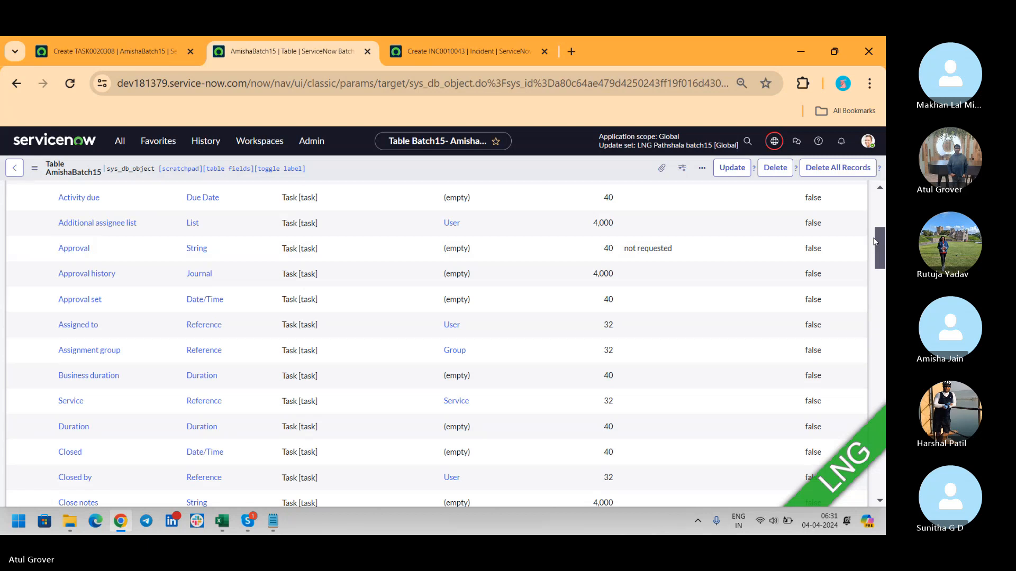
pyautogui.moveTo(881, 239); pyautogui.dragTo(866, 399)
pyautogui.scroll(-6, 865, 423)
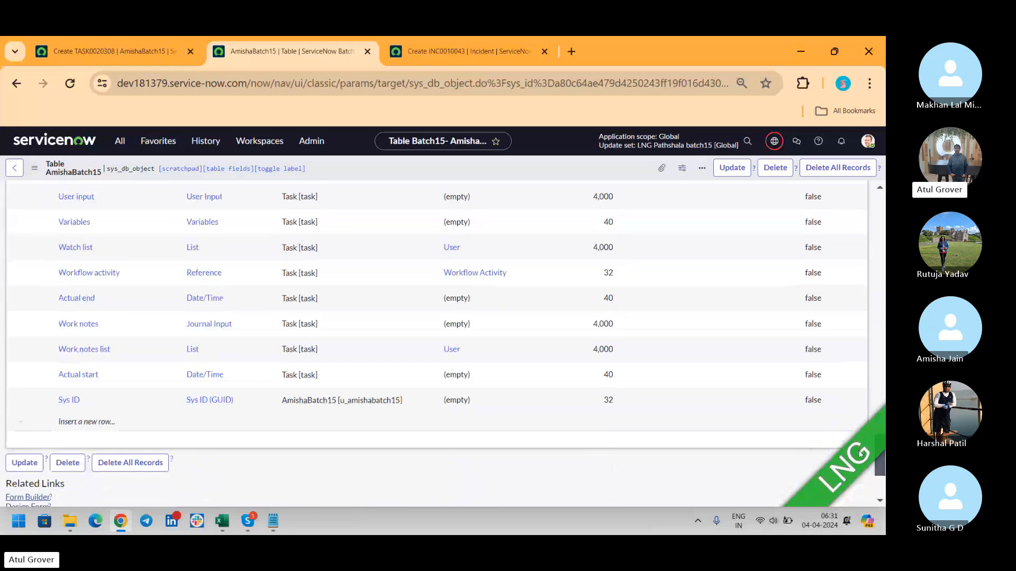
pyautogui.moveTo(109, 349); pyautogui.dragTo(56, 350)
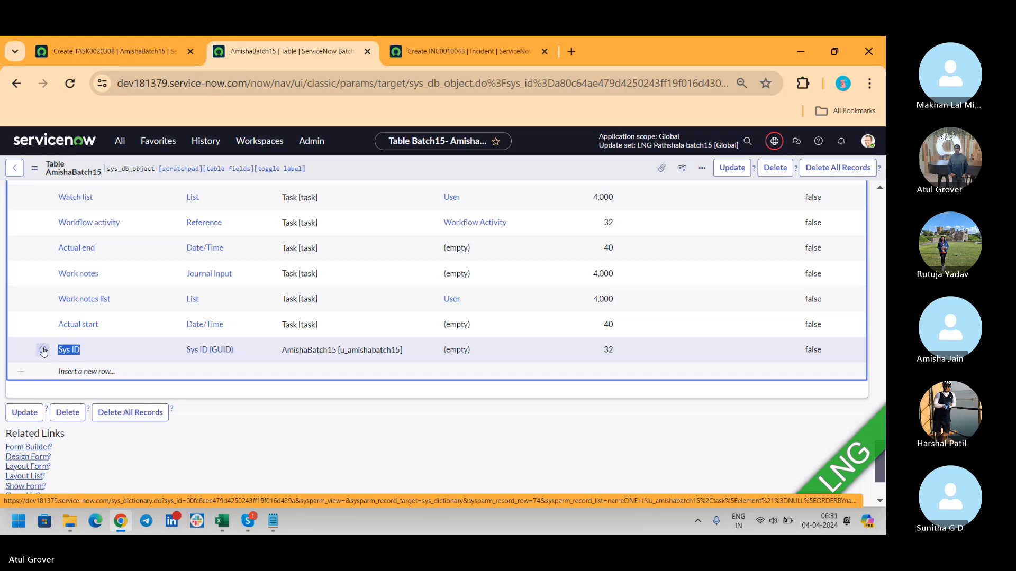
pyautogui.hotkey('alt', 'Tab')
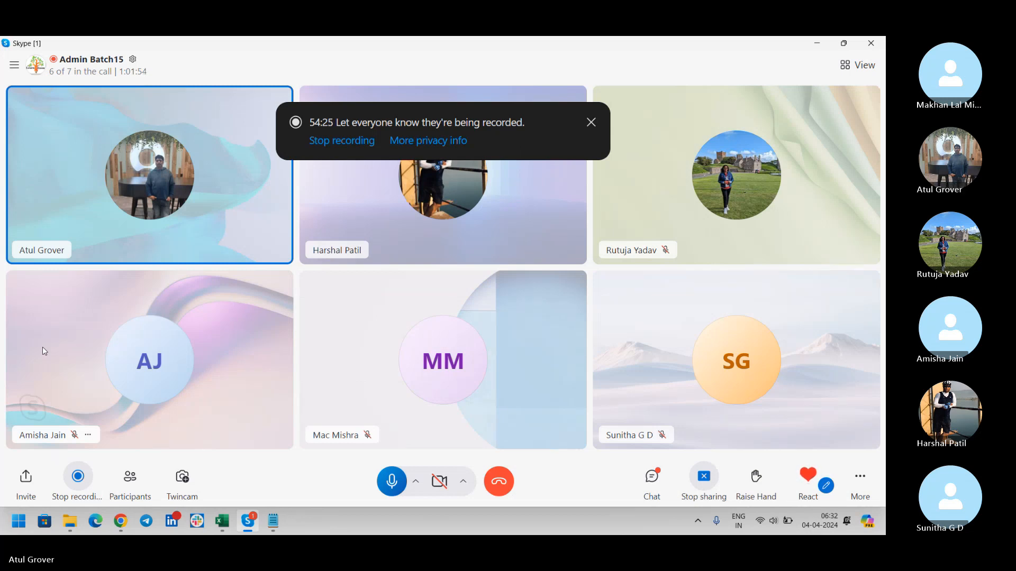
pyautogui.hotkey('alt', 'Tab')
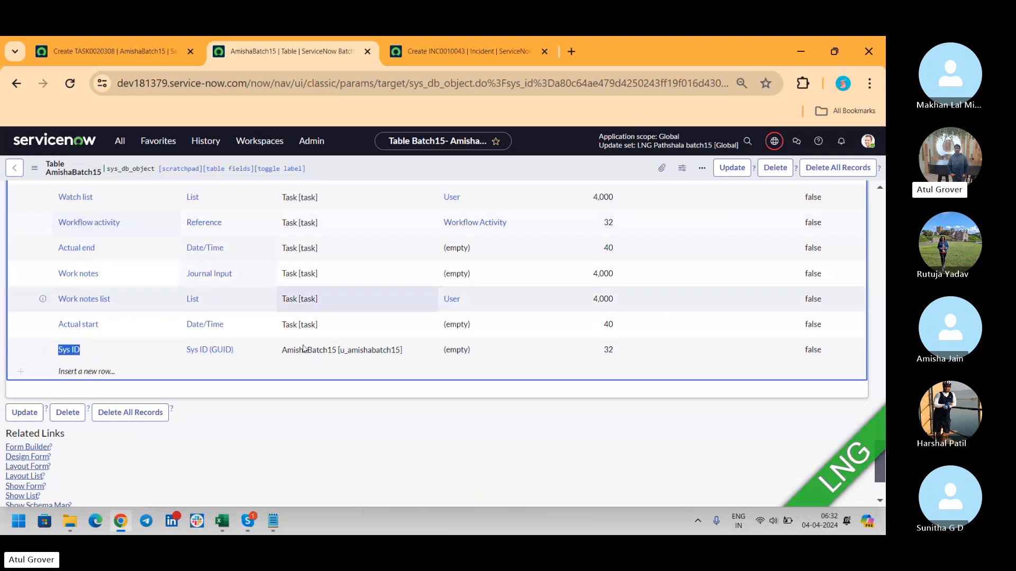
pyautogui.click(463, 53)
pyautogui.click(316, 53)
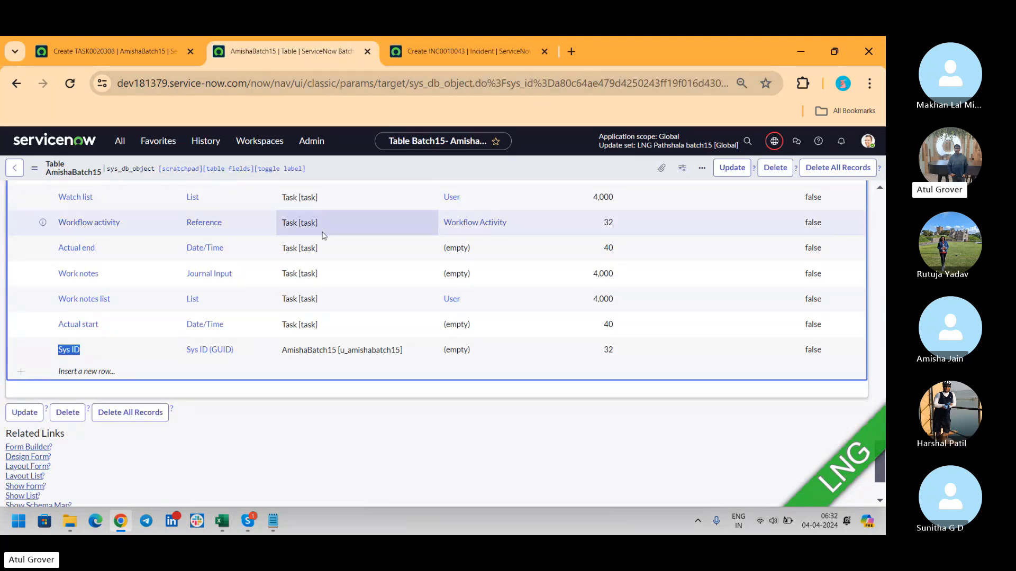
pyautogui.moveTo(541, 83); pyautogui.dragTo(725, 86)
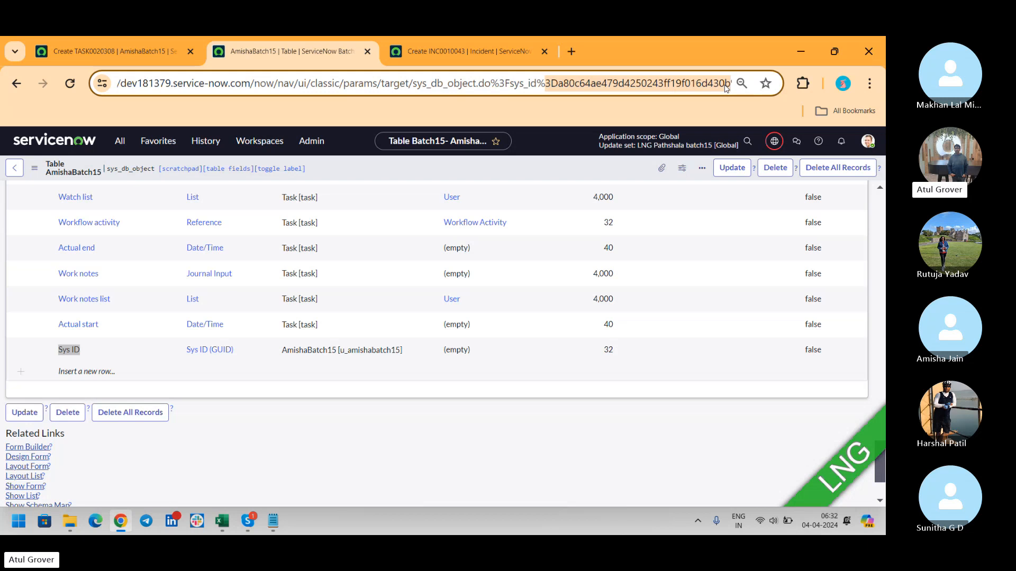
pyautogui.hotkey('alt', 'Tab')
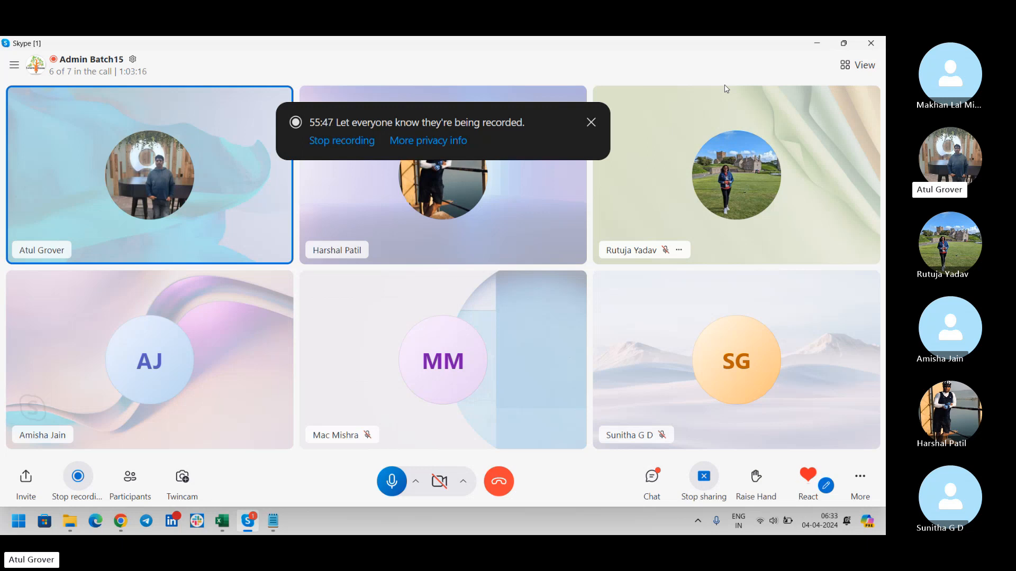
pyautogui.hotkey('alt', 'Tab')
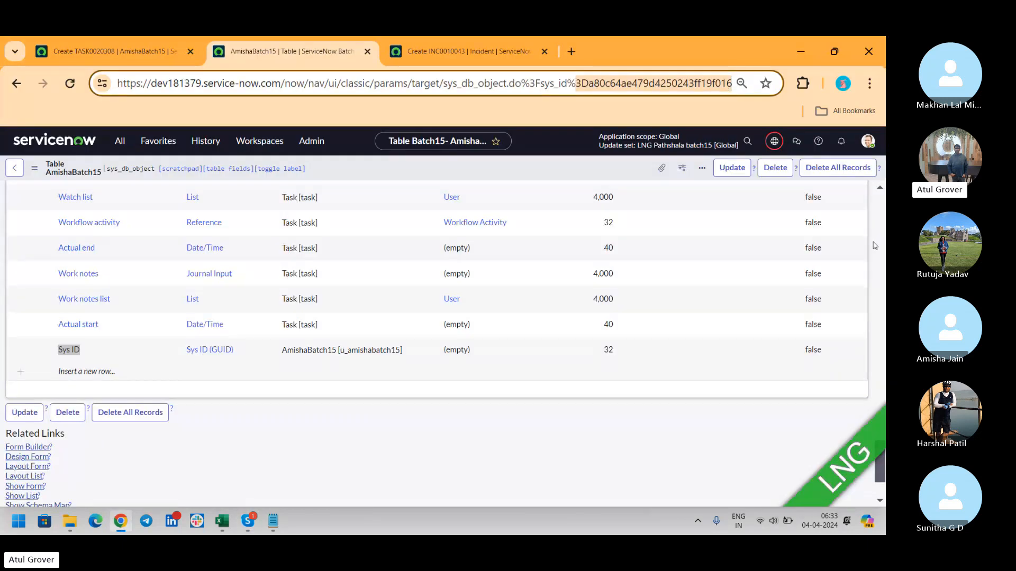
pyautogui.moveTo(879, 462); pyautogui.dragTo(881, 216)
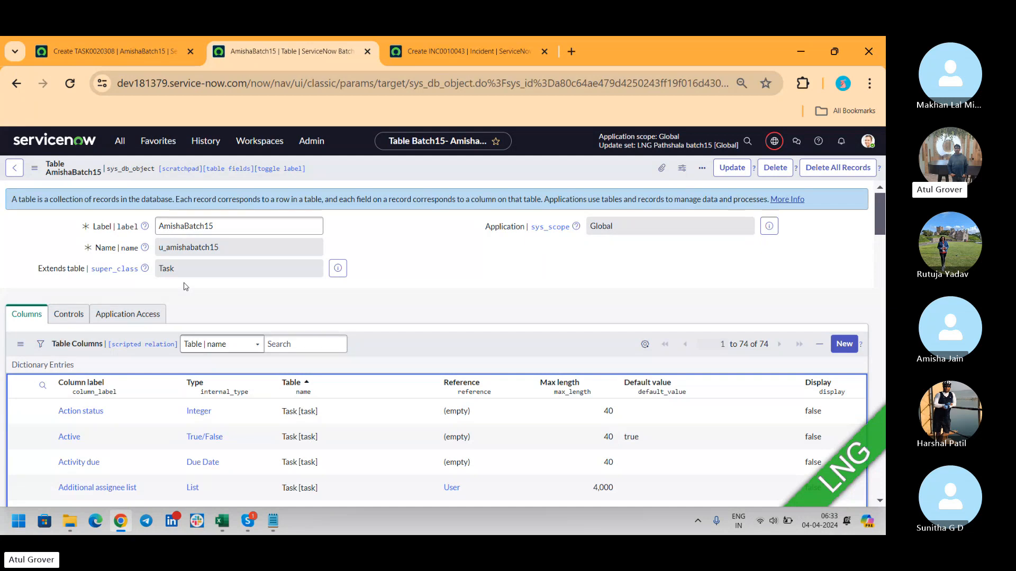
pyautogui.hotkey('alt', 'Tab')
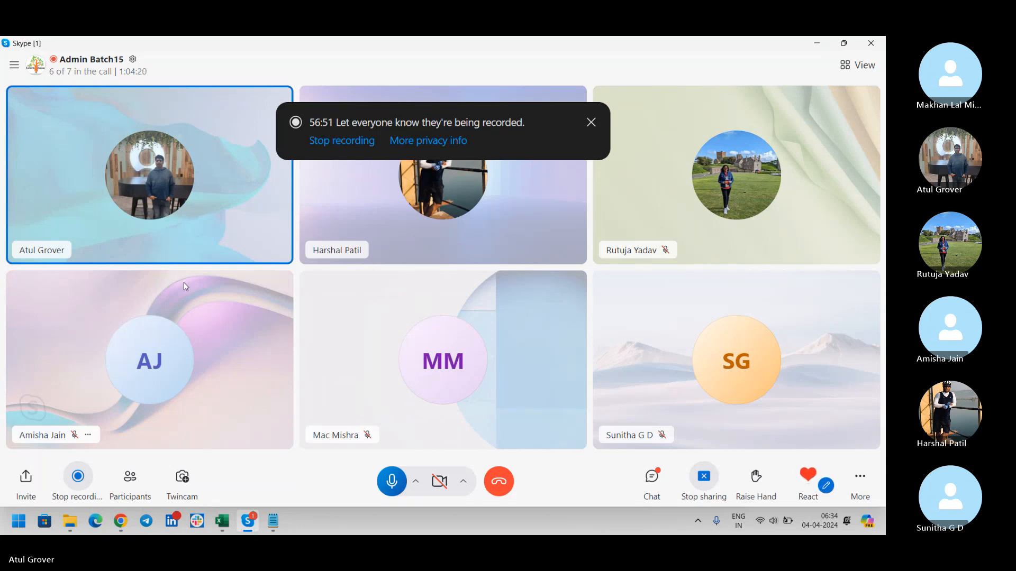
# - Open Client Scripts in a new tab via the 'client s' filter and start a new record
pyautogui.hotkey('alt', 'Tab')
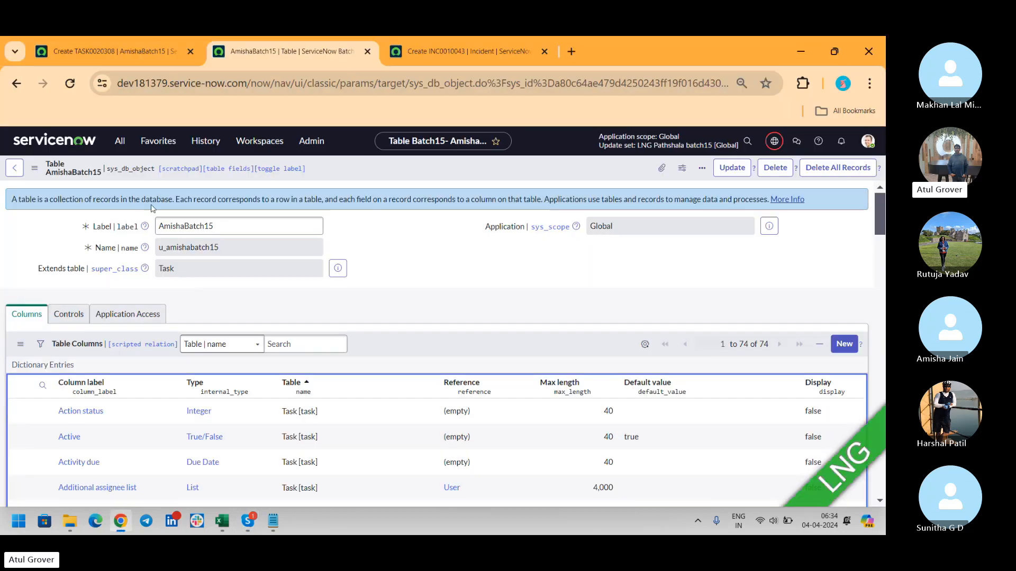
pyautogui.click(118, 142)
pyautogui.write('client s')
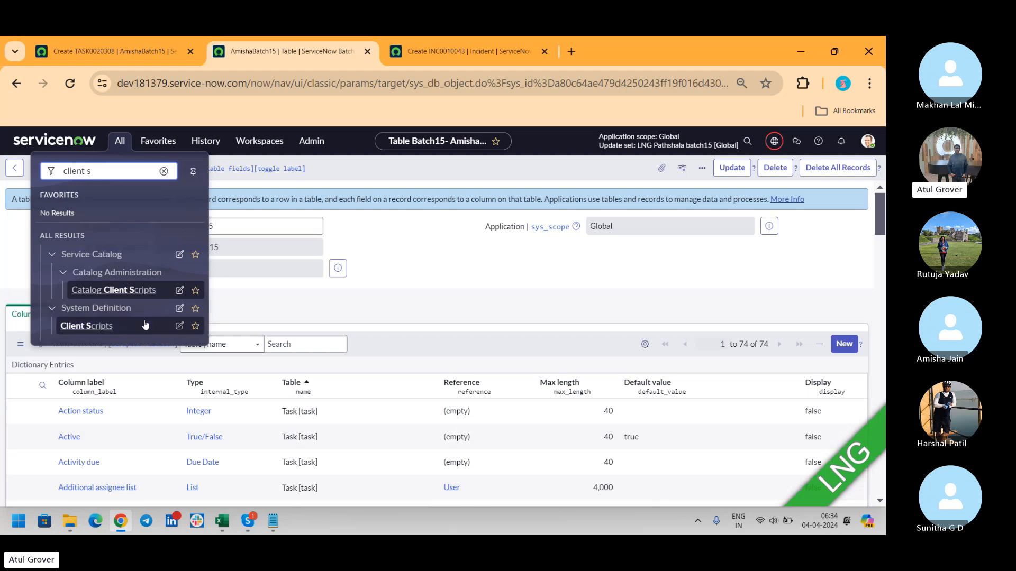
pyautogui.middleClick(93, 327)
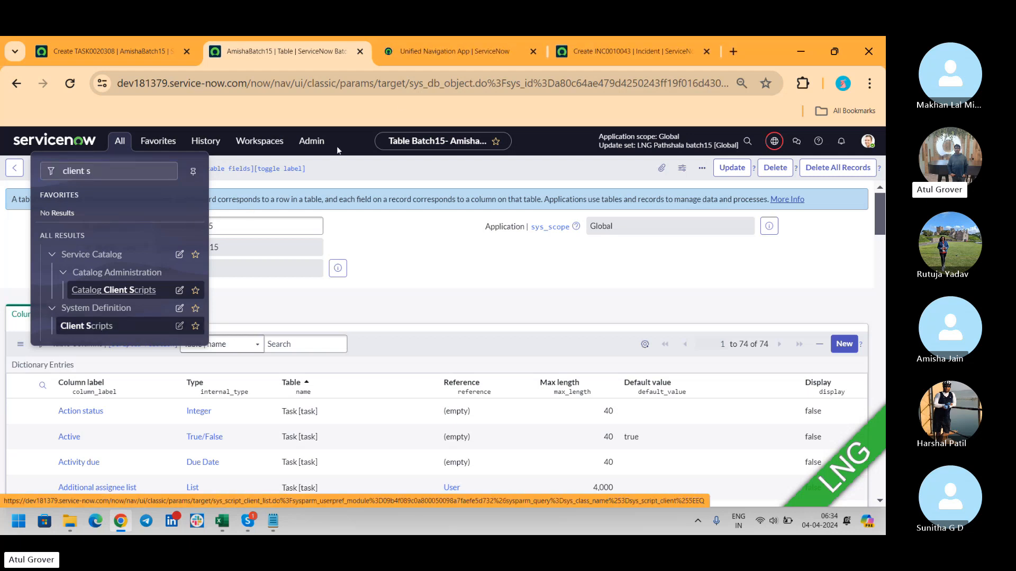
pyautogui.click(417, 53)
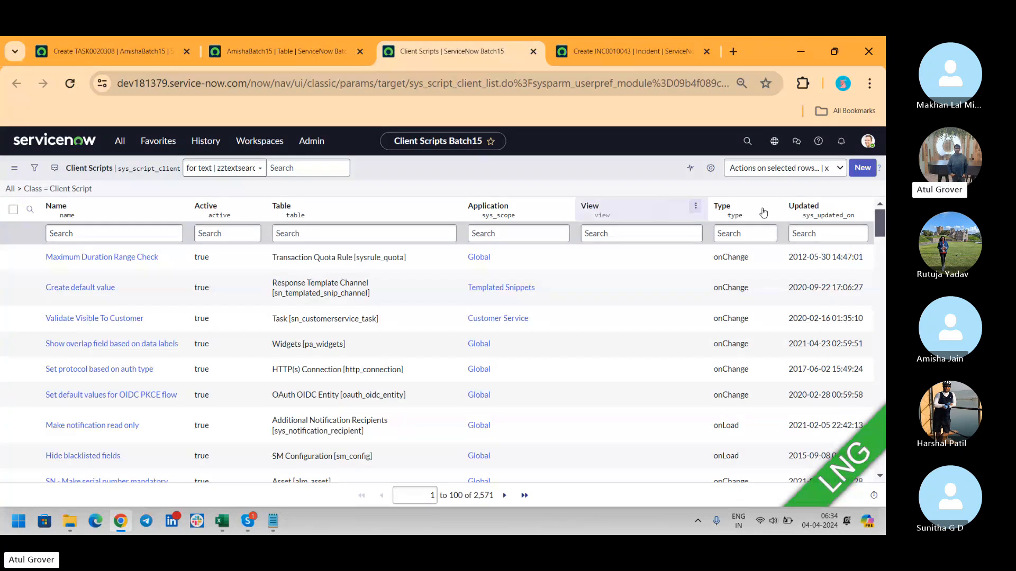
pyautogui.click(864, 167)
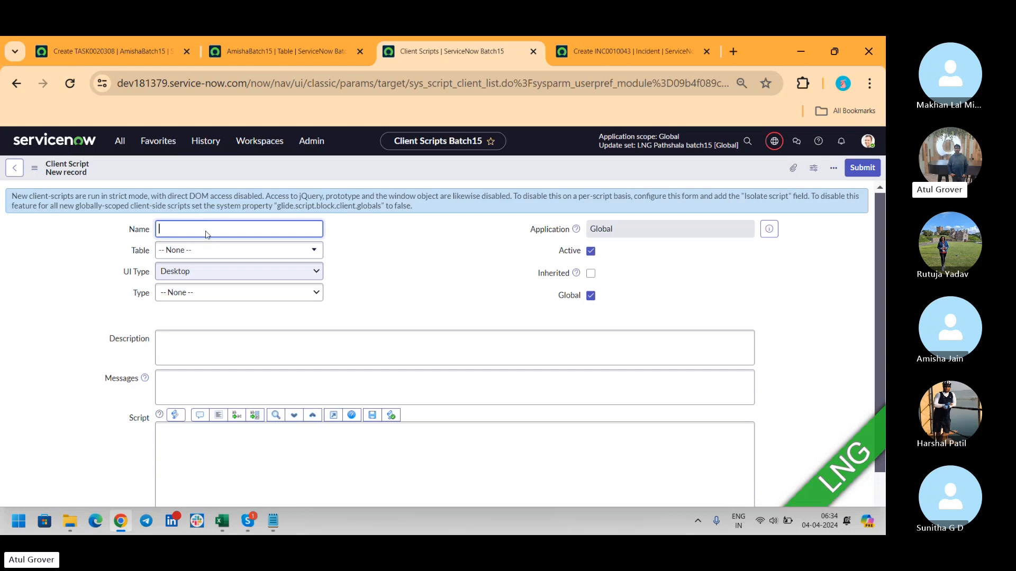
# - Name the client script LNG and set its table to Incident
pyautogui.write('LNG')
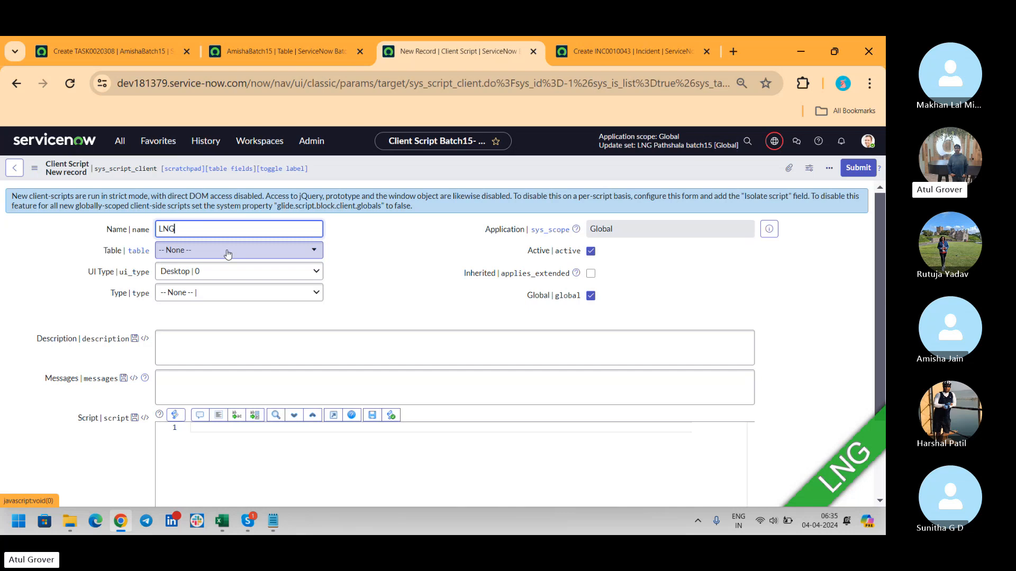
pyautogui.click(228, 252)
pyautogui.write('incide')
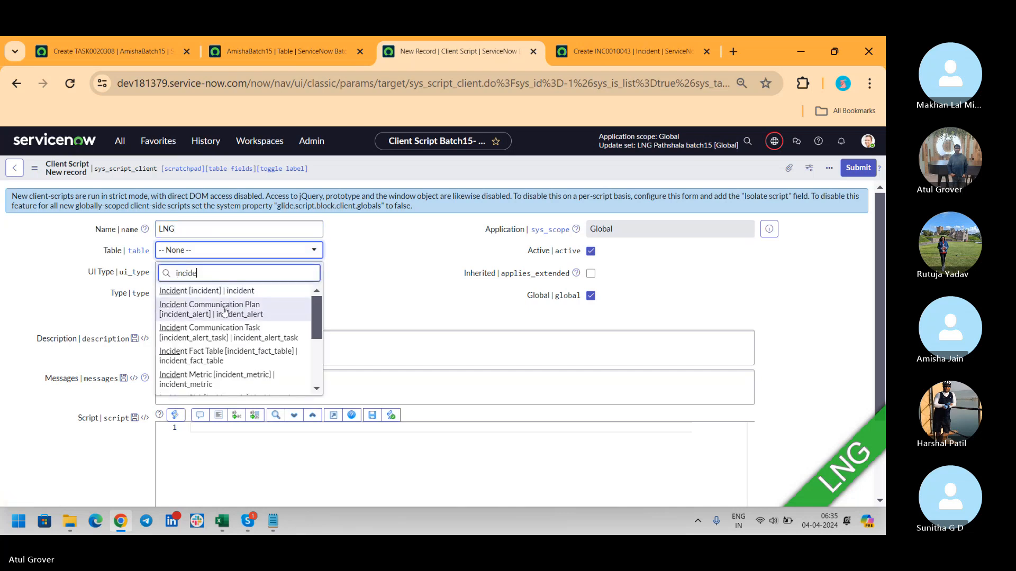
pyautogui.click(206, 291)
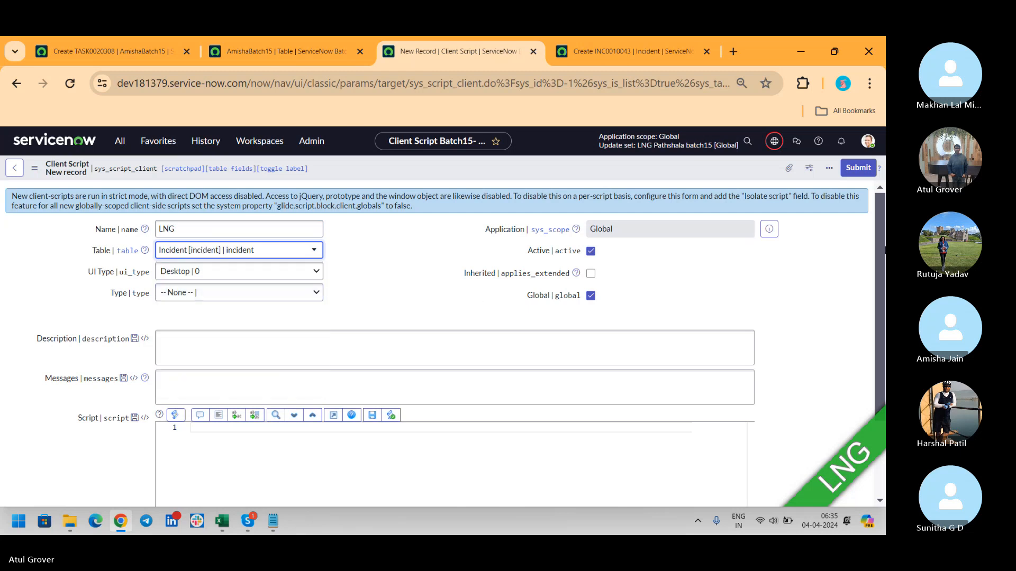
pyautogui.moveTo(881, 234)
pyautogui.mouseDown()
pyautogui.moveTo(881, 339)
pyautogui.moveTo(884, 222)
pyautogui.mouseUp()
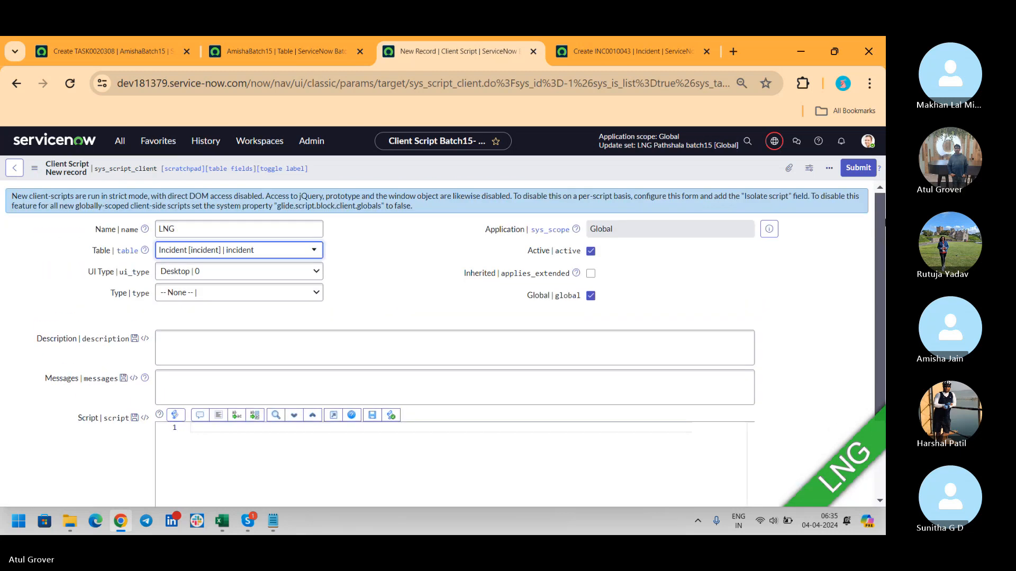
# - Open the client script's form layout configuration, leaving the unsaved form and dismissing the designer suggestion
pyautogui.rightClick(527, 165)
pyautogui.moveTo(561, 184)
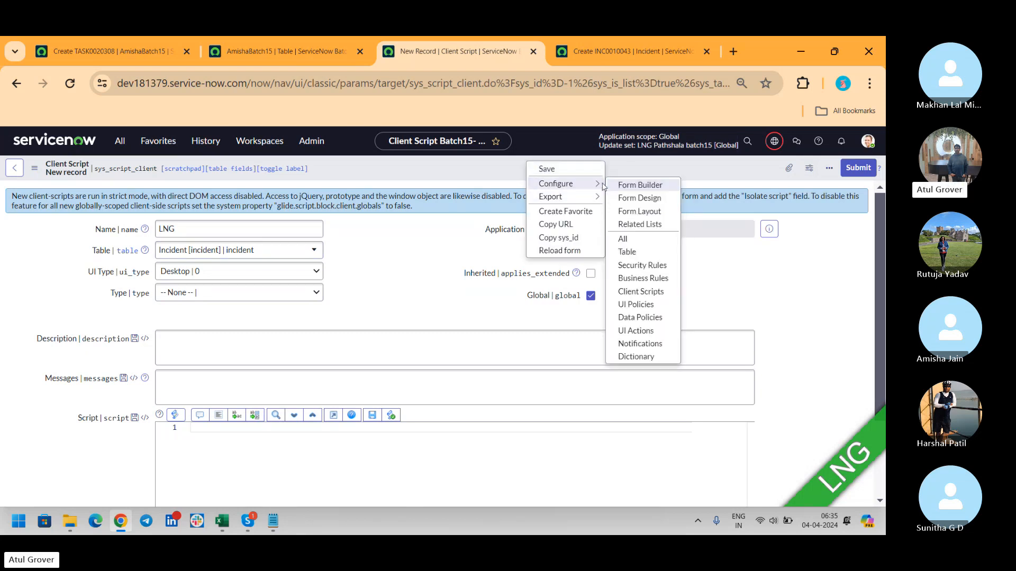
pyautogui.click(641, 211)
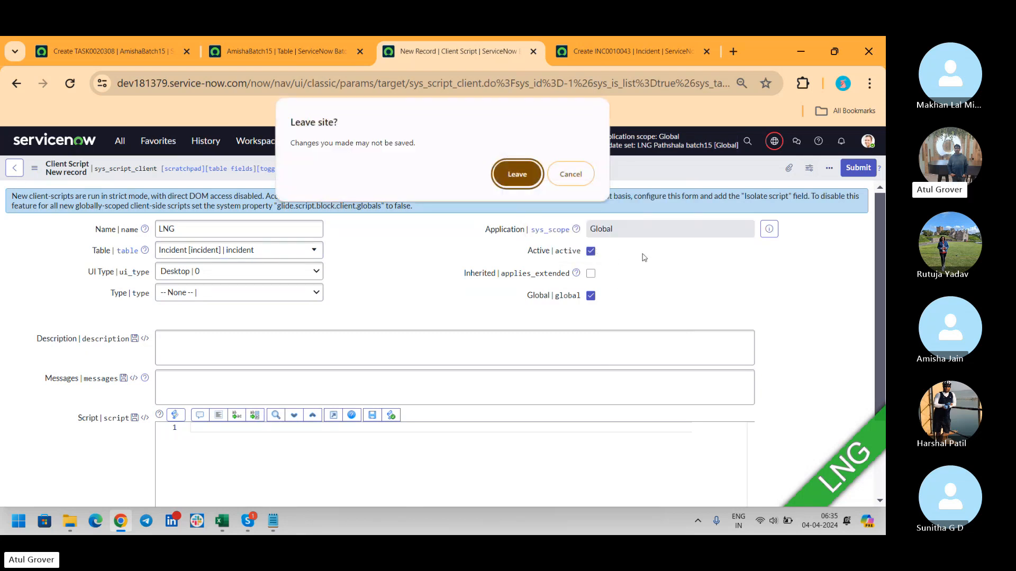
pyautogui.click(587, 174)
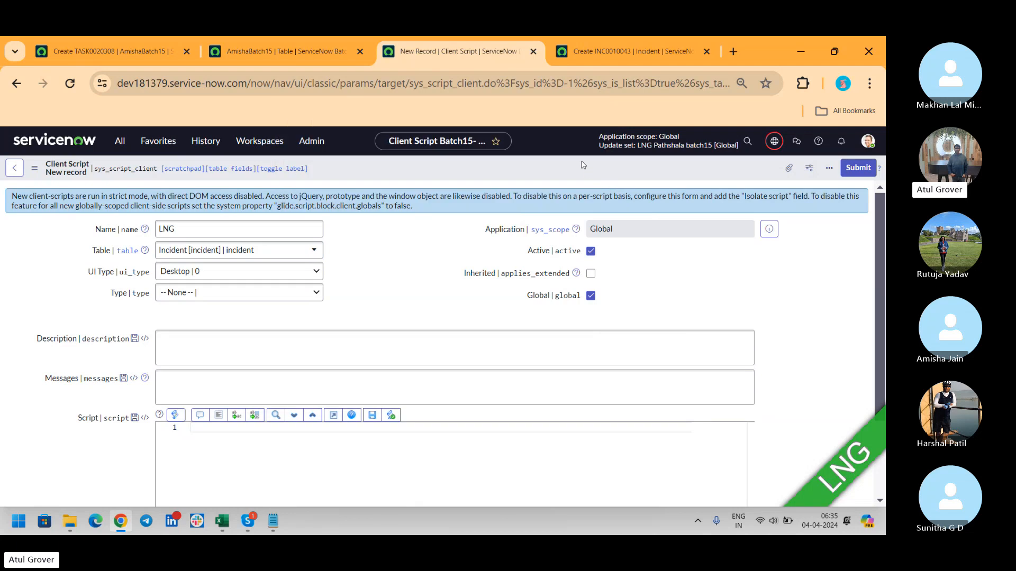
pyautogui.rightClick(582, 164)
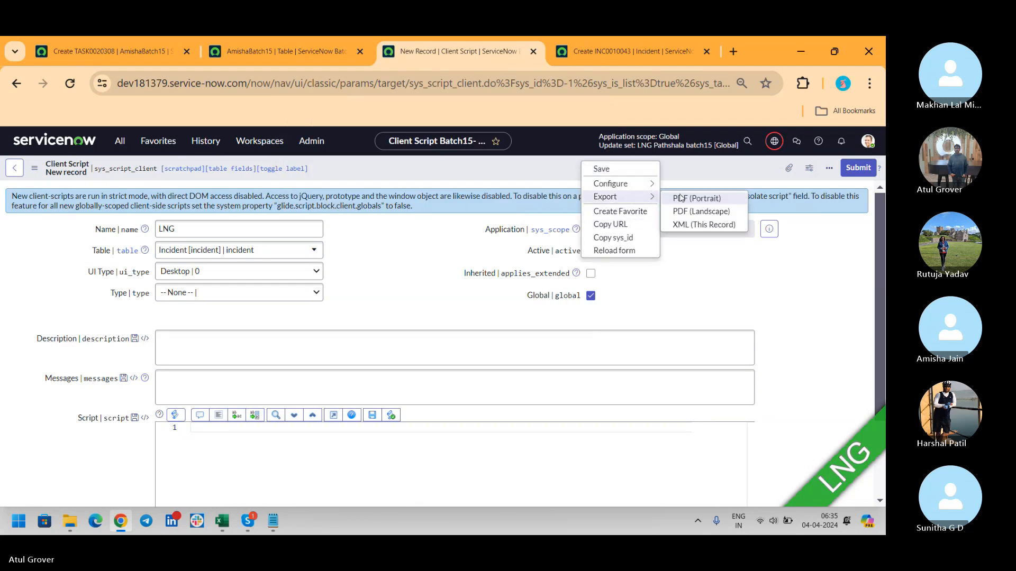
pyautogui.moveTo(632, 184)
pyautogui.click(691, 212)
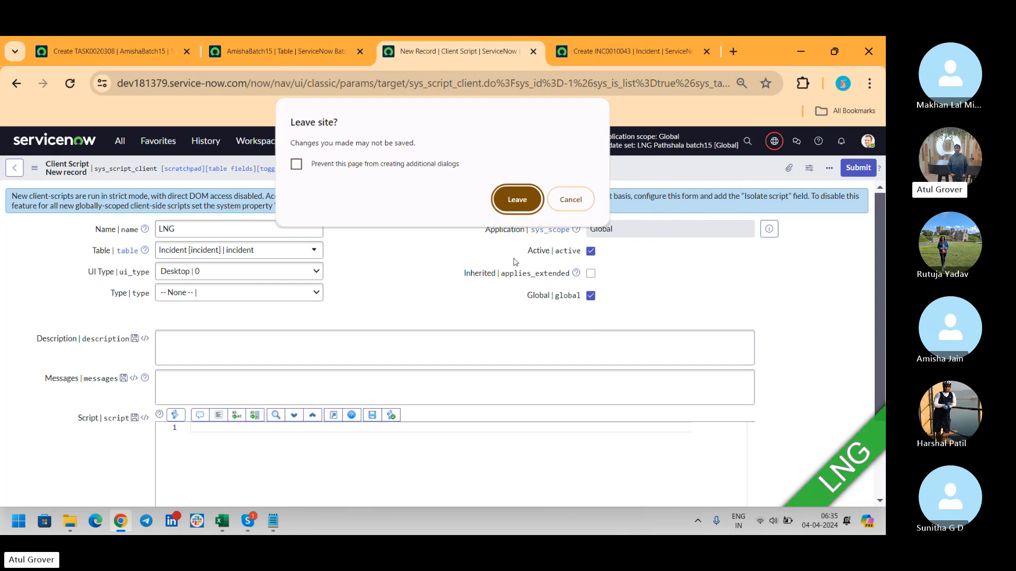
pyautogui.click(516, 199)
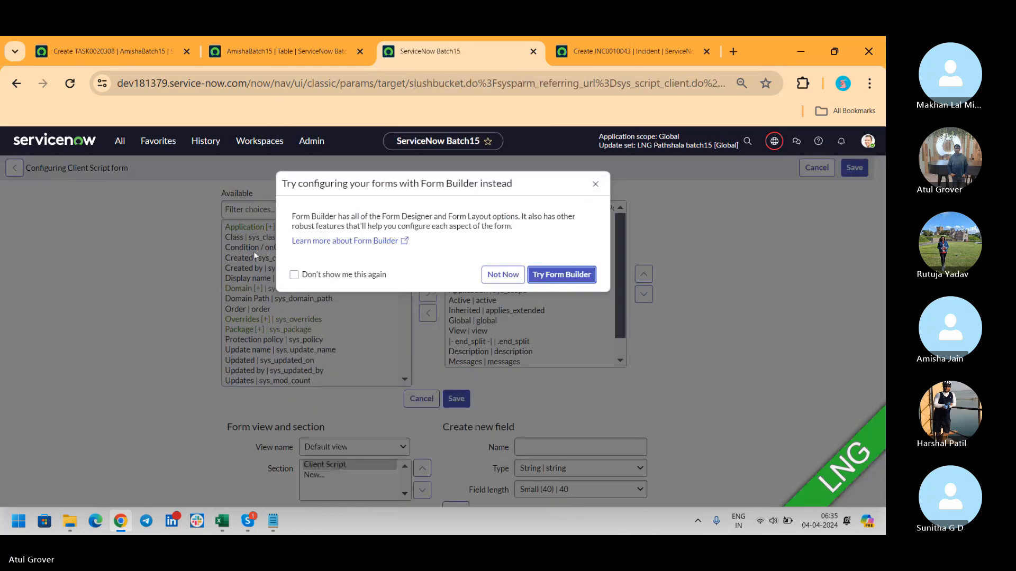
pyautogui.click(501, 271)
# - Filter available fields by 'in', select the Application and Inherited entries, then cancel the layout changes
pyautogui.click(272, 269)
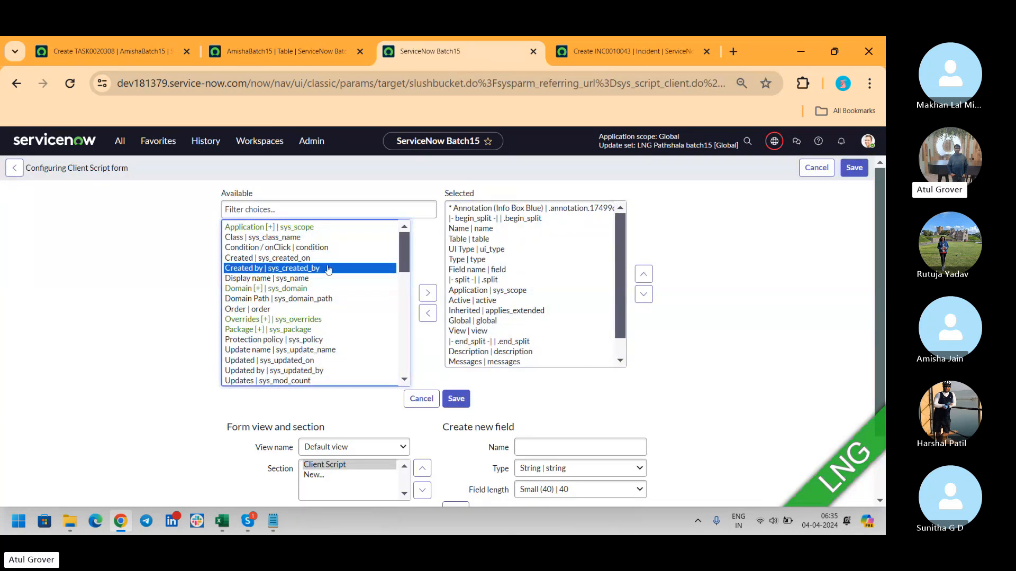
pyautogui.click(278, 208)
pyautogui.write('i')
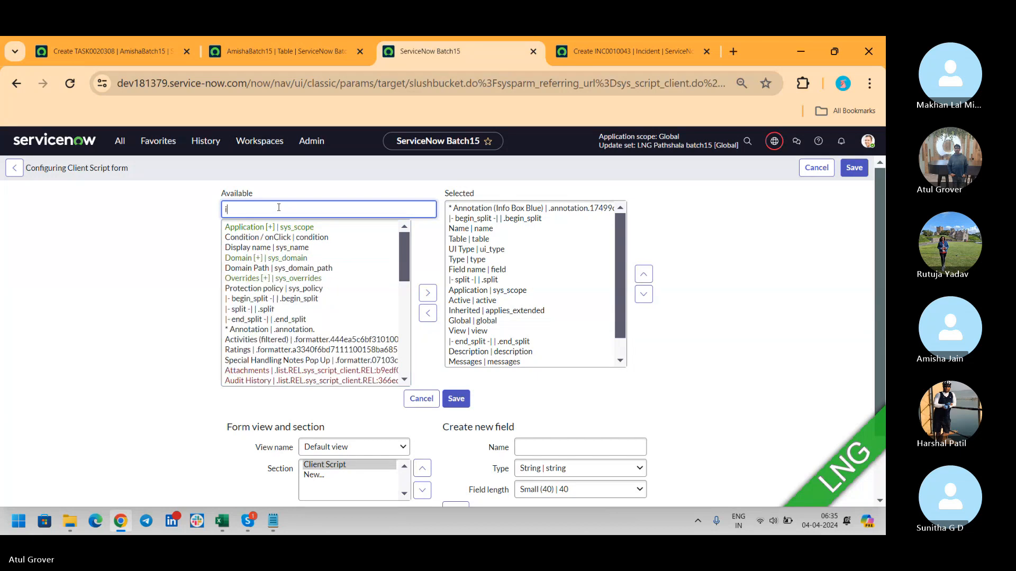
pyautogui.write('n')
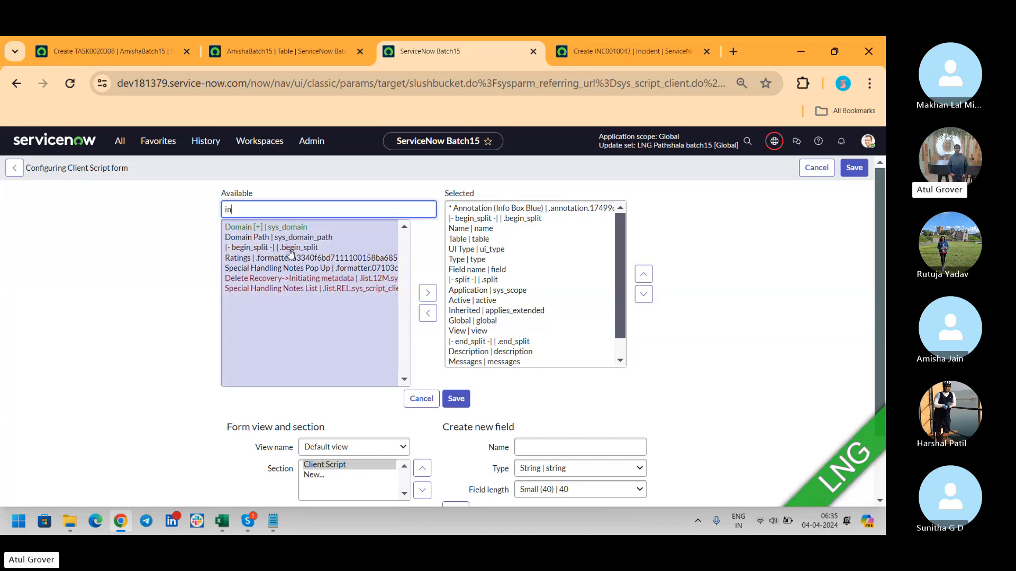
pyautogui.click(470, 292)
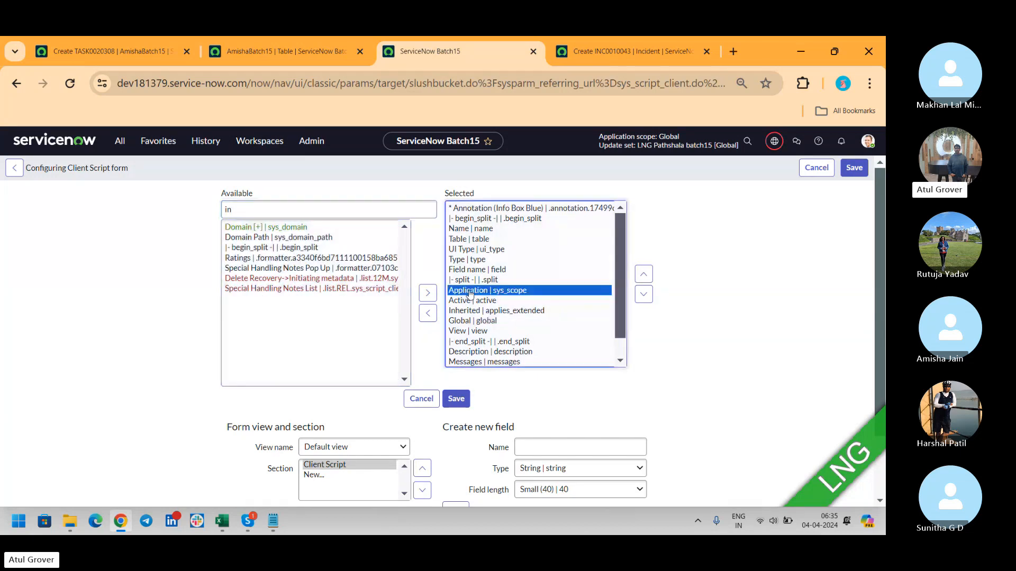
pyautogui.click(468, 307)
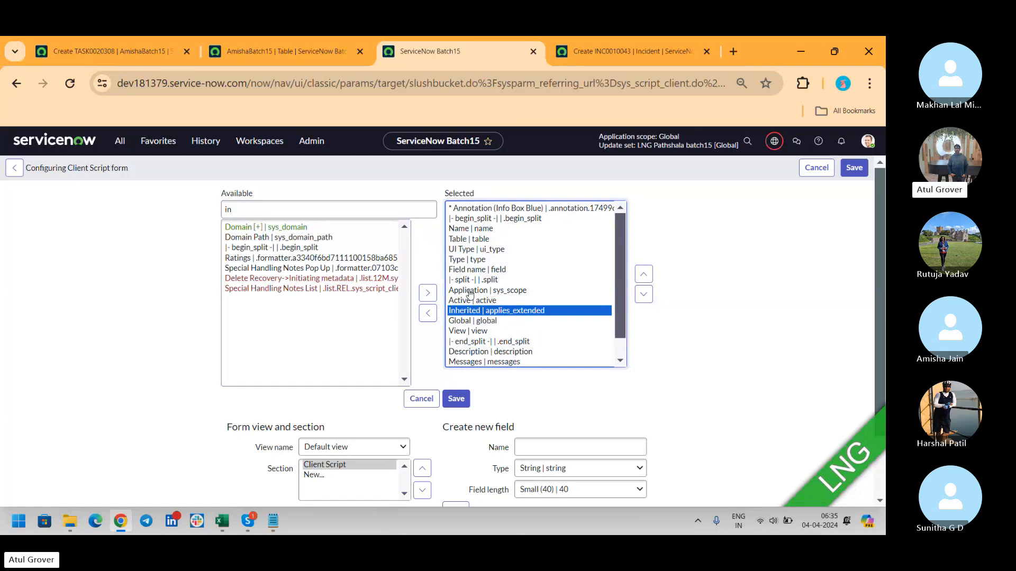
pyautogui.click(427, 398)
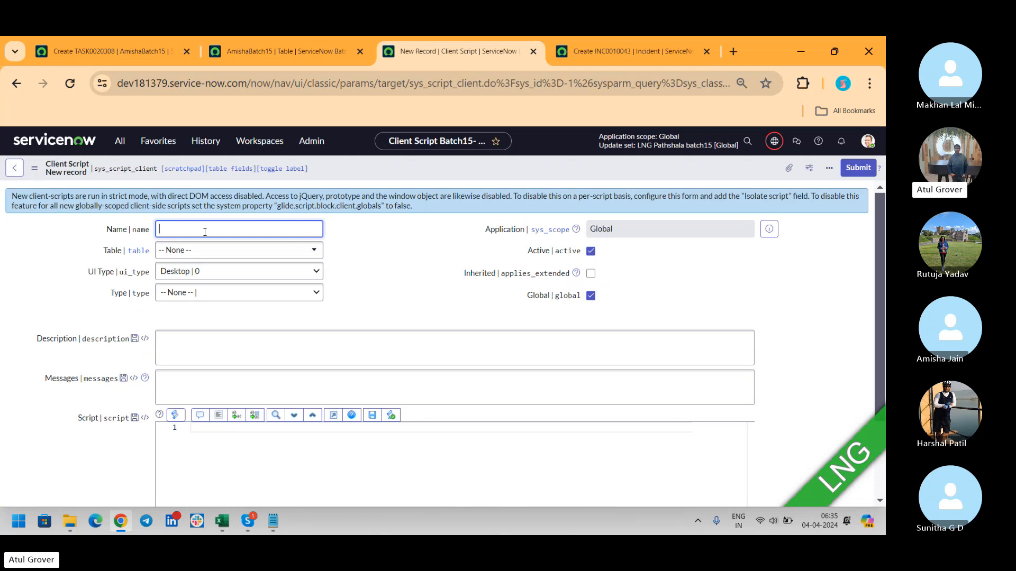
# - Set client script LNG on Incident, type onChange, field name Assigned to
pyautogui.write('LNG')
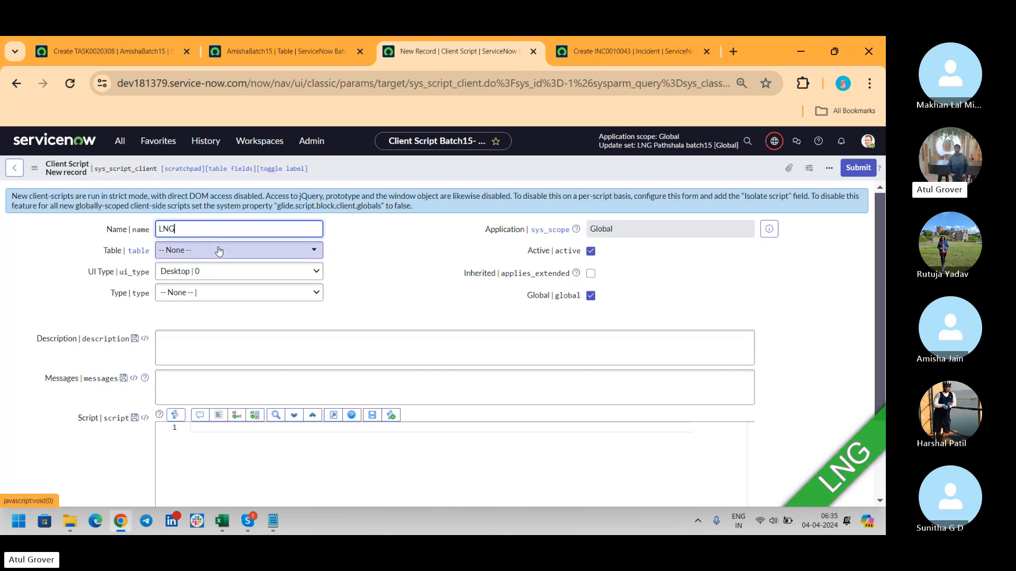
pyautogui.click(218, 251)
pyautogui.write('inc')
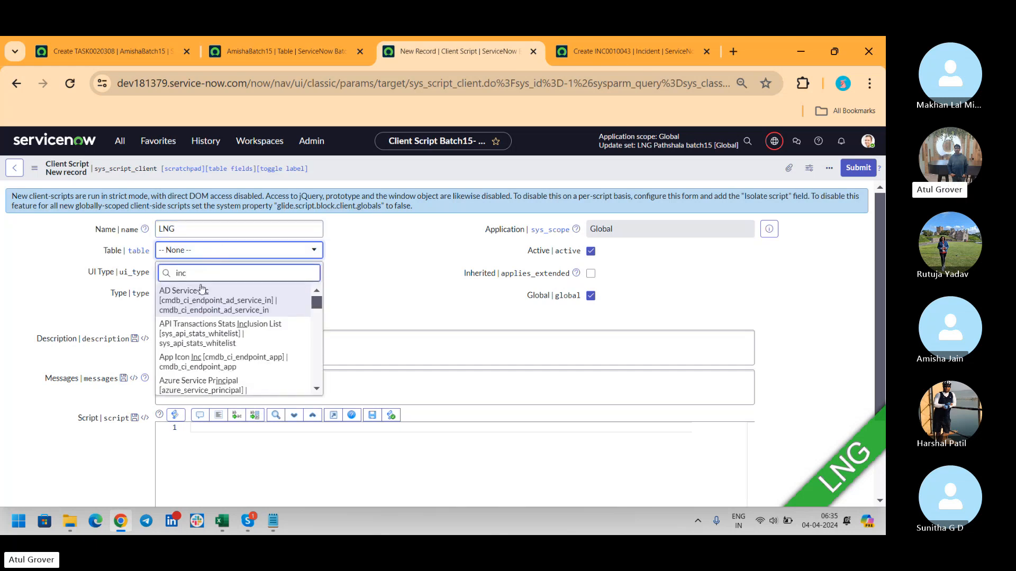
pyautogui.write('i')
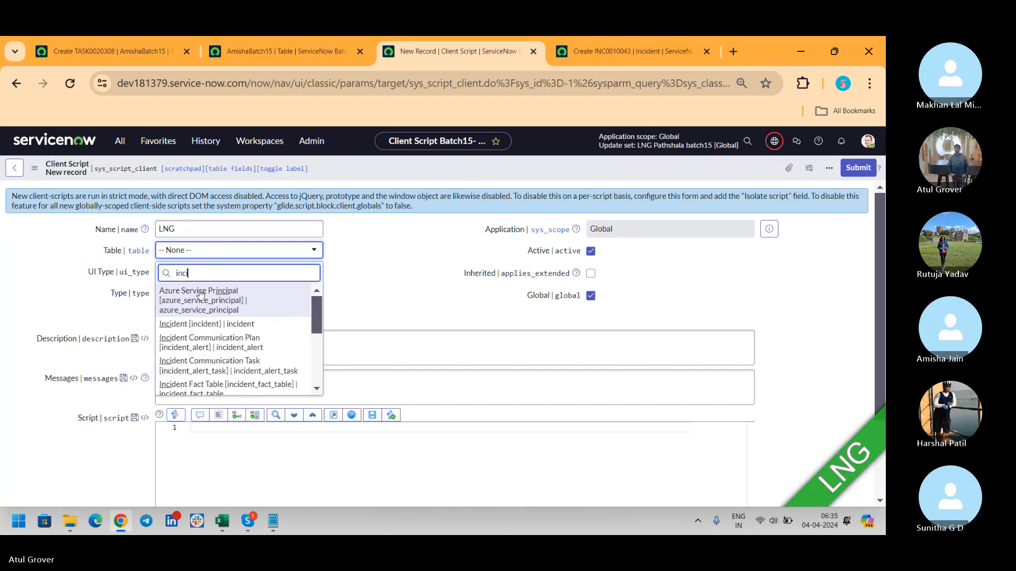
pyautogui.write('de')
pyautogui.click(200, 292)
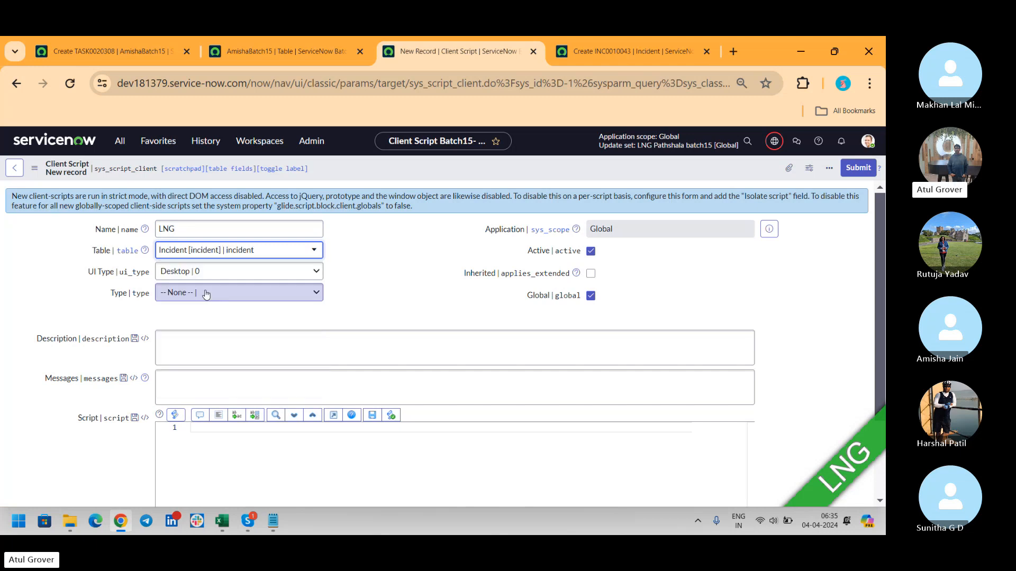
pyautogui.click(224, 292)
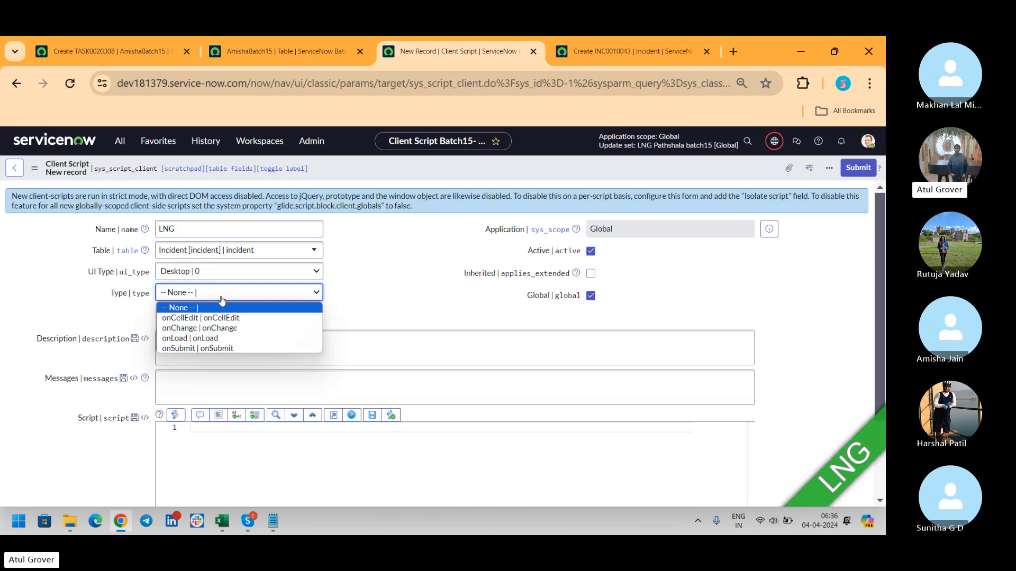
pyautogui.click(227, 328)
pyautogui.click(199, 314)
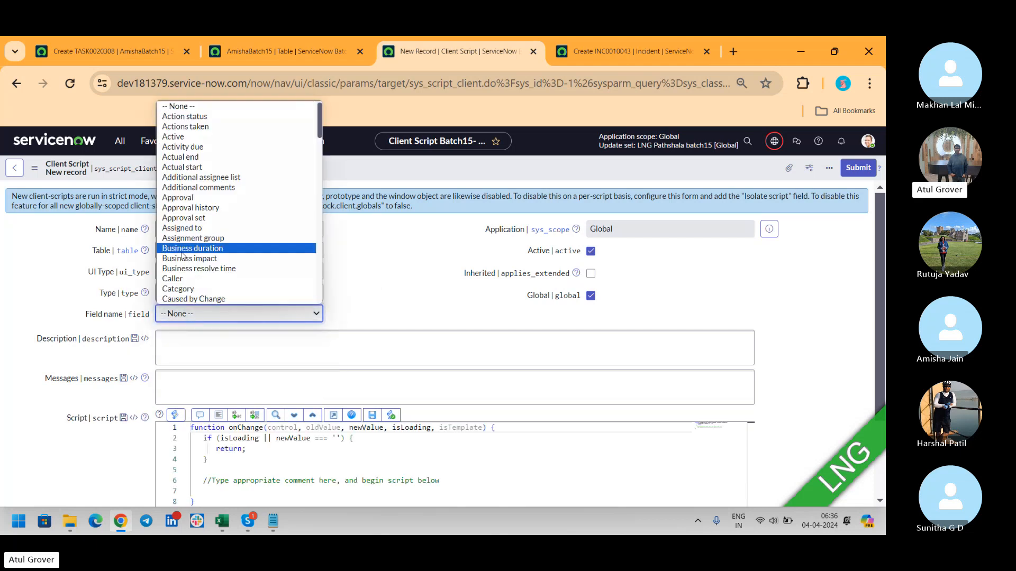
pyautogui.click(175, 228)
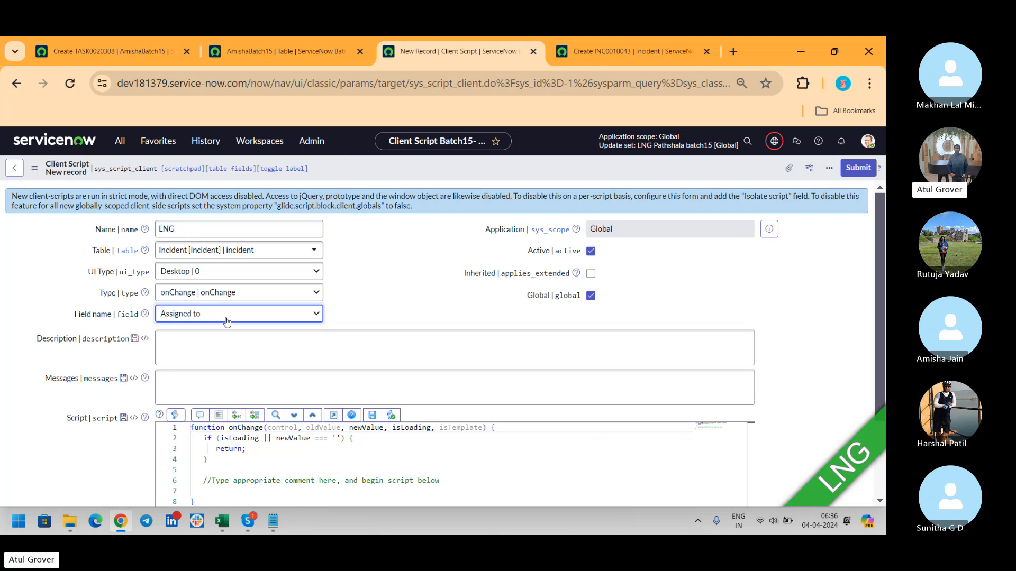
# - Toggle Inherited on and back off, then switch to the AmishaBatch15 table record
pyautogui.click(591, 273)
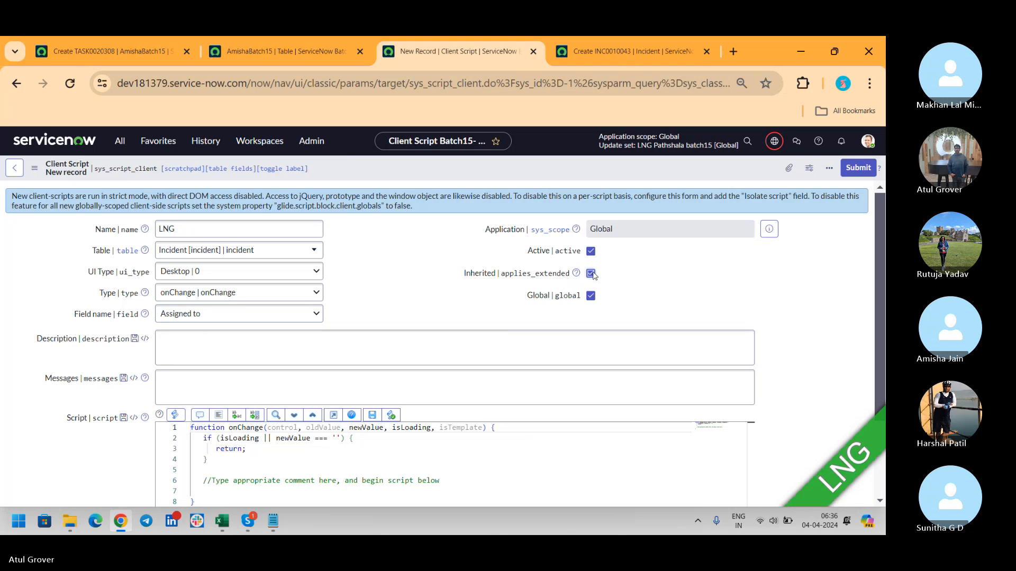
pyautogui.click(591, 274)
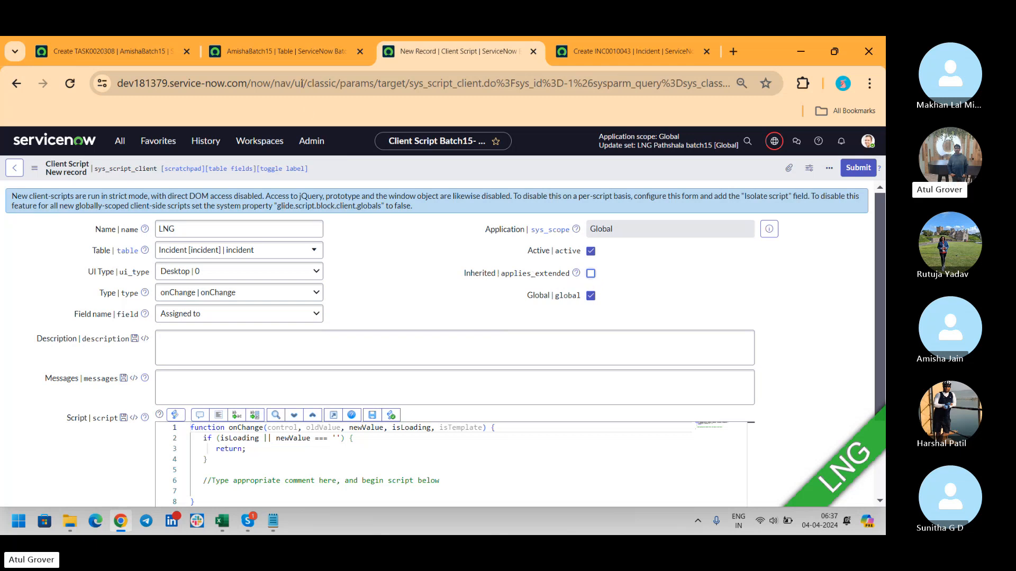
pyautogui.click(295, 55)
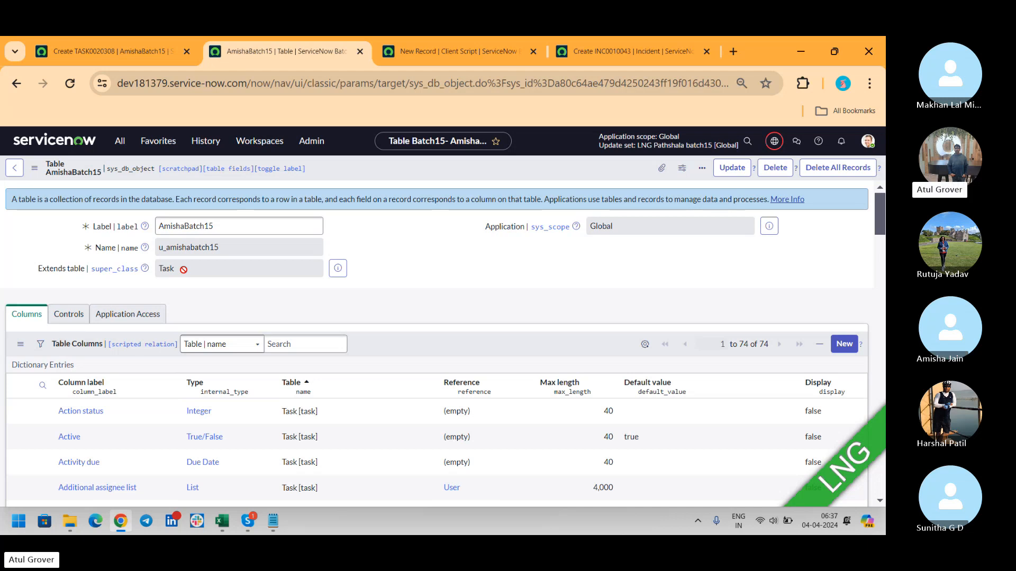
pyautogui.moveTo(216, 226); pyautogui.dragTo(145, 235)
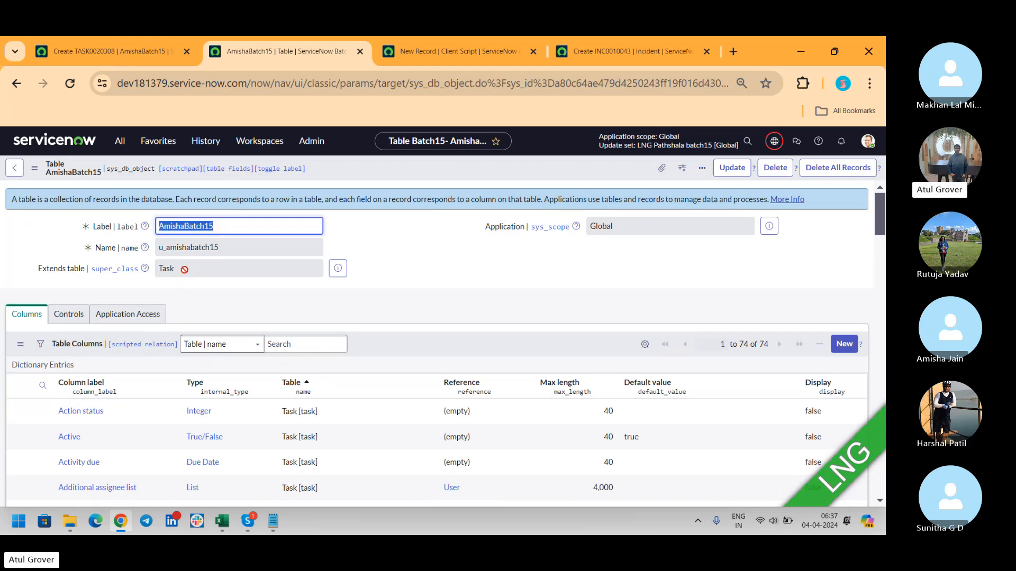
pyautogui.moveTo(184, 269); pyautogui.dragTo(154, 270)
pyautogui.moveTo(145, 270)
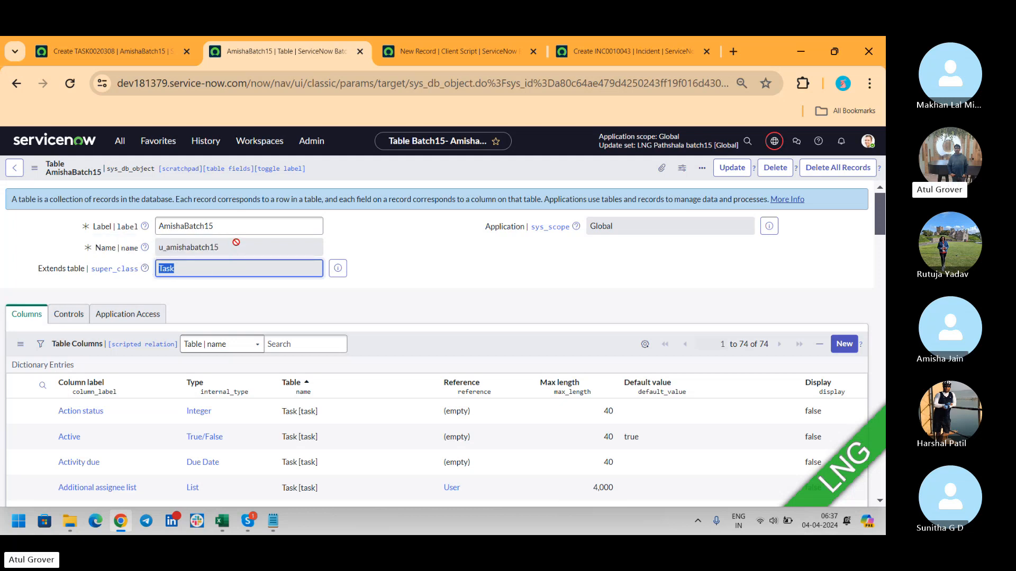
pyautogui.moveTo(232, 225); pyautogui.dragTo(144, 221)
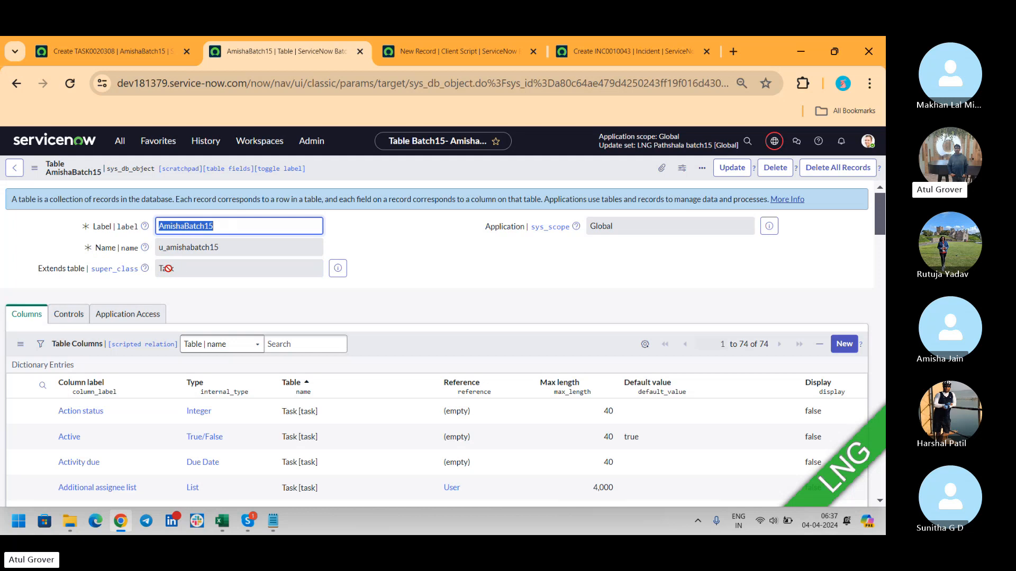
pyautogui.doubleClick(167, 268)
pyautogui.moveTo(145, 270)
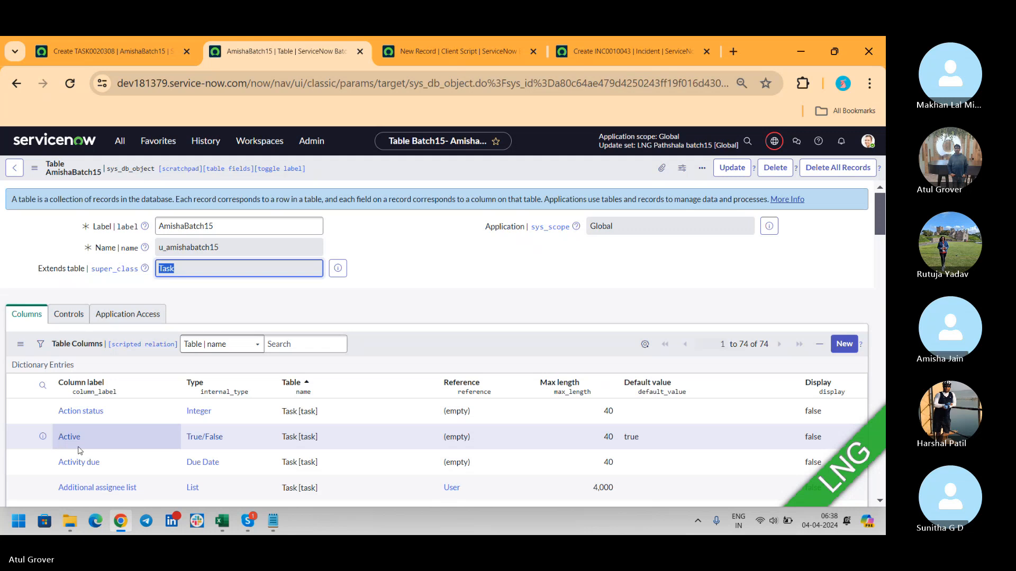
# - Filter the navigator for 'UI pol', open System UI > UI Policies, and click New
pyautogui.click(120, 142)
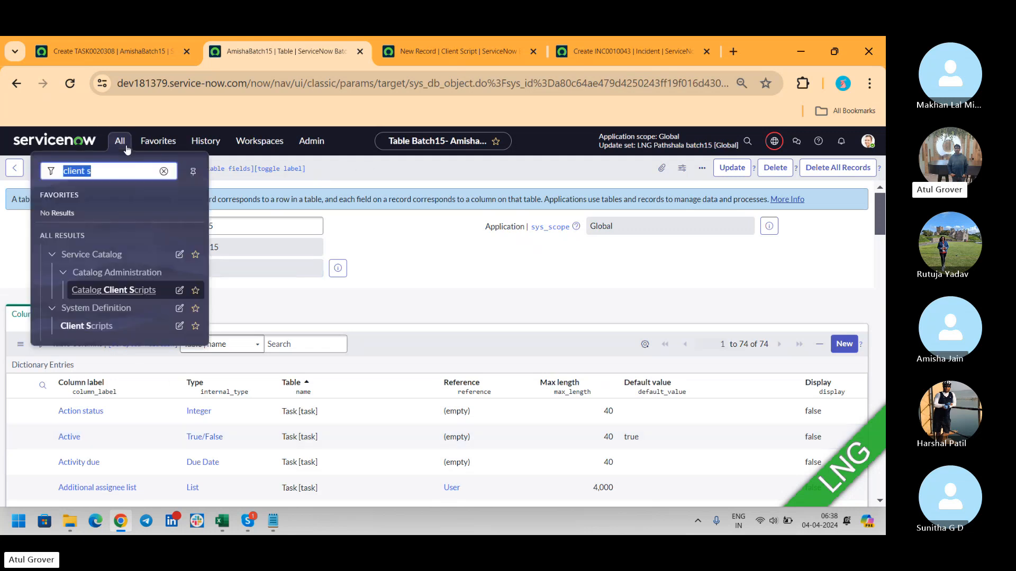
pyautogui.write('UI pol')
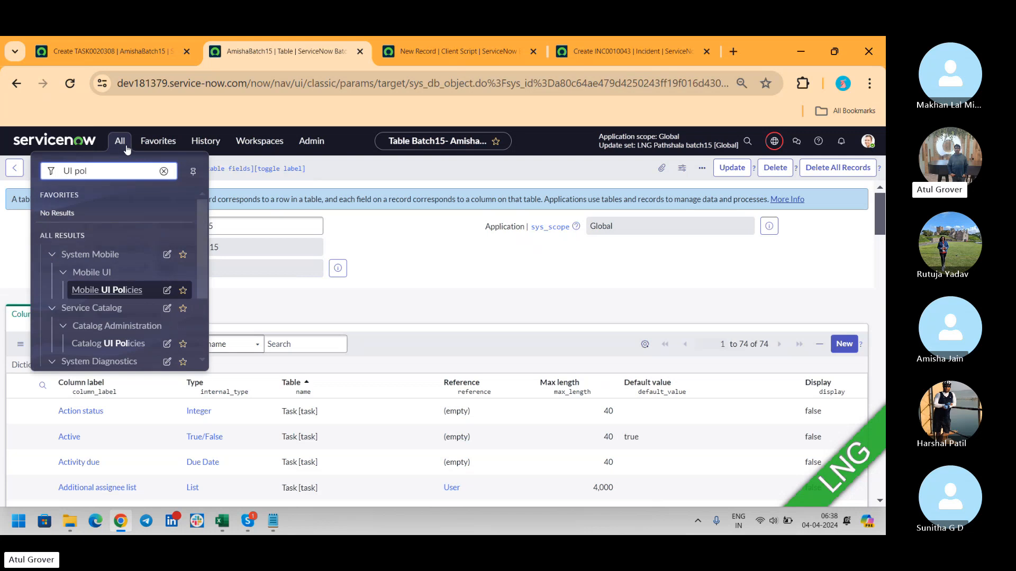
pyautogui.moveTo(205, 266); pyautogui.dragTo(195, 357)
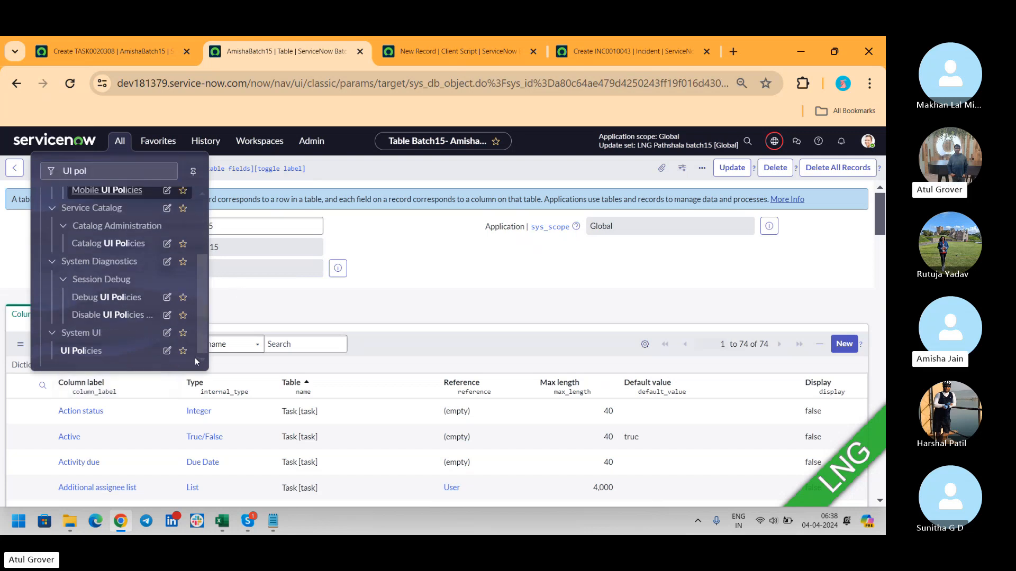
pyautogui.click(102, 353)
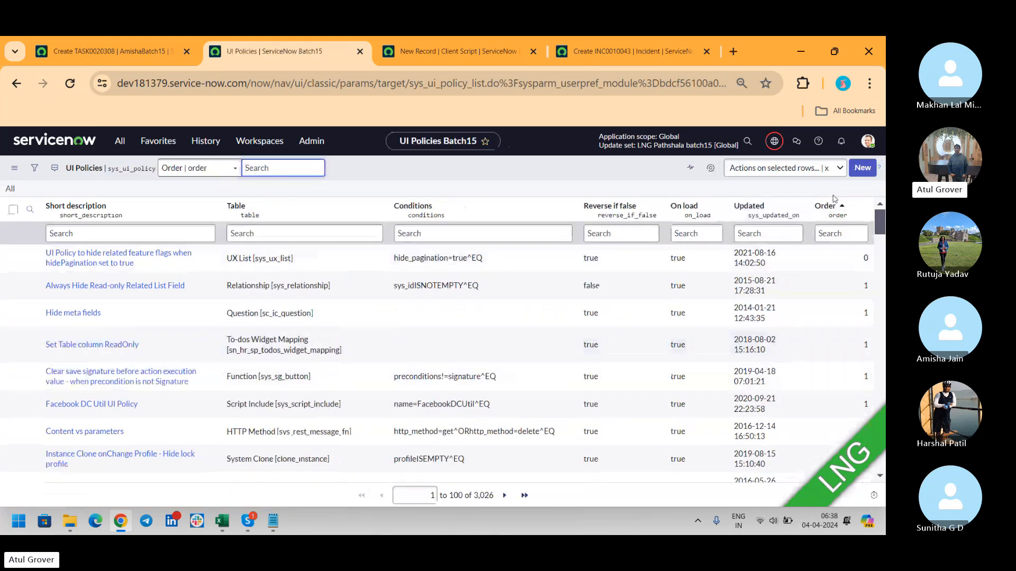
pyautogui.click(868, 172)
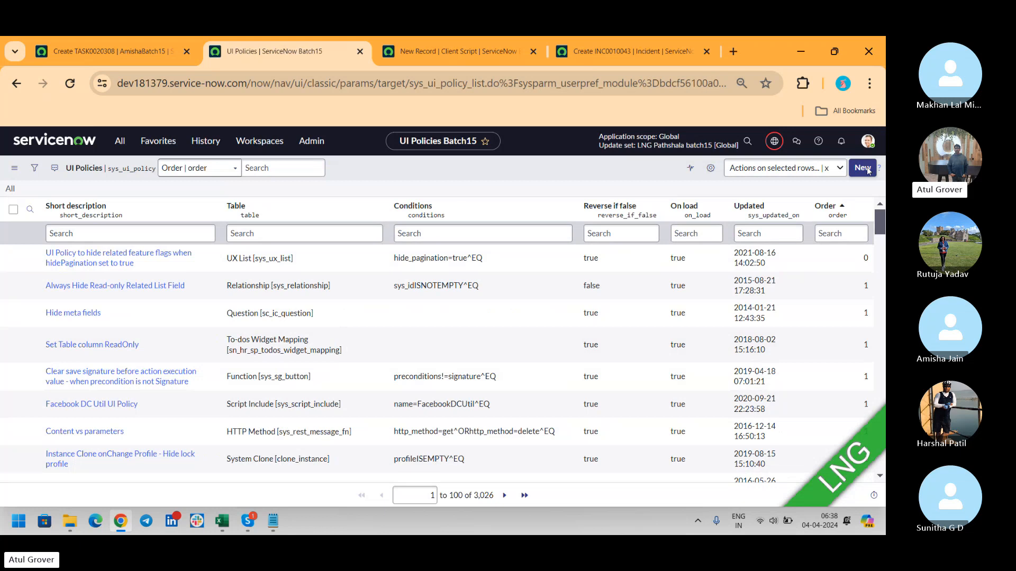
pyautogui.click(862, 168)
pyautogui.click(862, 168)
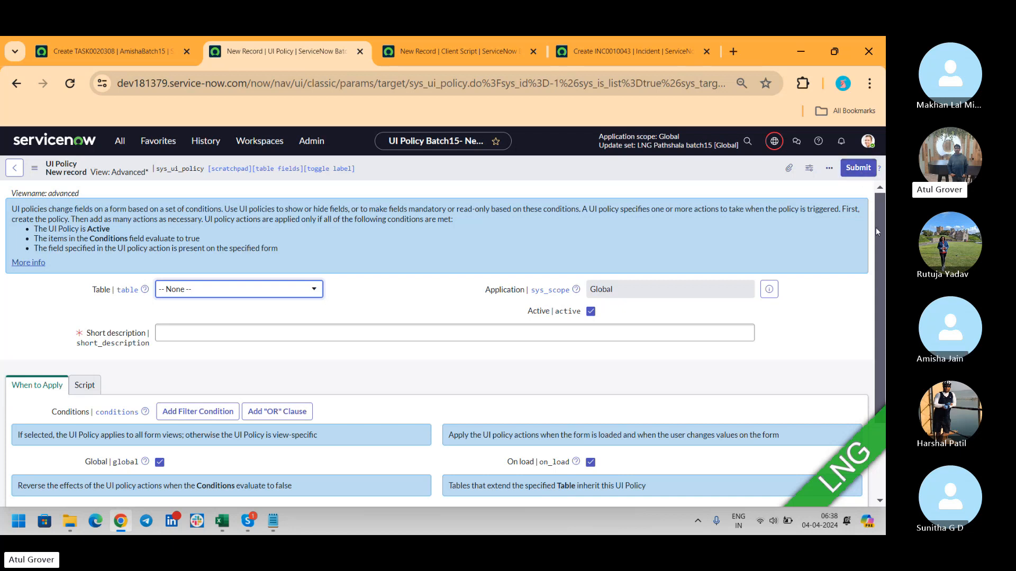
# - Check the Inherit box on the unsaved UI policy form, then switch to Skype
pyautogui.scroll(-2, 875, 228)
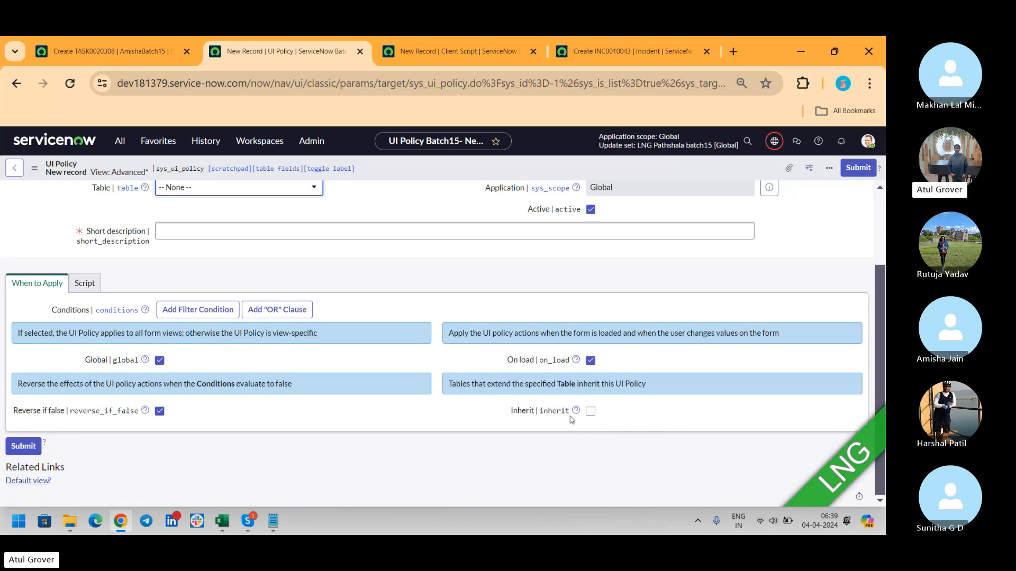
pyautogui.moveTo(448, 384); pyautogui.dragTo(658, 376)
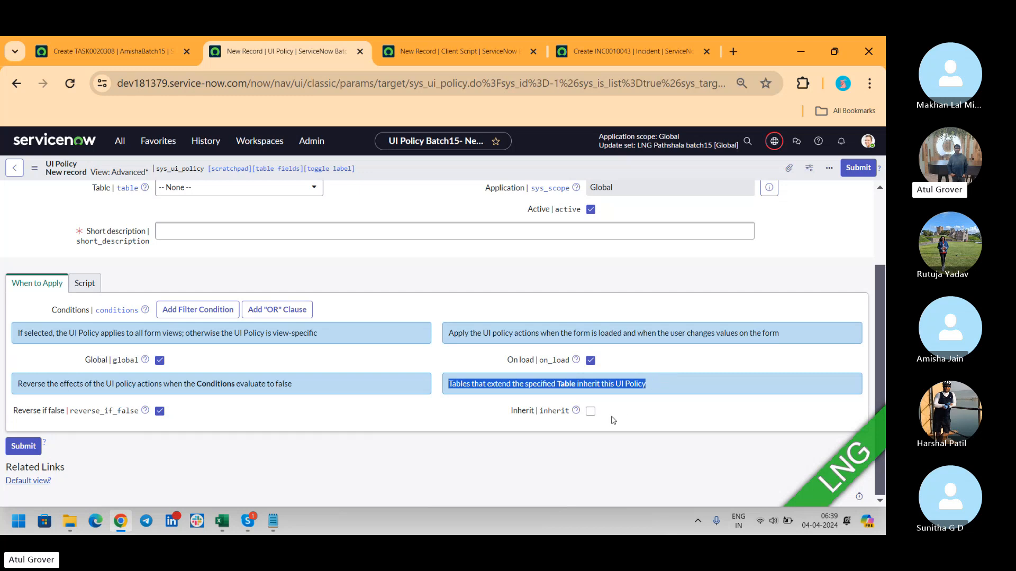
pyautogui.click(590, 413)
pyautogui.hotkey('alt', 'Tab')
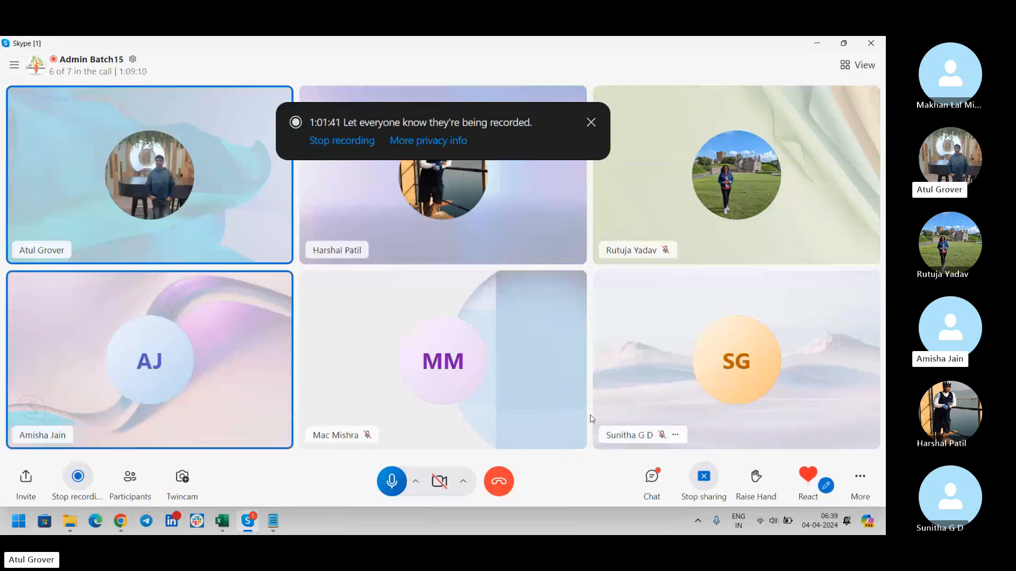